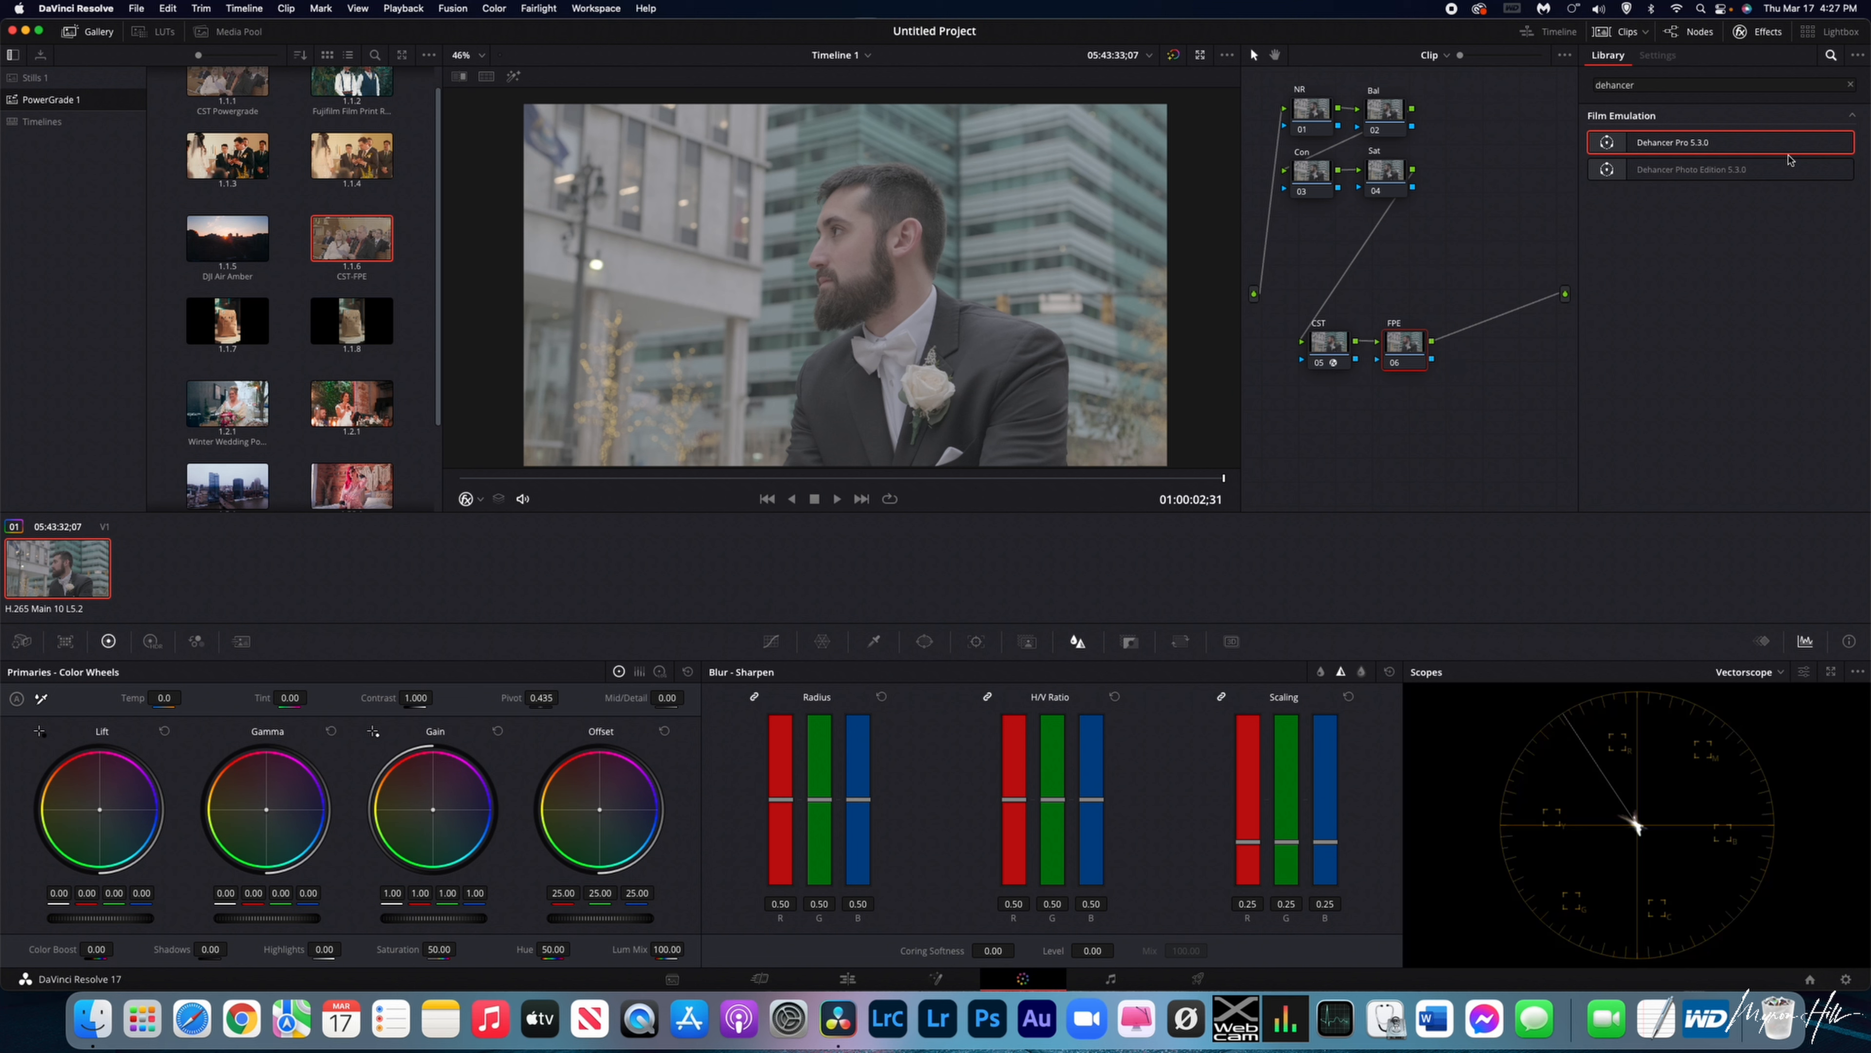
Apply the Dehancer Pro 5.3.0 effect to the FPE node and set its input source to Cineon Film Log.
{"action": "left_click_drag", "start_coordinate": [1768, 148], "coordinate": [1404, 343]}
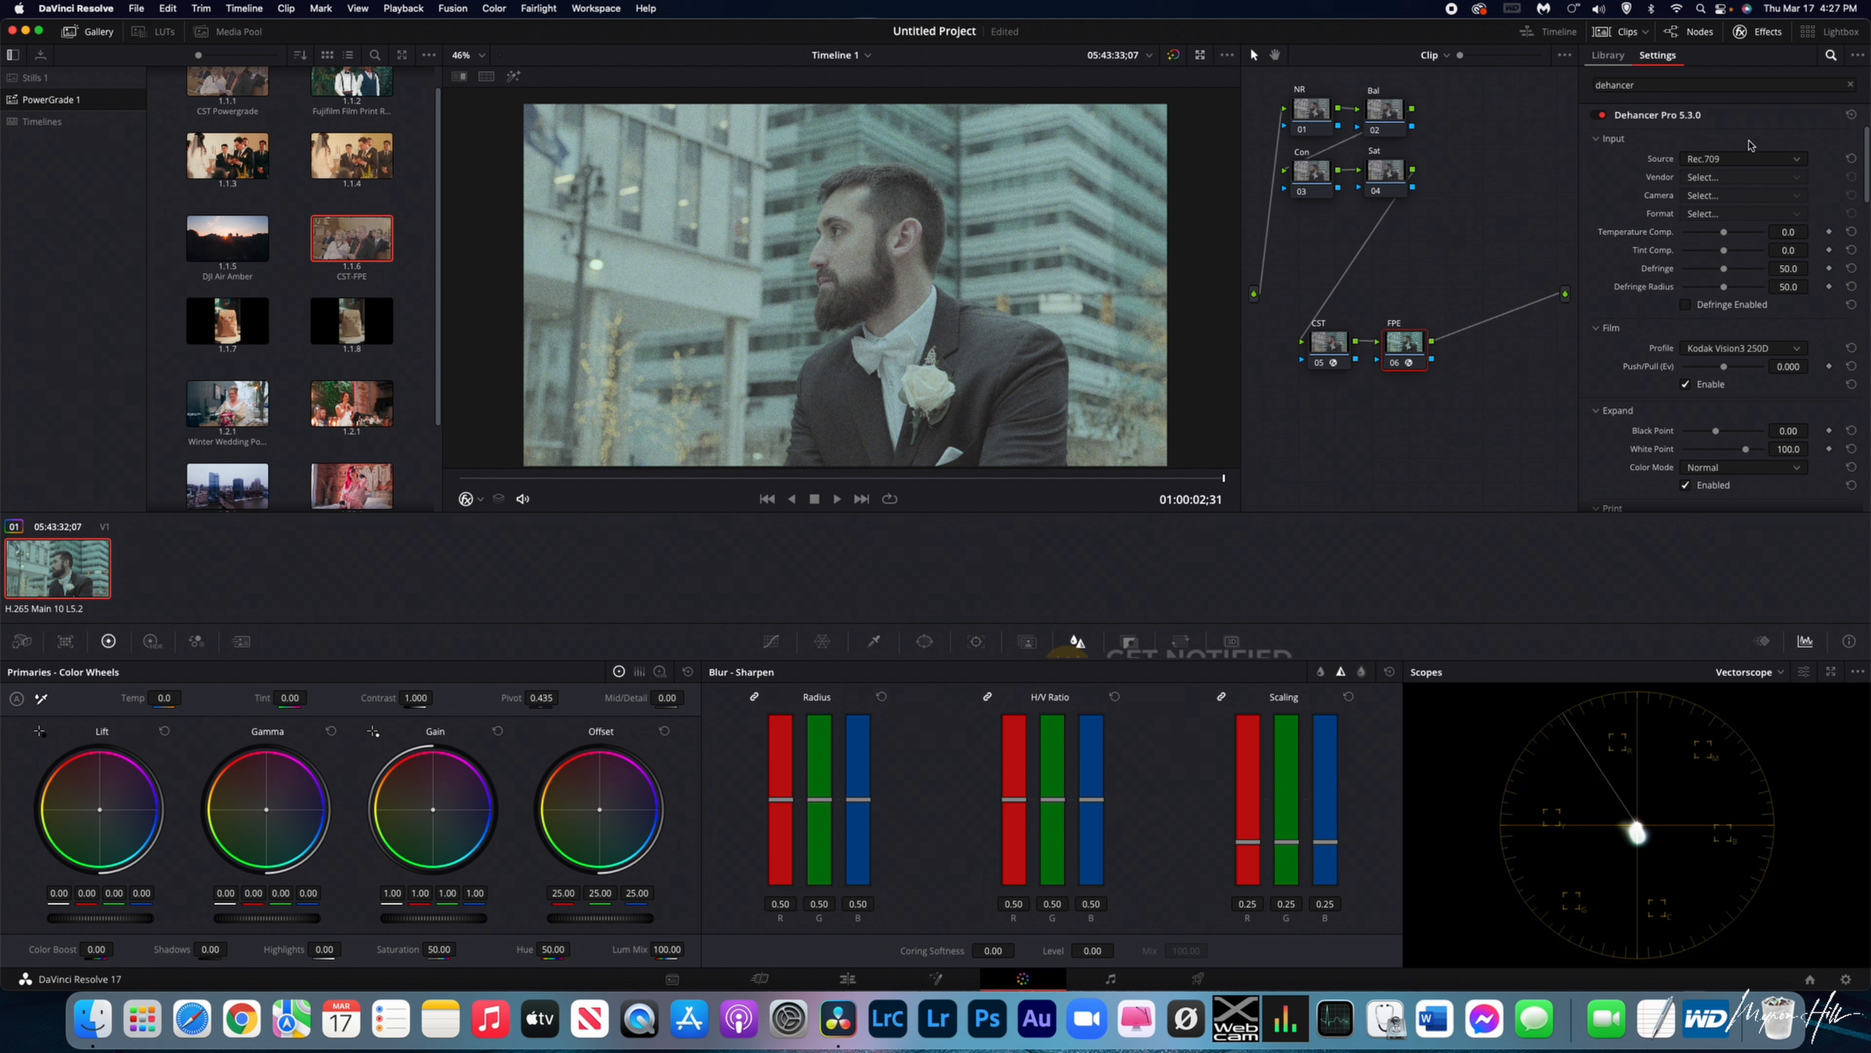
{"action": "left_click", "coordinate": [1750, 157]}
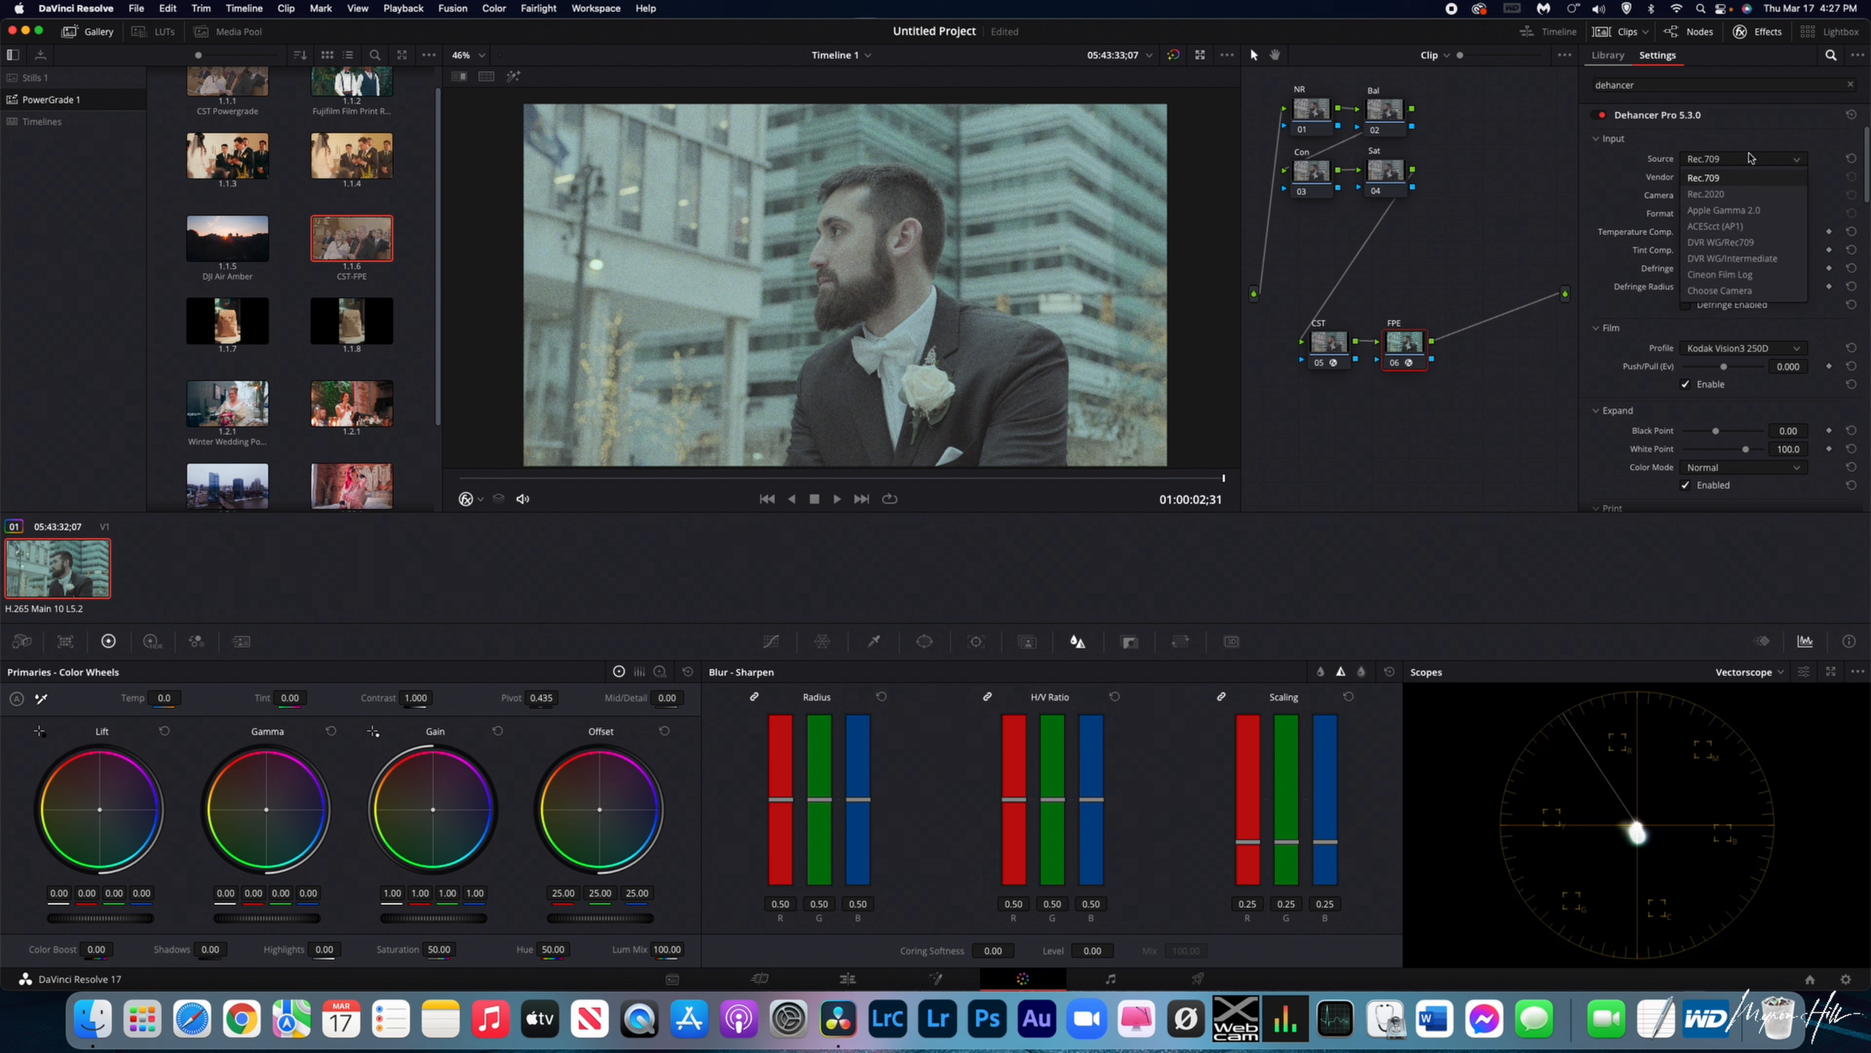
{"action": "left_click", "coordinate": [1765, 276]}
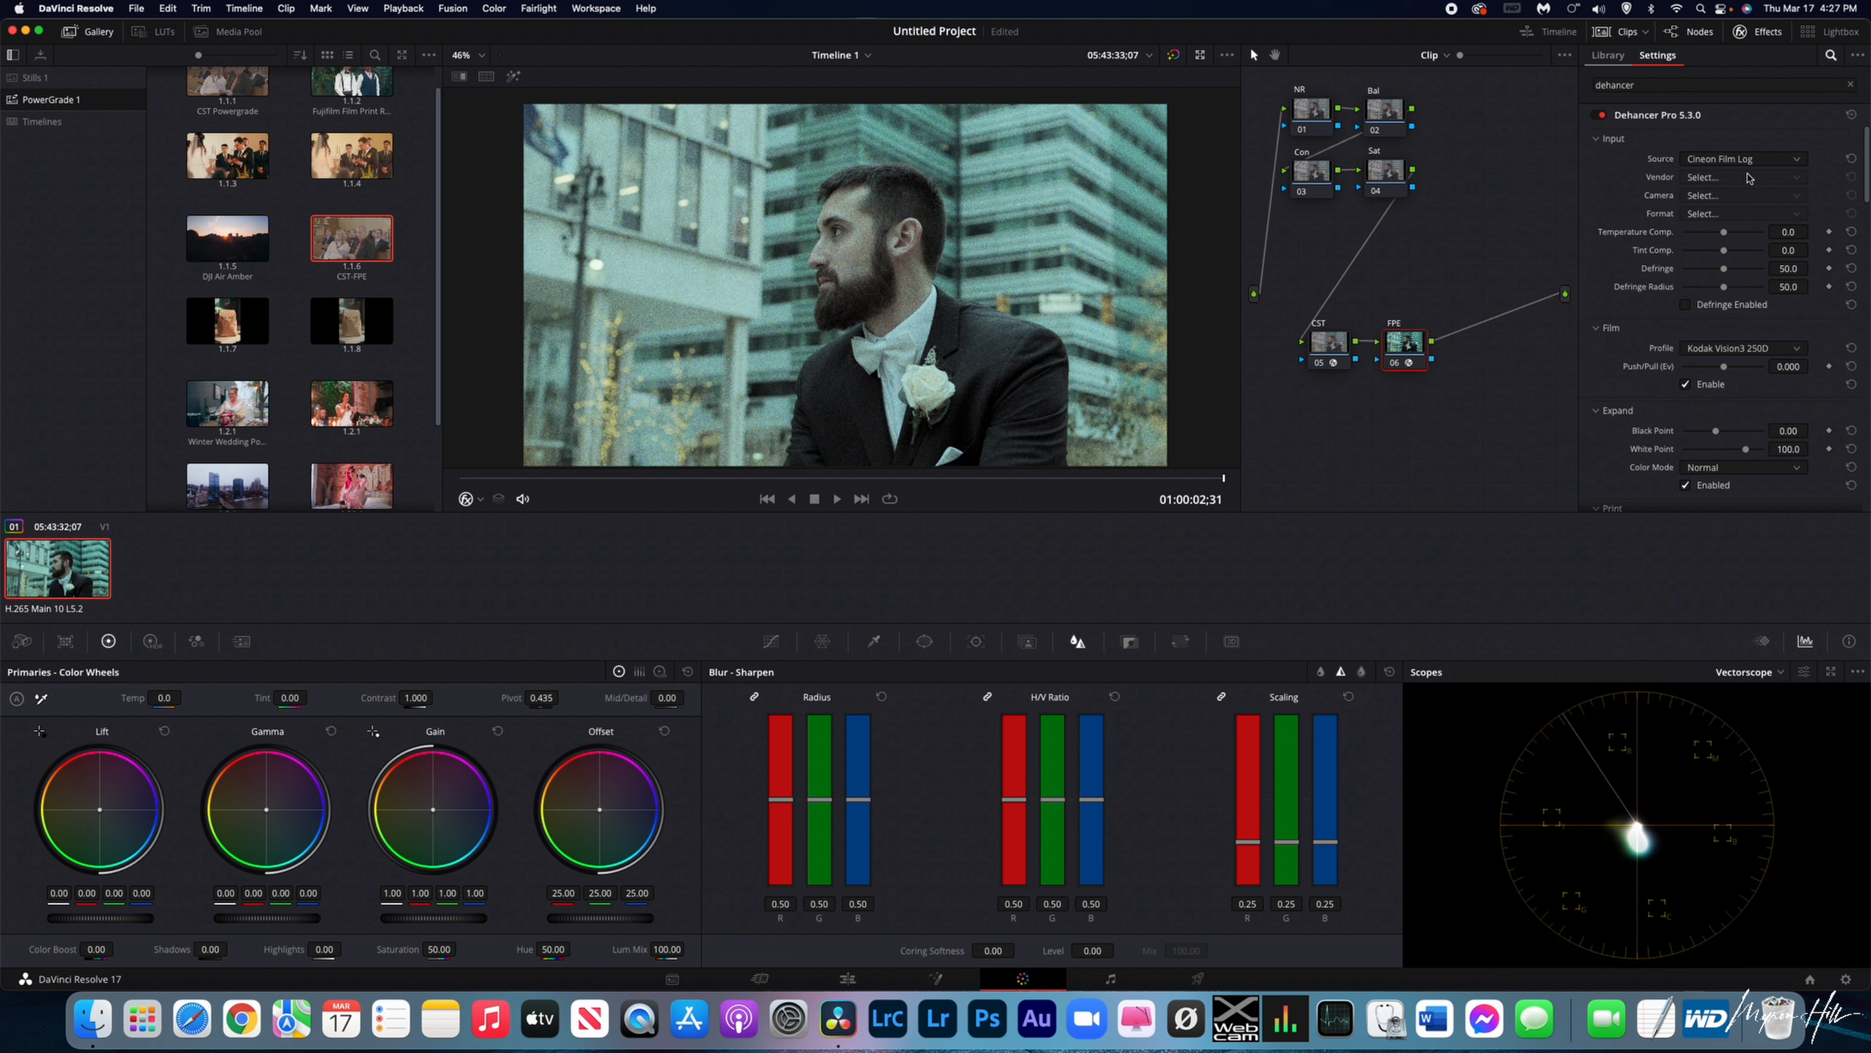
Set the film profile to Kodak Portra 400 and the print profile to Kodak 2383 Print Film.
{"action": "scroll", "coordinate": [1746, 183], "scroll_direction": "down", "scroll_amount": 3}
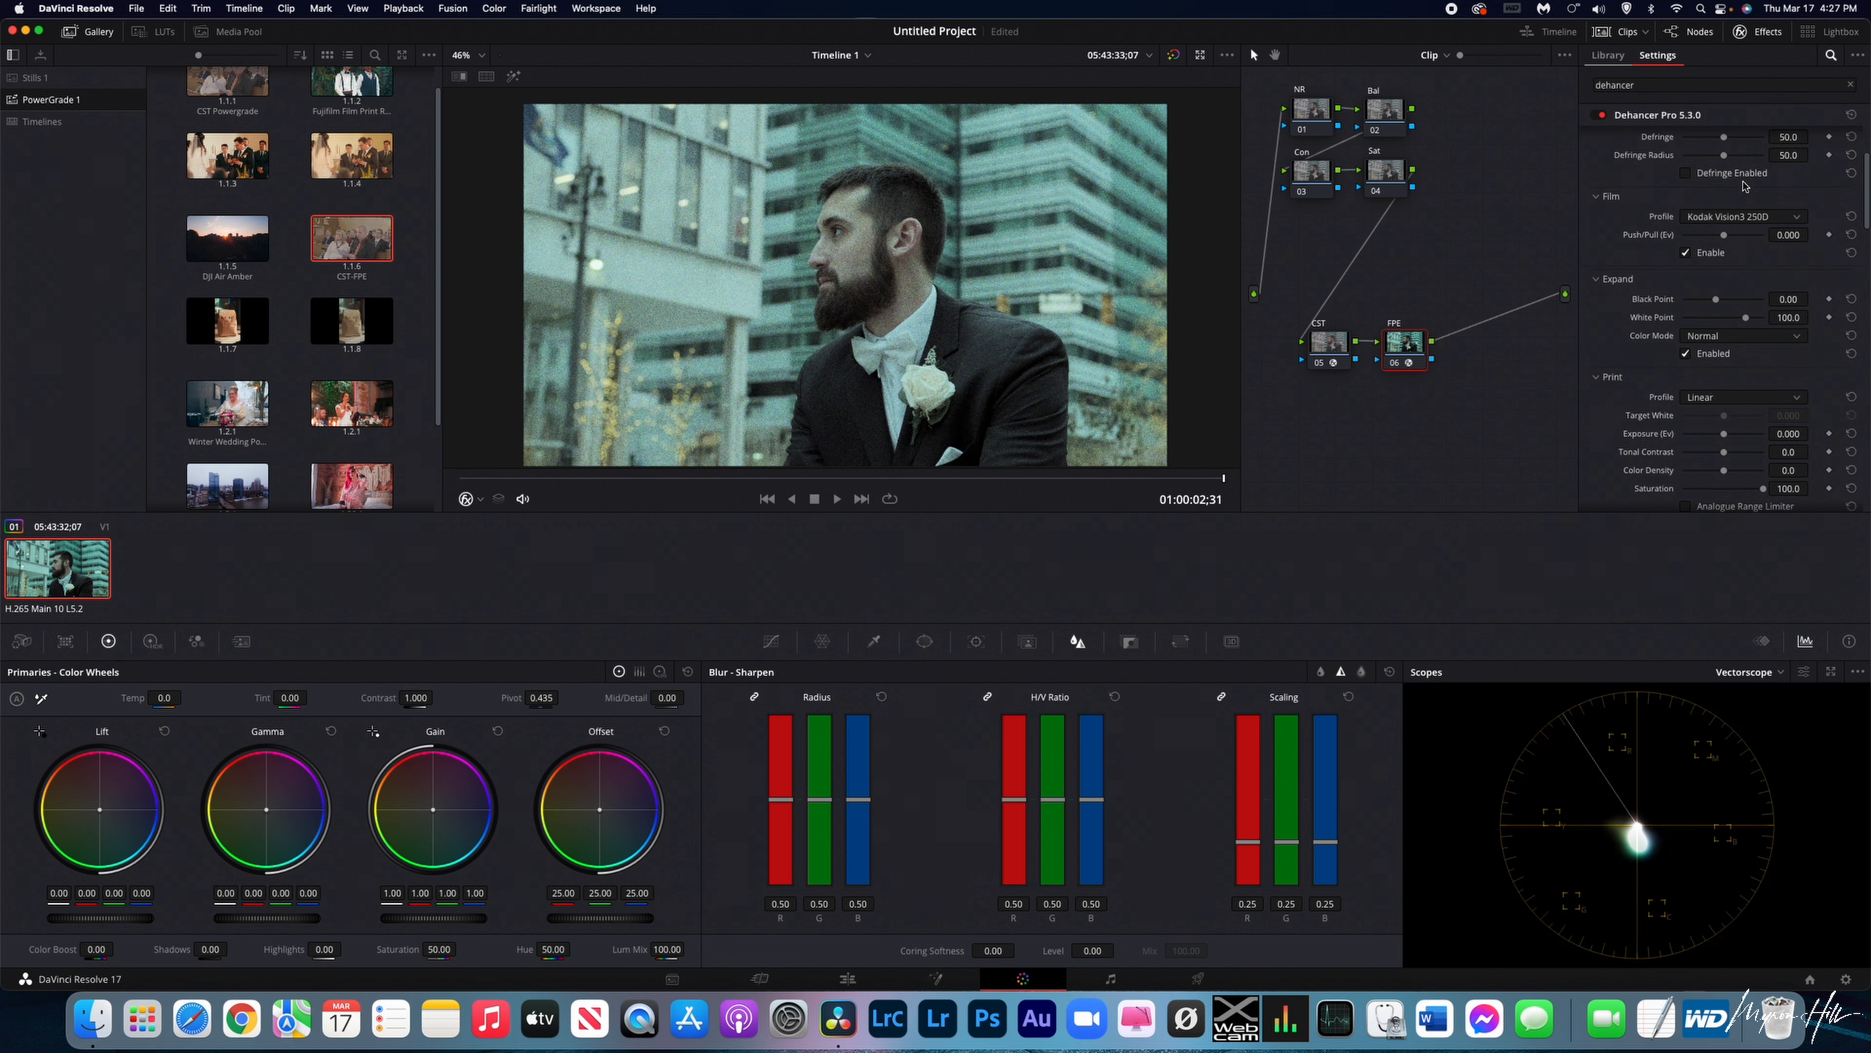
{"action": "left_click", "coordinate": [1752, 219]}
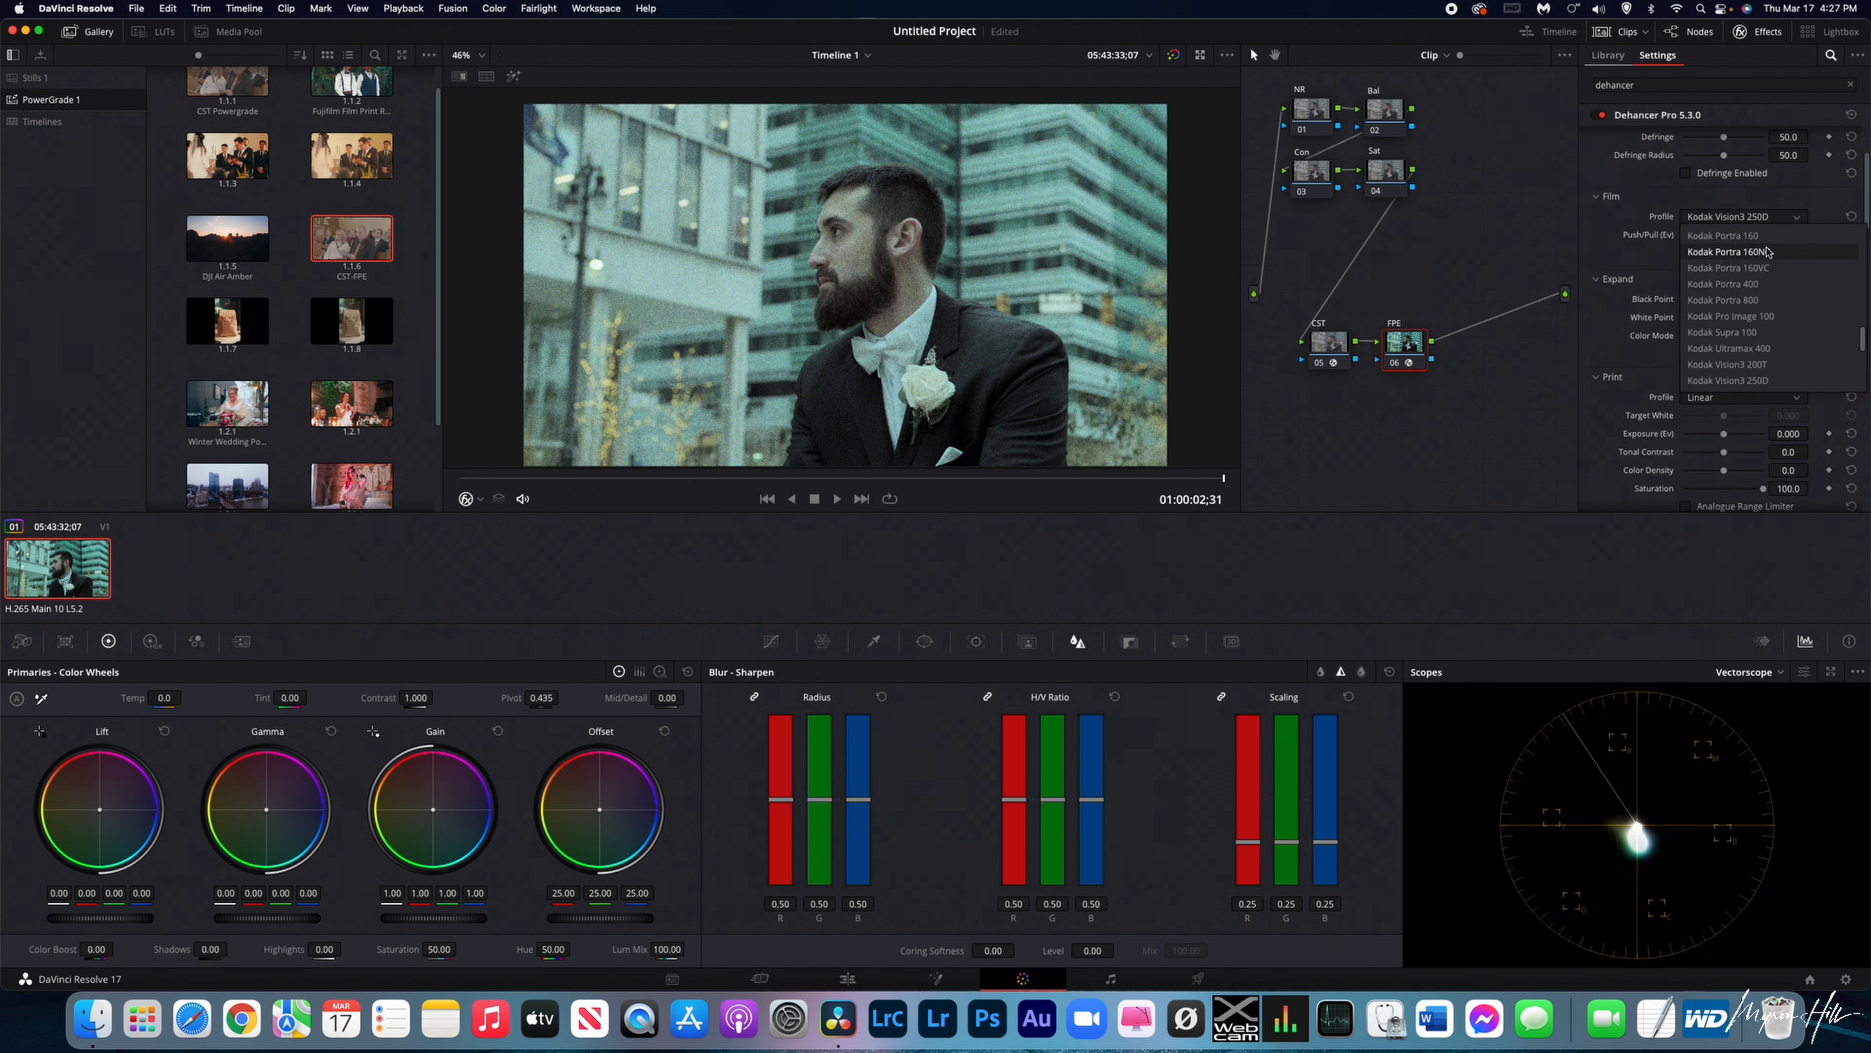
{"action": "left_click", "coordinate": [1769, 284]}
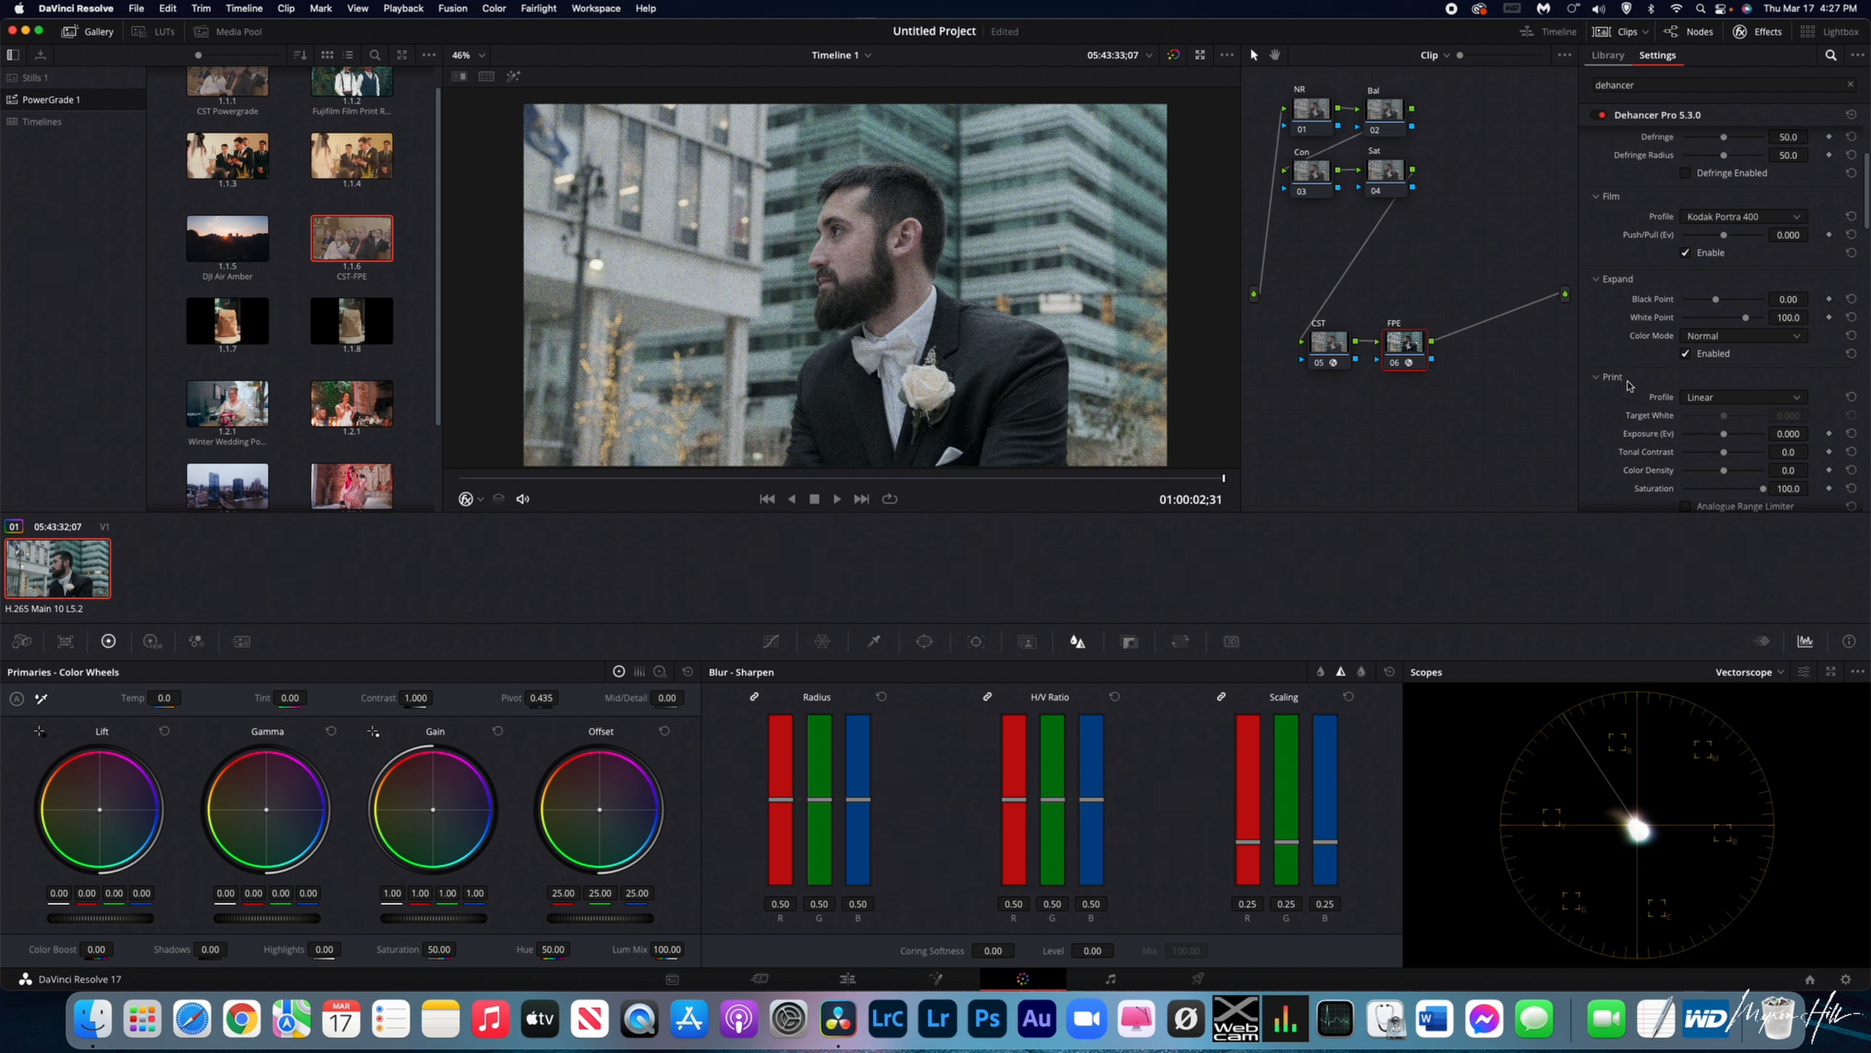
{"action": "left_click", "coordinate": [1704, 391]}
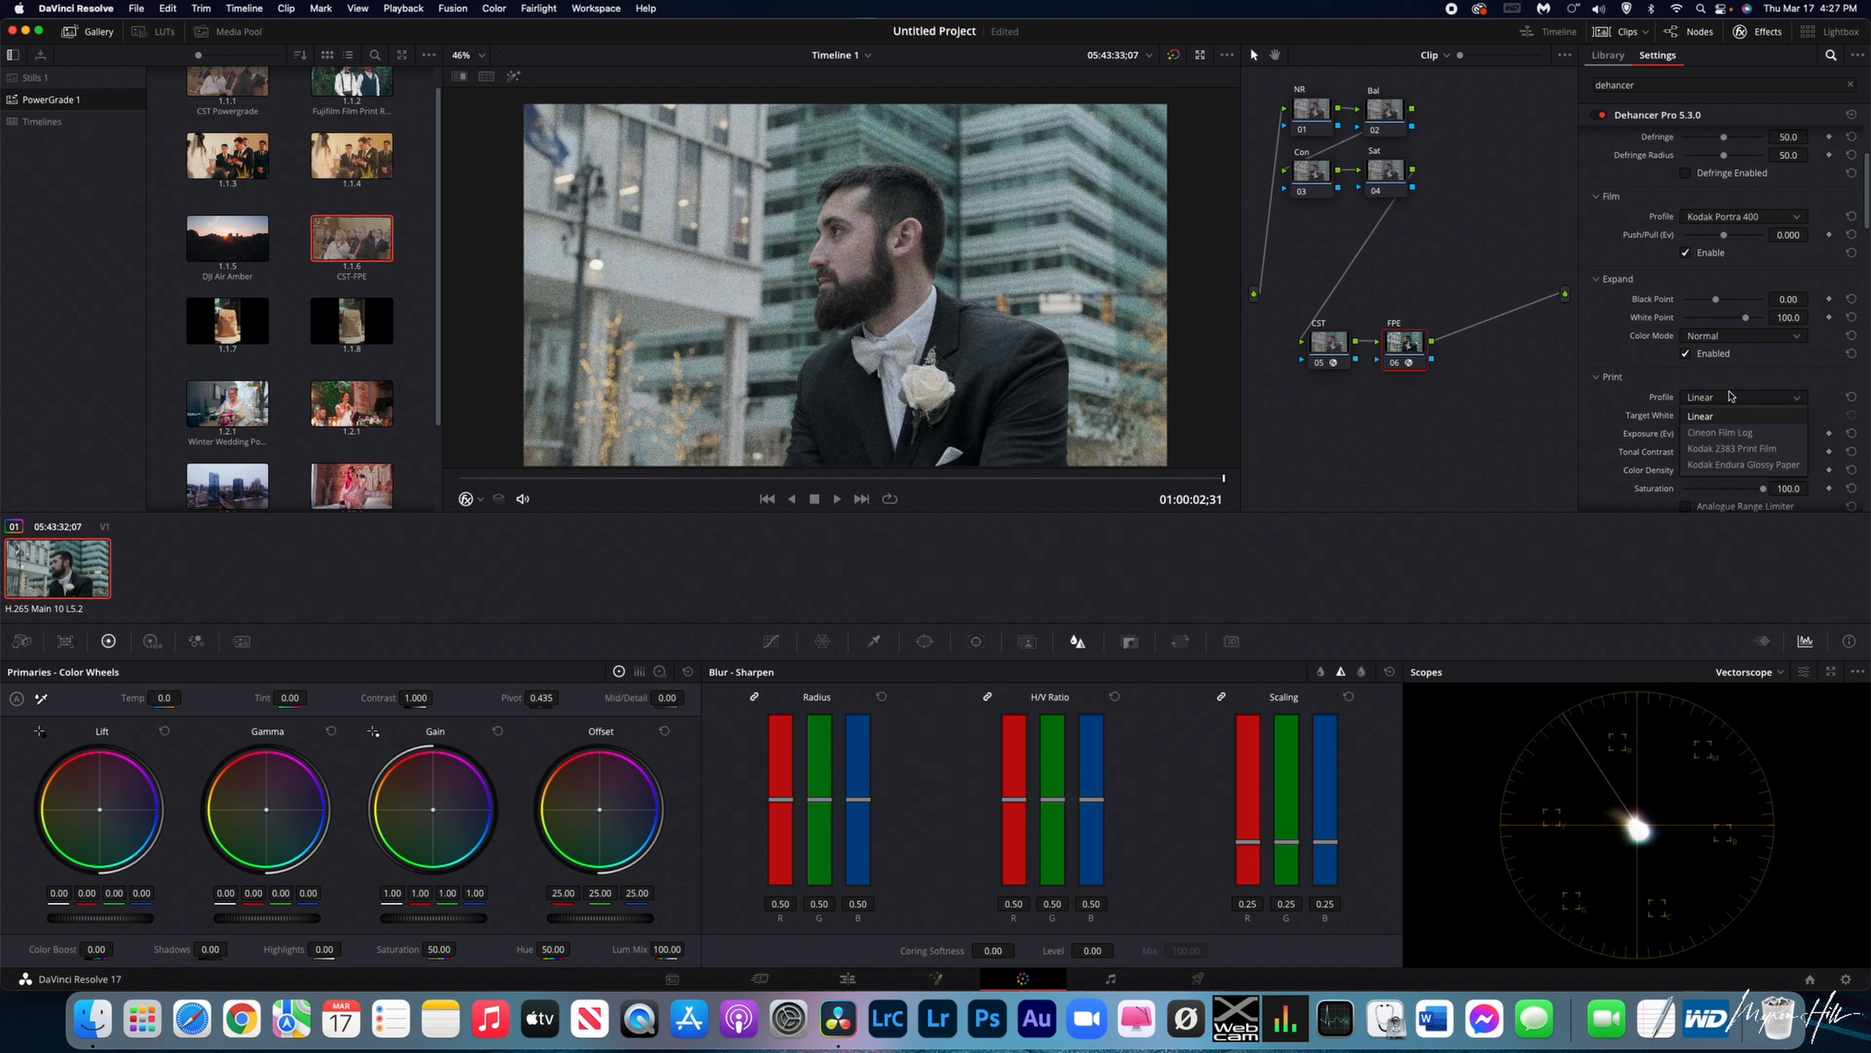
{"action": "left_click", "coordinate": [1749, 452]}
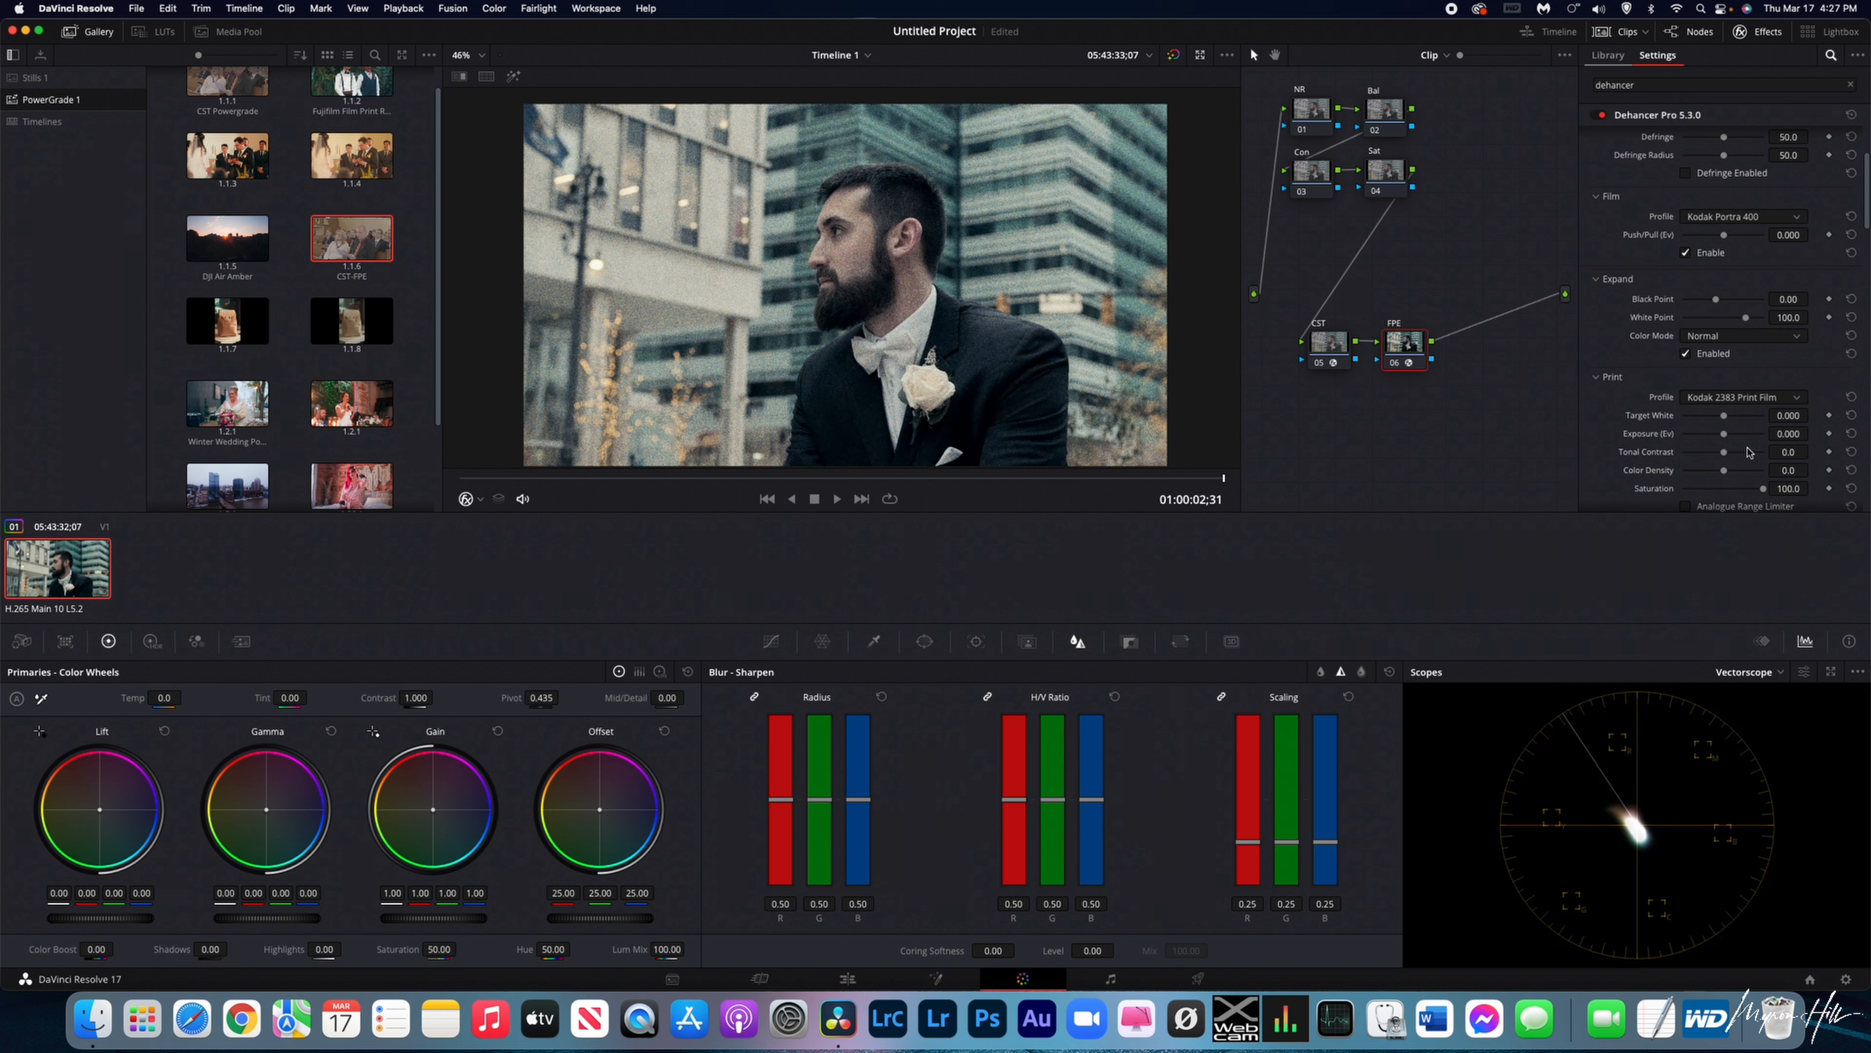
Disable the Film Grain emulation in the Dehancer Pro effect.
{"action": "scroll", "coordinate": [1716, 225], "scroll_direction": "down", "scroll_amount": 6}
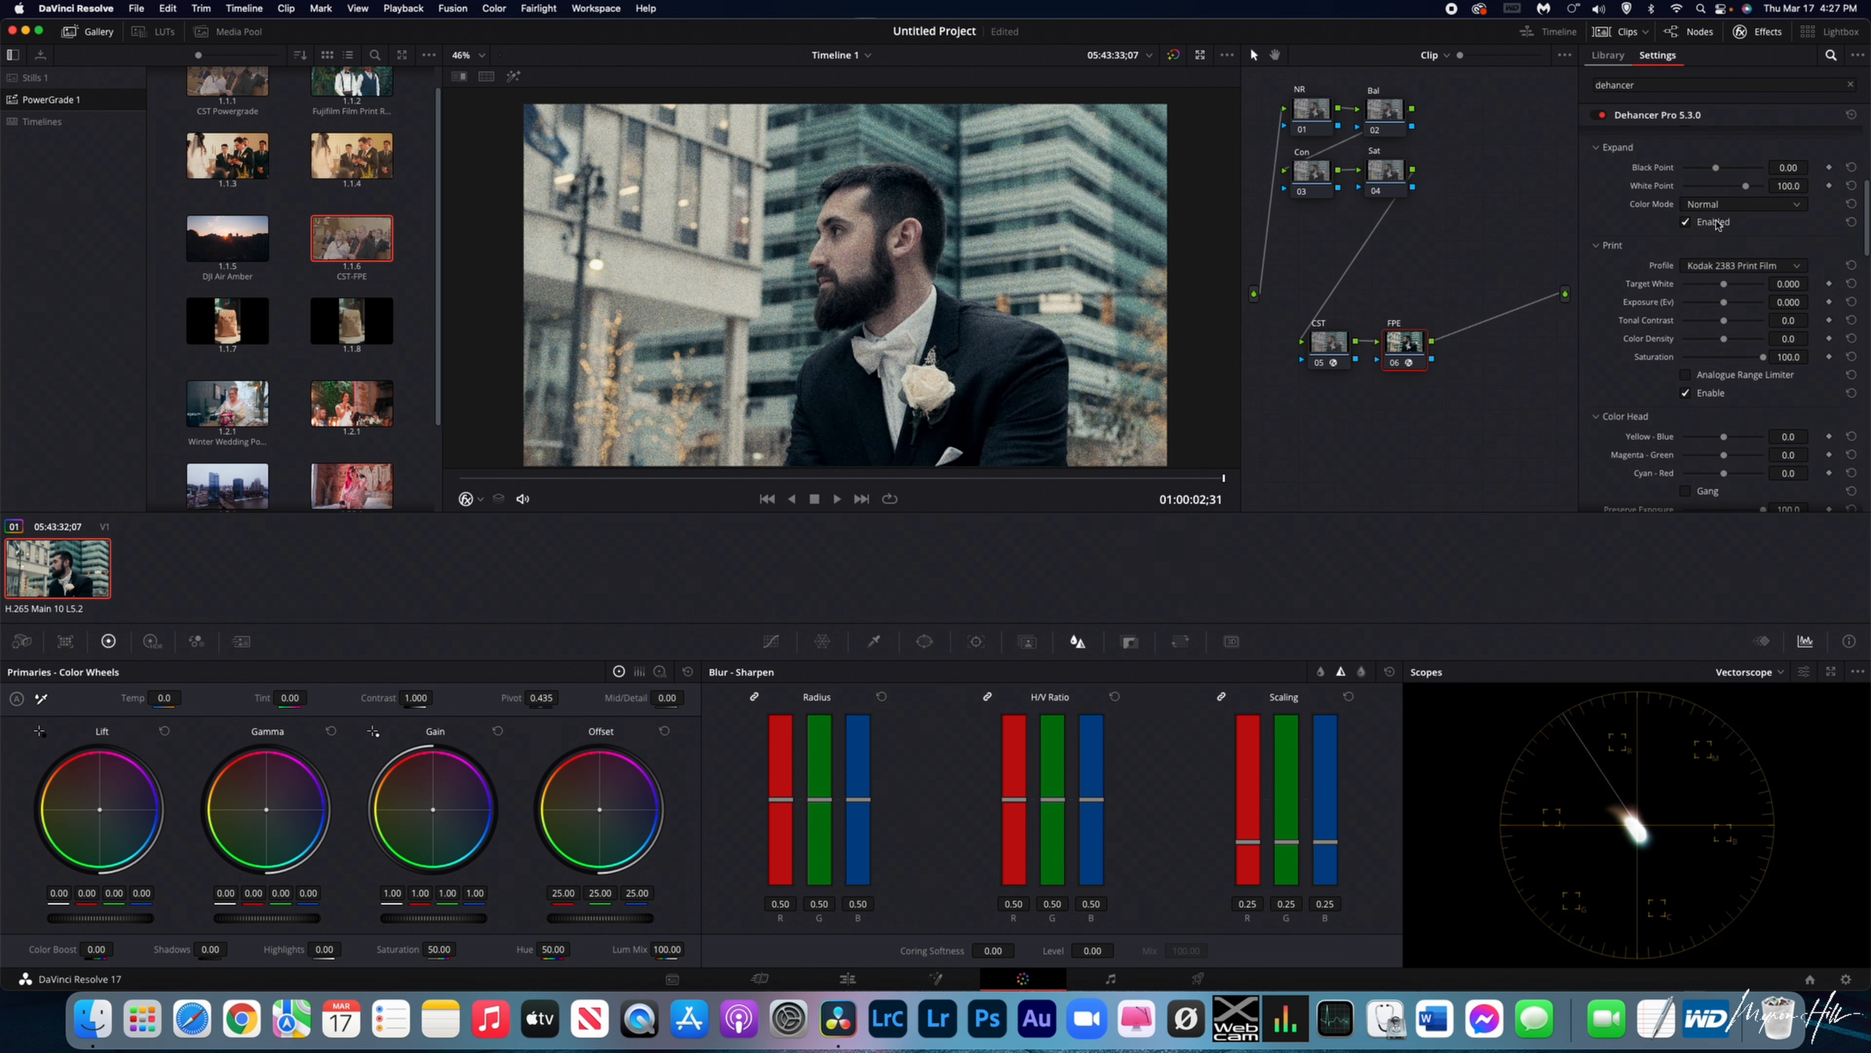
{"action": "scroll", "coordinate": [1798, 231], "scroll_direction": "up", "scroll_amount": 3}
{"action": "scroll", "coordinate": [1729, 288], "scroll_direction": "down", "scroll_amount": 8}
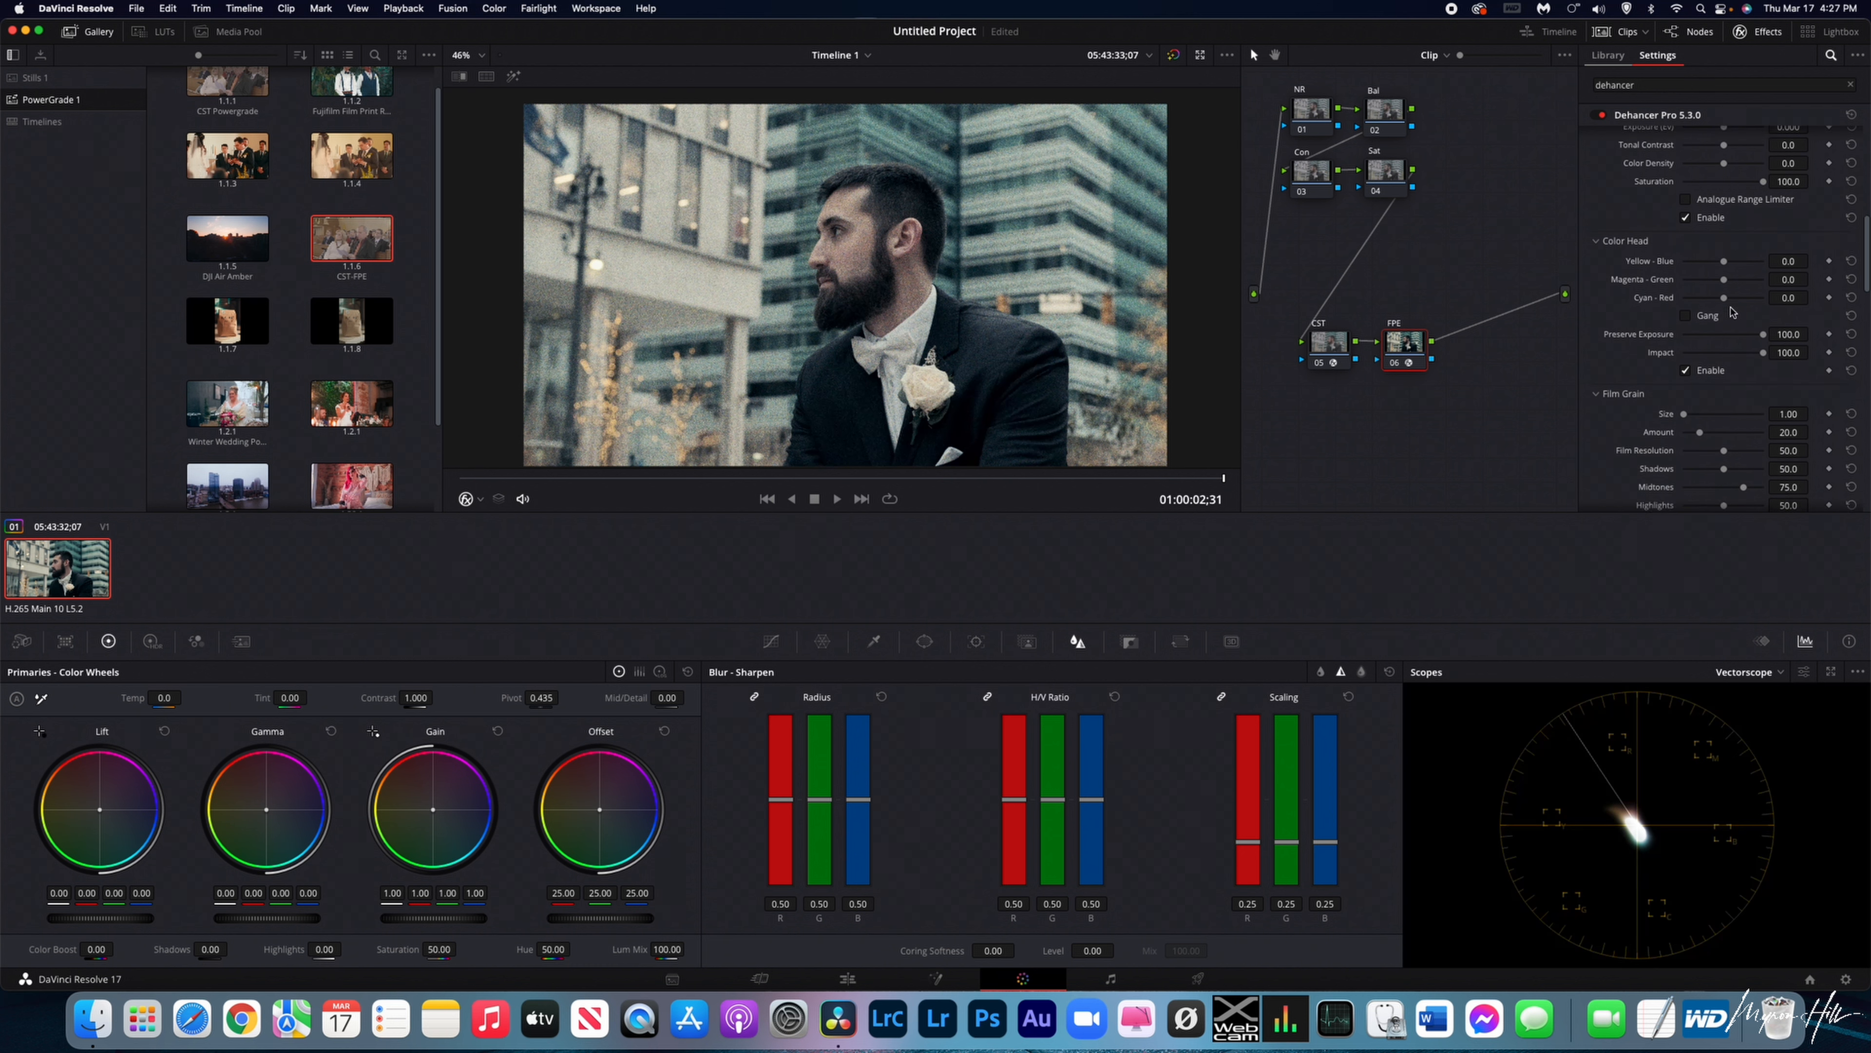
{"action": "left_click", "coordinate": [1687, 446]}
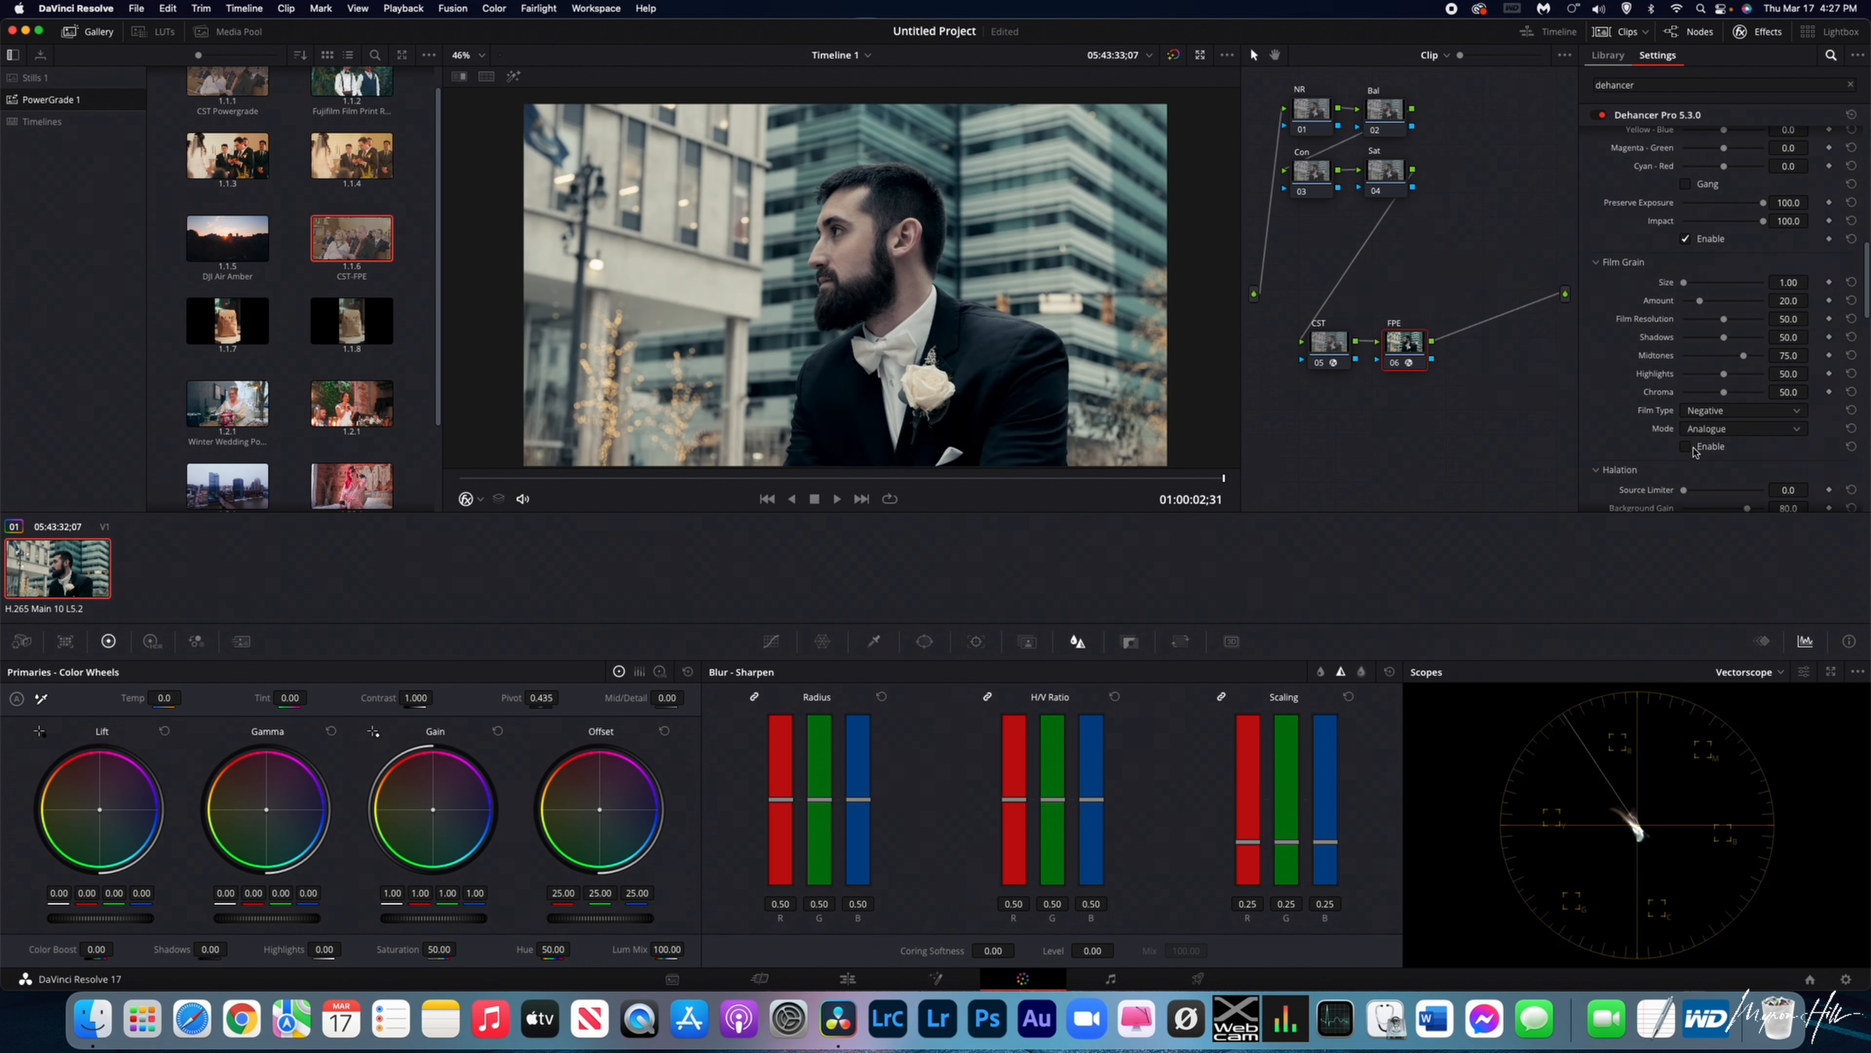
{"action": "scroll", "coordinate": [913, 208], "scroll_direction": "up", "scroll_amount": 2}
{"action": "scroll", "coordinate": [913, 208], "scroll_direction": "up", "scroll_amount": 1}
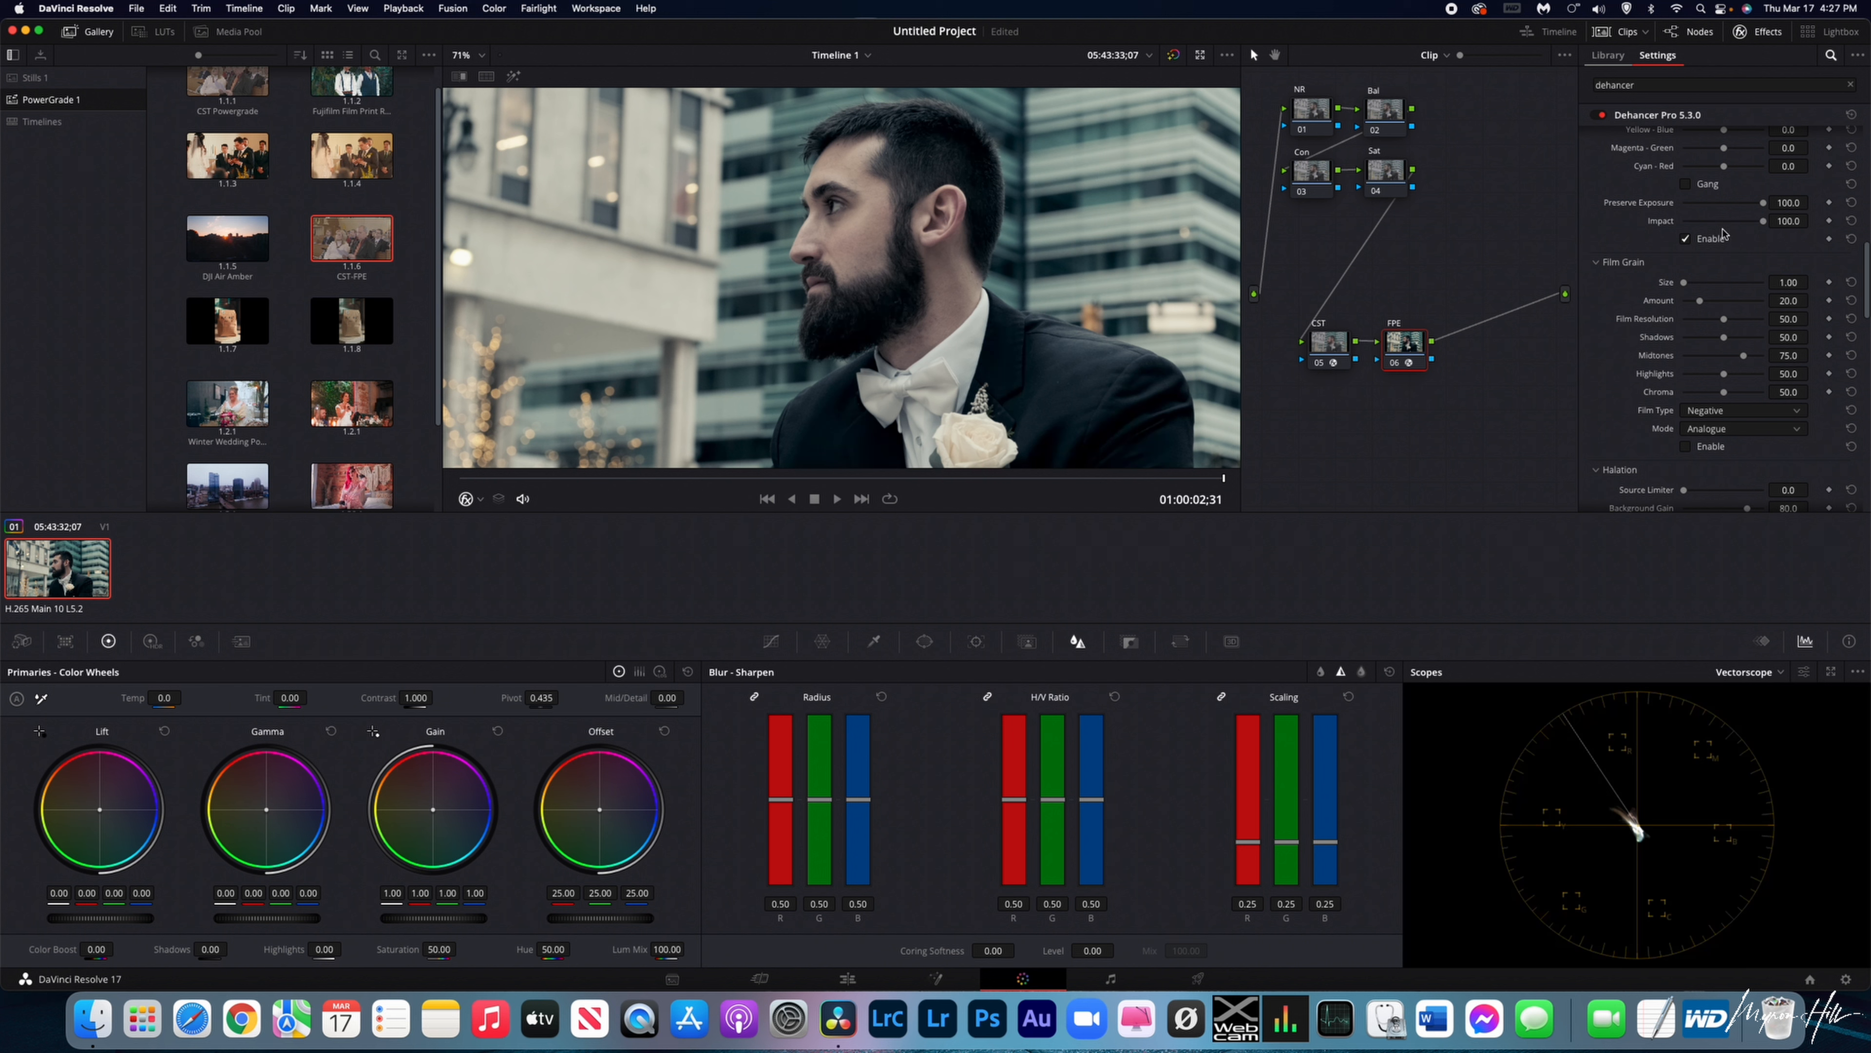
Set the print exposure to about 0.192 and the print tonal contrast to about 7.8.
{"action": "scroll", "coordinate": [1724, 236], "scroll_direction": "up", "scroll_amount": 5}
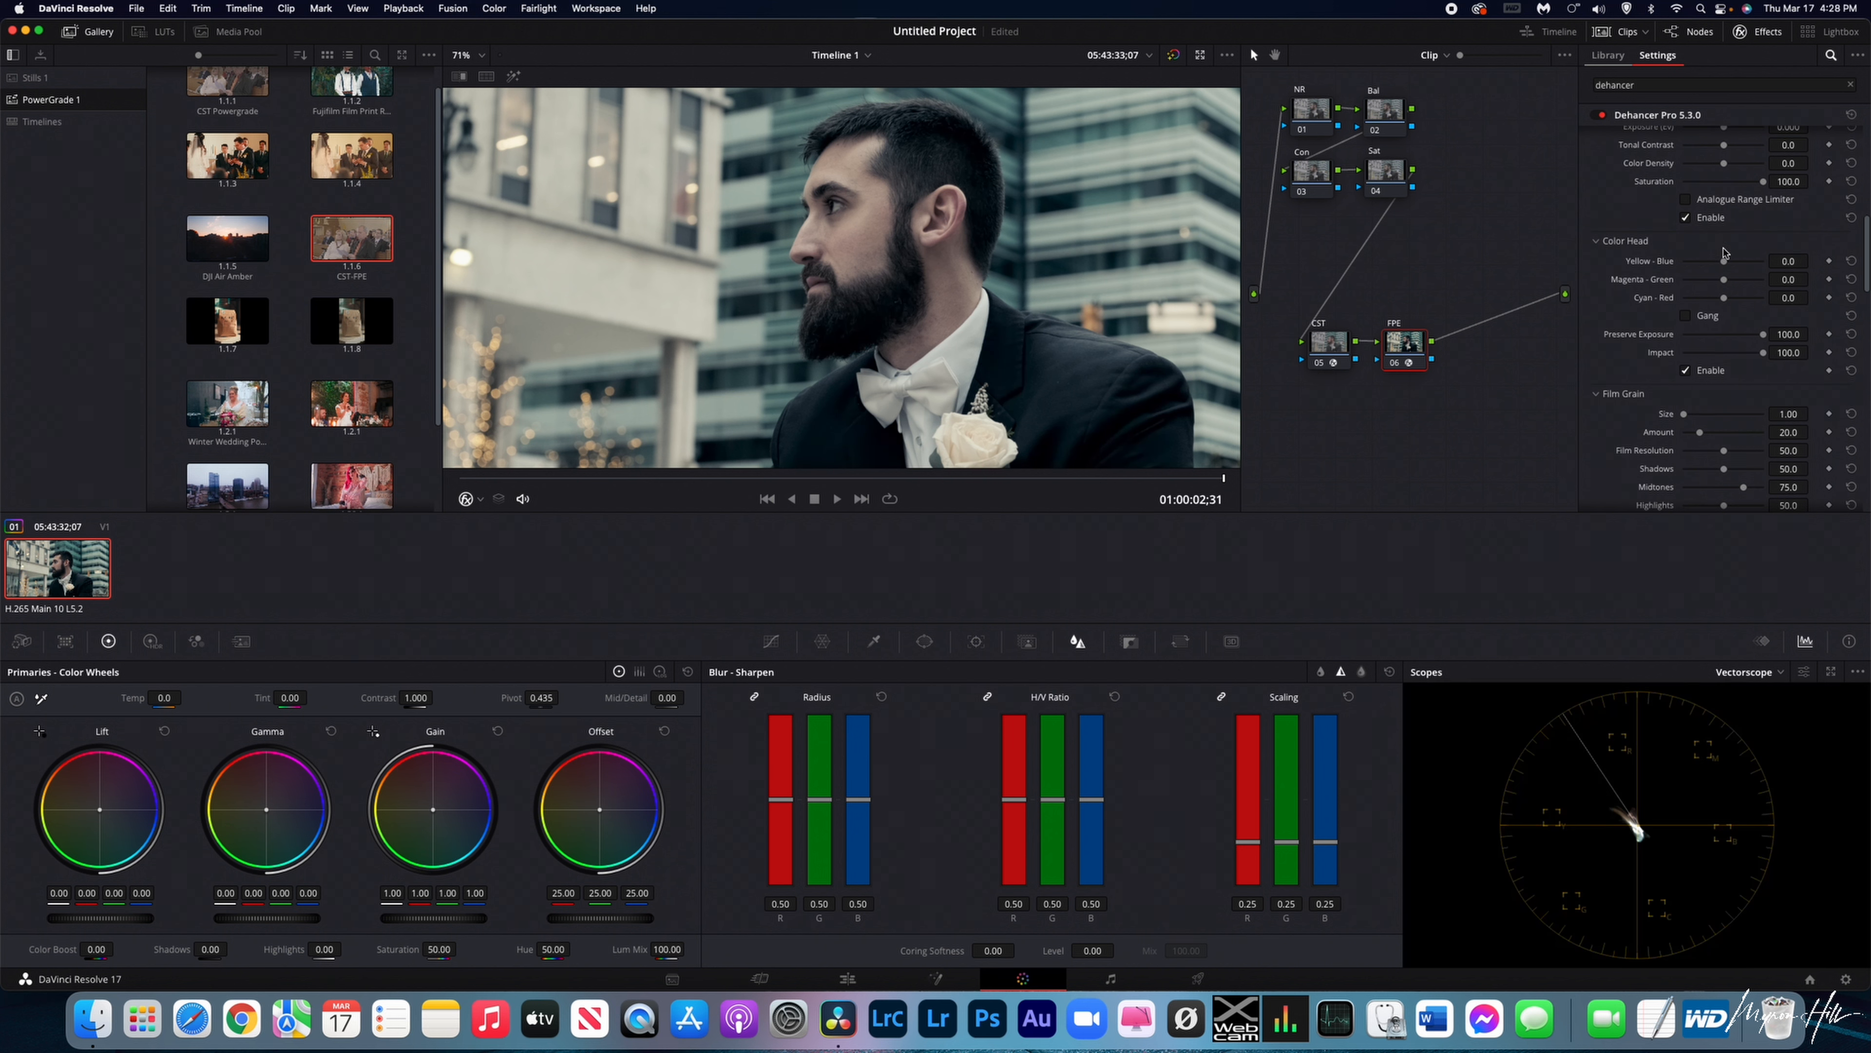
{"action": "scroll", "coordinate": [1728, 243], "scroll_direction": "up", "scroll_amount": 1}
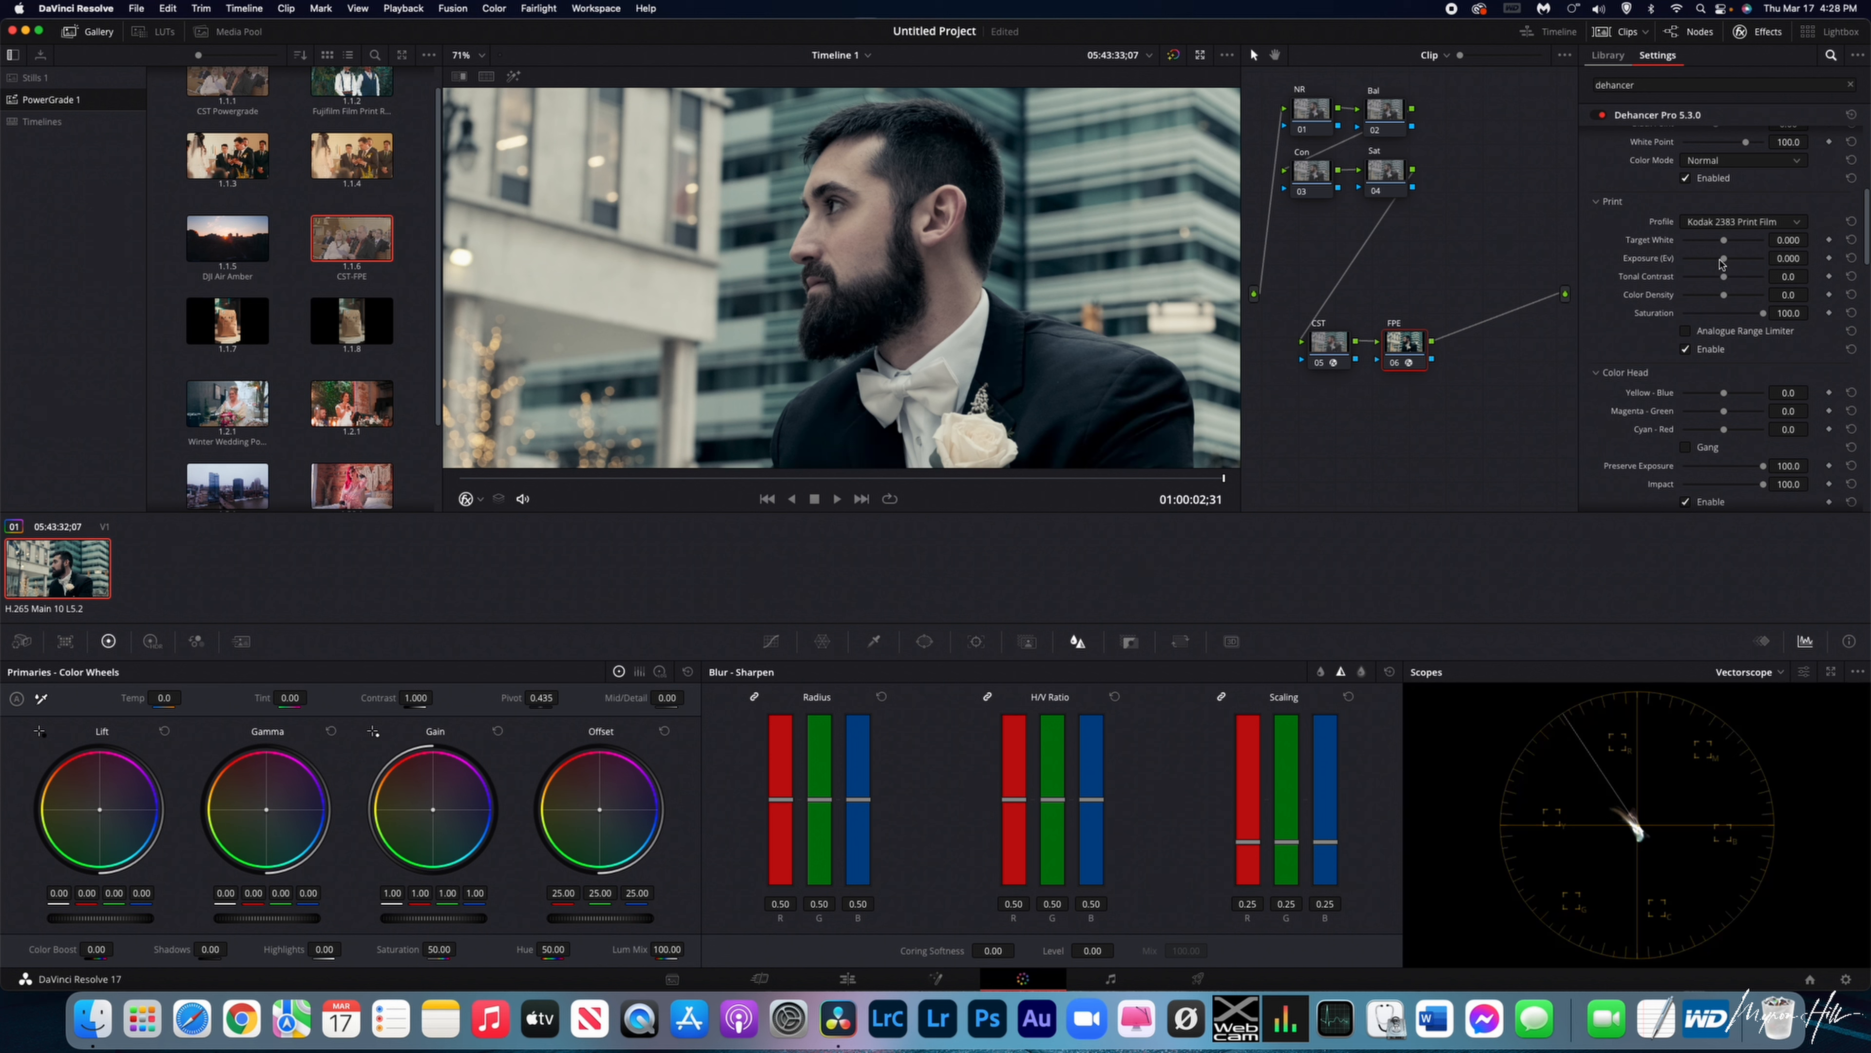
{"action": "left_click_drag", "start_coordinate": [1724, 259], "coordinate": [1726, 264]}
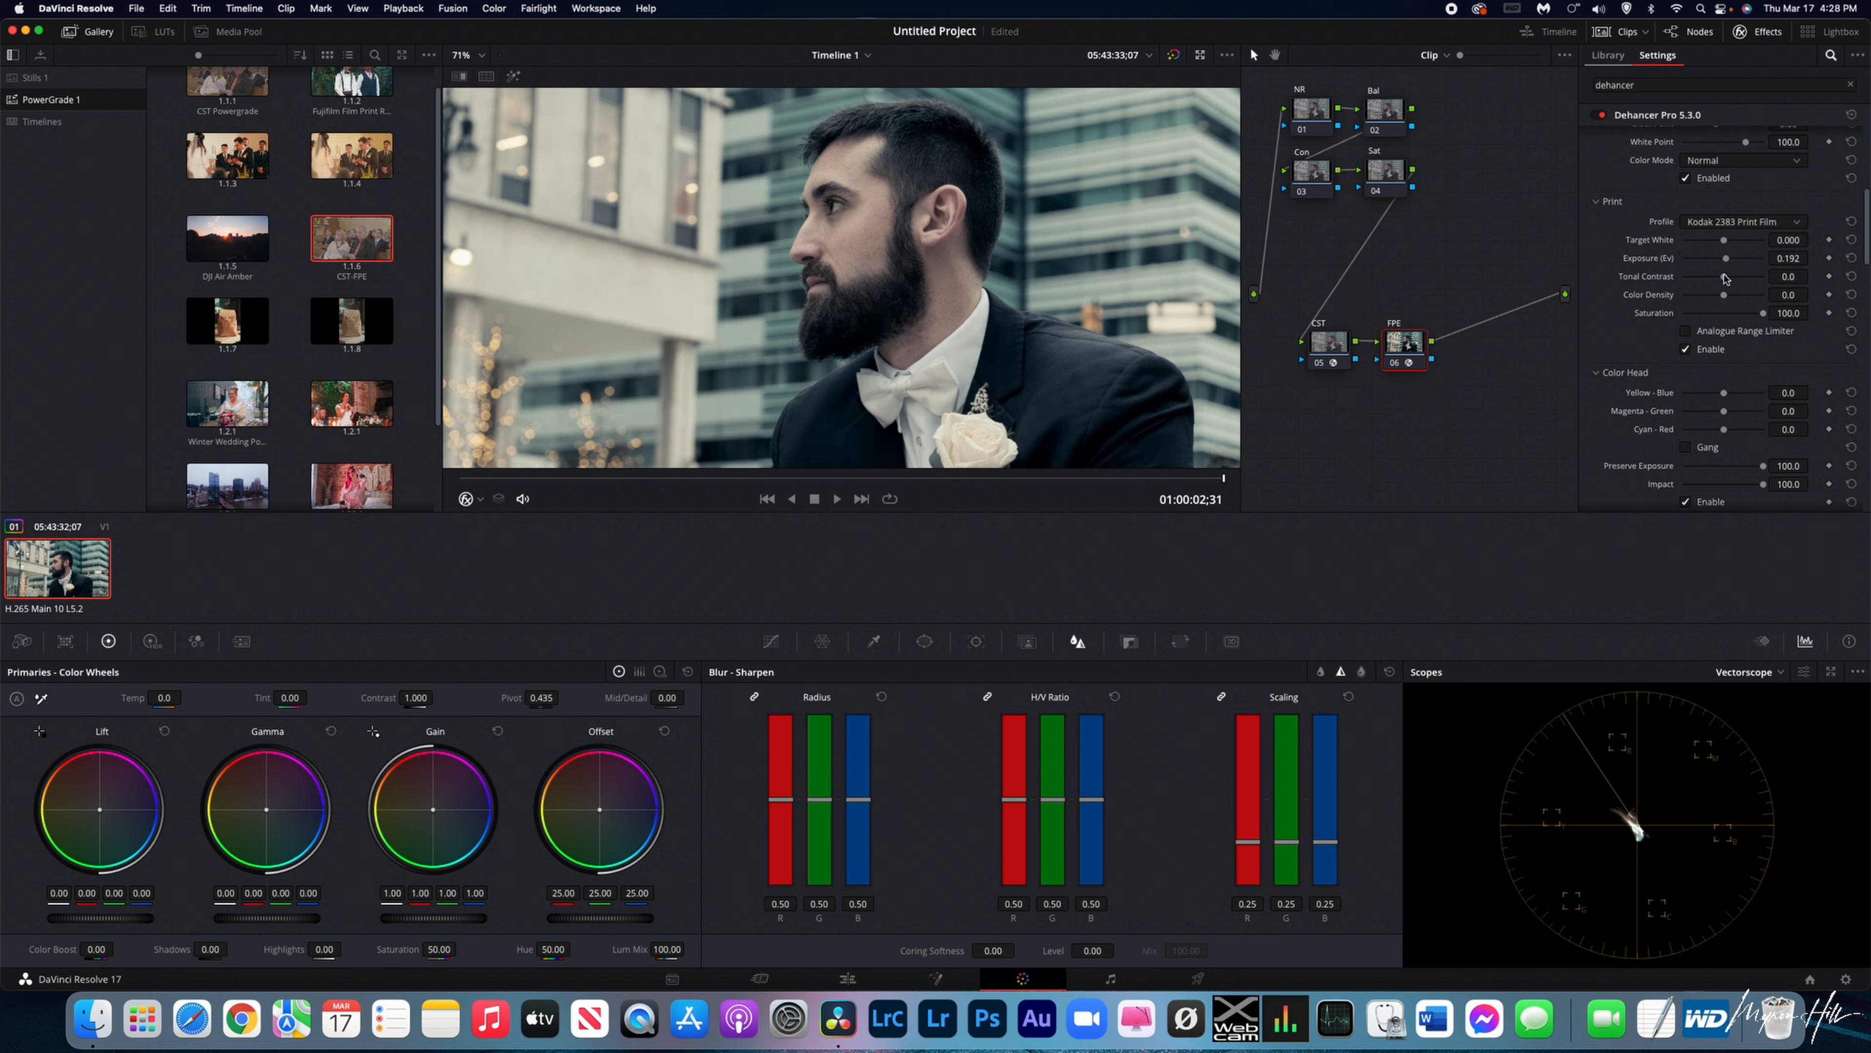
{"action": "left_click_drag", "start_coordinate": [1724, 277], "coordinate": [1729, 283]}
{"action": "scroll", "coordinate": [1050, 214], "scroll_direction": "down", "scroll_amount": 2}
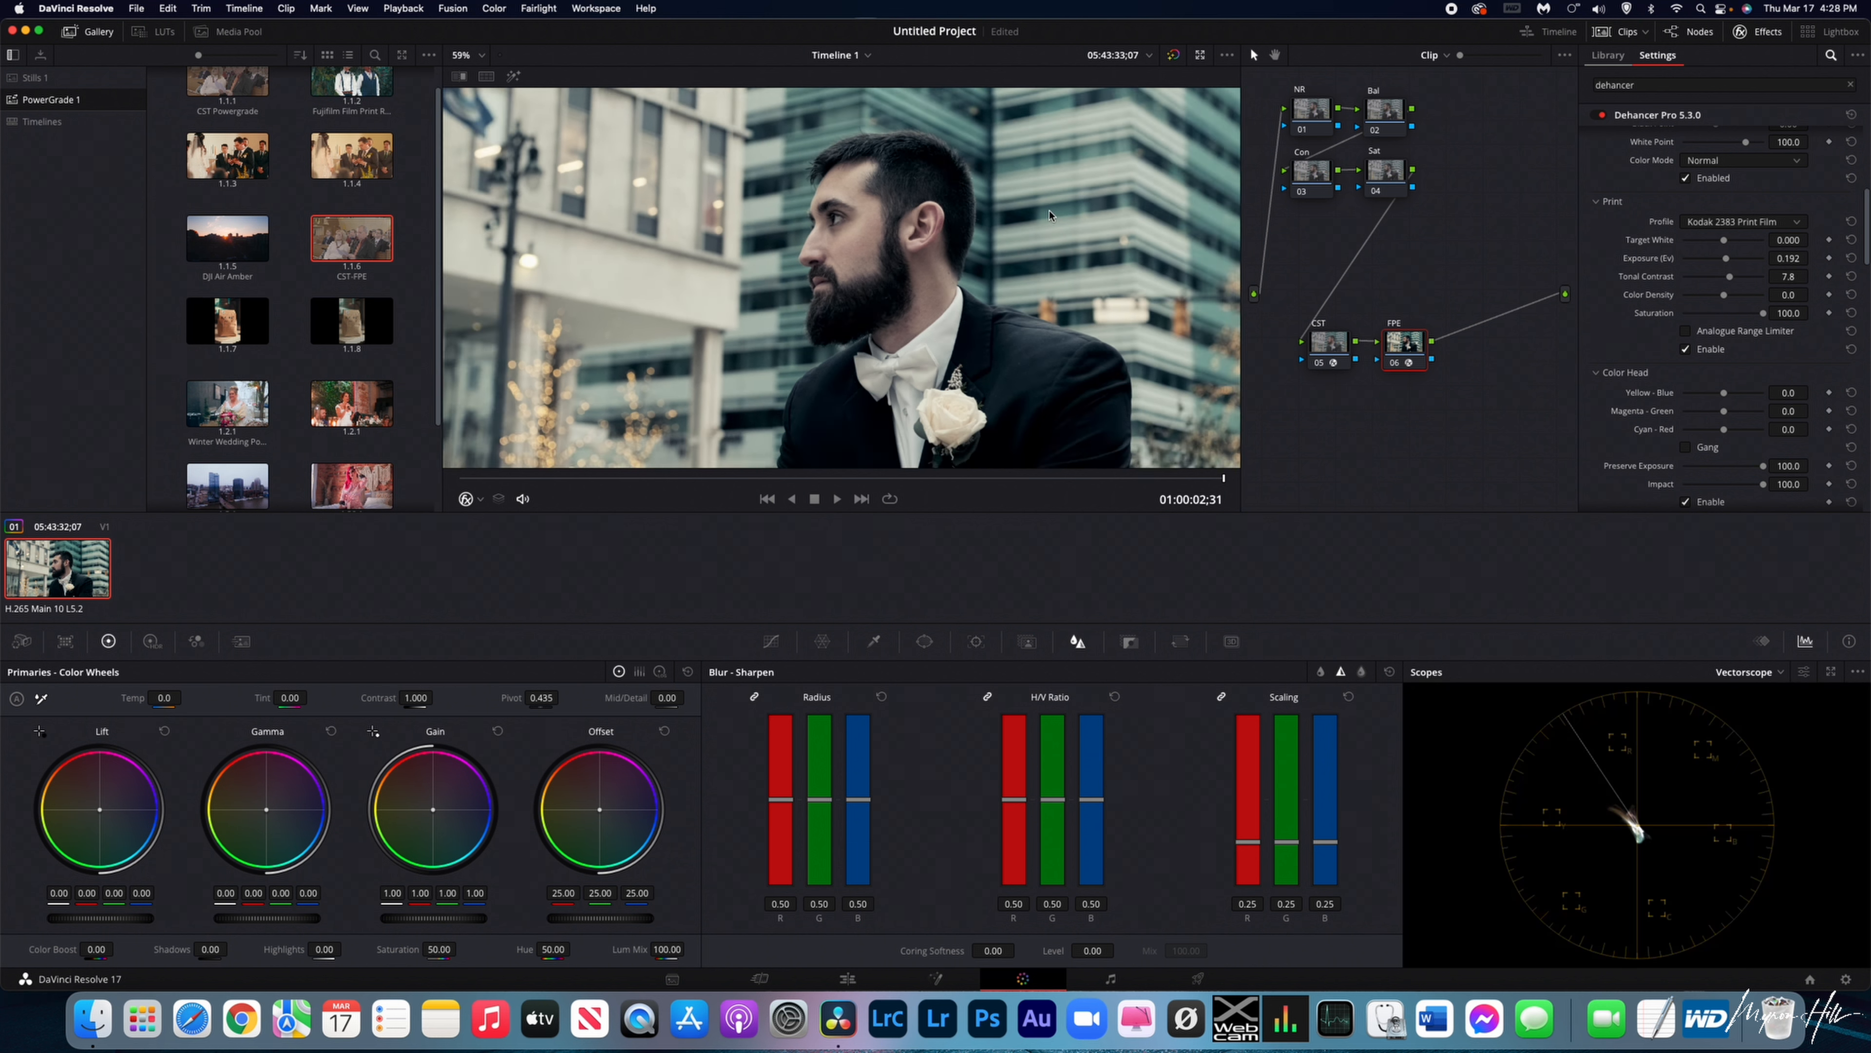
Expand the scopes into a floating window and set the print tonal contrast to about 4.2.
{"action": "scroll", "coordinate": [1049, 215], "scroll_direction": "down", "scroll_amount": 2}
{"action": "left_click", "coordinate": [1830, 672]}
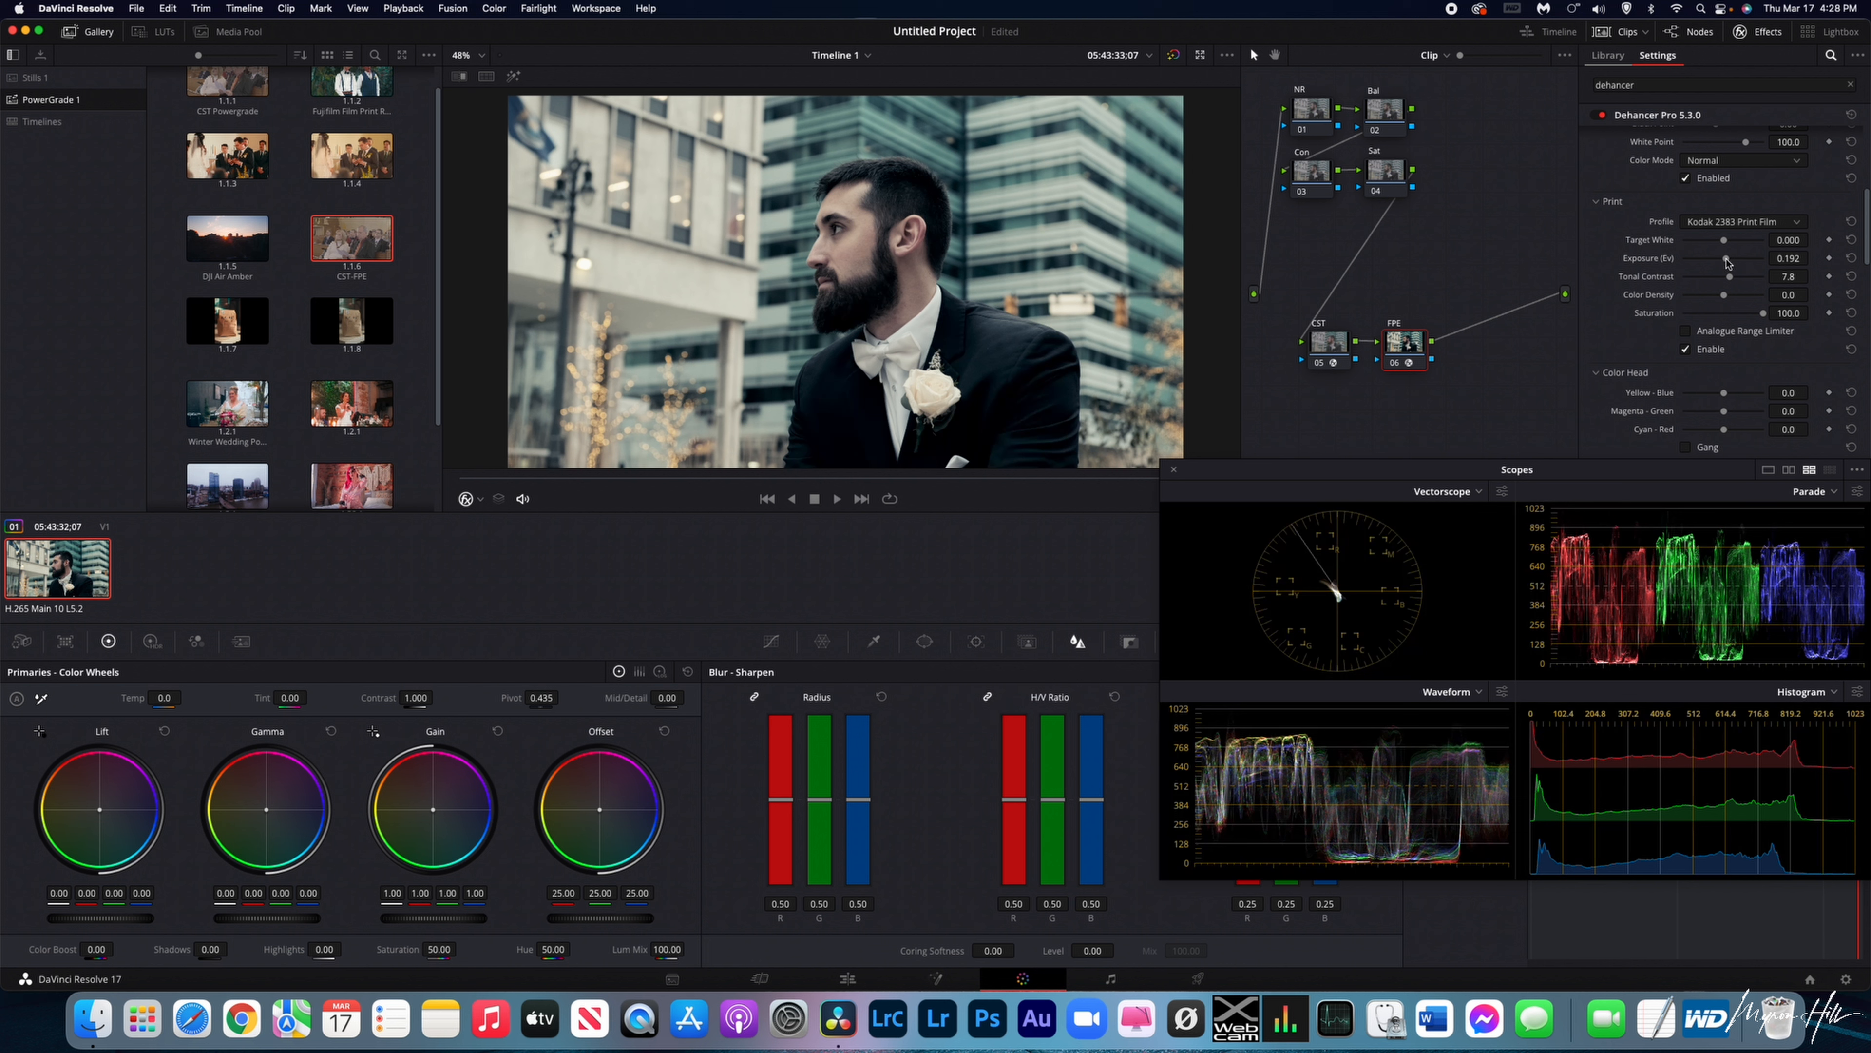
{"action": "left_click_drag", "start_coordinate": [1728, 285], "coordinate": [1728, 286]}
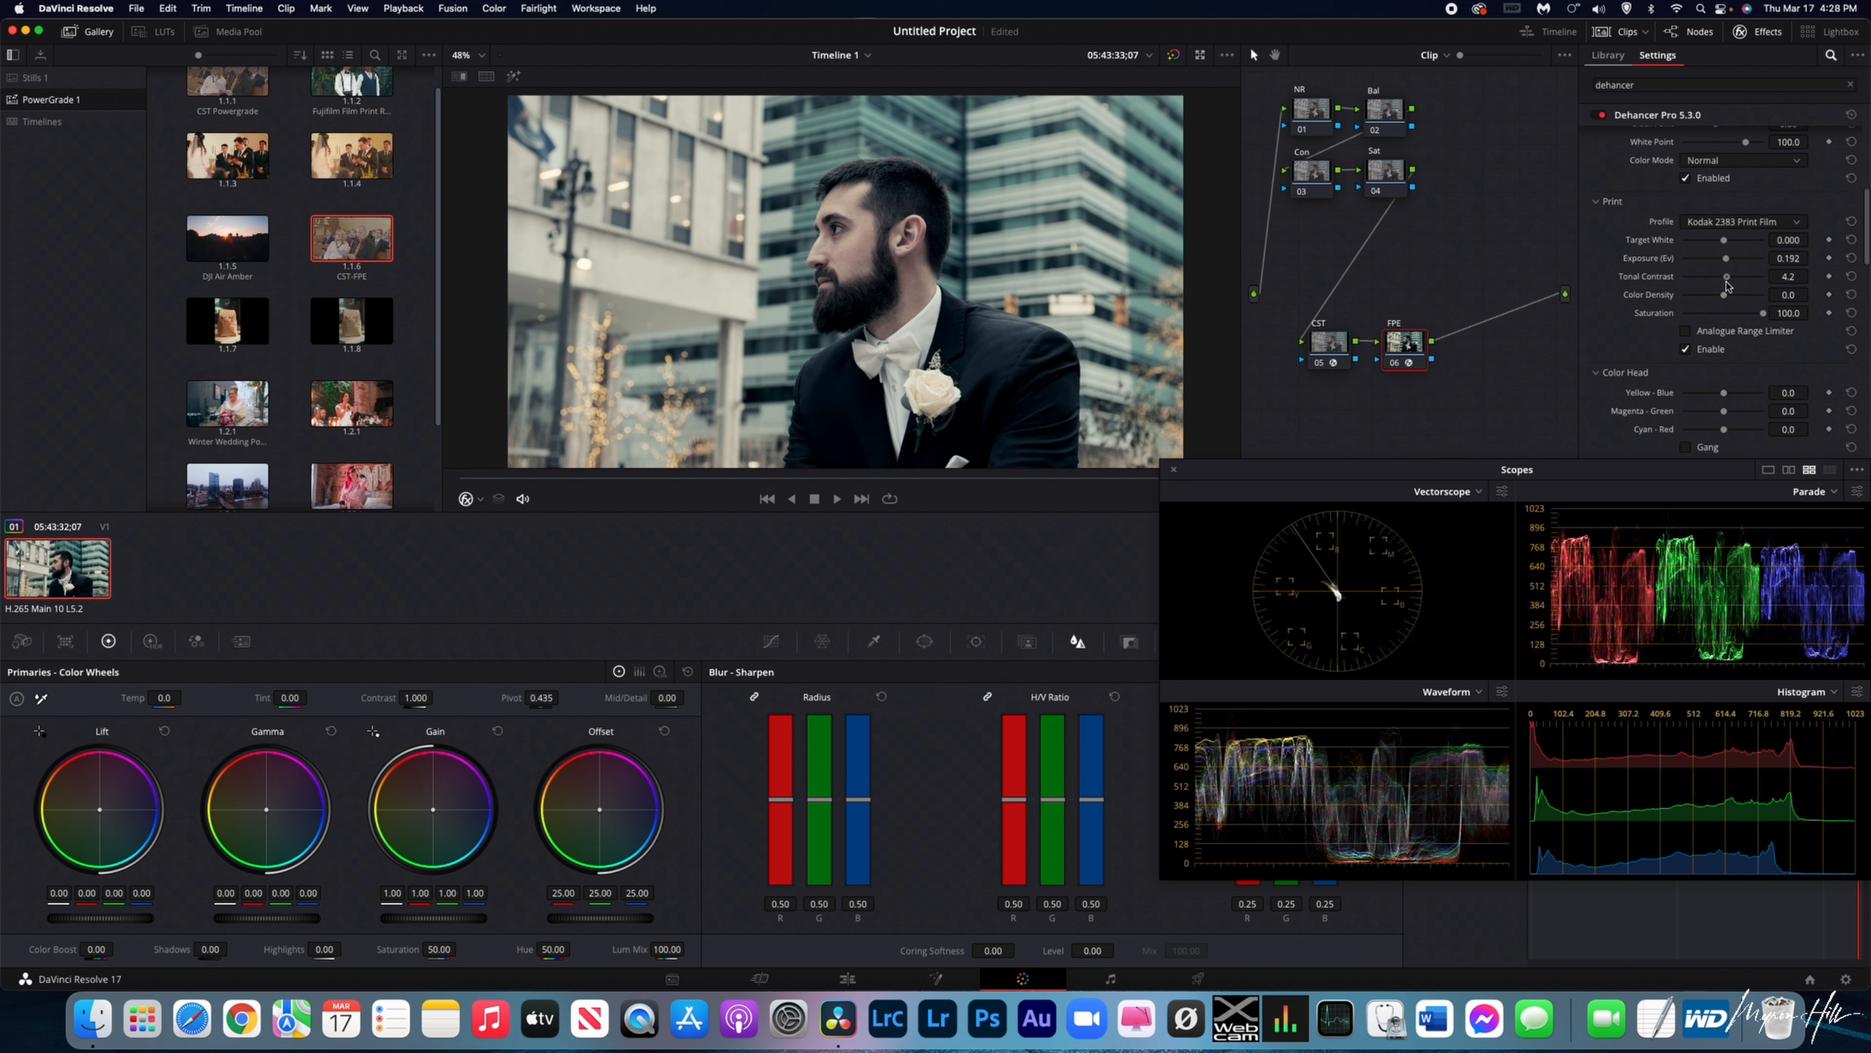
Set the saturation of the Sat node to 100.
{"action": "scroll", "coordinate": [1766, 234], "scroll_direction": "up", "scroll_amount": 5}
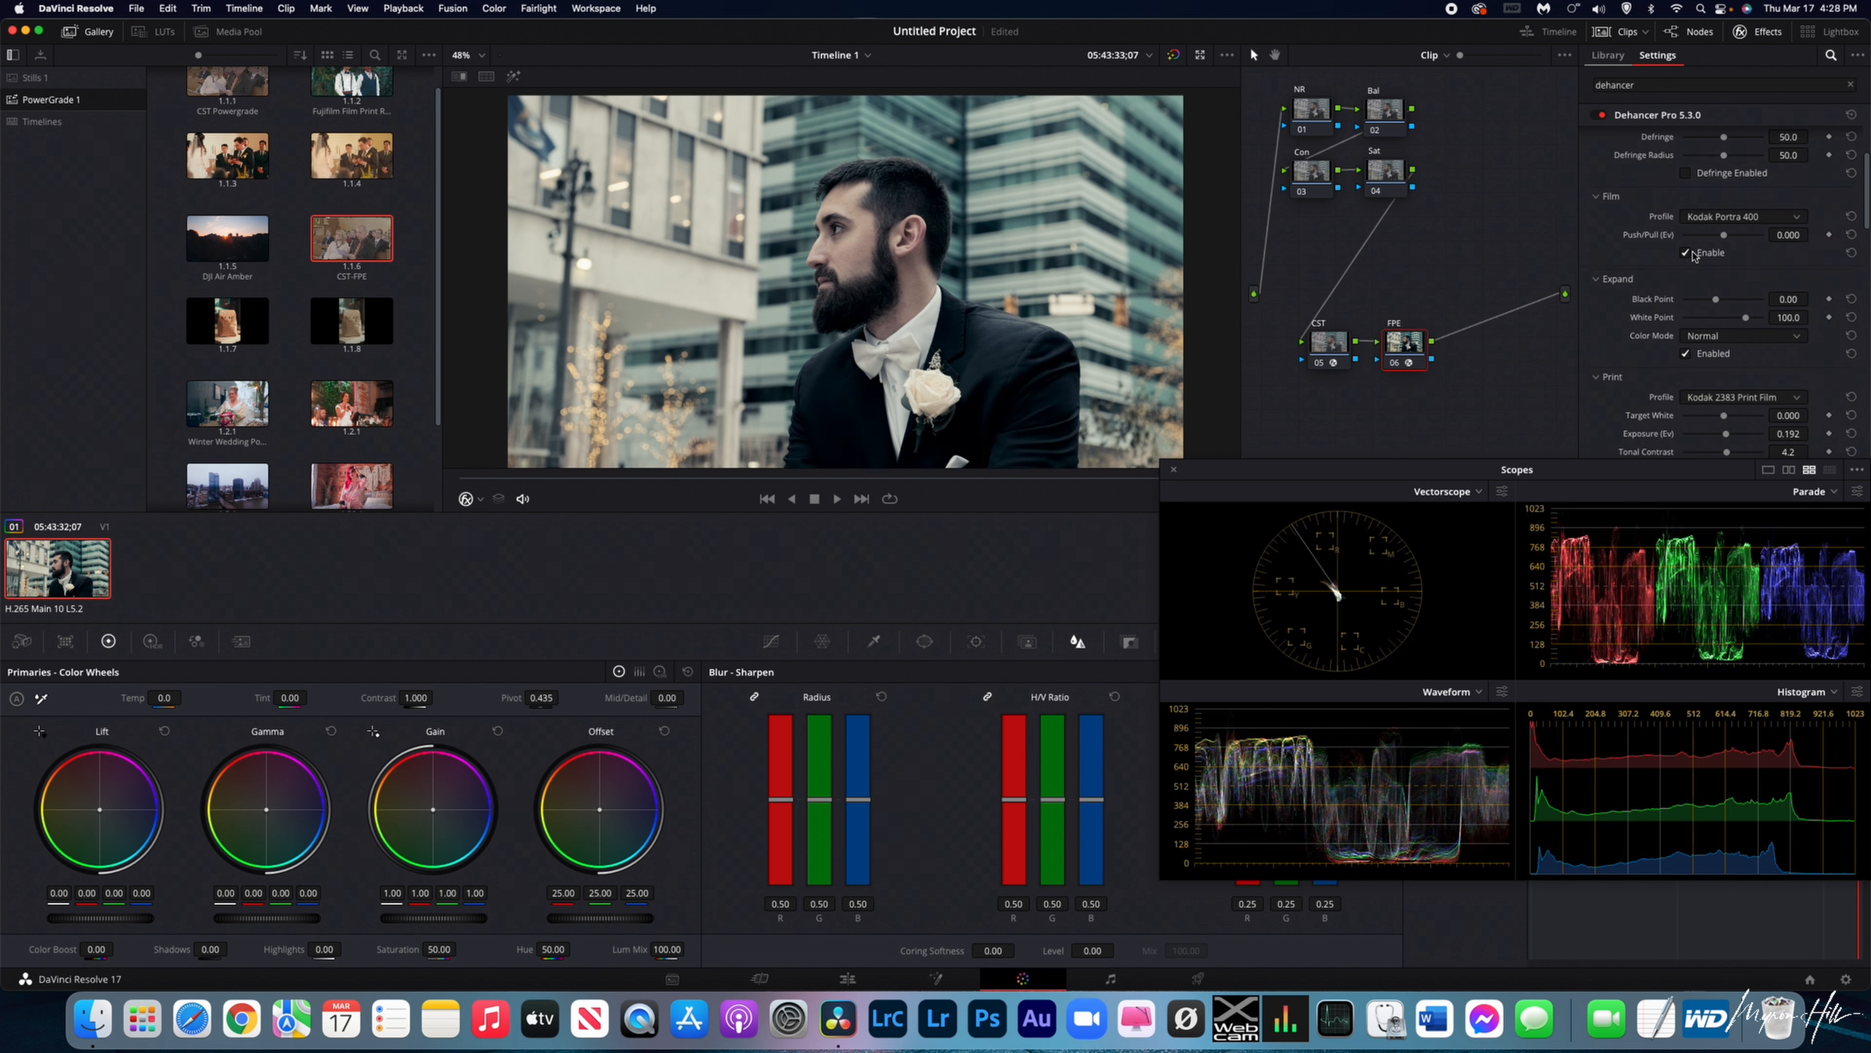
{"action": "left_click", "coordinate": [1368, 164]}
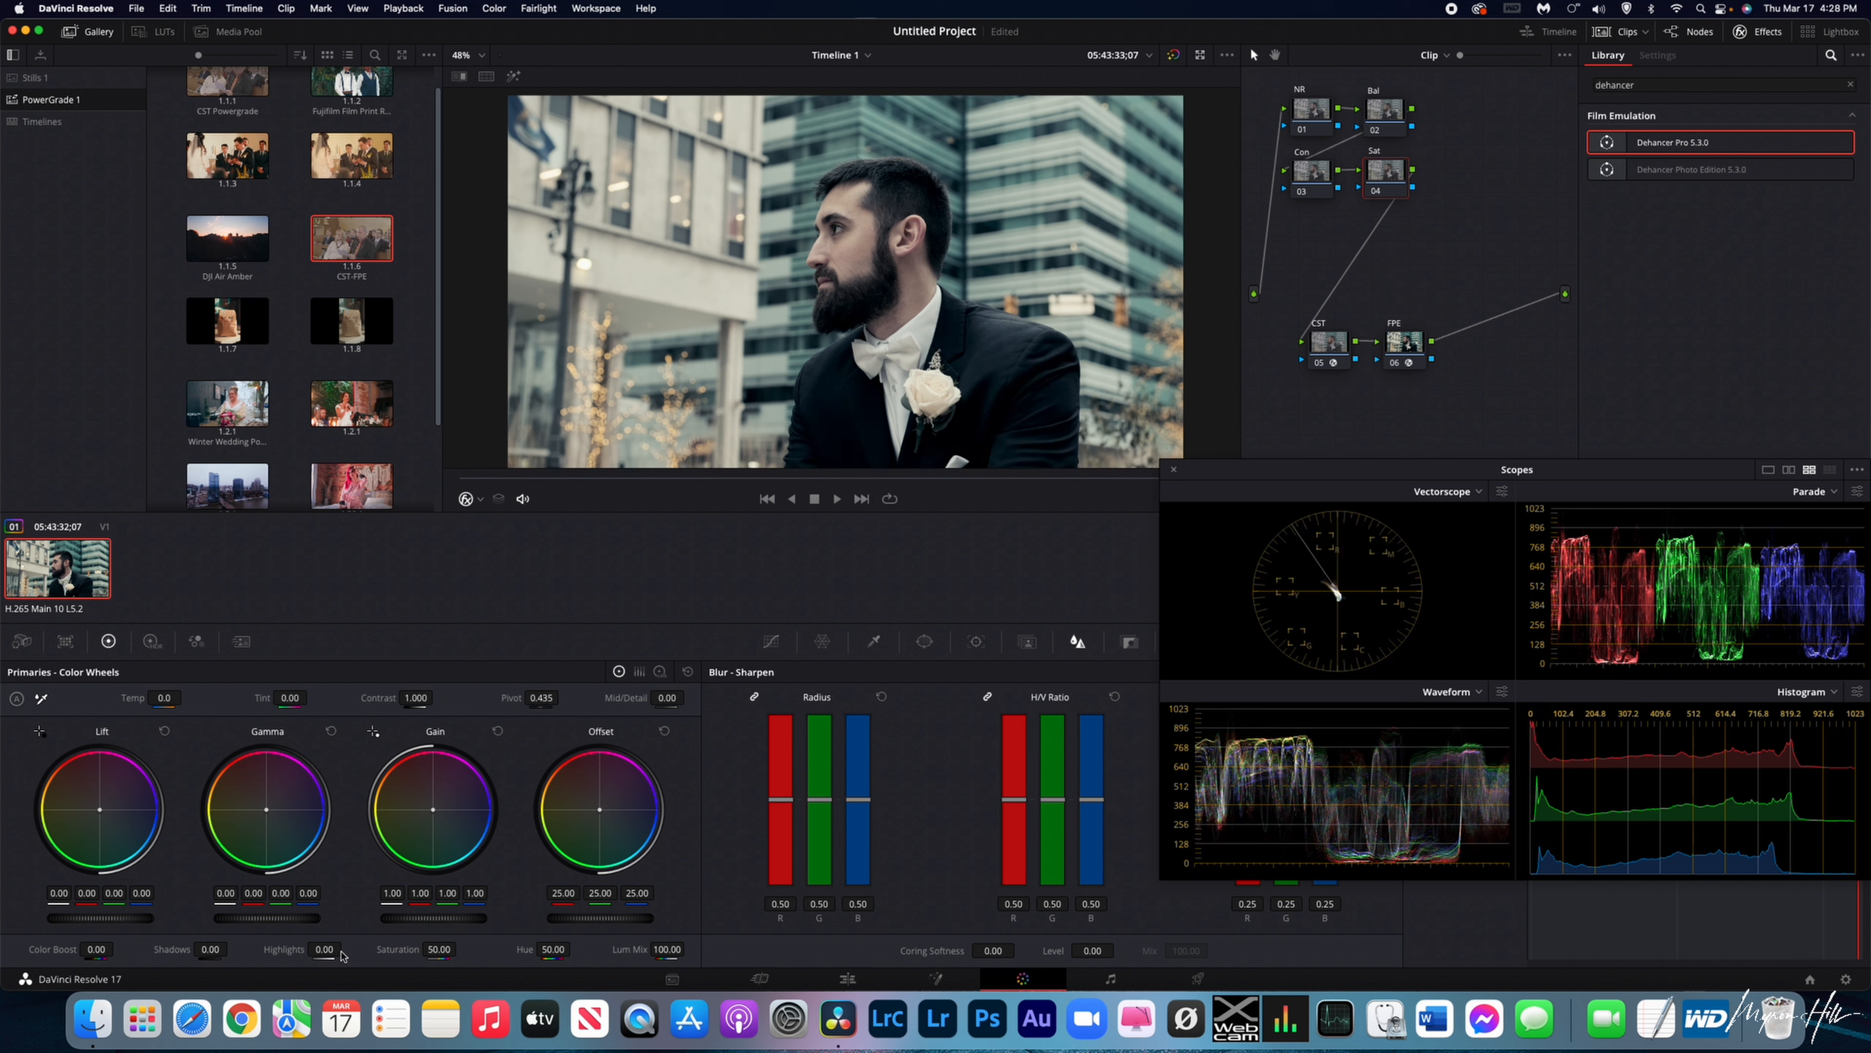
{"action": "left_click_drag", "start_coordinate": [435, 950], "coordinate": [461, 948]}
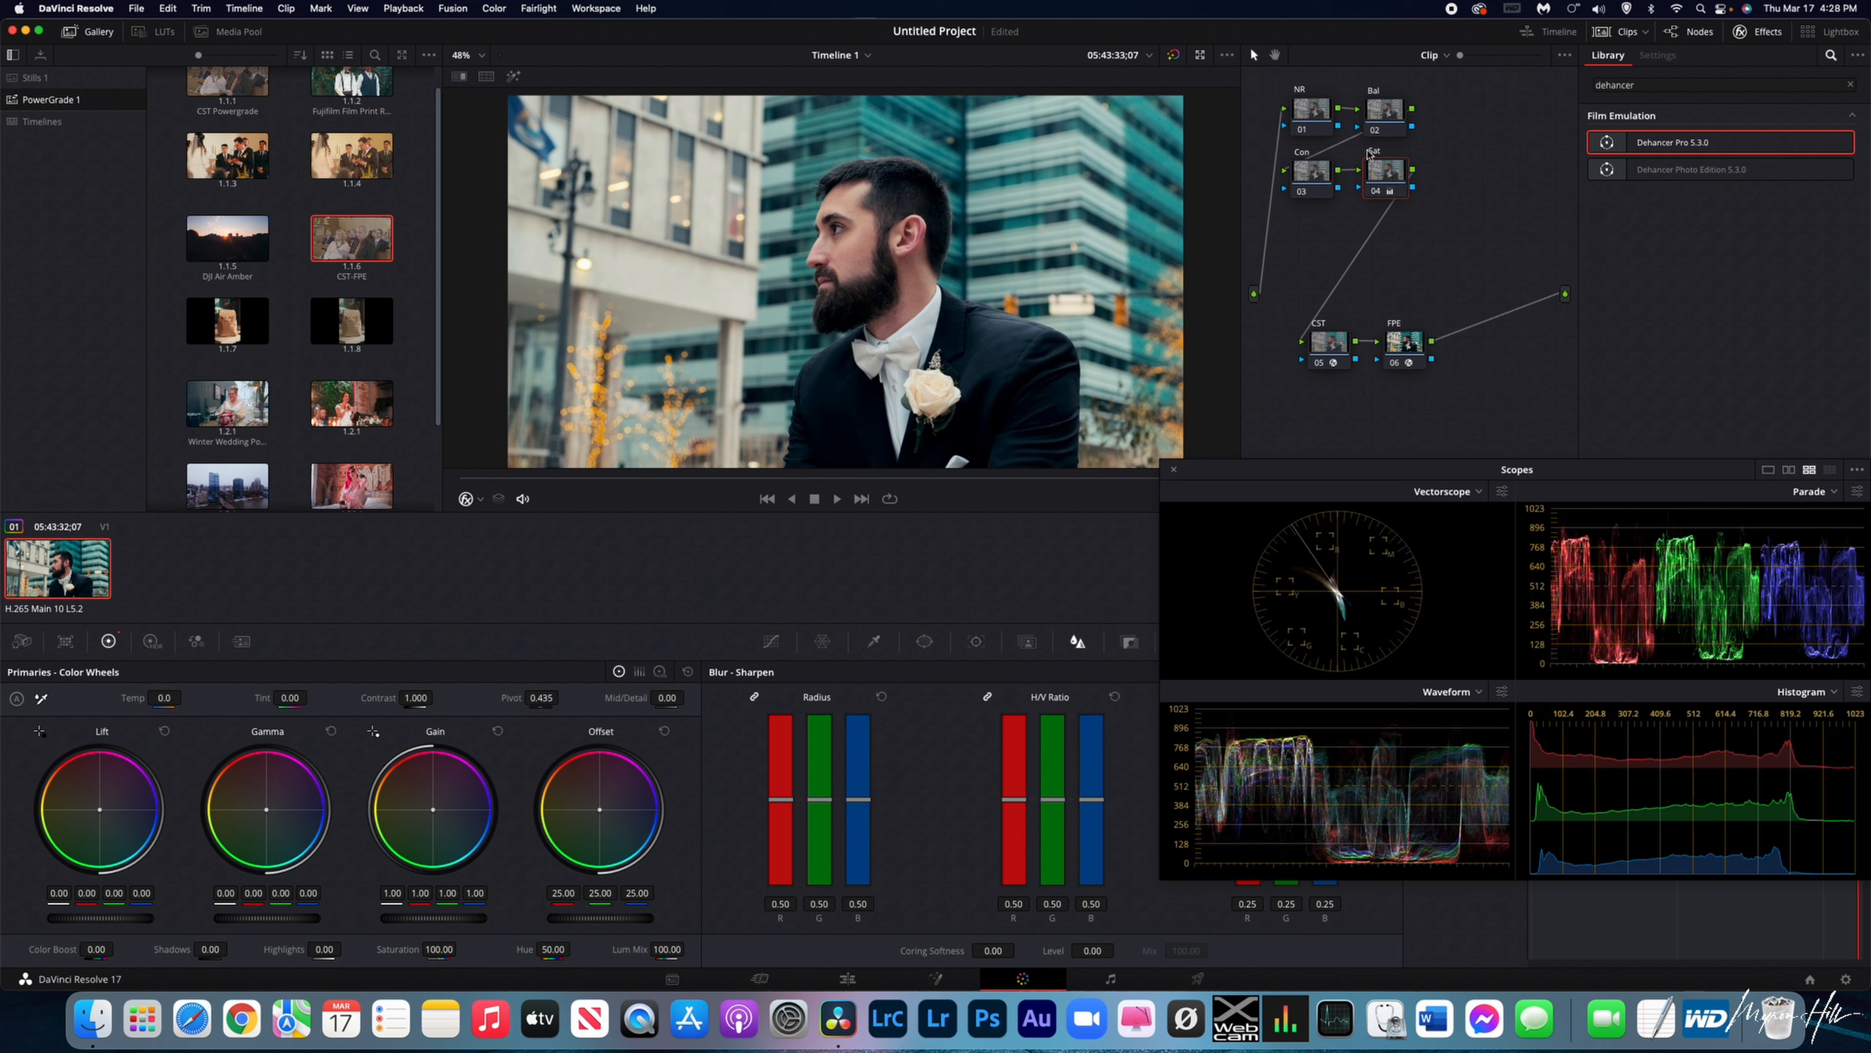
On the FPE node, set the Expand white point to about 92.7 and the black point to about 1.10.
{"action": "left_click", "coordinate": [1406, 353]}
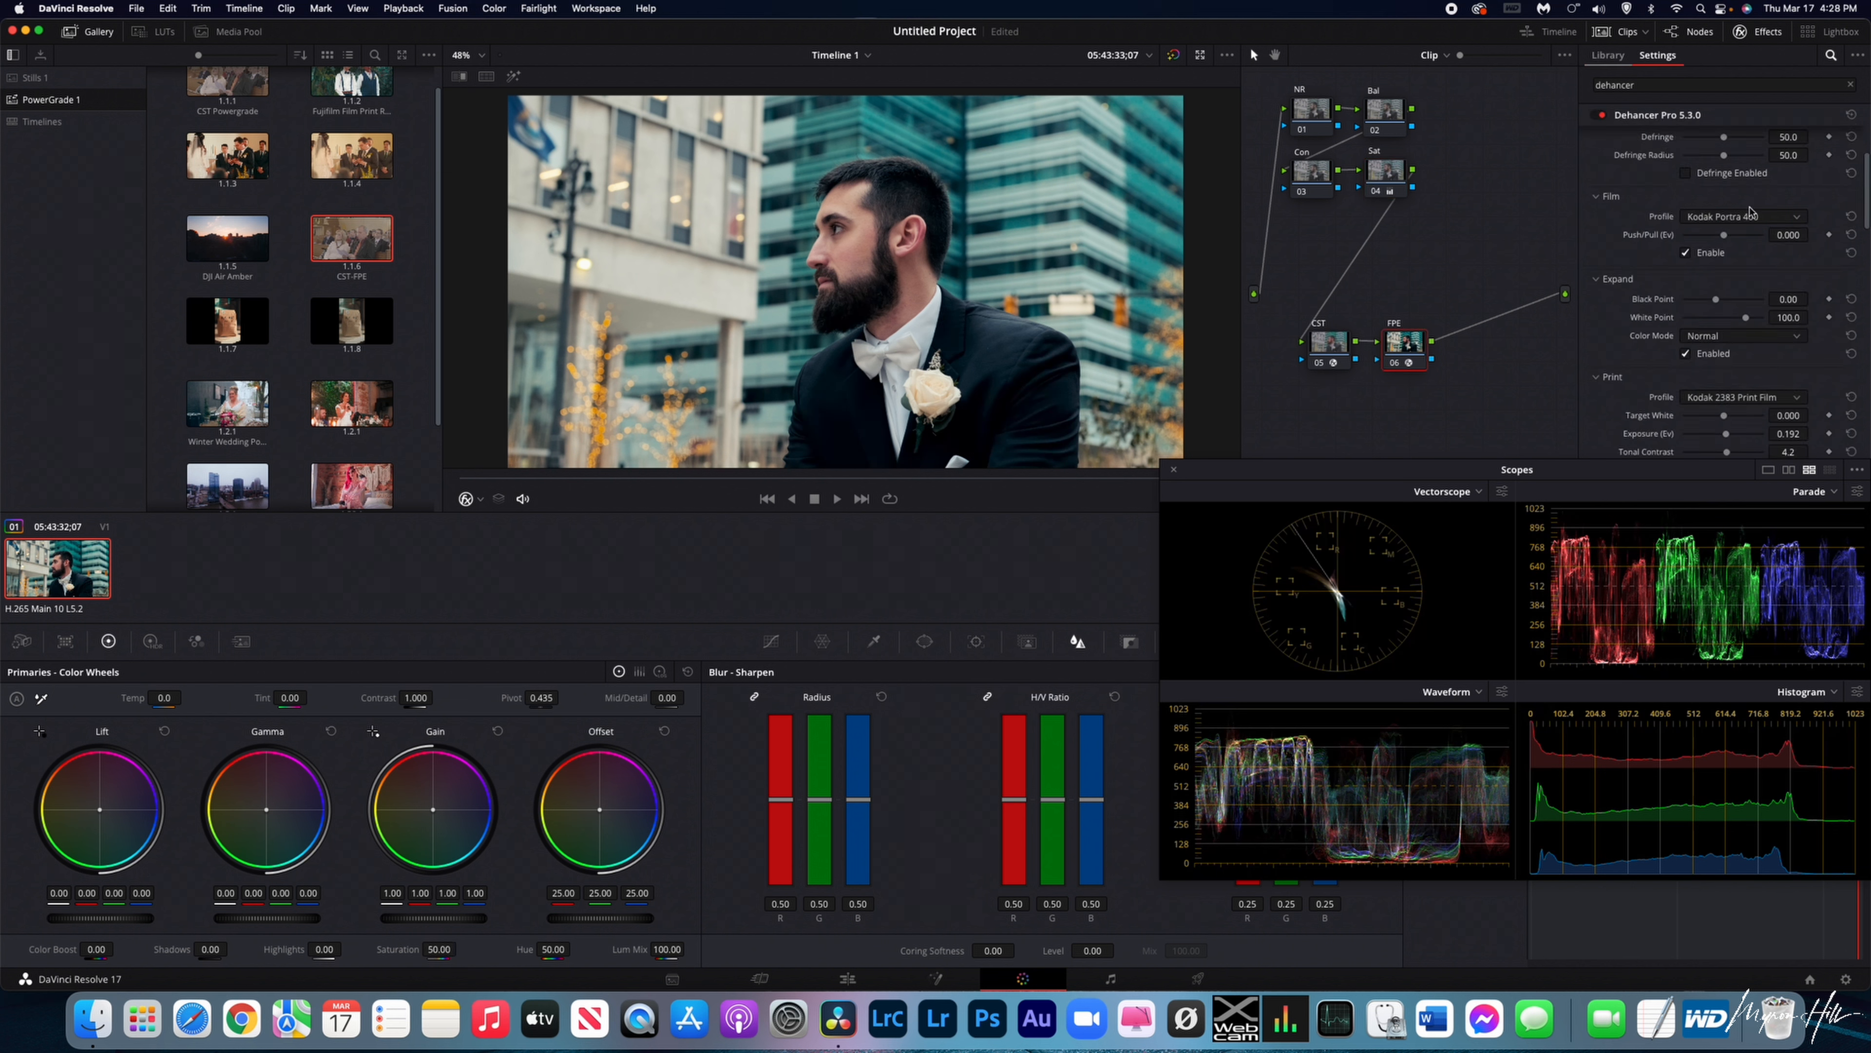
{"action": "scroll", "coordinate": [1785, 218], "scroll_direction": "up", "scroll_amount": 3}
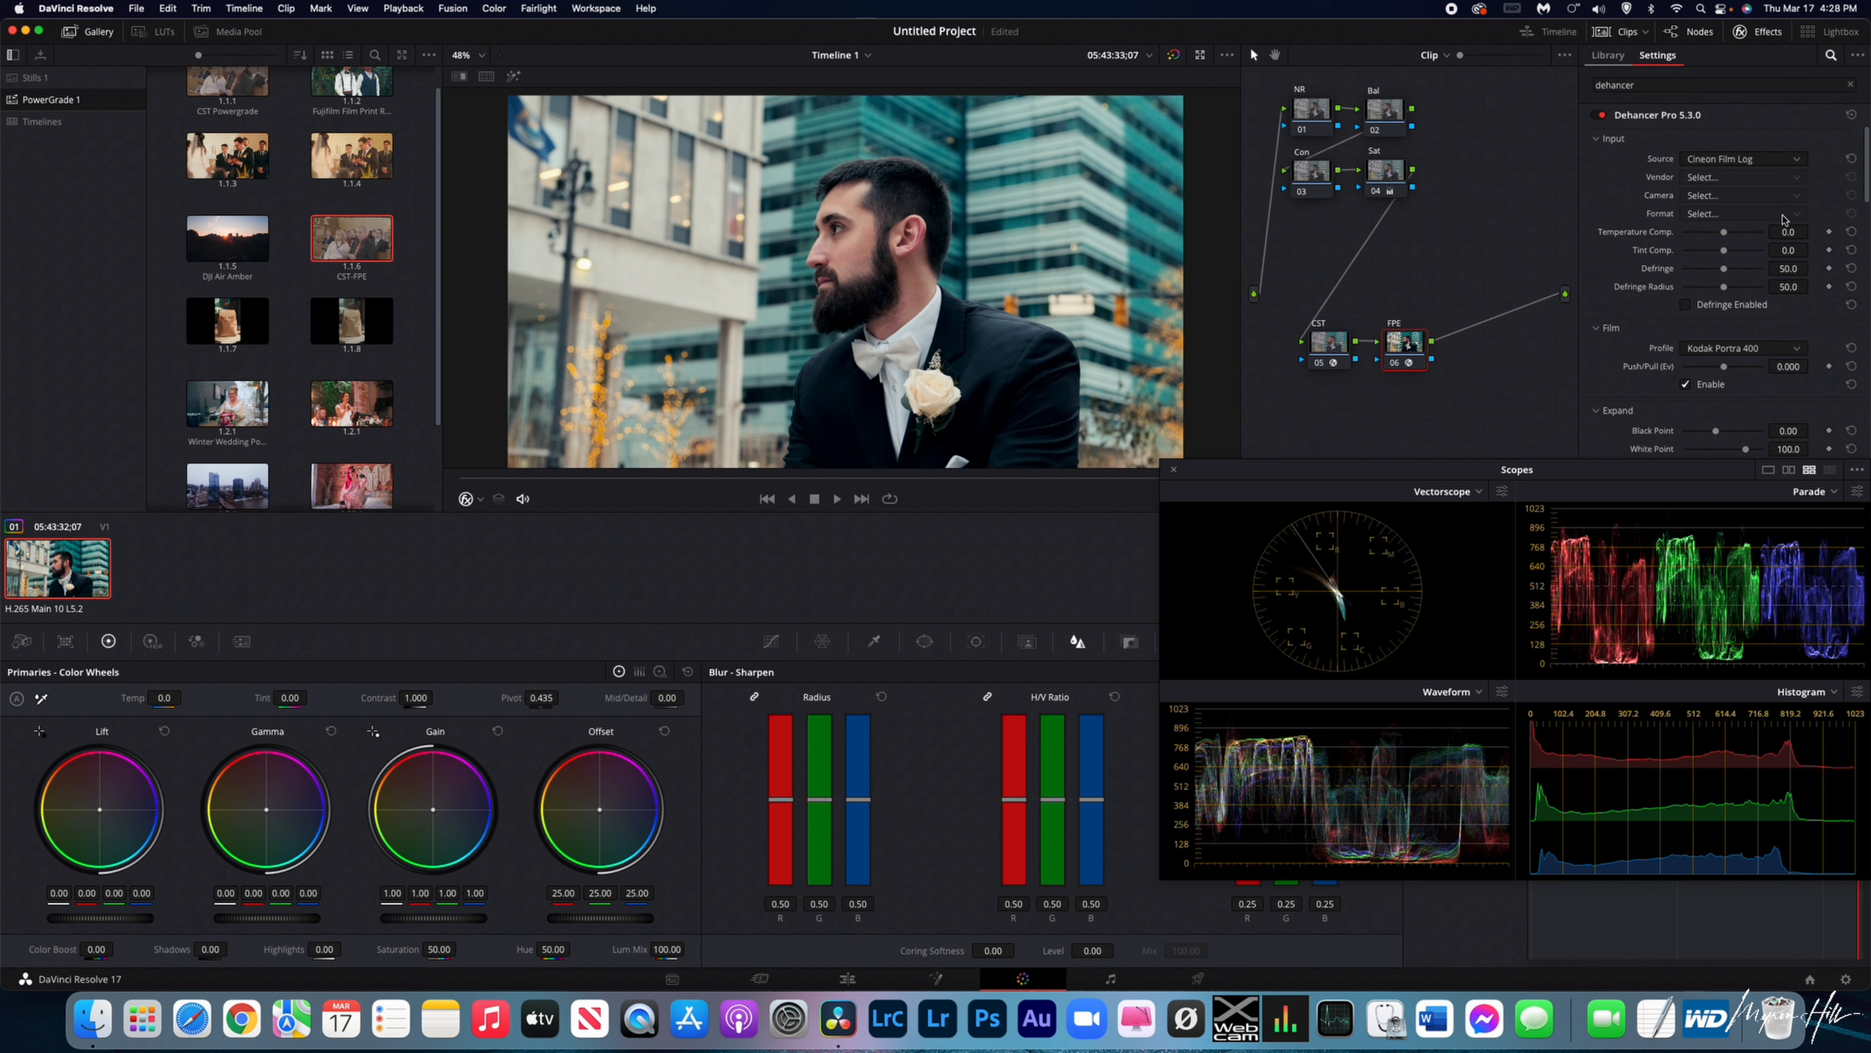
{"action": "scroll", "coordinate": [1784, 218], "scroll_direction": "down", "scroll_amount": 4}
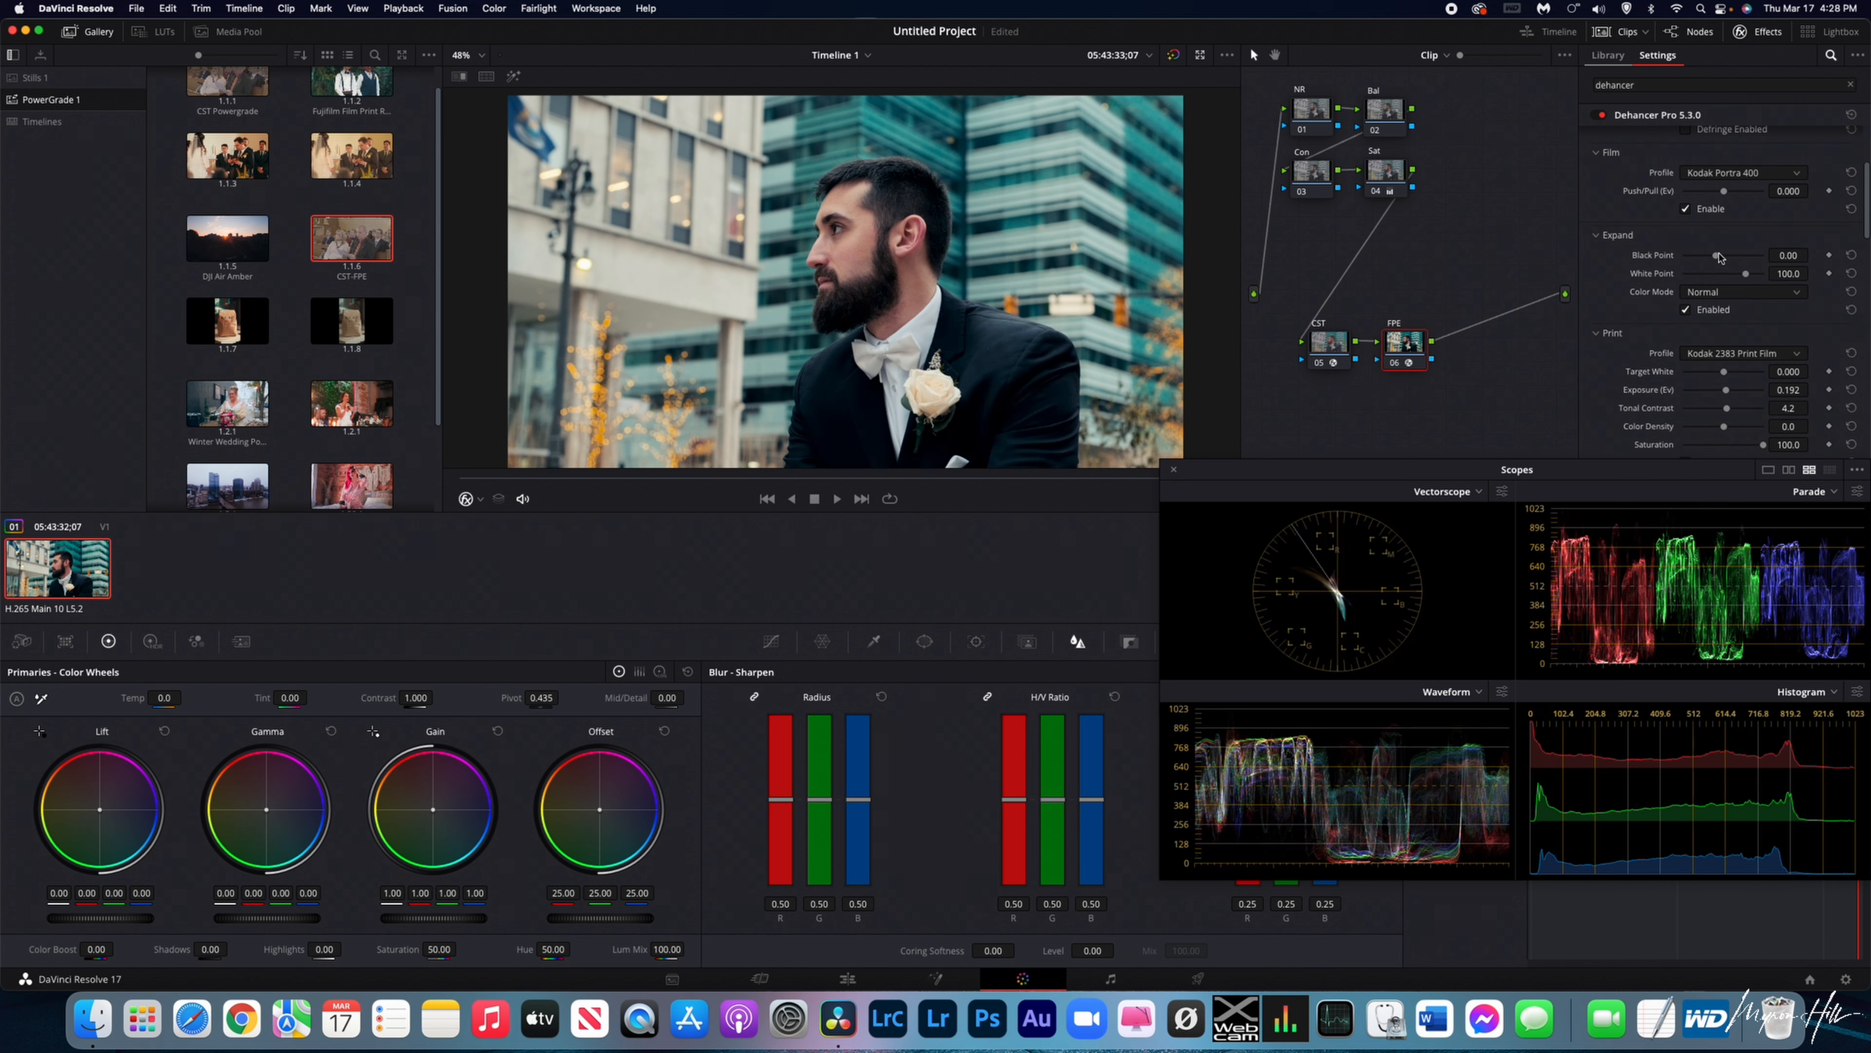
{"action": "left_click_drag", "start_coordinate": [1745, 273], "coordinate": [1717, 261]}
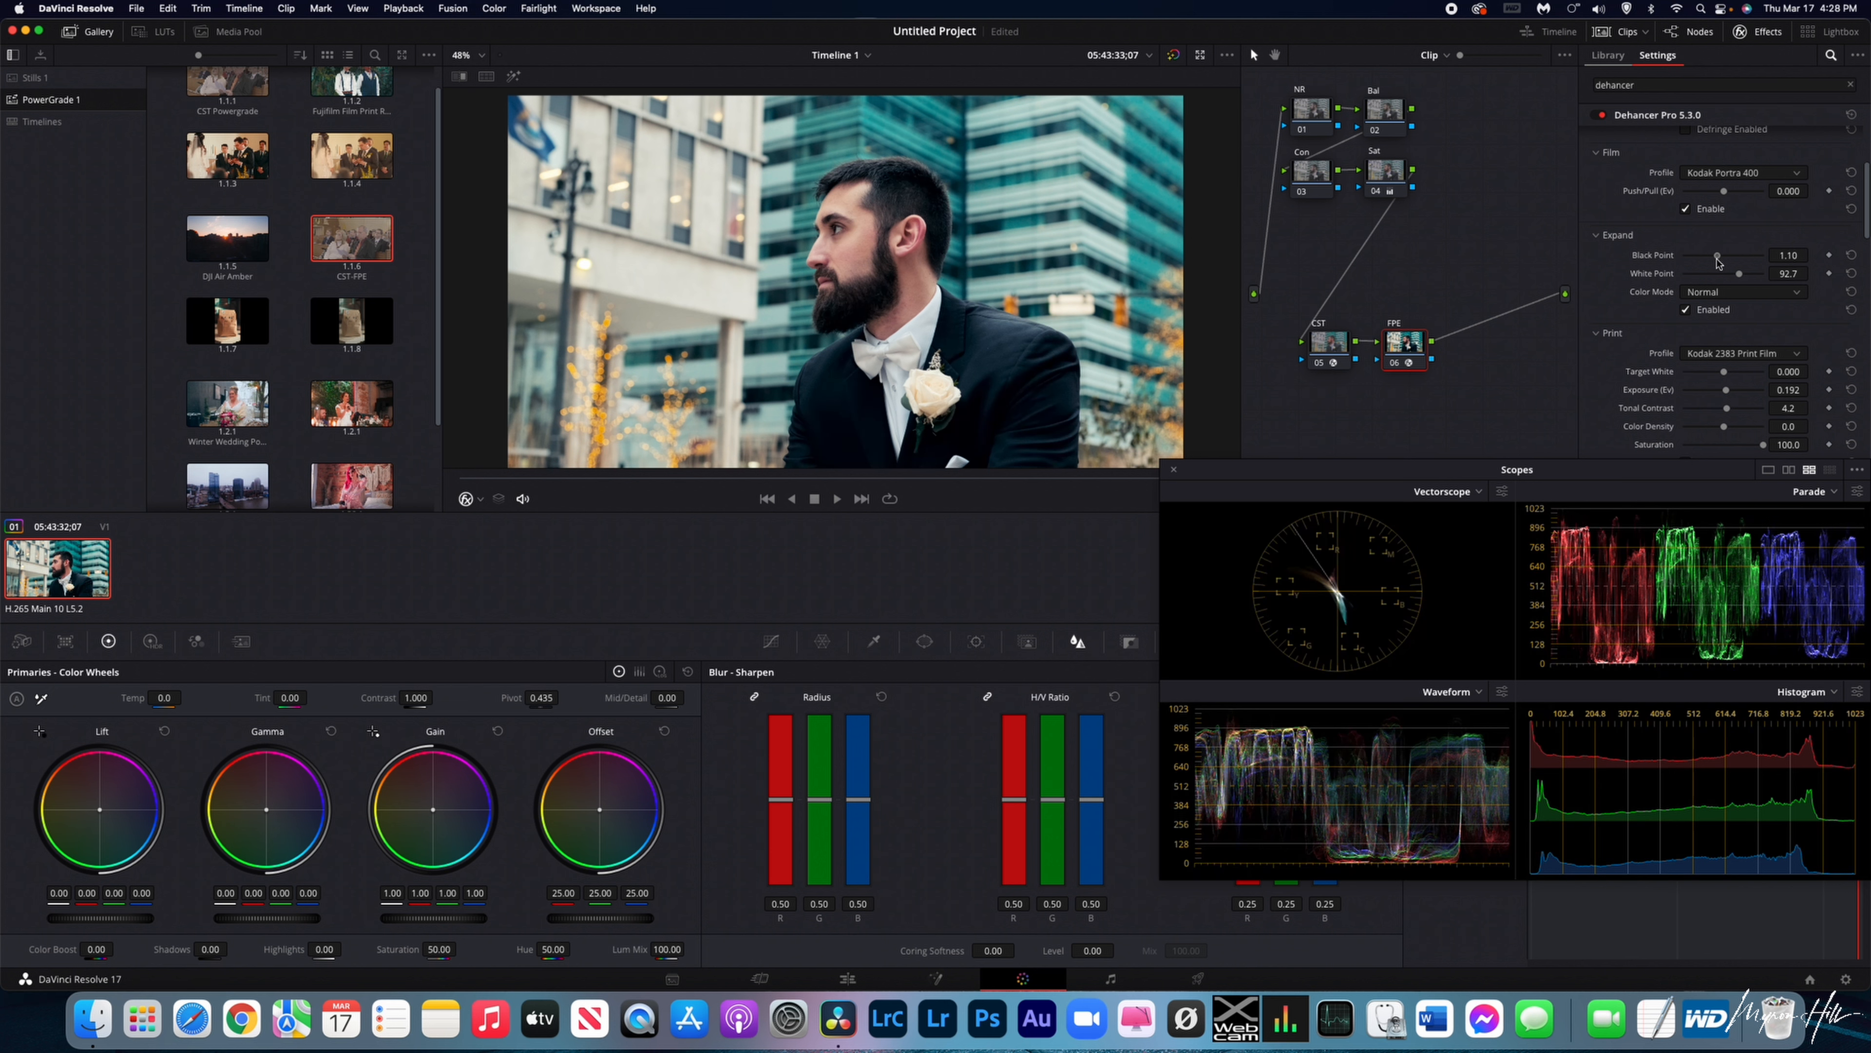
Check the suit and rose detail up close and fine-tune the Expand white point to about 91.1.
{"action": "scroll", "coordinate": [988, 309], "scroll_direction": "up", "scroll_amount": 5}
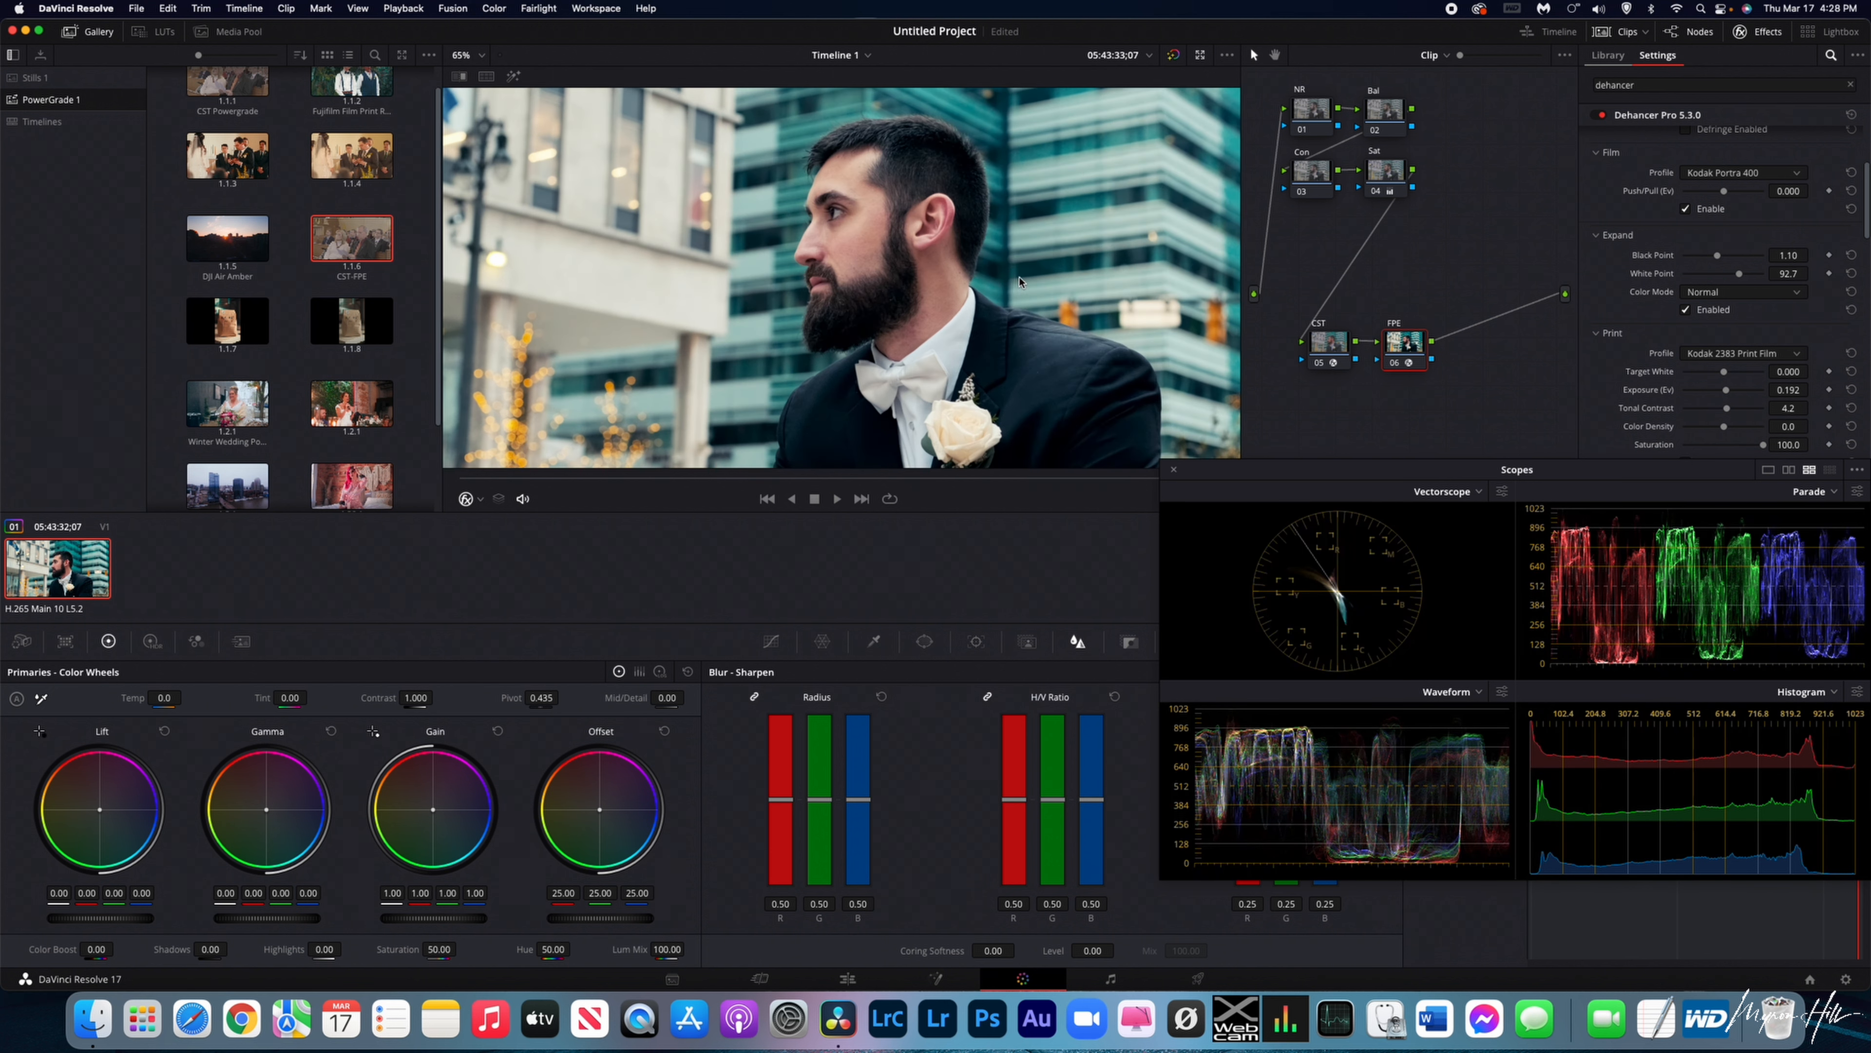
{"action": "left_click_drag", "start_coordinate": [1034, 294], "coordinate": [888, 134]}
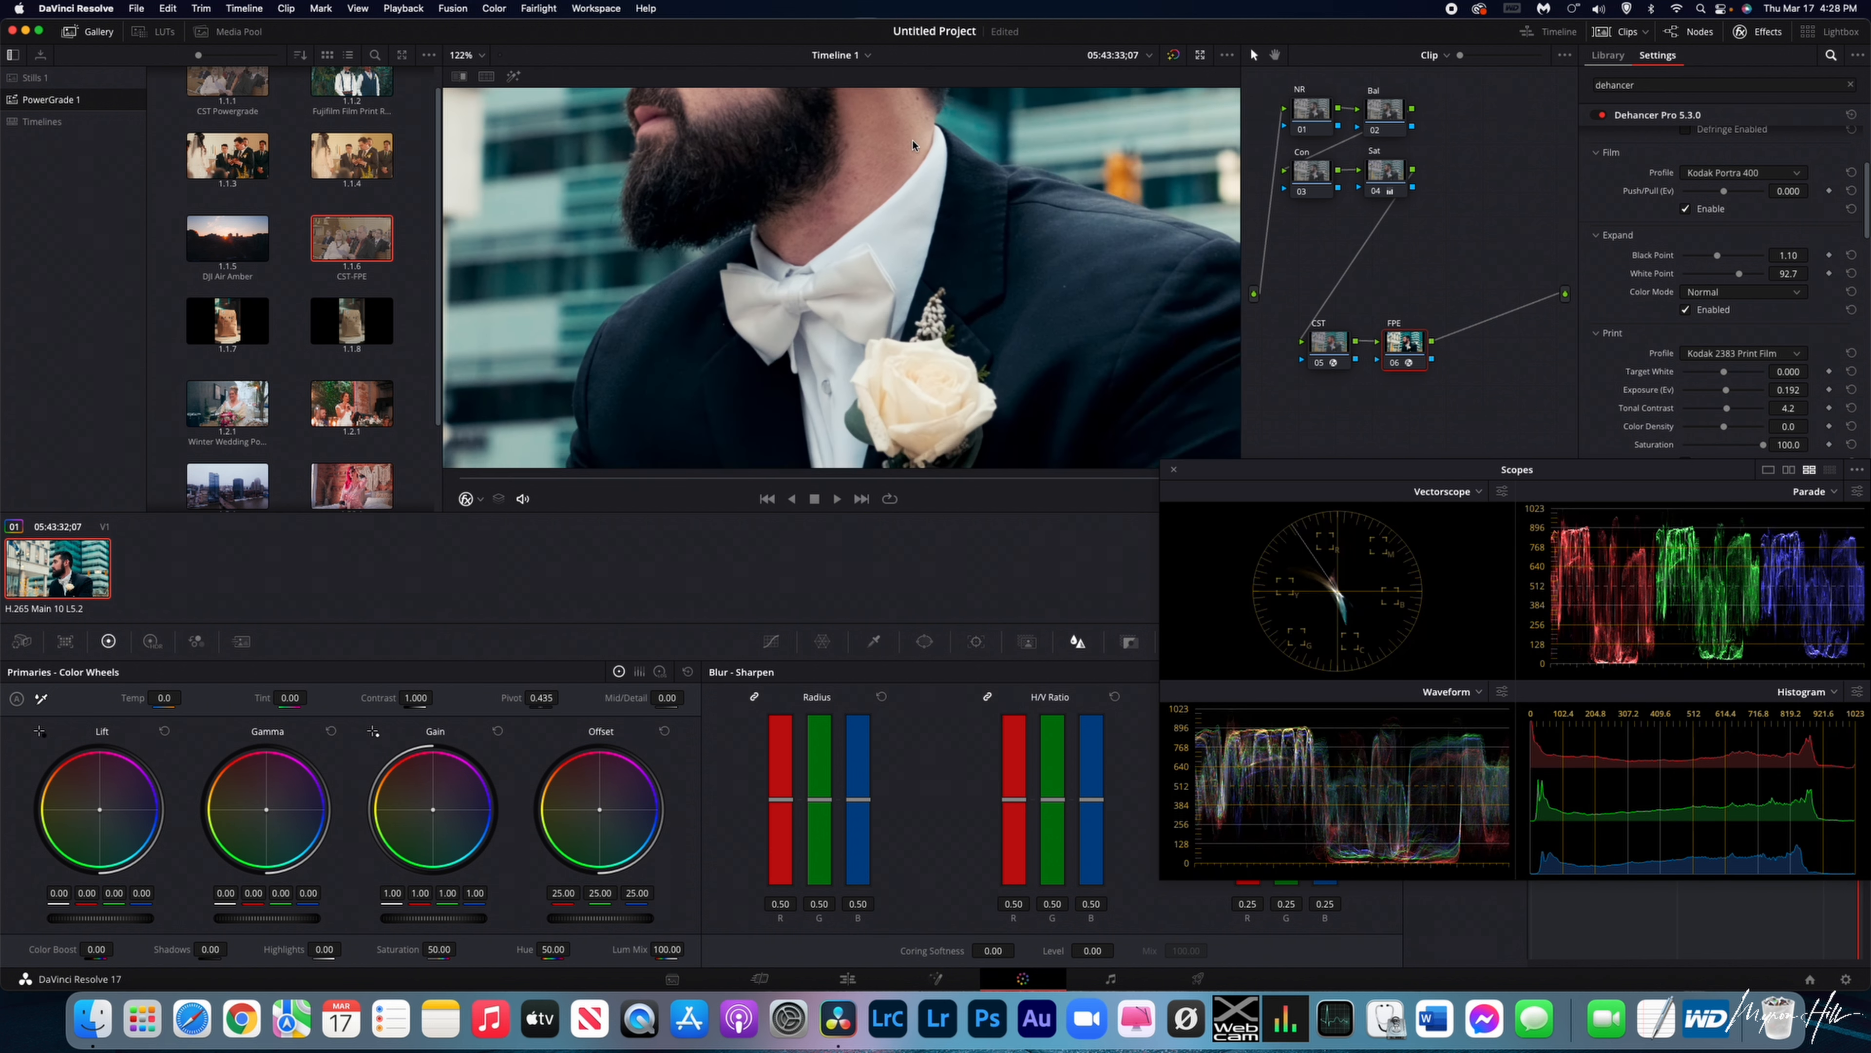
{"action": "left_click_drag", "start_coordinate": [994, 321], "coordinate": [871, 95]}
{"action": "scroll", "coordinate": [1002, 248], "scroll_direction": "down", "scroll_amount": 5}
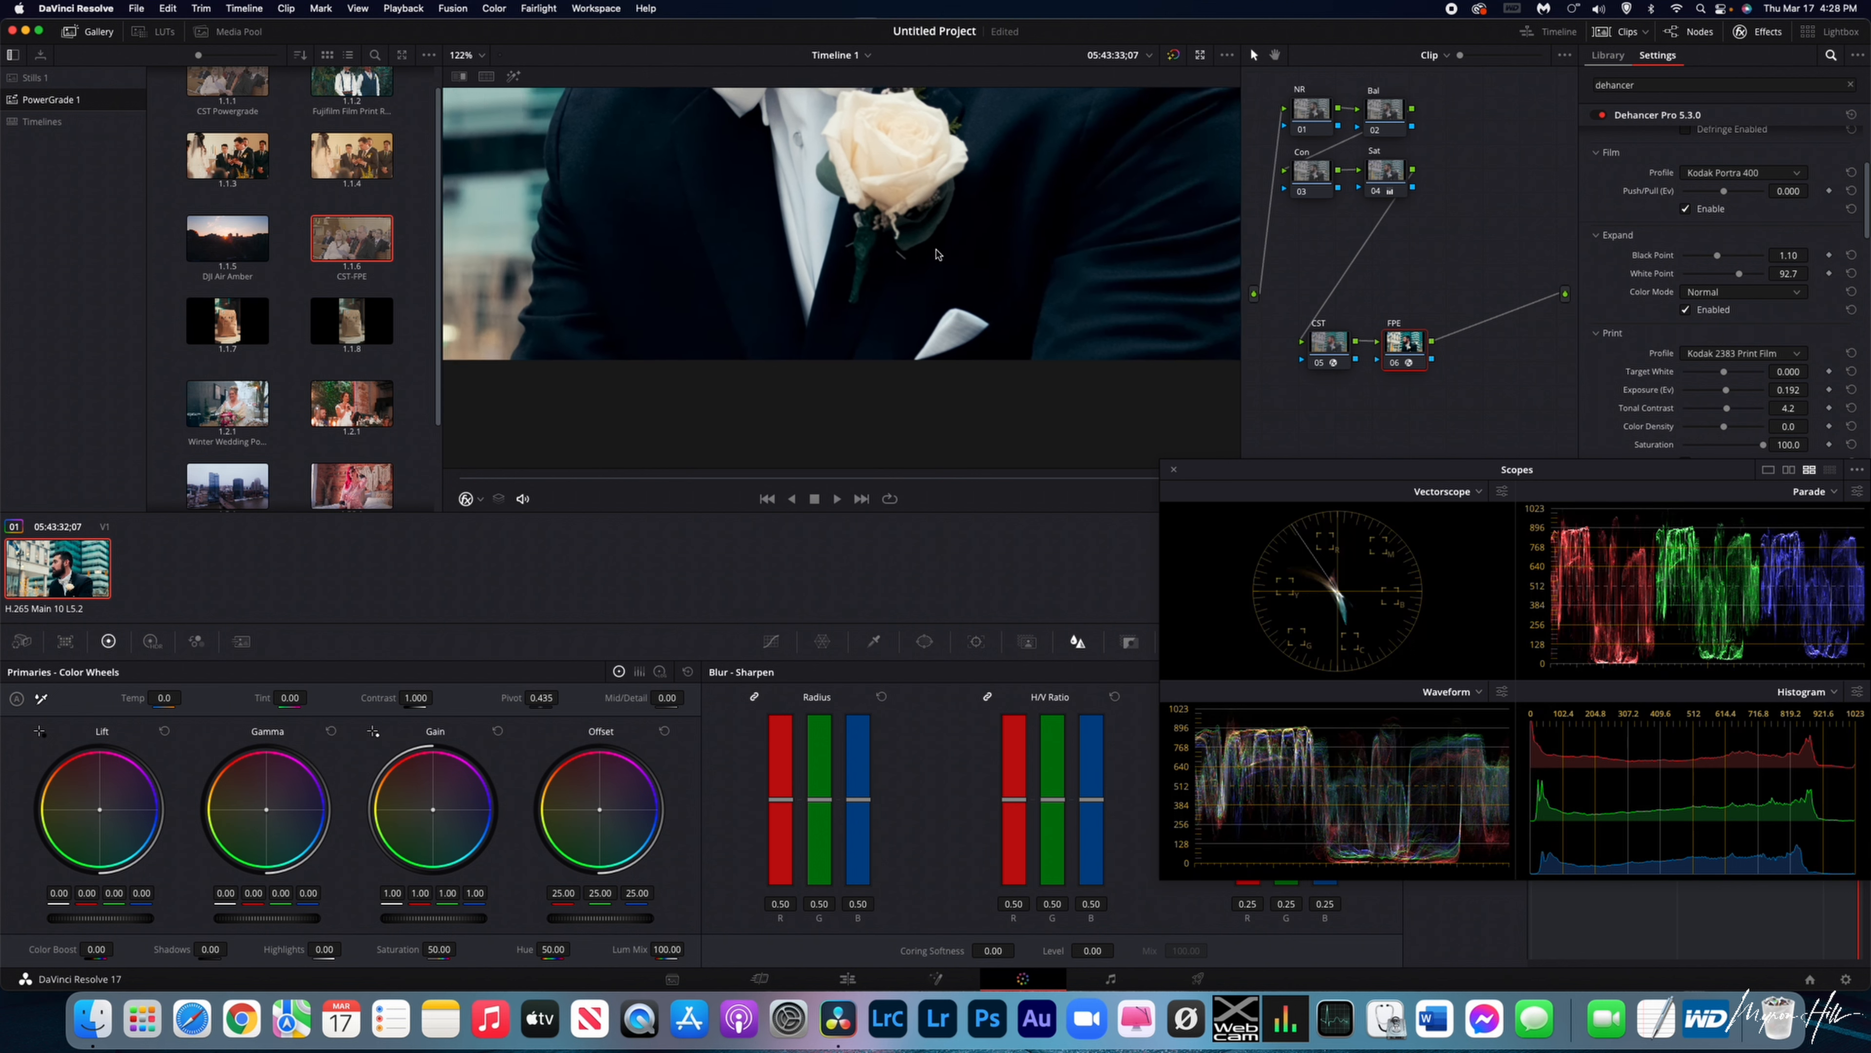
{"action": "left_click_drag", "start_coordinate": [1003, 248], "coordinate": [1019, 392]}
{"action": "scroll", "coordinate": [1007, 381], "scroll_direction": "down", "scroll_amount": 2}
{"action": "scroll", "coordinate": [1010, 374], "scroll_direction": "down", "scroll_amount": 2}
{"action": "scroll", "coordinate": [1017, 377], "scroll_direction": "up", "scroll_amount": 1}
{"action": "scroll", "coordinate": [1017, 381], "scroll_direction": "up", "scroll_amount": 1}
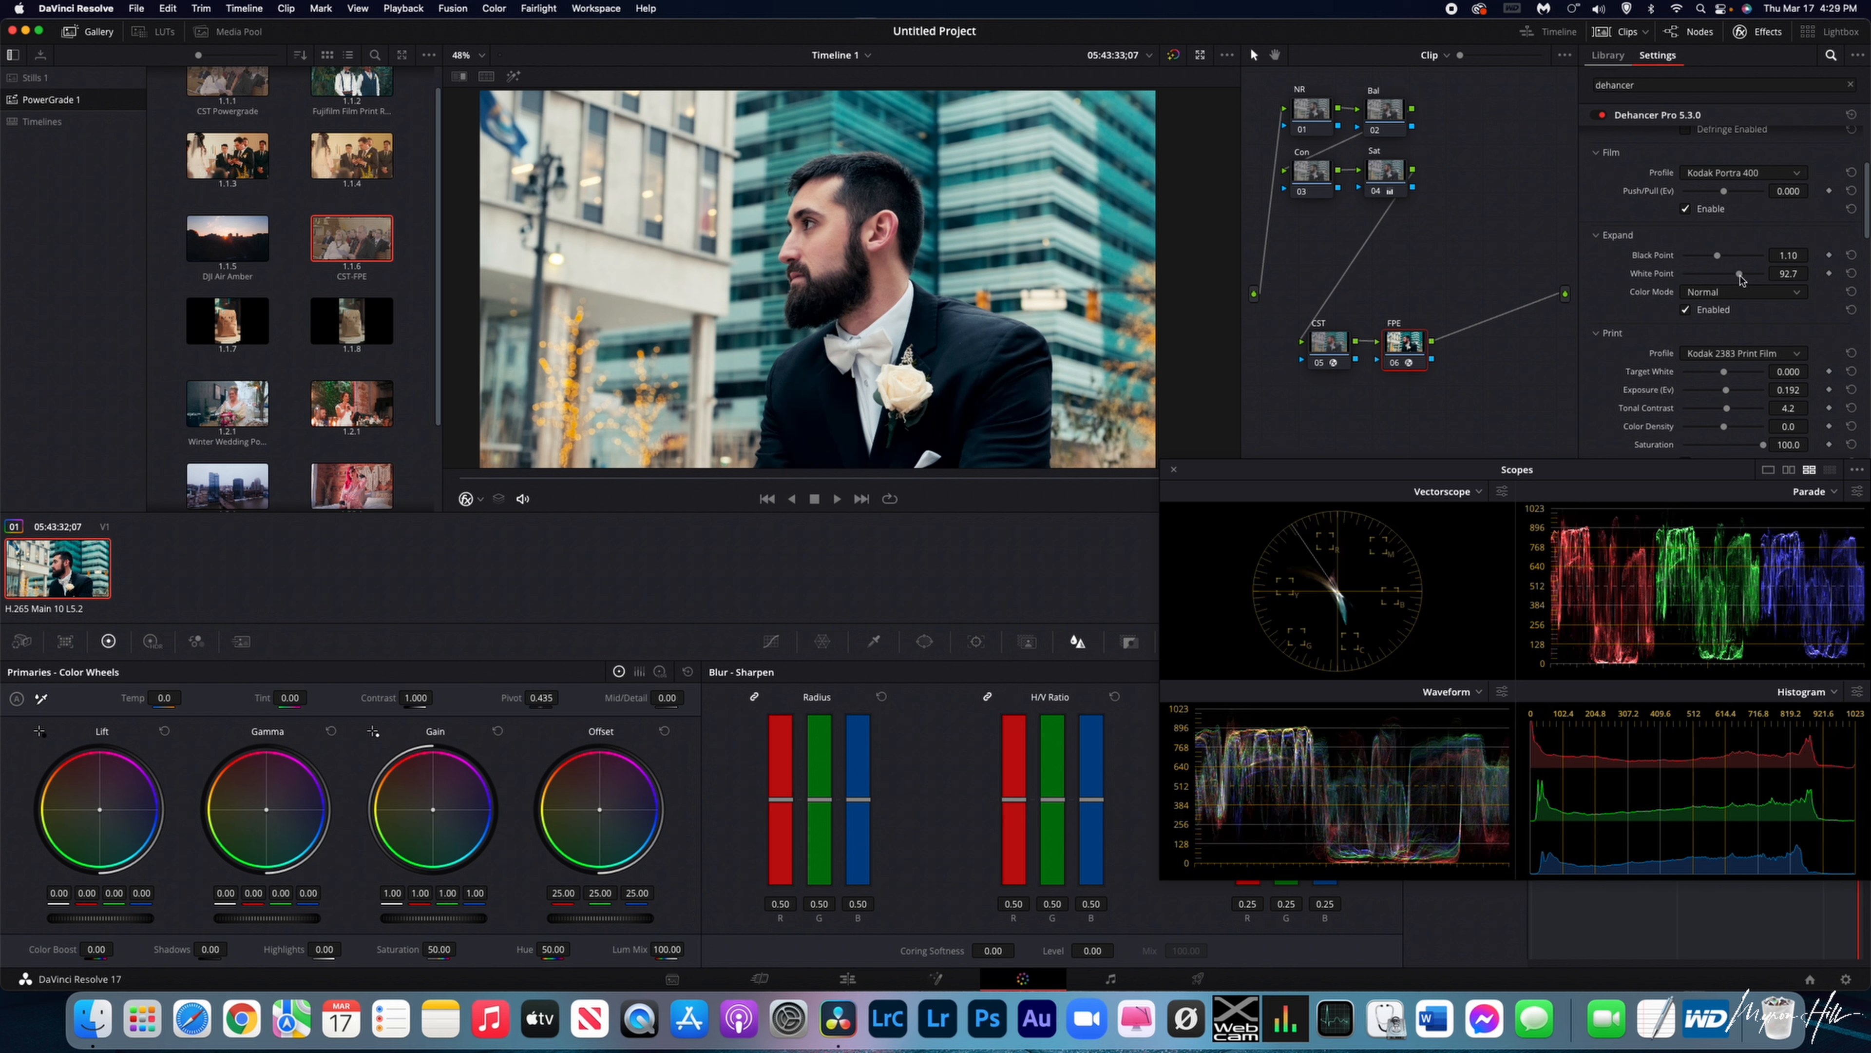
{"action": "left_click_drag", "start_coordinate": [1740, 277], "coordinate": [1737, 278]}
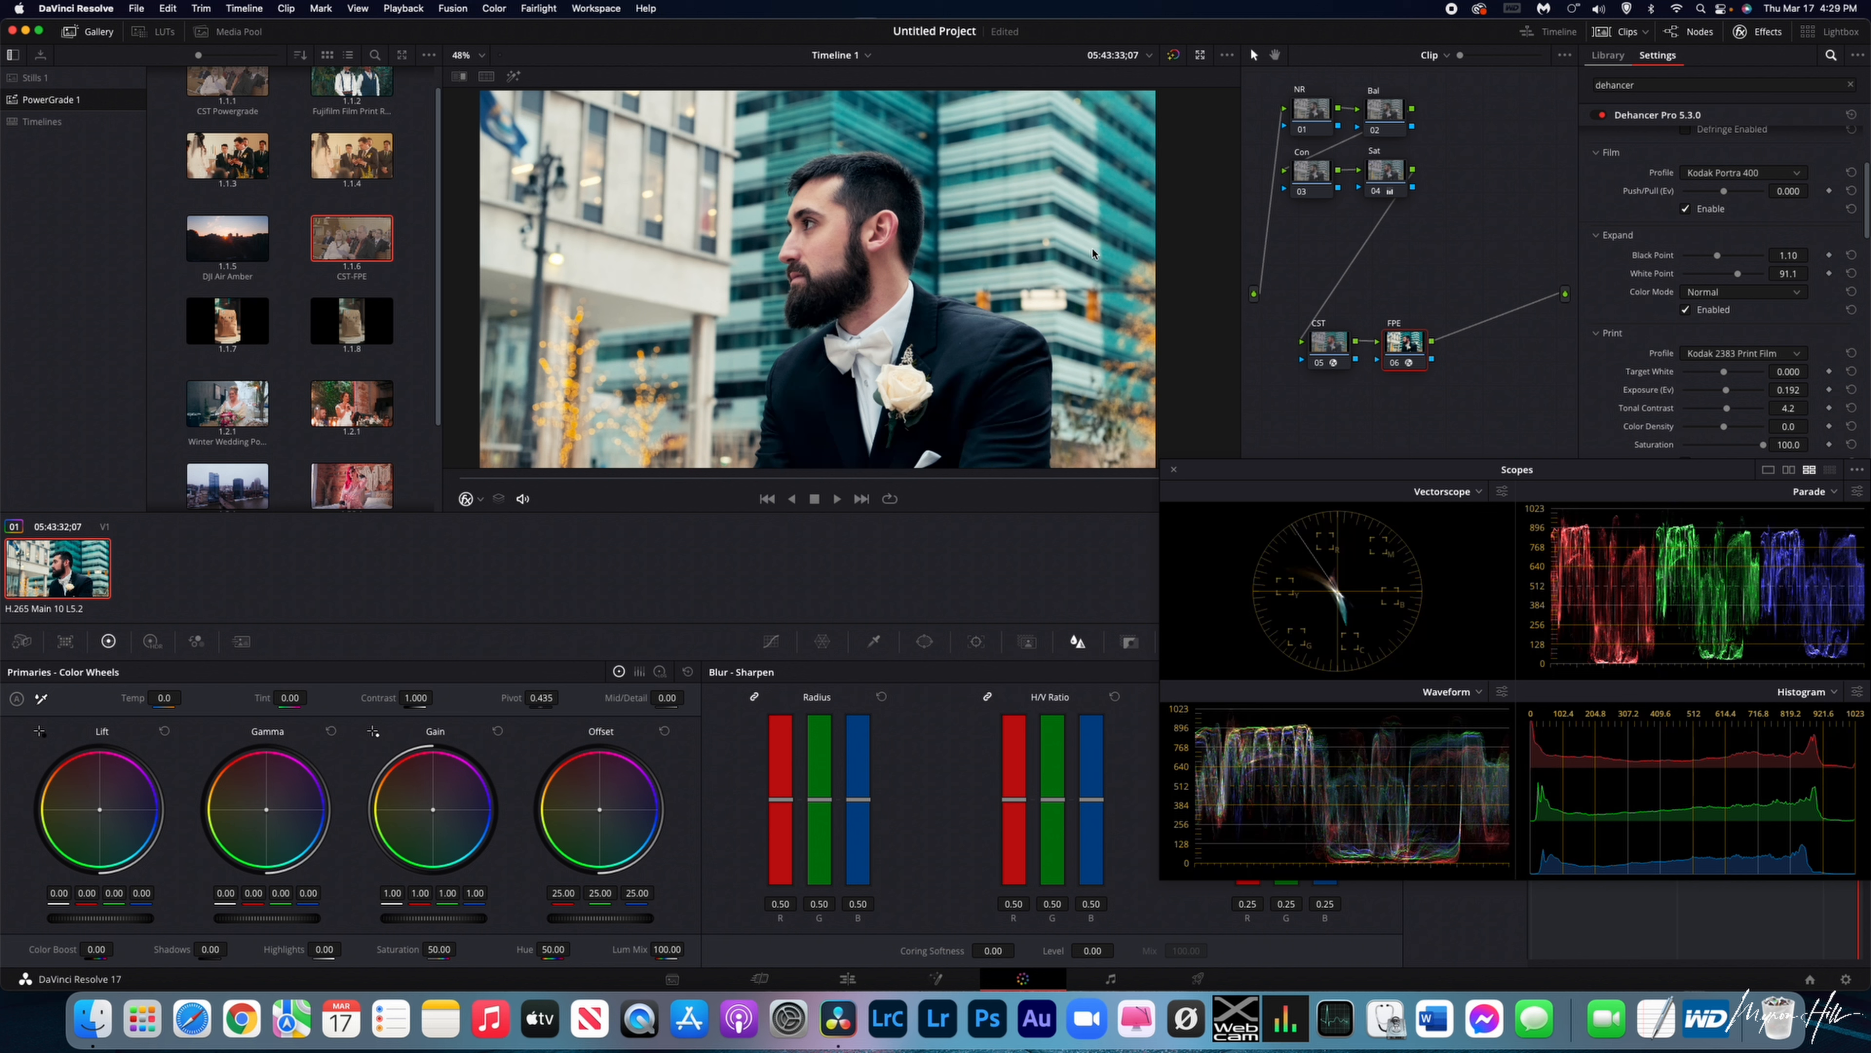
Set the print target white to about 0.166.
{"action": "scroll", "coordinate": [1732, 286], "scroll_direction": "down", "scroll_amount": 6}
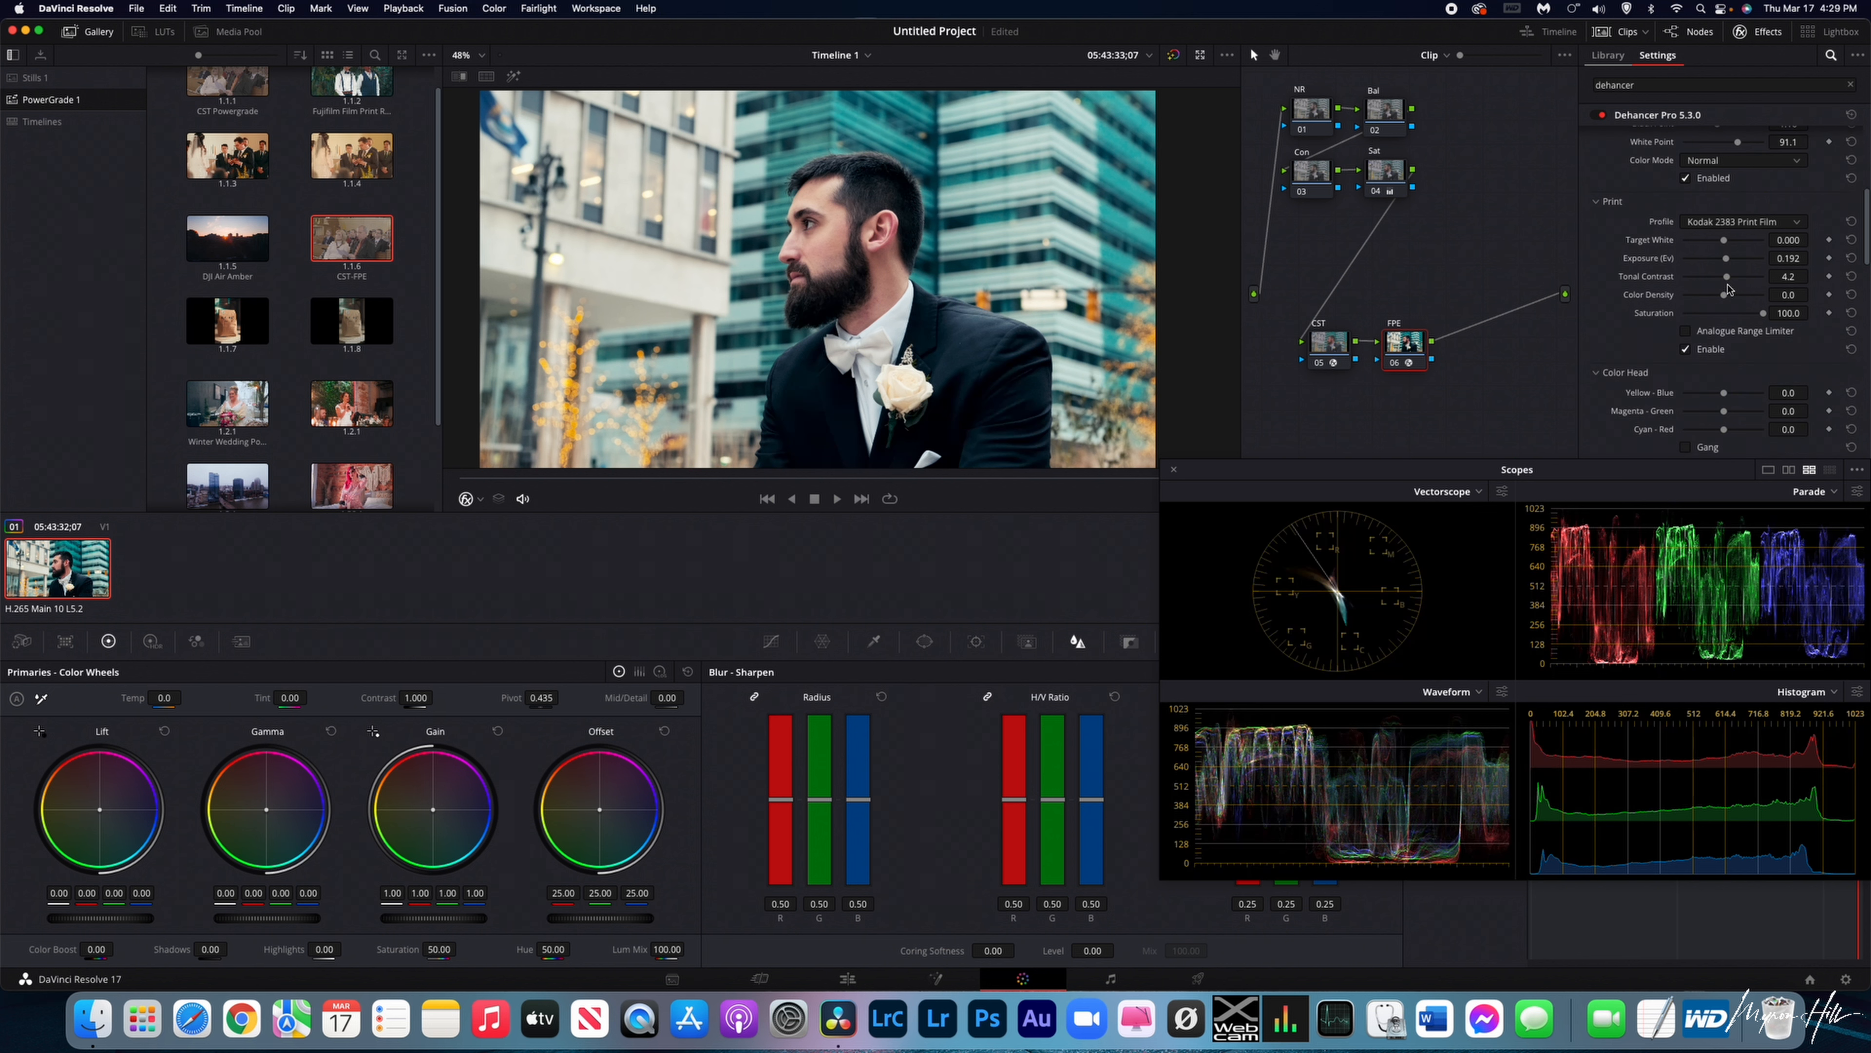
{"action": "scroll", "coordinate": [1733, 286], "scroll_direction": "down", "scroll_amount": 3}
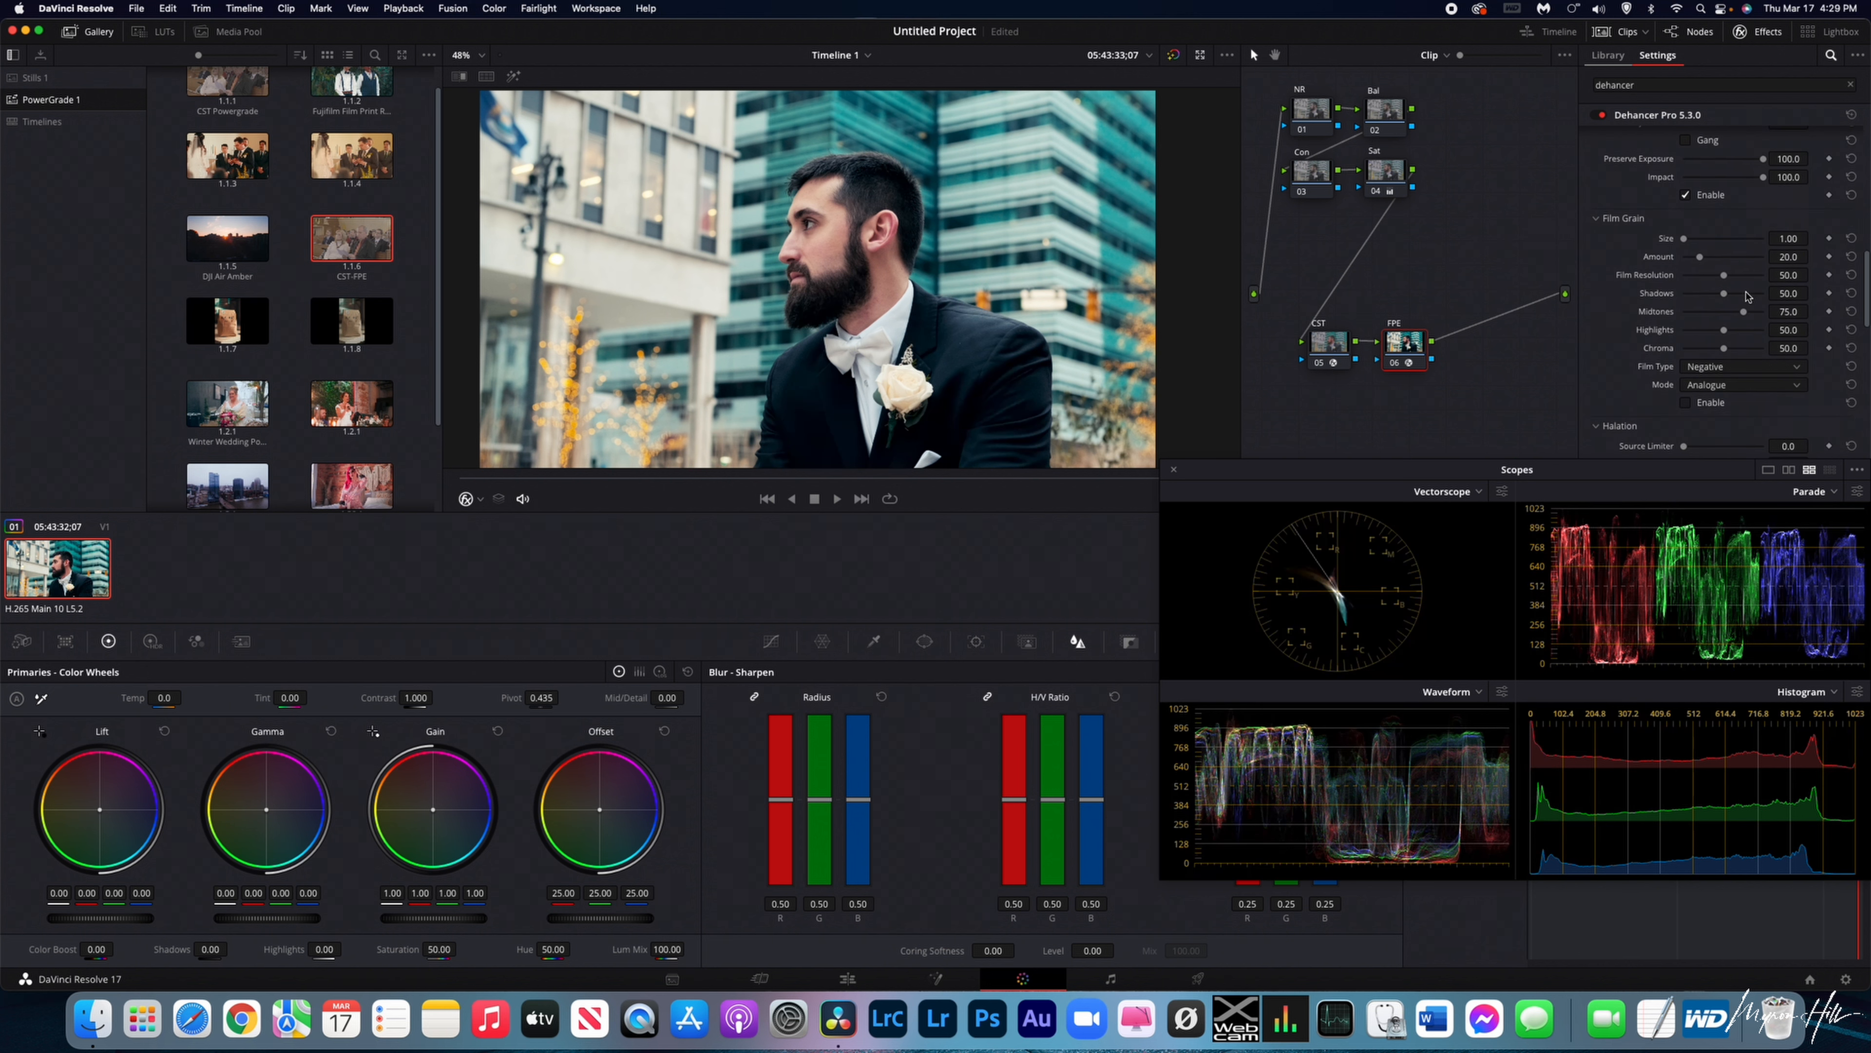
{"action": "scroll", "coordinate": [1744, 296], "scroll_direction": "up", "scroll_amount": 2}
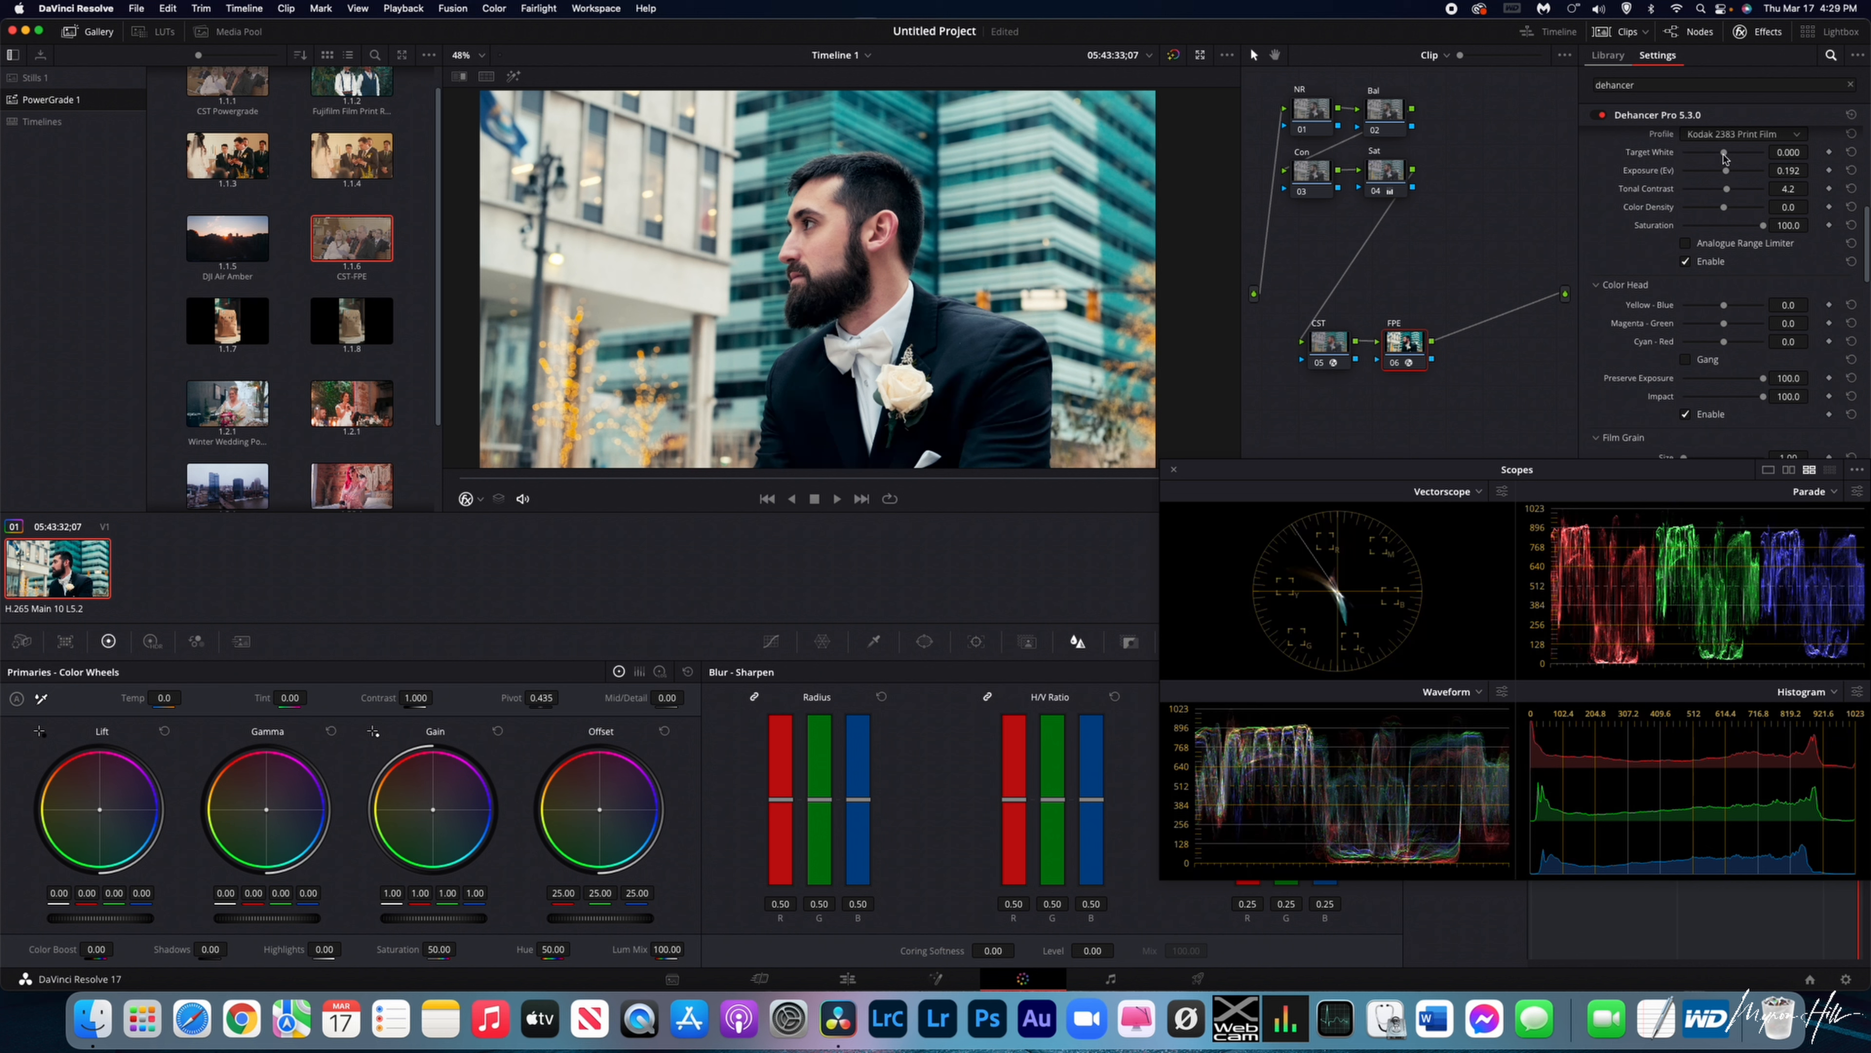
{"action": "left_click_drag", "start_coordinate": [1724, 158], "coordinate": [1726, 166]}
Enable the Analogue Range Limiter for the print and set the tonal contrast to about 10.6.
{"action": "left_click", "coordinate": [1686, 244]}
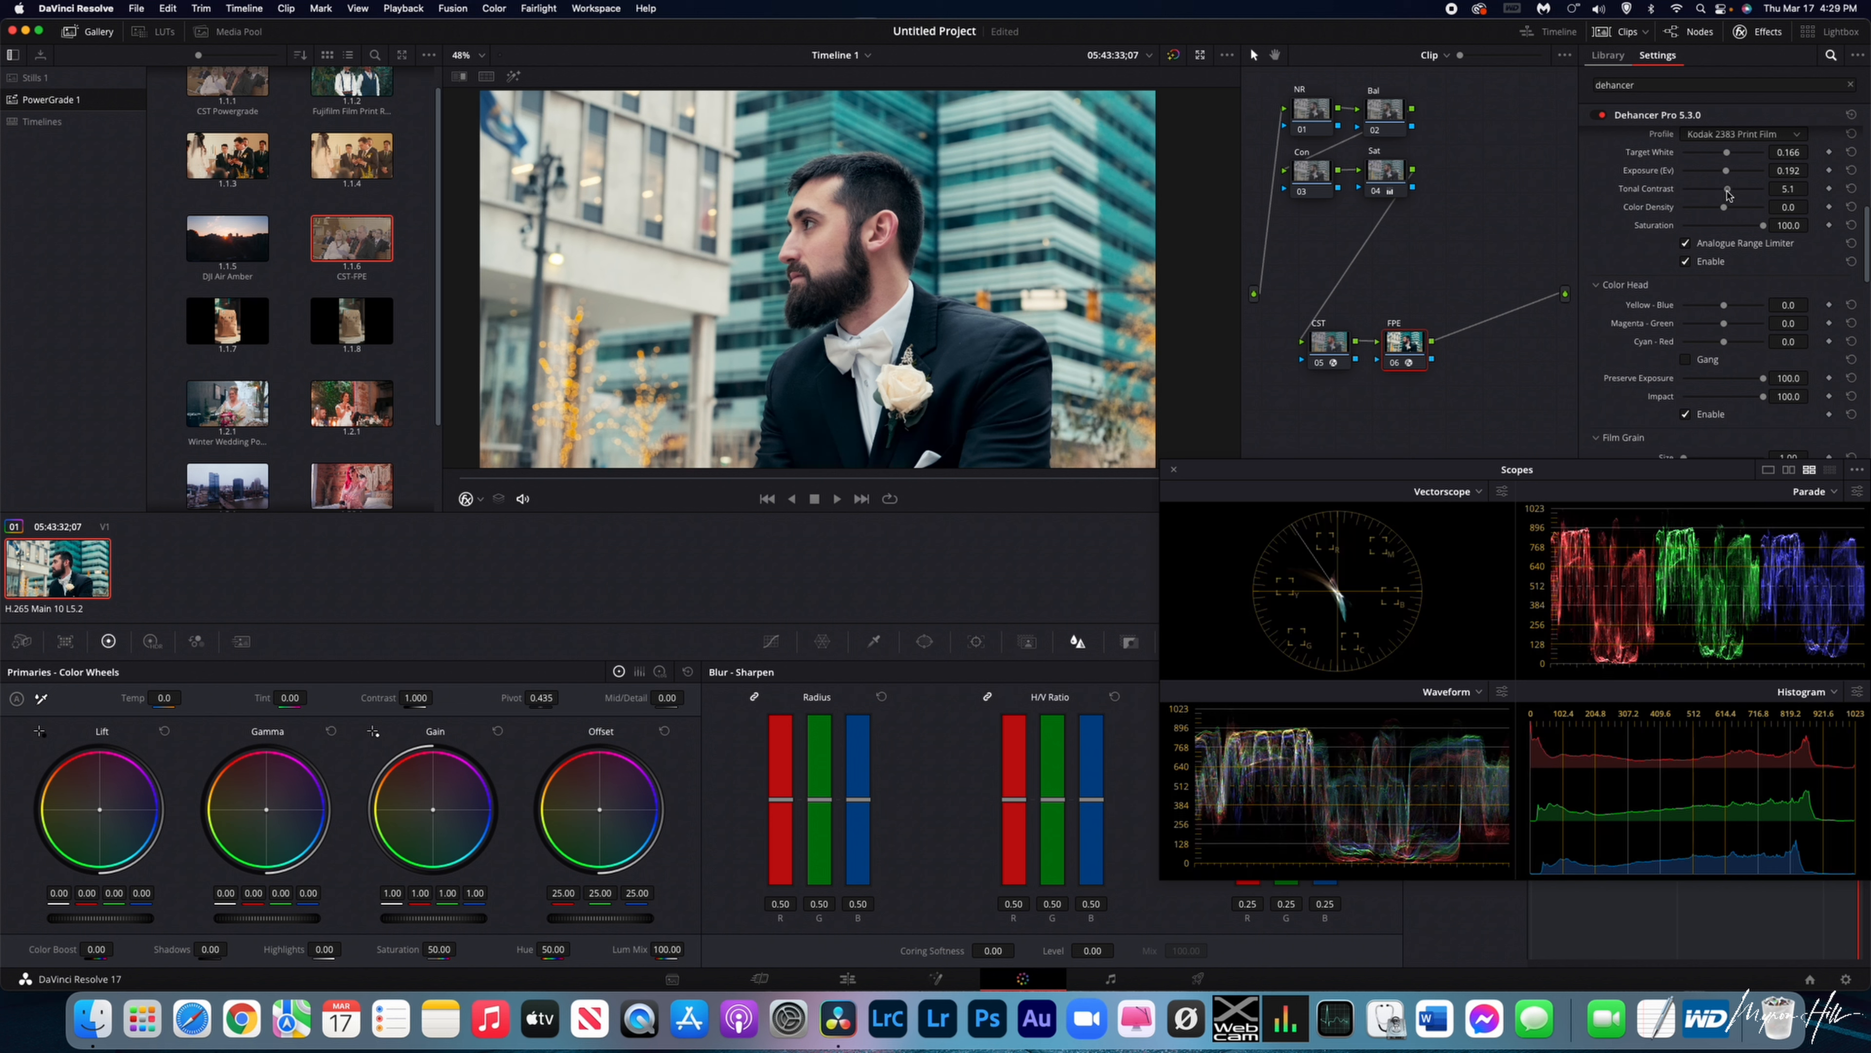
{"action": "left_click_drag", "start_coordinate": [1727, 194], "coordinate": [1732, 193]}
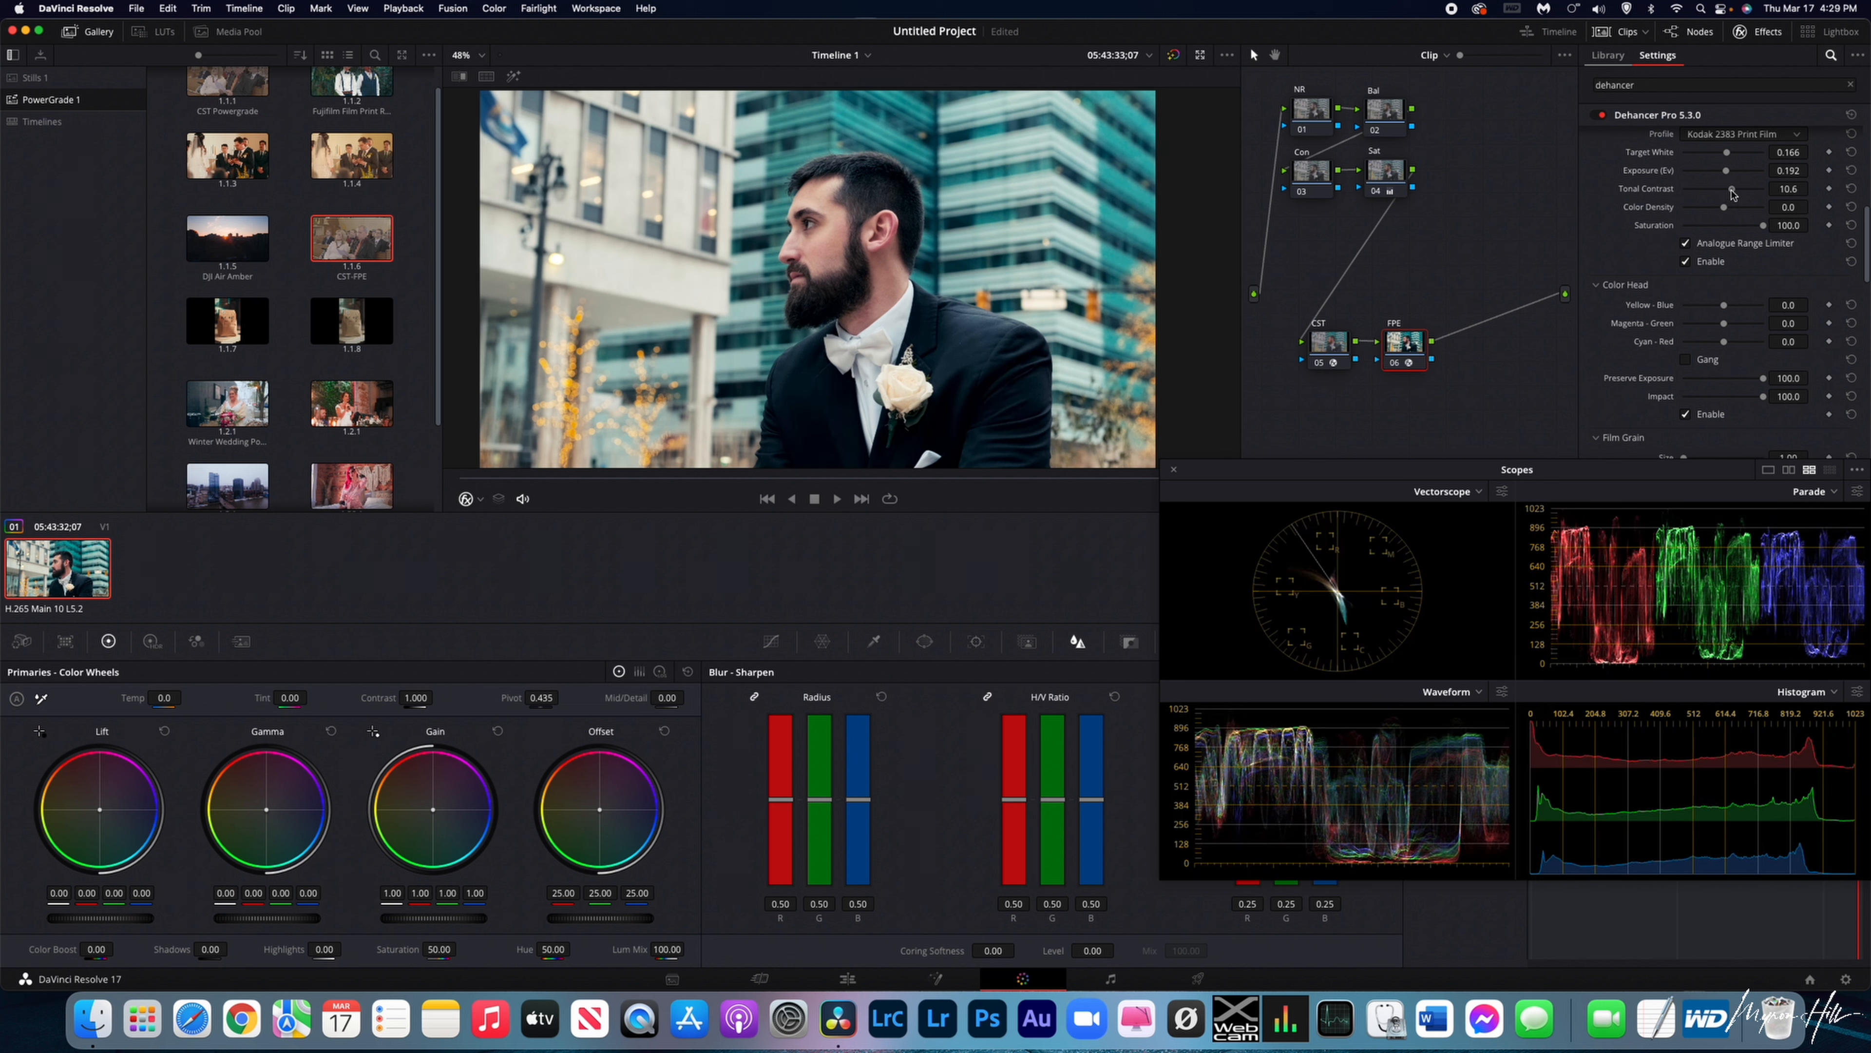
Set the print's tonal contrast to about 7.8 and check the beard, bow tie, suit and rose detail up close.
{"action": "left_click_drag", "start_coordinate": [1731, 193], "coordinate": [1730, 193]}
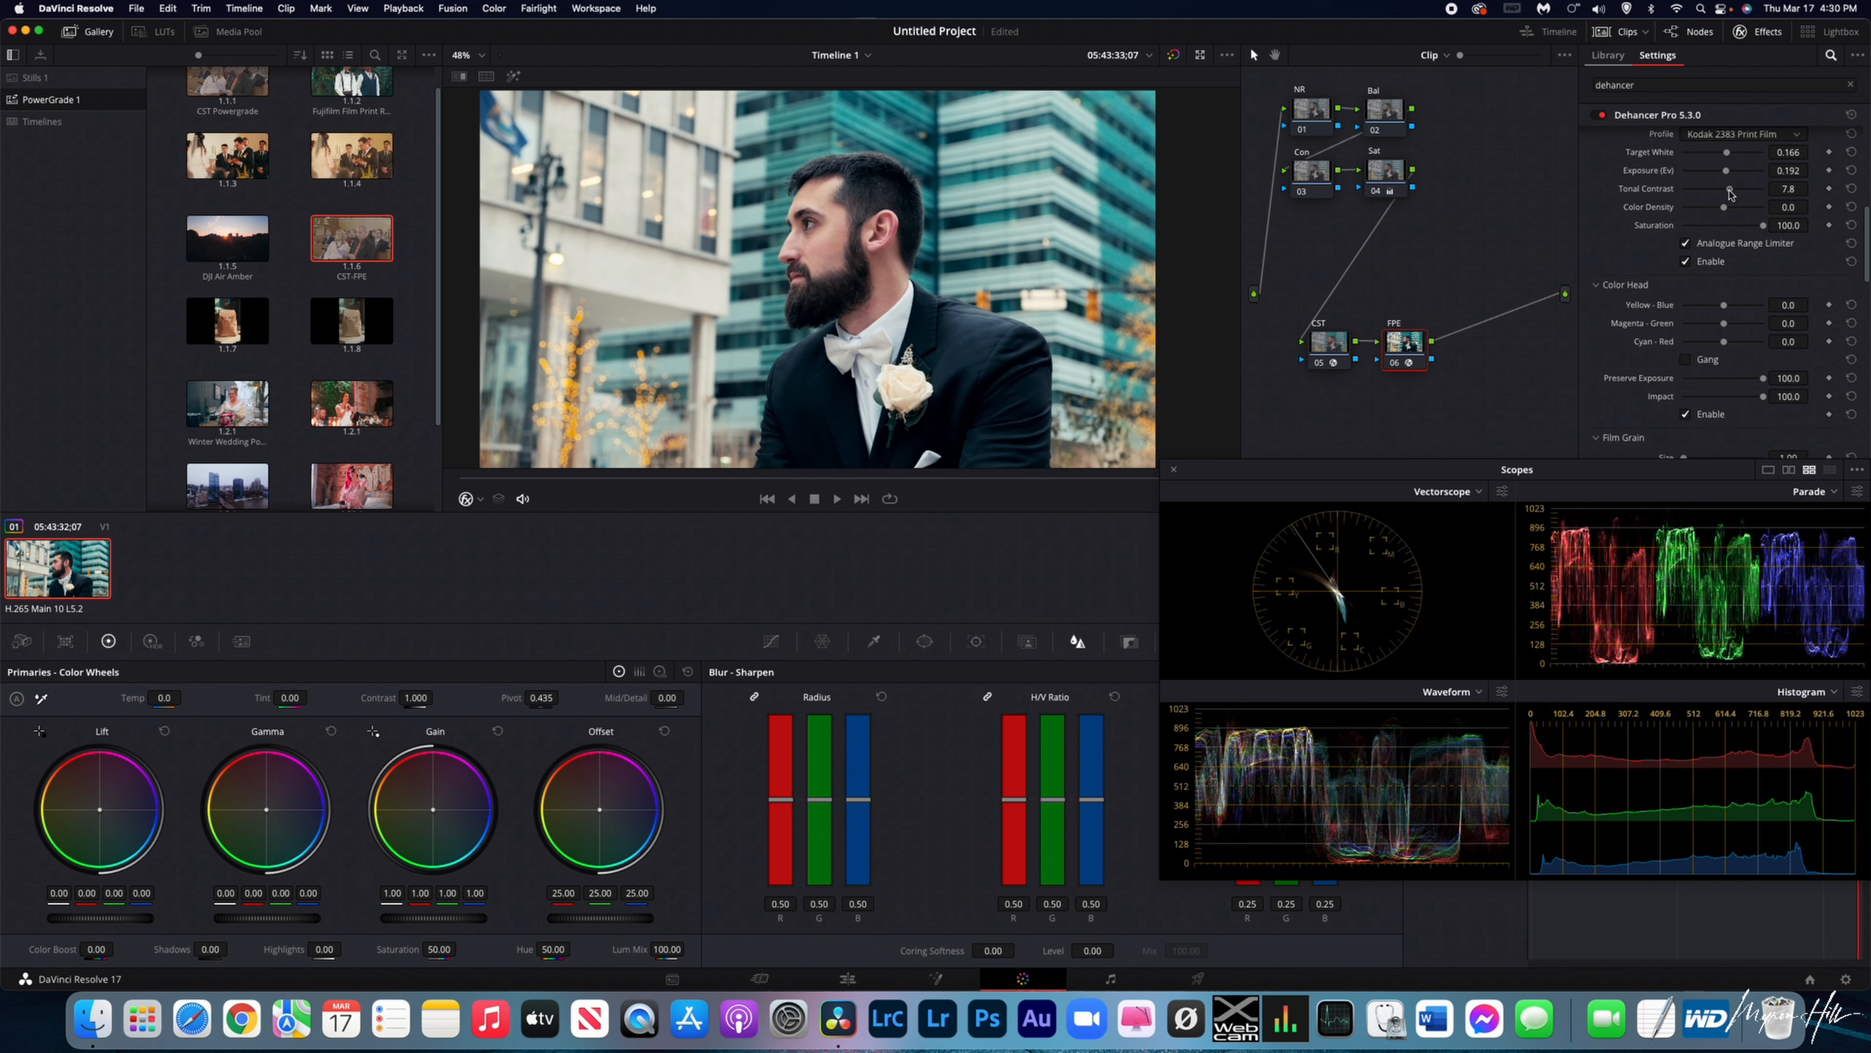
{"action": "scroll", "coordinate": [890, 326], "scroll_direction": "down", "scroll_amount": 3}
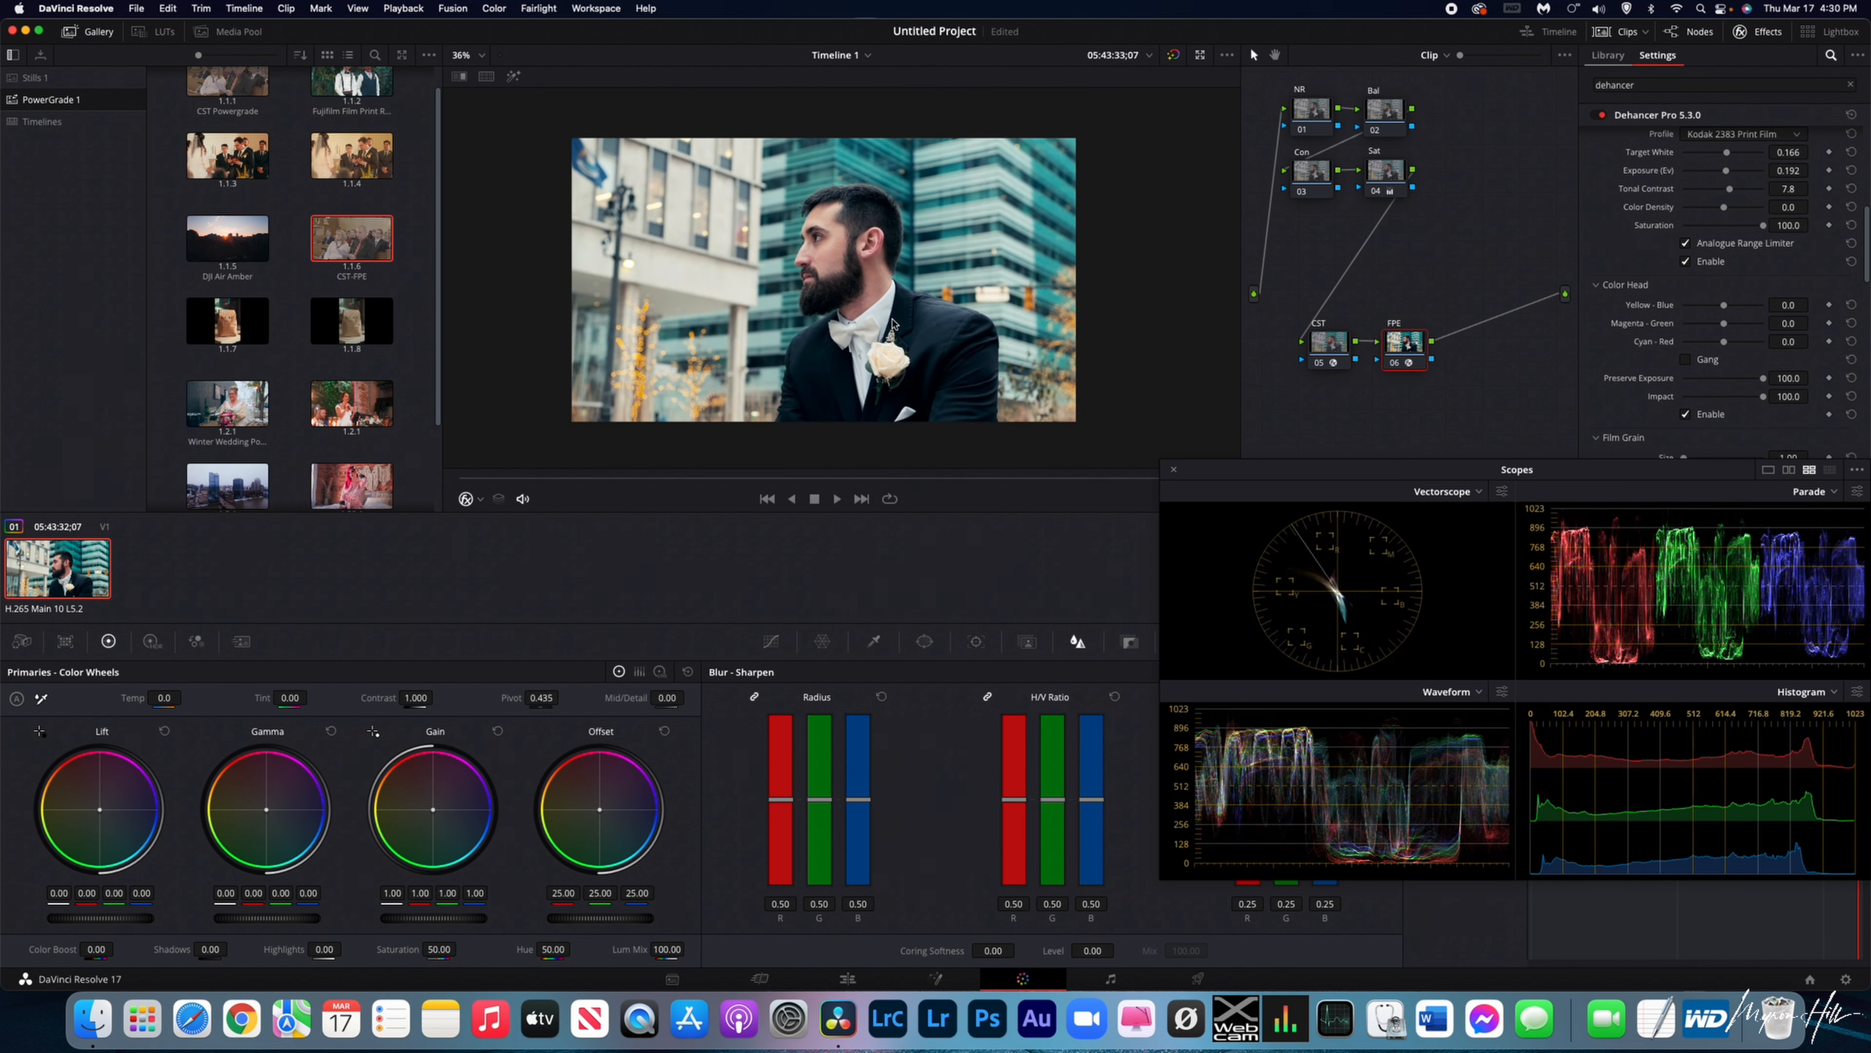
{"action": "scroll", "coordinate": [890, 327], "scroll_direction": "up", "scroll_amount": 5}
{"action": "scroll", "coordinate": [890, 326], "scroll_direction": "up", "scroll_amount": 6}
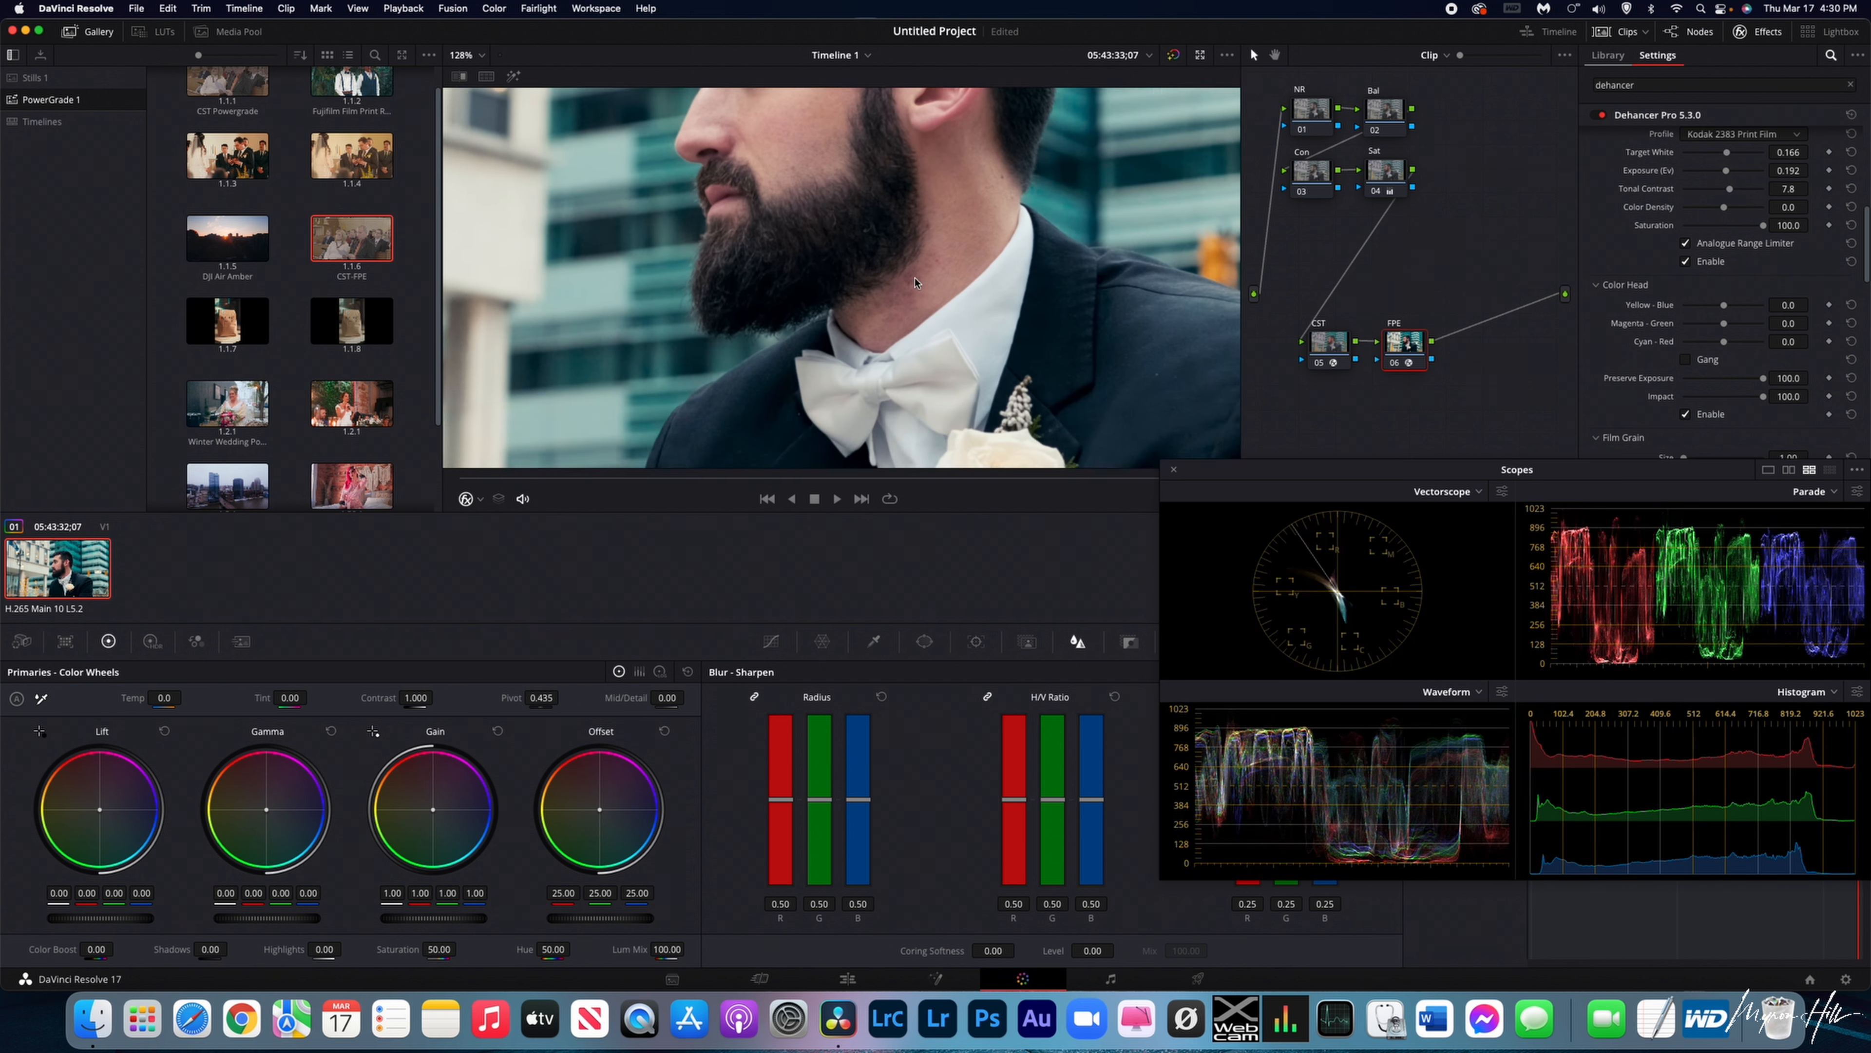
{"action": "scroll", "coordinate": [899, 278], "scroll_direction": "up", "scroll_amount": 2}
{"action": "scroll", "coordinate": [856, 104], "scroll_direction": "up", "scroll_amount": 2}
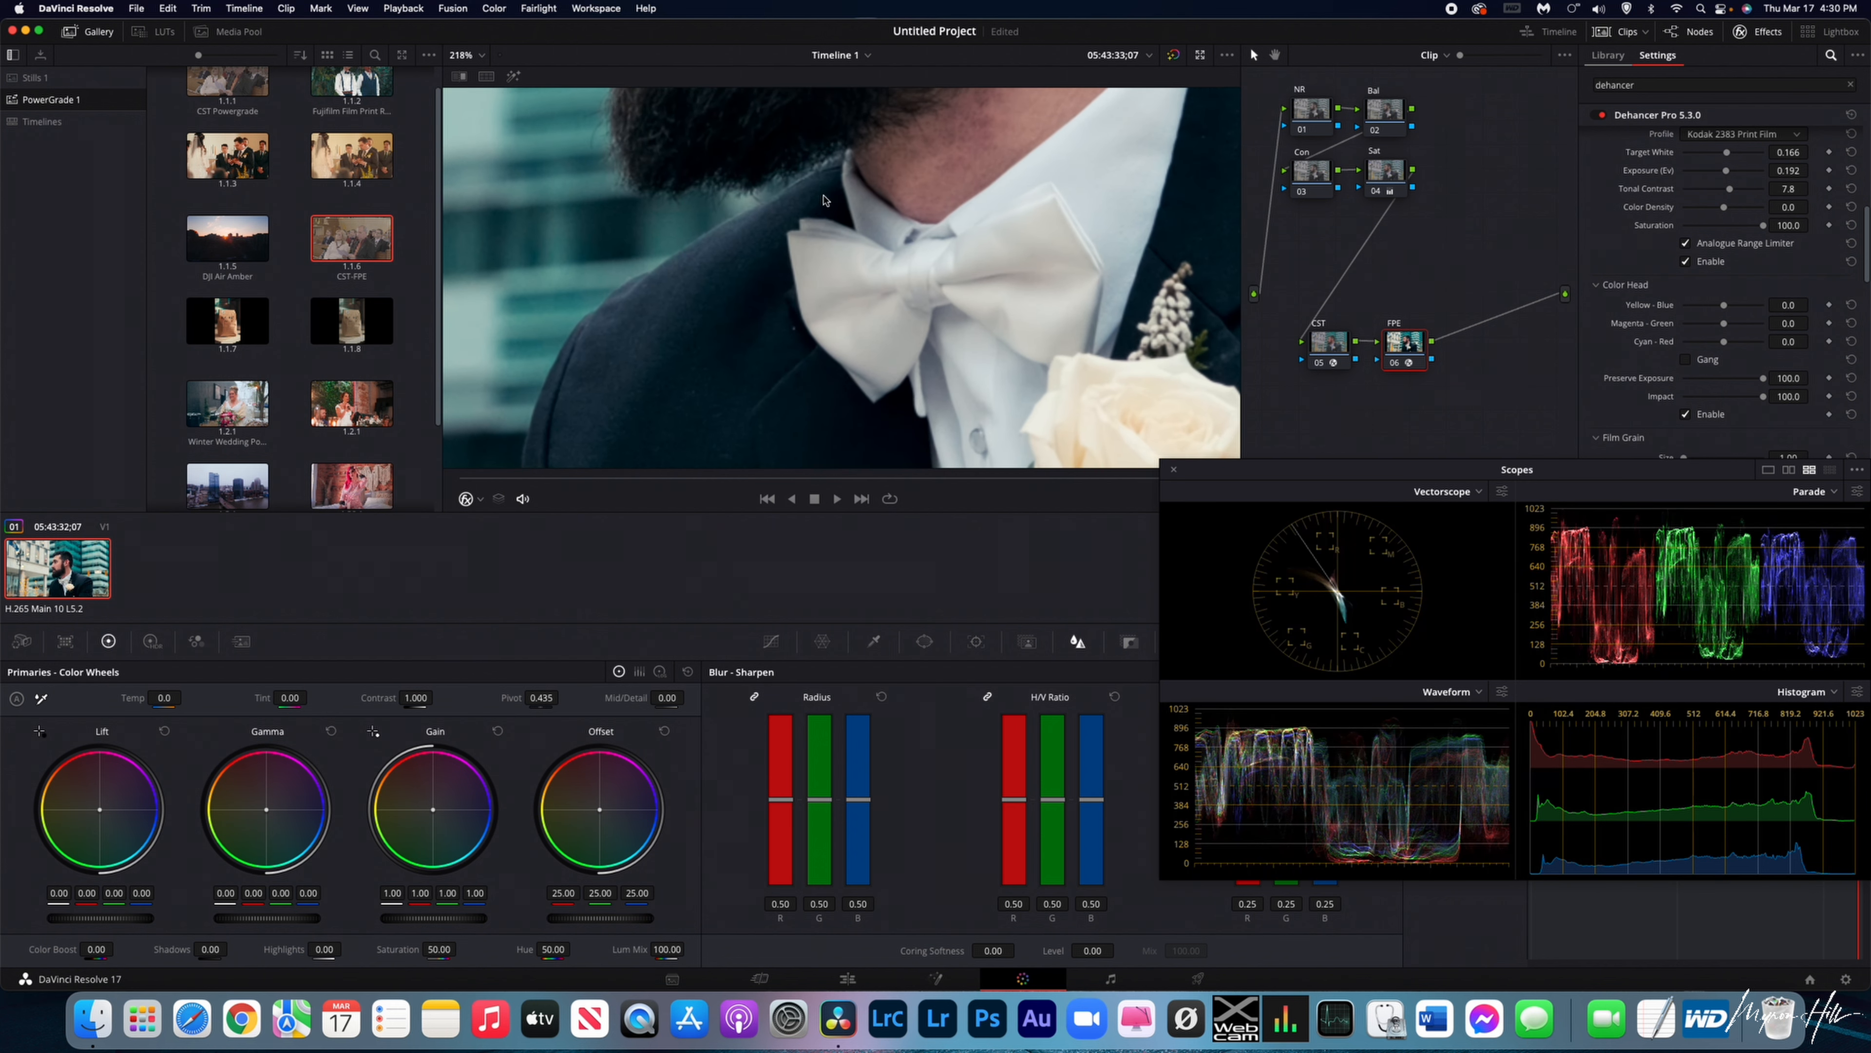
{"action": "scroll", "coordinate": [862, 169], "scroll_direction": "down", "scroll_amount": 2}
{"action": "left_click_drag", "start_coordinate": [1197, 203], "coordinate": [1029, 54]}
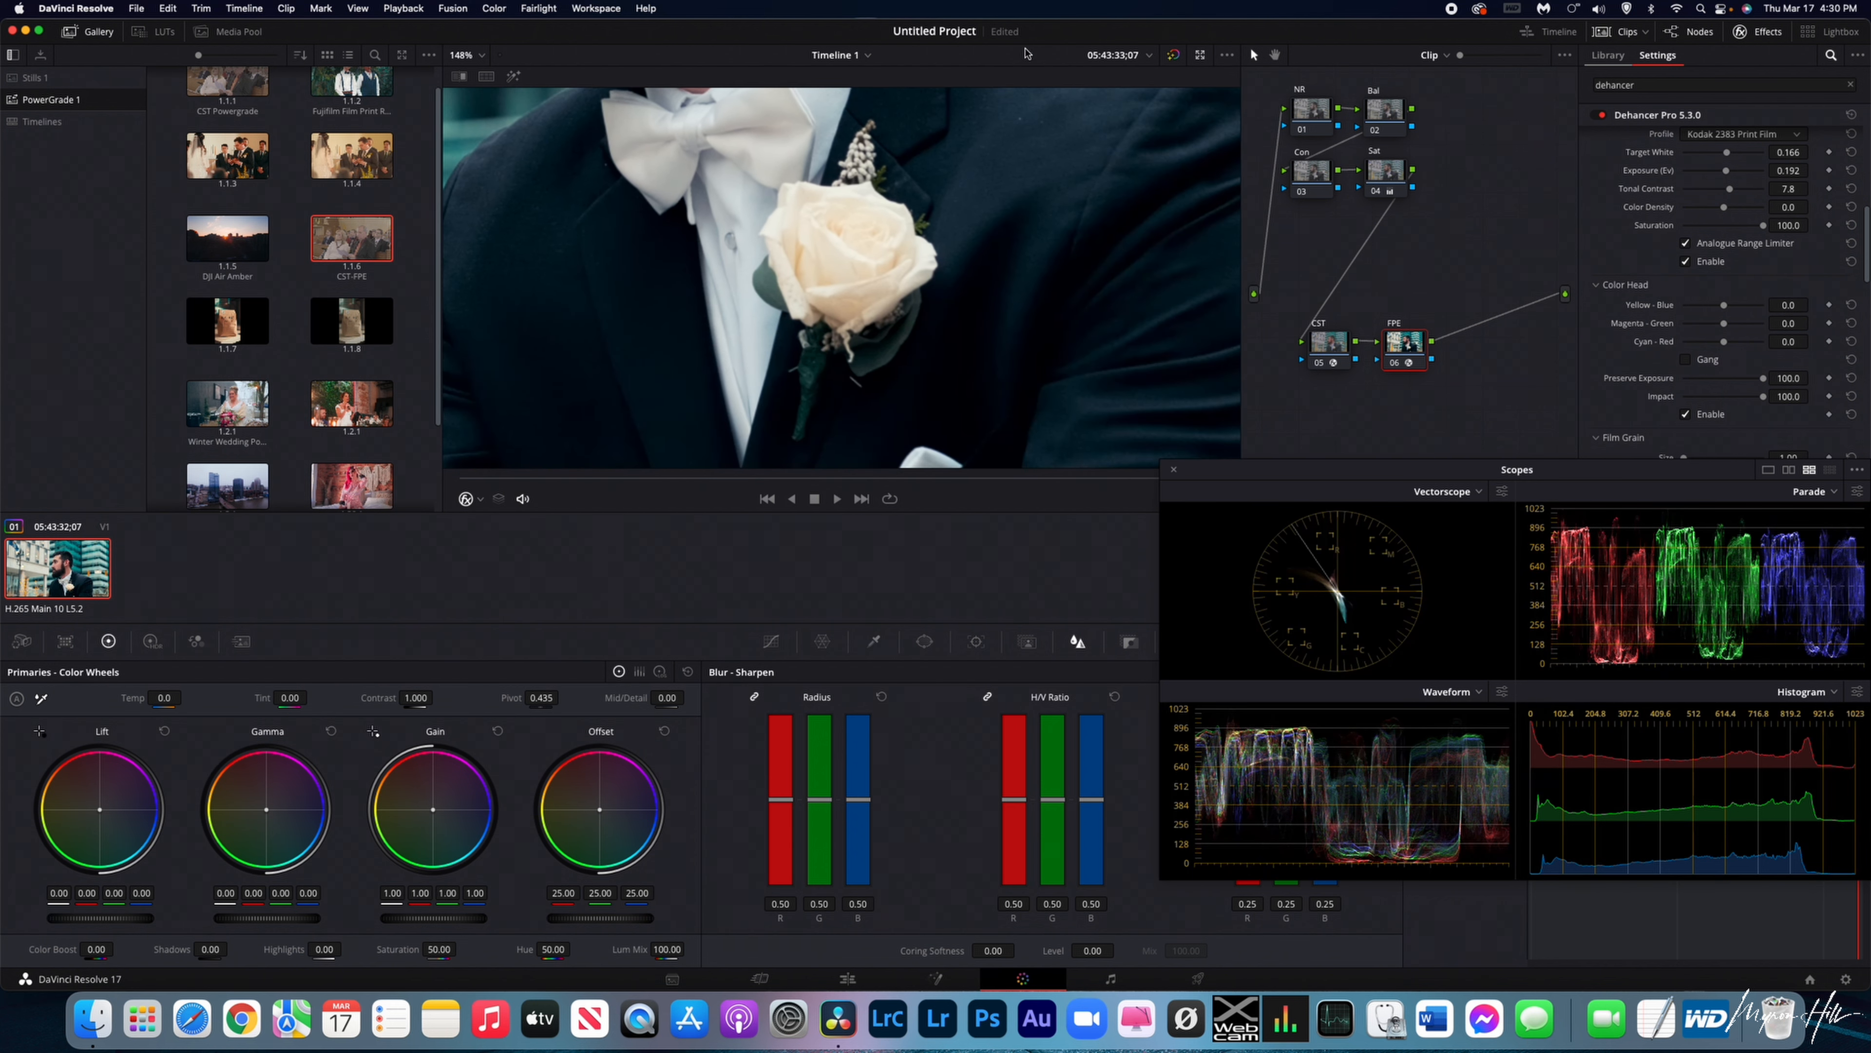
{"action": "left_click_drag", "start_coordinate": [927, 350], "coordinate": [1075, 309]}
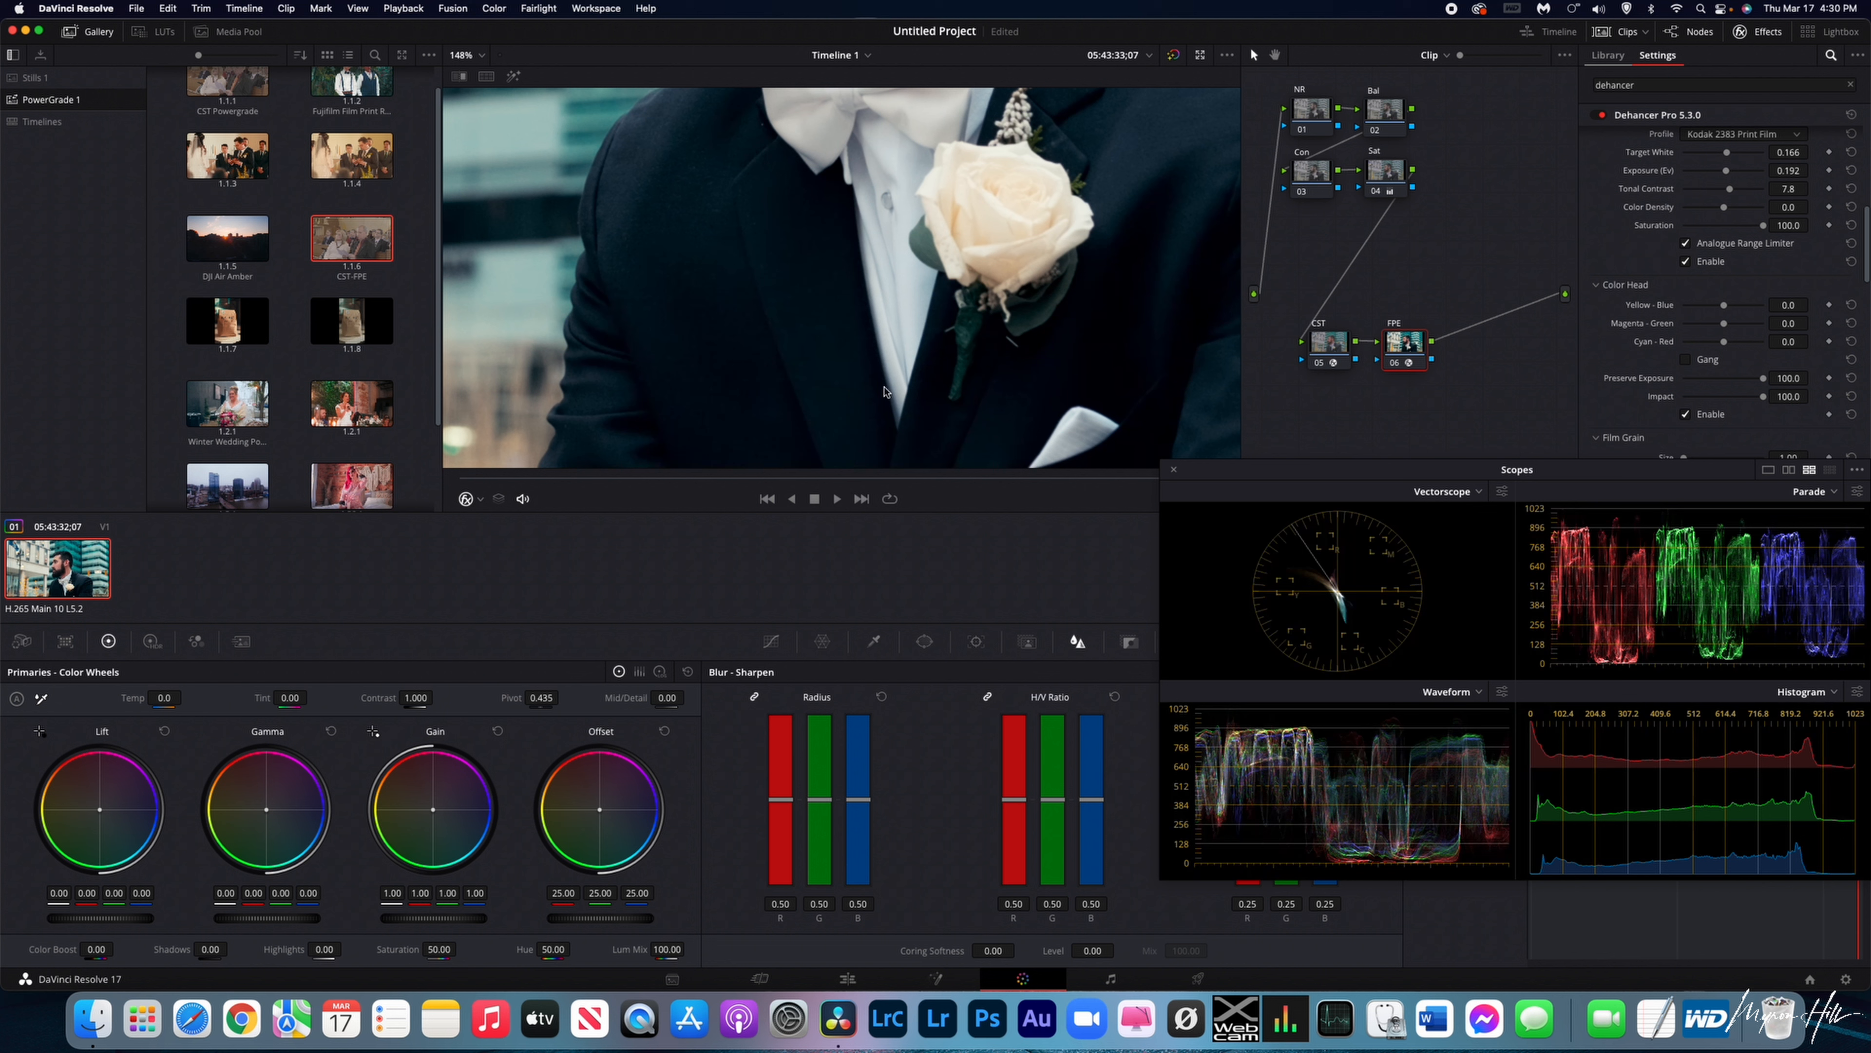
{"action": "scroll", "coordinate": [1080, 391], "scroll_direction": "down", "scroll_amount": 5}
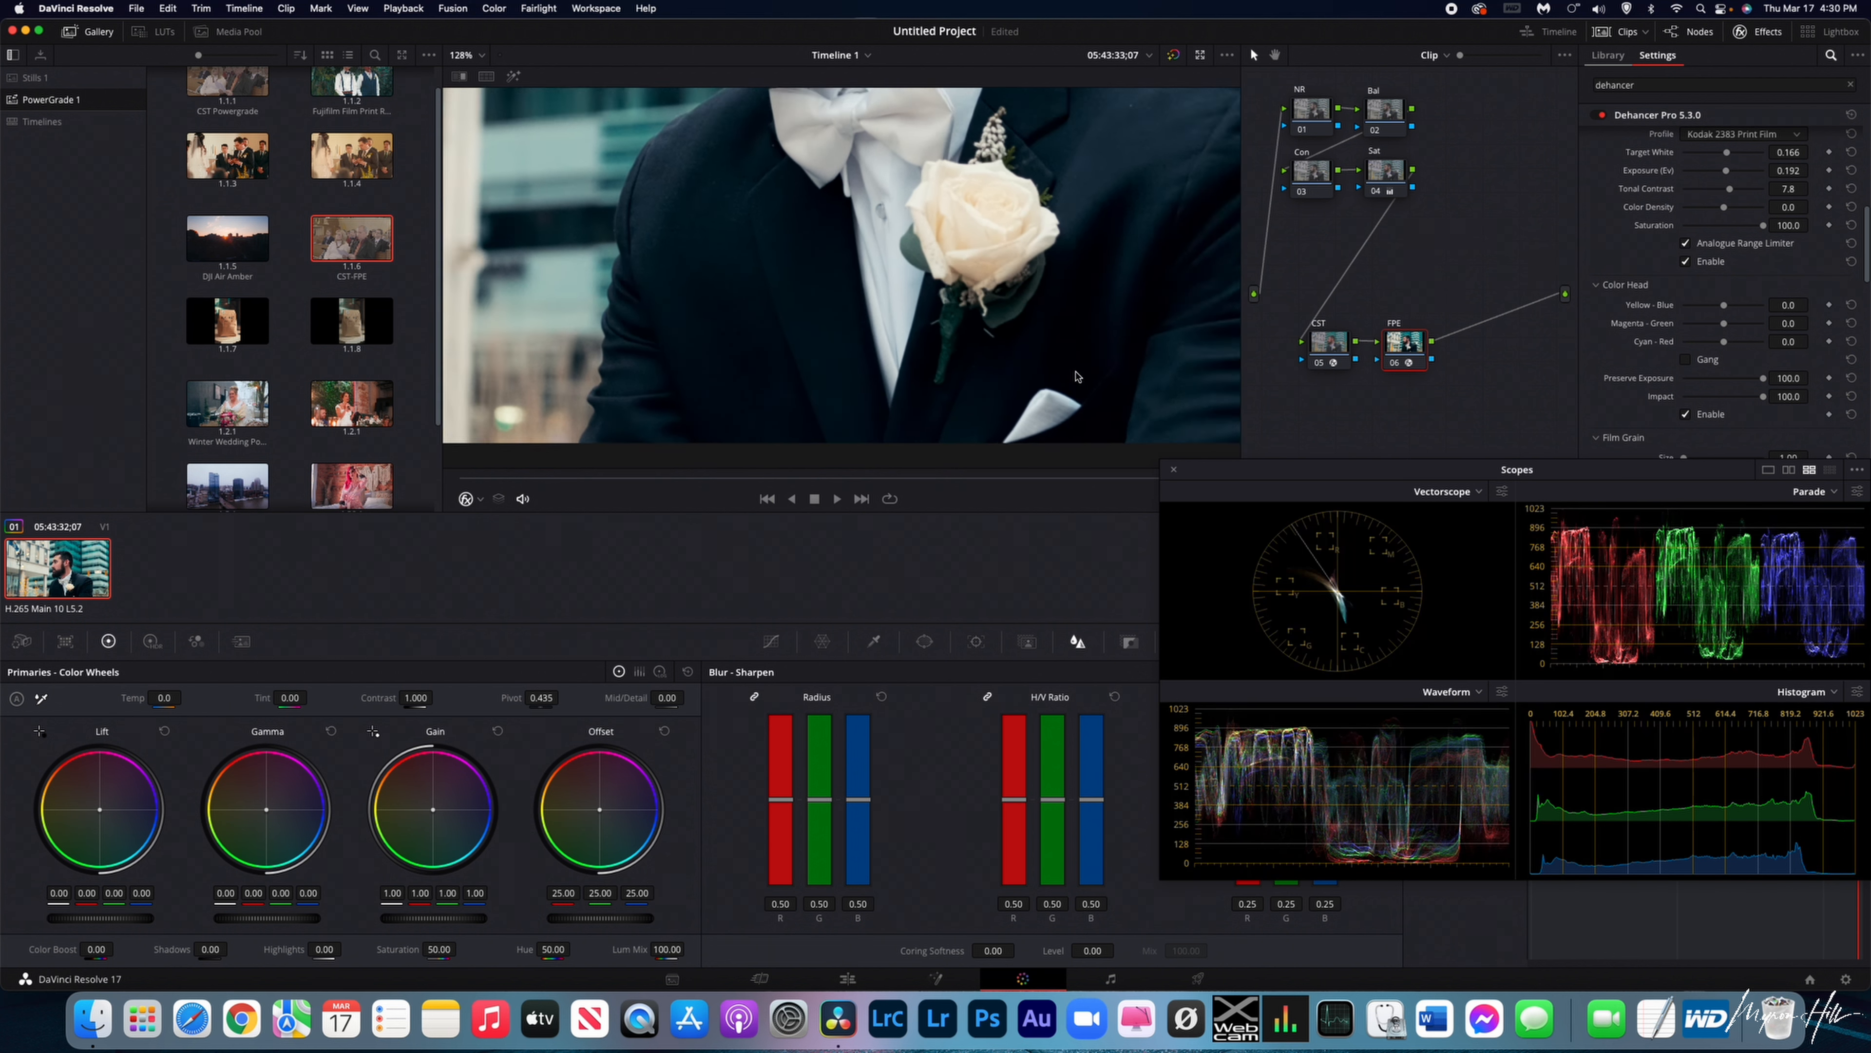
{"action": "scroll", "coordinate": [1080, 357], "scroll_direction": "down", "scroll_amount": 3}
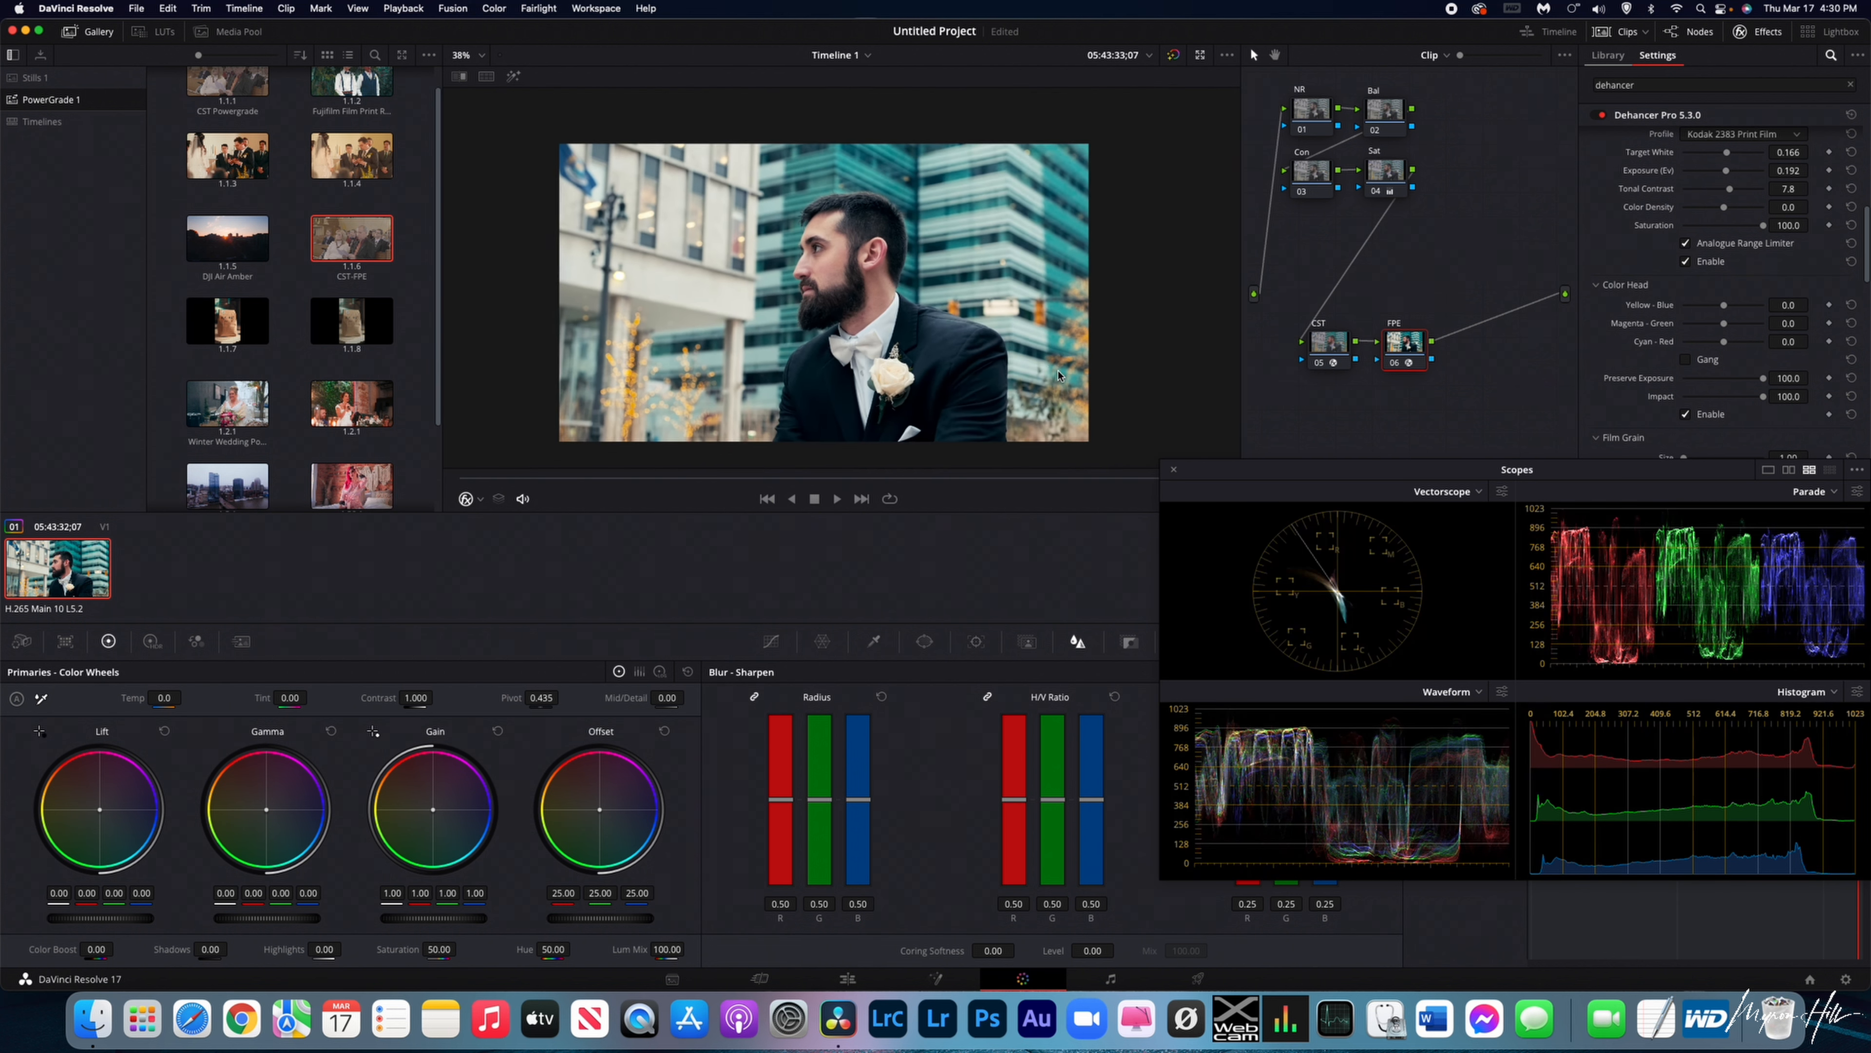
Enable Film Grain and set its amount to about 5.5, with shadows, midtones and highlights at about 1.9.
{"action": "scroll", "coordinate": [1677, 359], "scroll_direction": "down", "scroll_amount": 3}
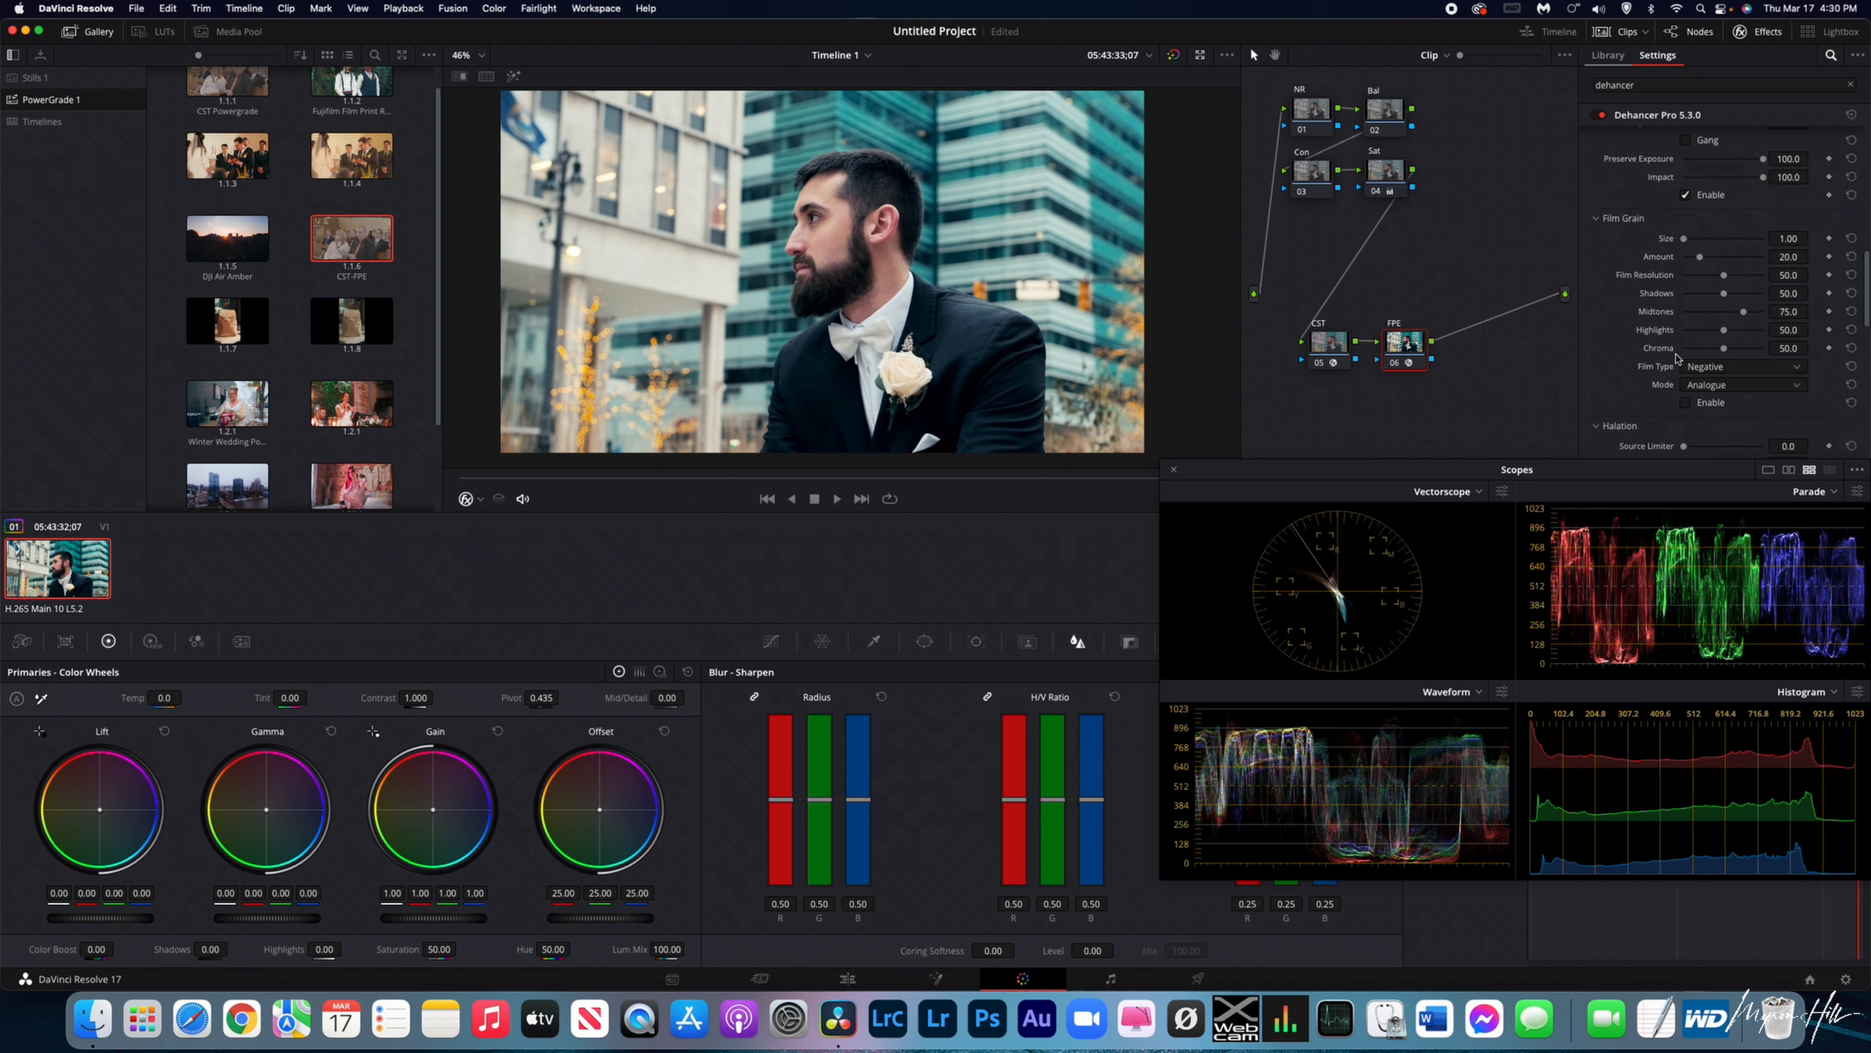
{"action": "left_click", "coordinate": [1687, 403]}
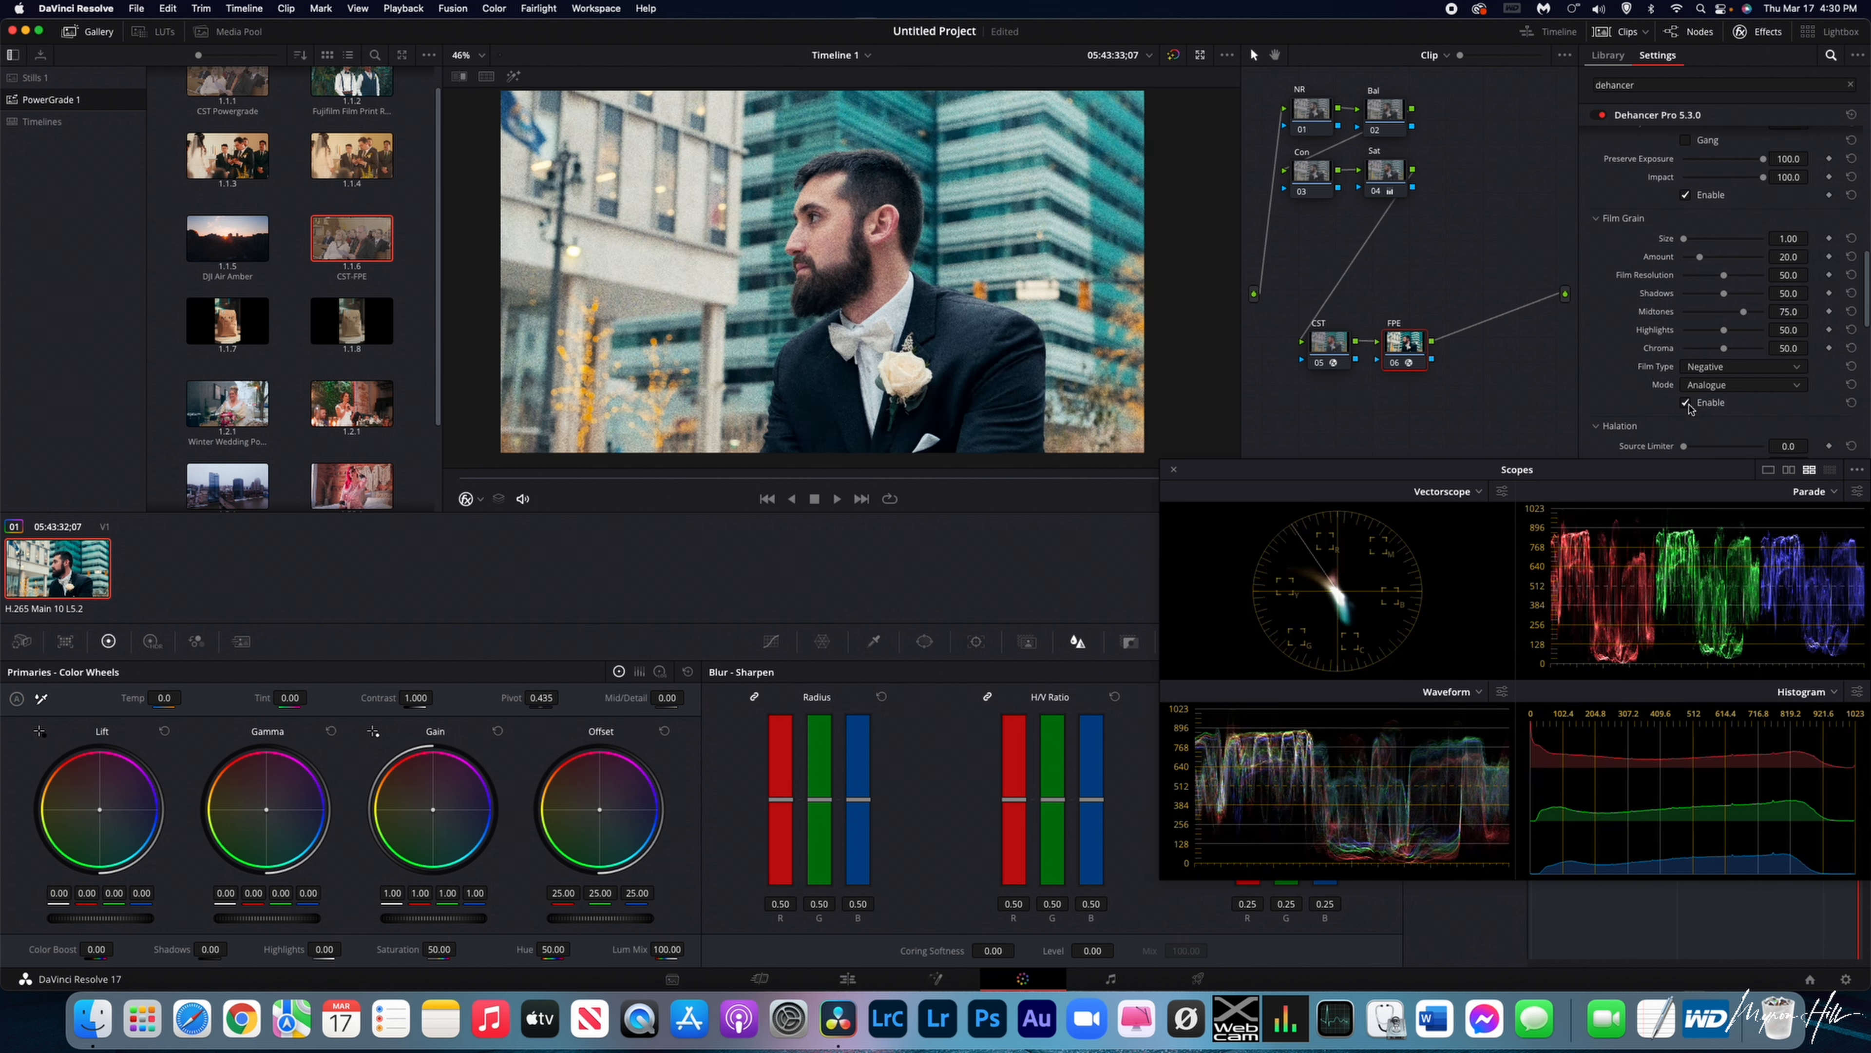
{"action": "left_click_drag", "start_coordinate": [1723, 293], "coordinate": [1683, 330]}
{"action": "scroll", "coordinate": [840, 223], "scroll_direction": "up", "scroll_amount": 5}
{"action": "left_click_drag", "start_coordinate": [1699, 256], "coordinate": [1683, 256]}
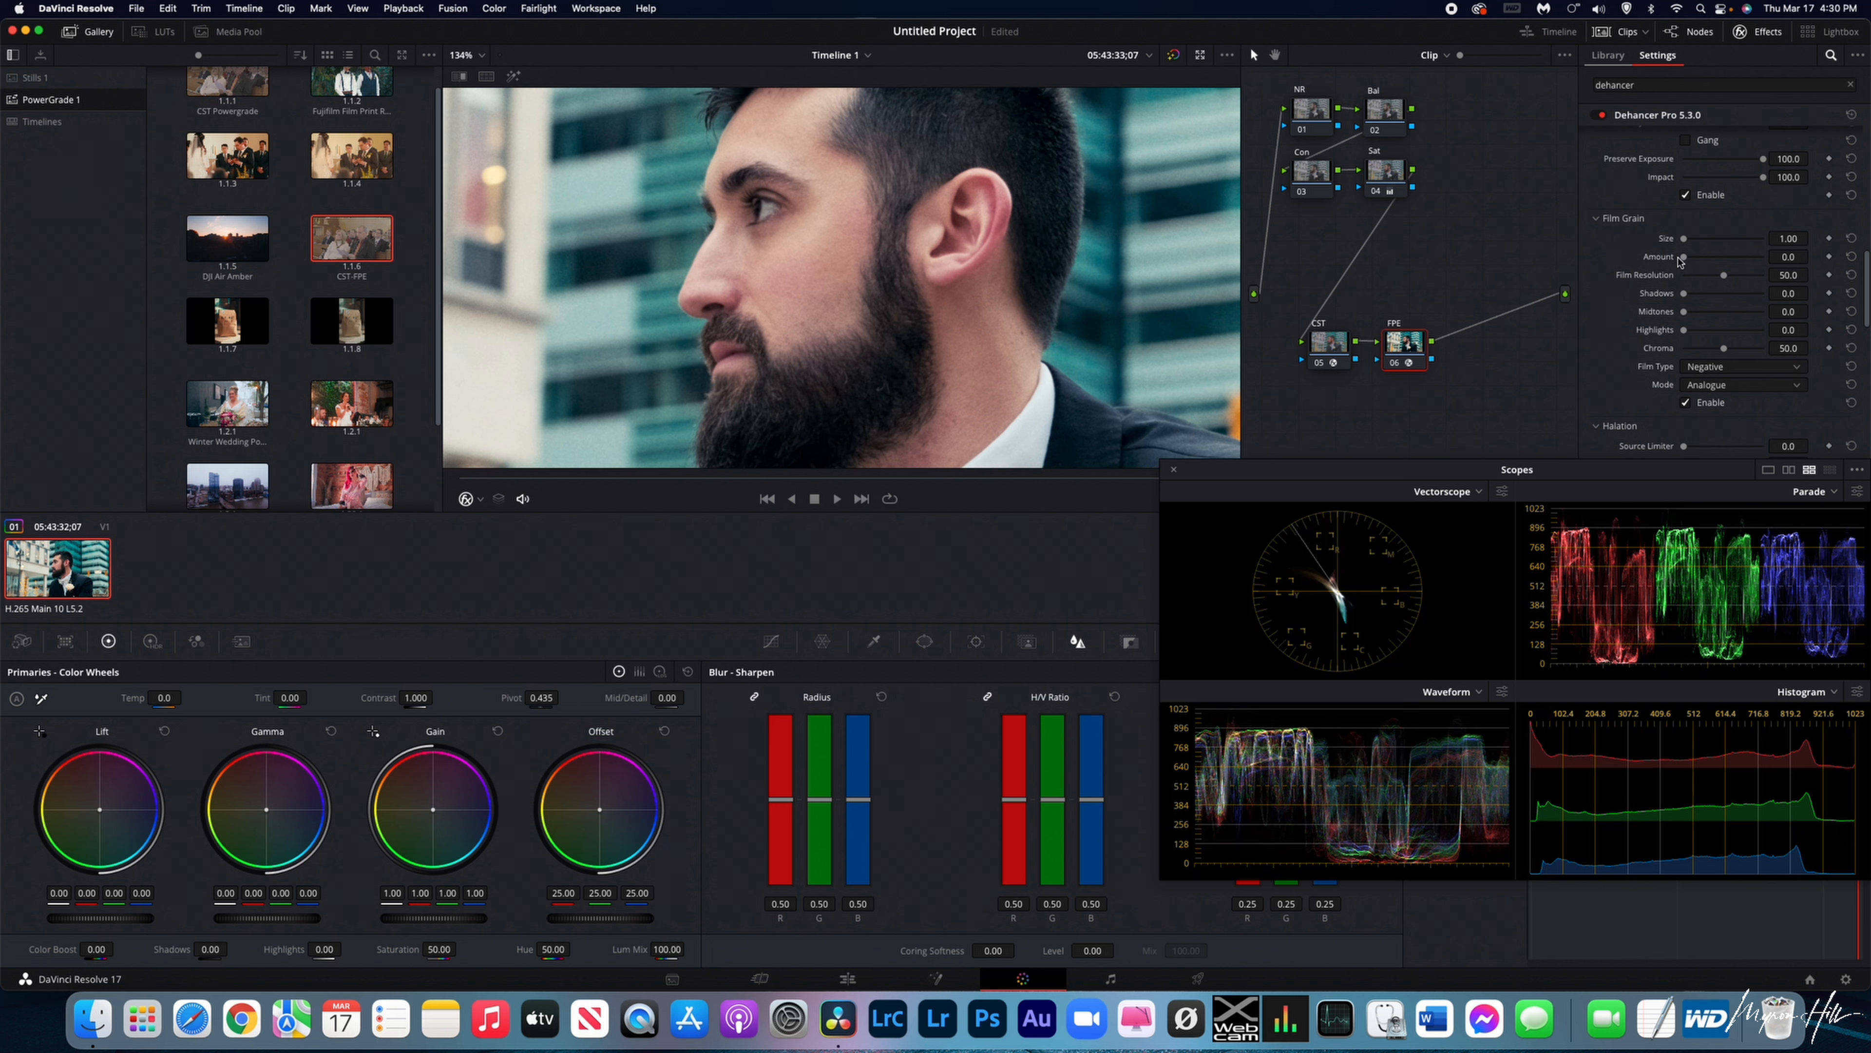
{"action": "left_click_drag", "start_coordinate": [1680, 258], "coordinate": [1685, 258]}
{"action": "left_click_drag", "start_coordinate": [1683, 311], "coordinate": [1685, 334]}
{"action": "scroll", "coordinate": [1118, 192], "scroll_direction": "down", "scroll_amount": 10}
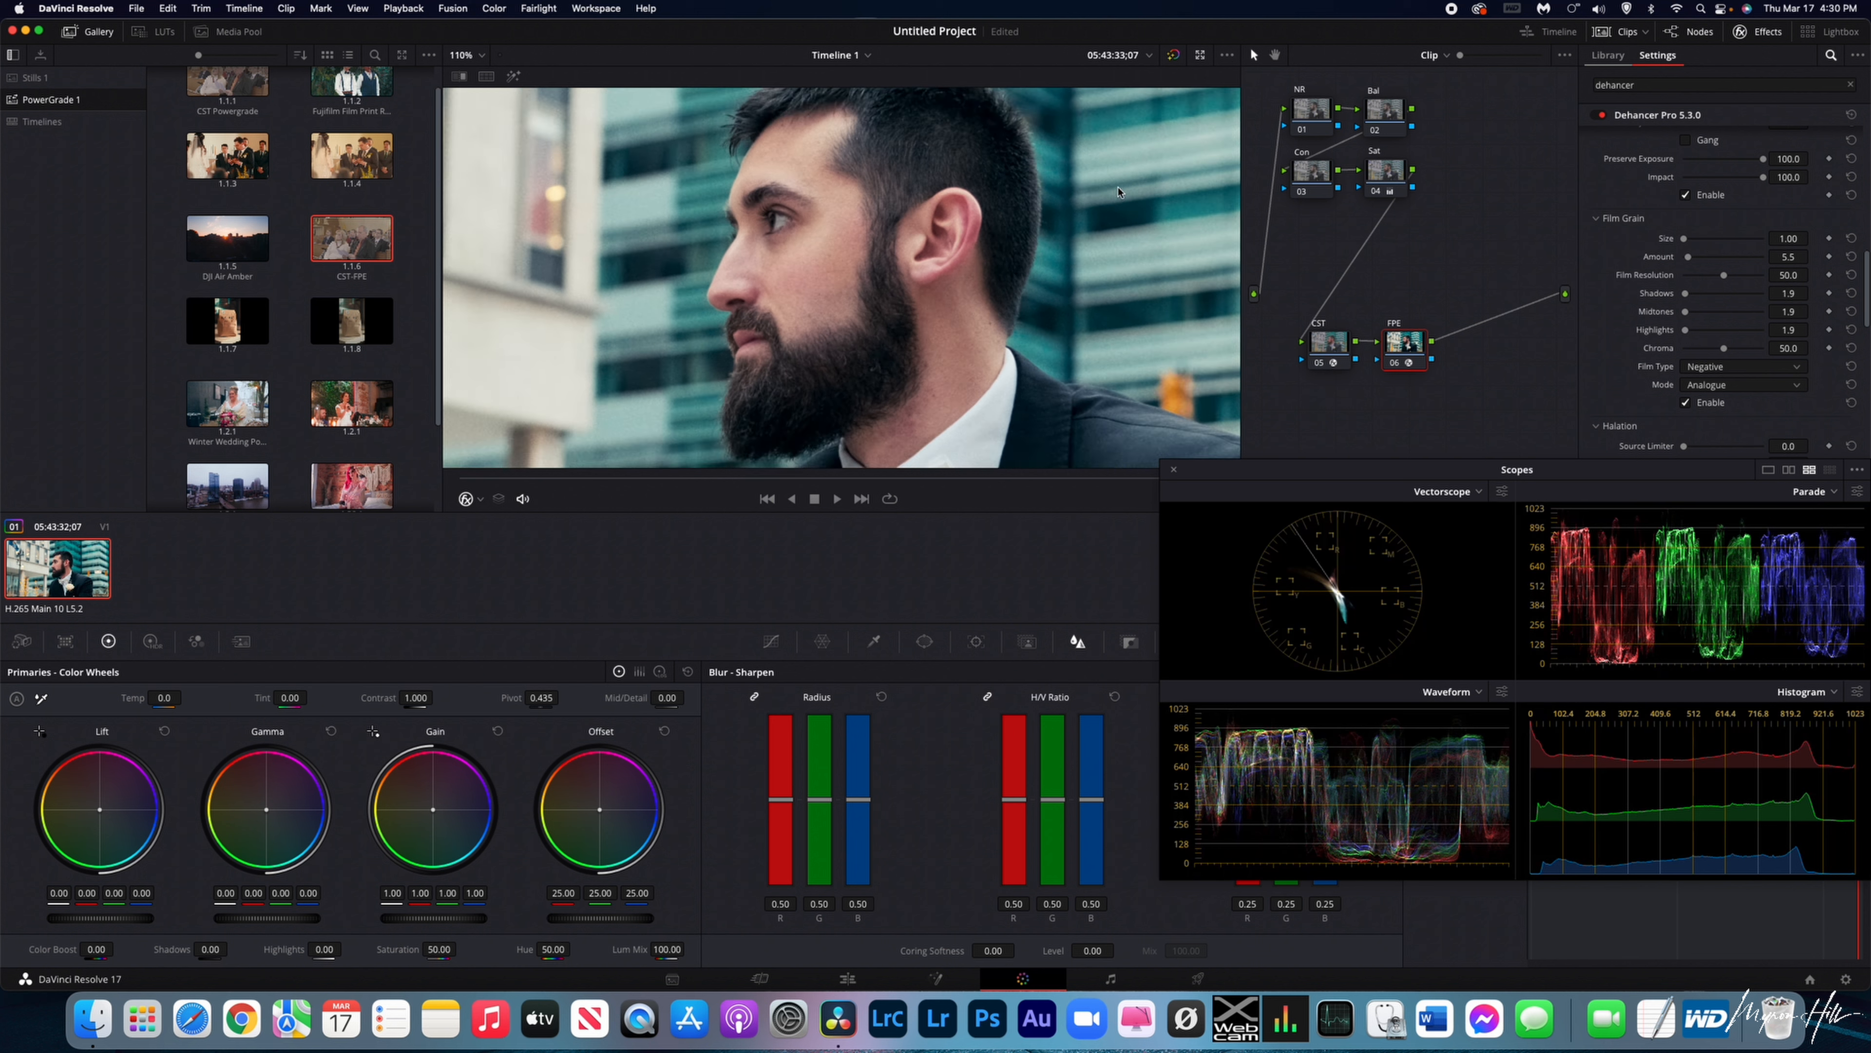
{"action": "scroll", "coordinate": [1113, 190], "scroll_direction": "up", "scroll_amount": 3}
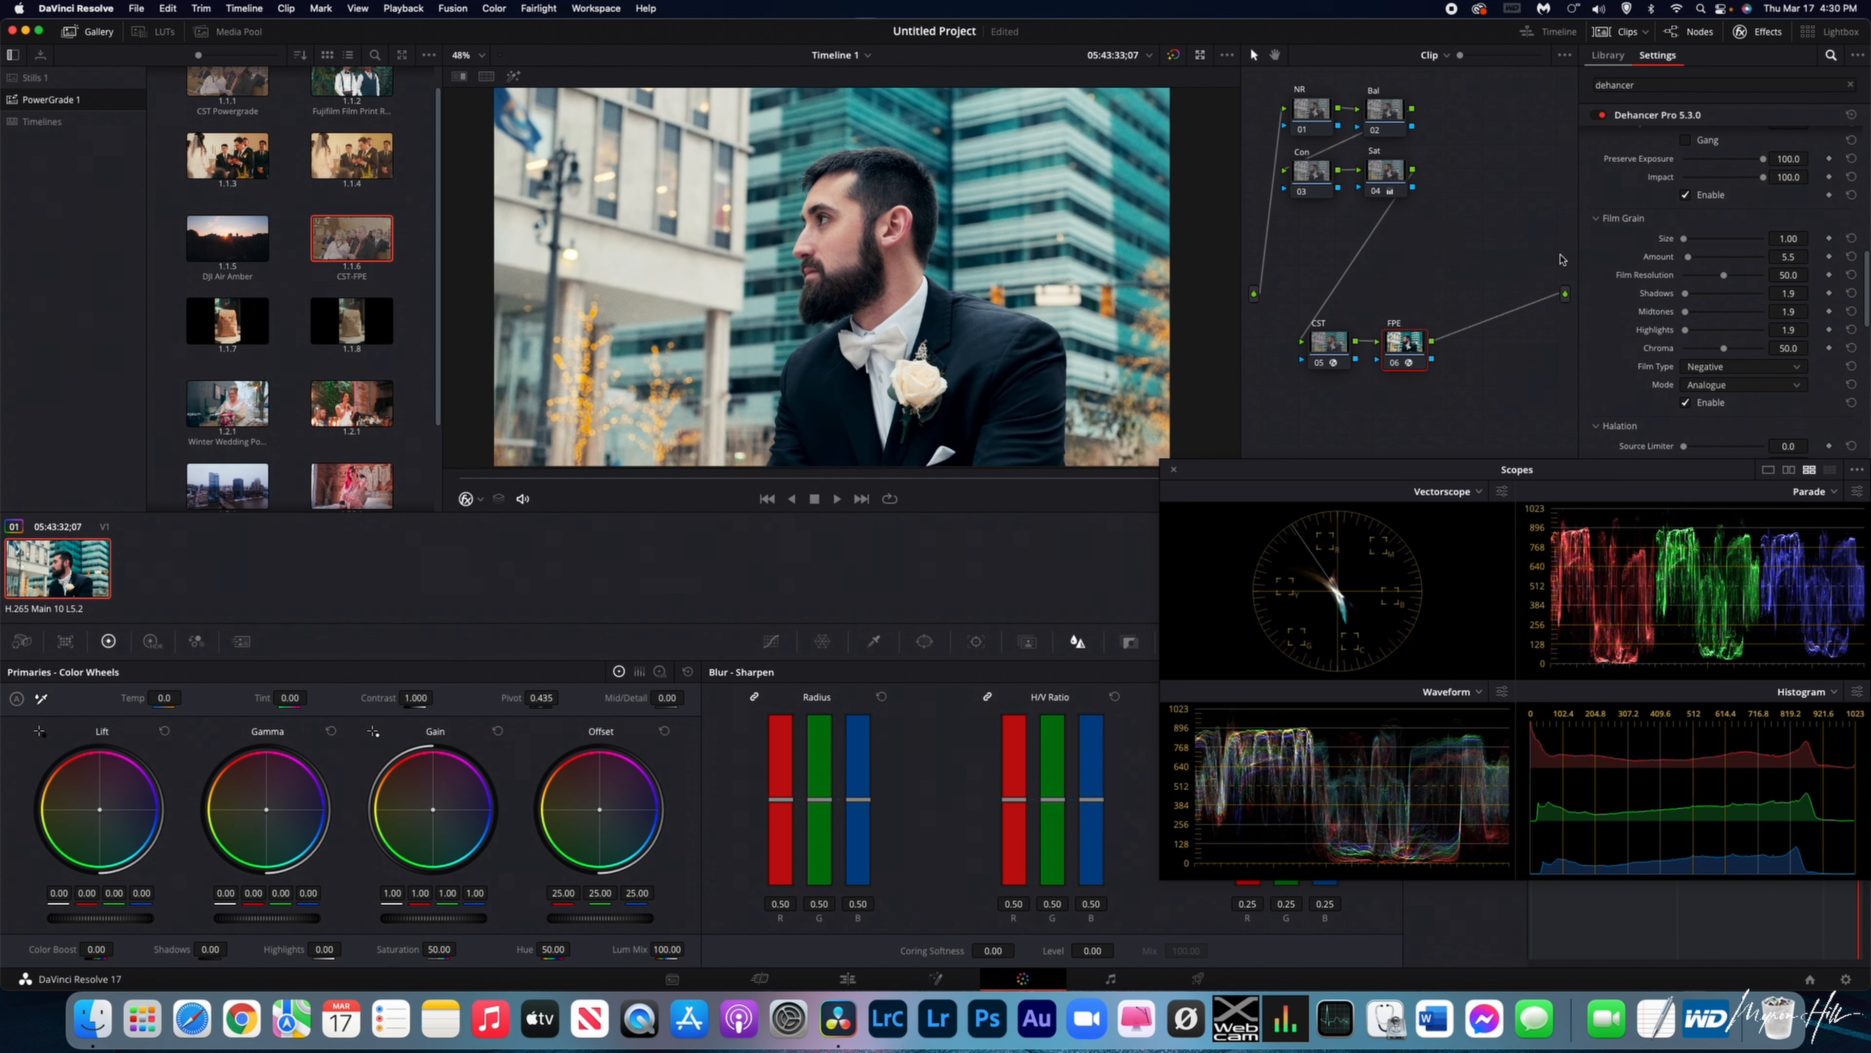
Enable Halation with its default settings and compare the groom's face with it off and on.
{"action": "scroll", "coordinate": [1749, 279], "scroll_direction": "down", "scroll_amount": 5}
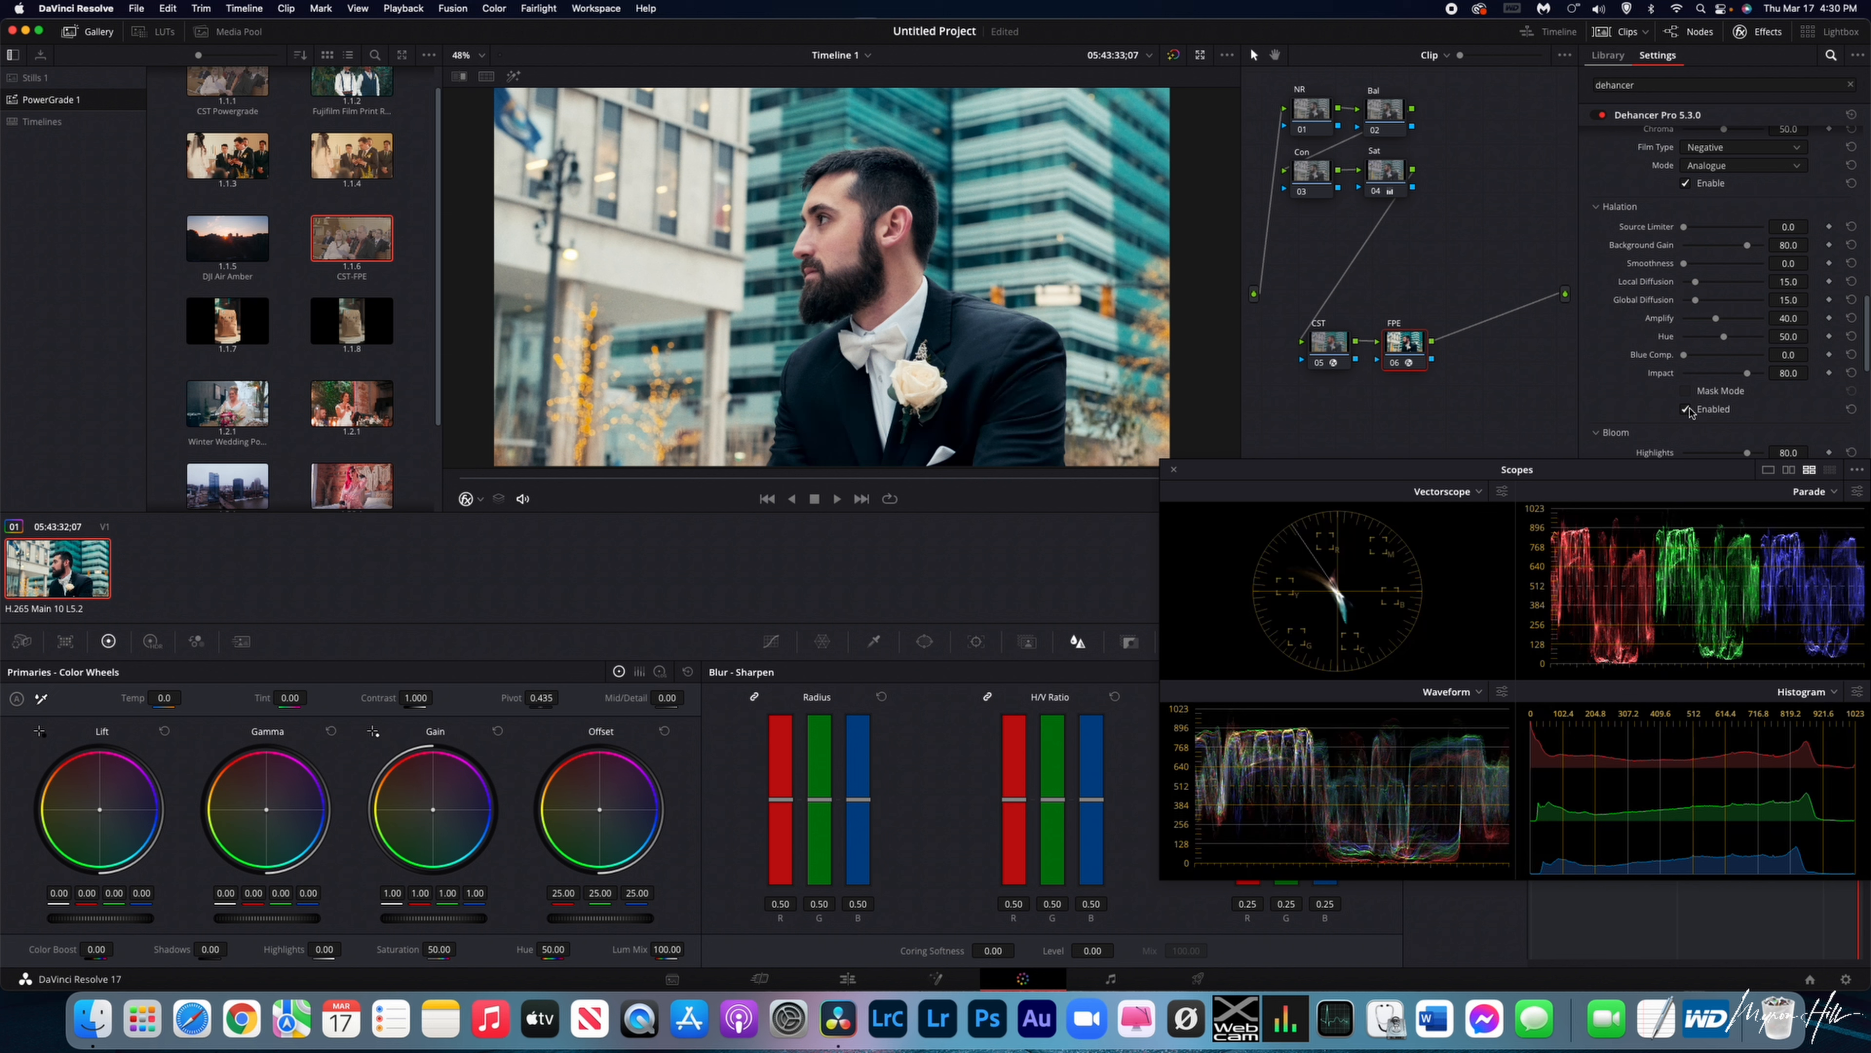
{"action": "scroll", "coordinate": [845, 278], "scroll_direction": "up", "scroll_amount": 5}
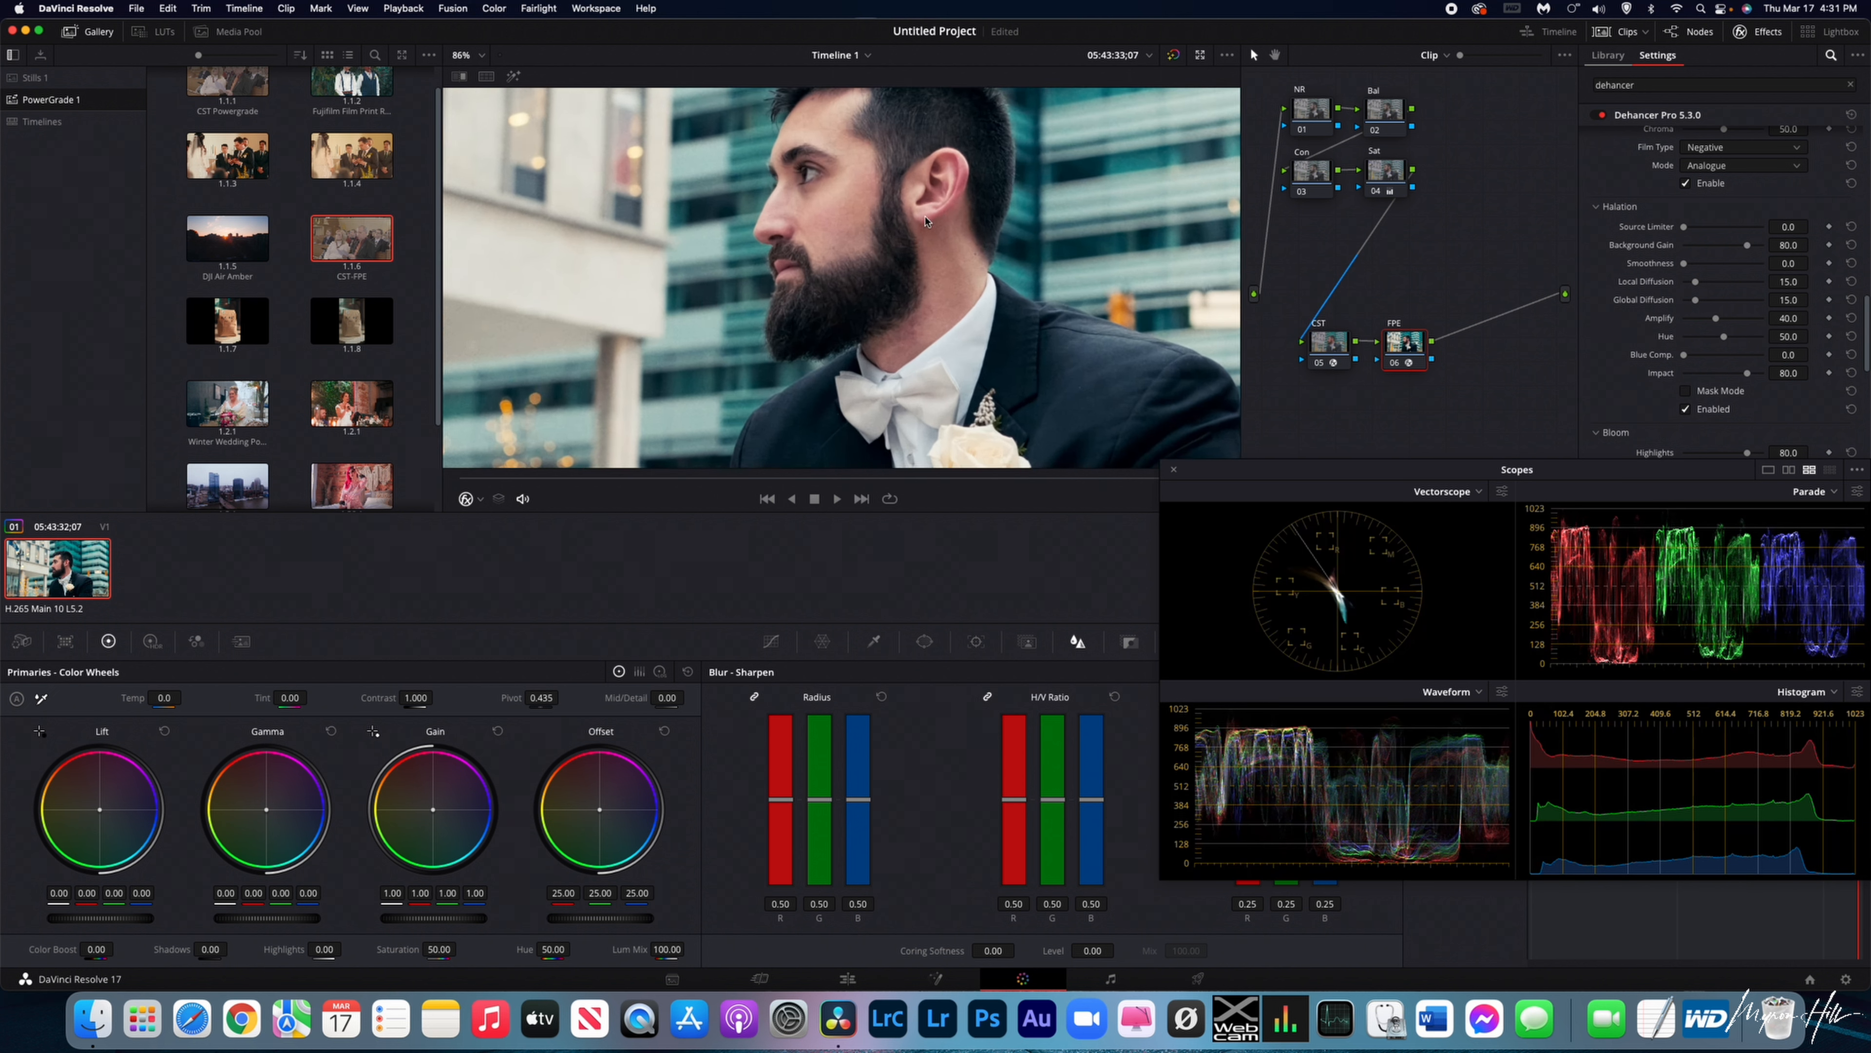
{"action": "left_click", "coordinate": [1685, 410]}
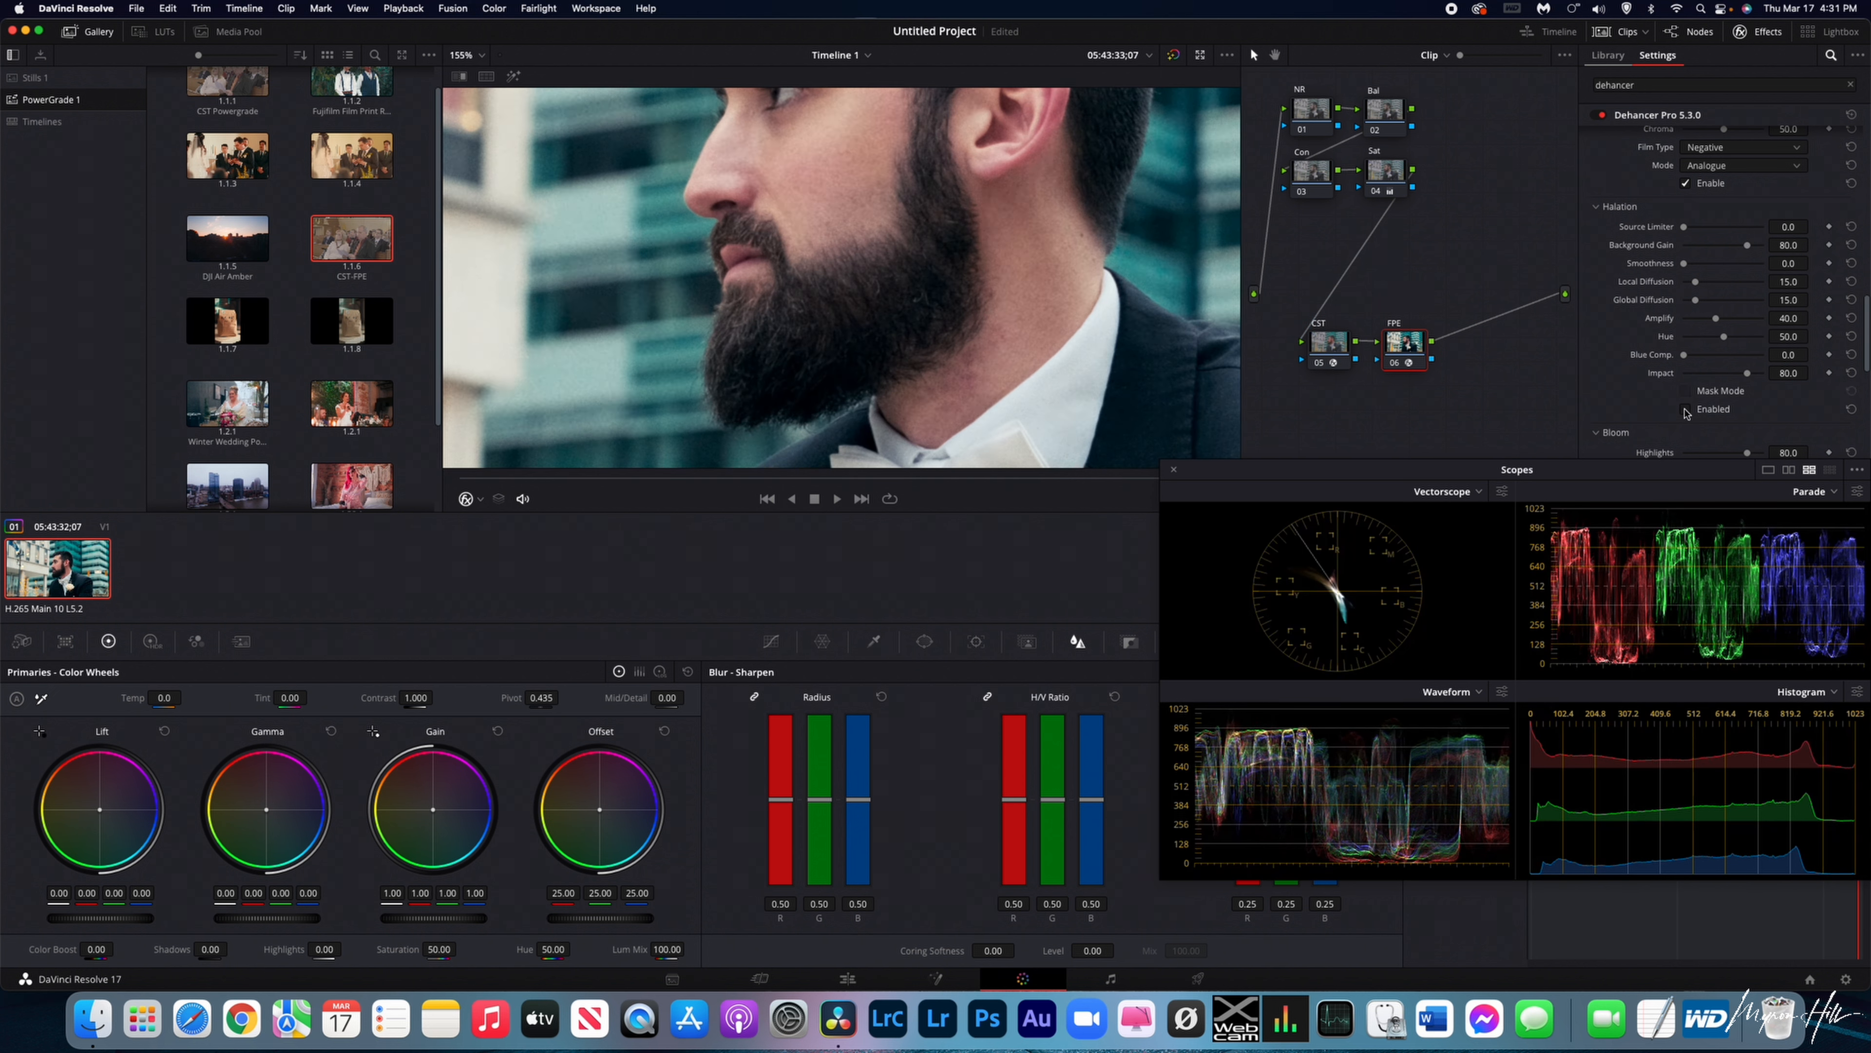
{"action": "left_click", "coordinate": [1686, 410]}
{"action": "scroll", "coordinate": [929, 164], "scroll_direction": "down", "scroll_amount": 4}
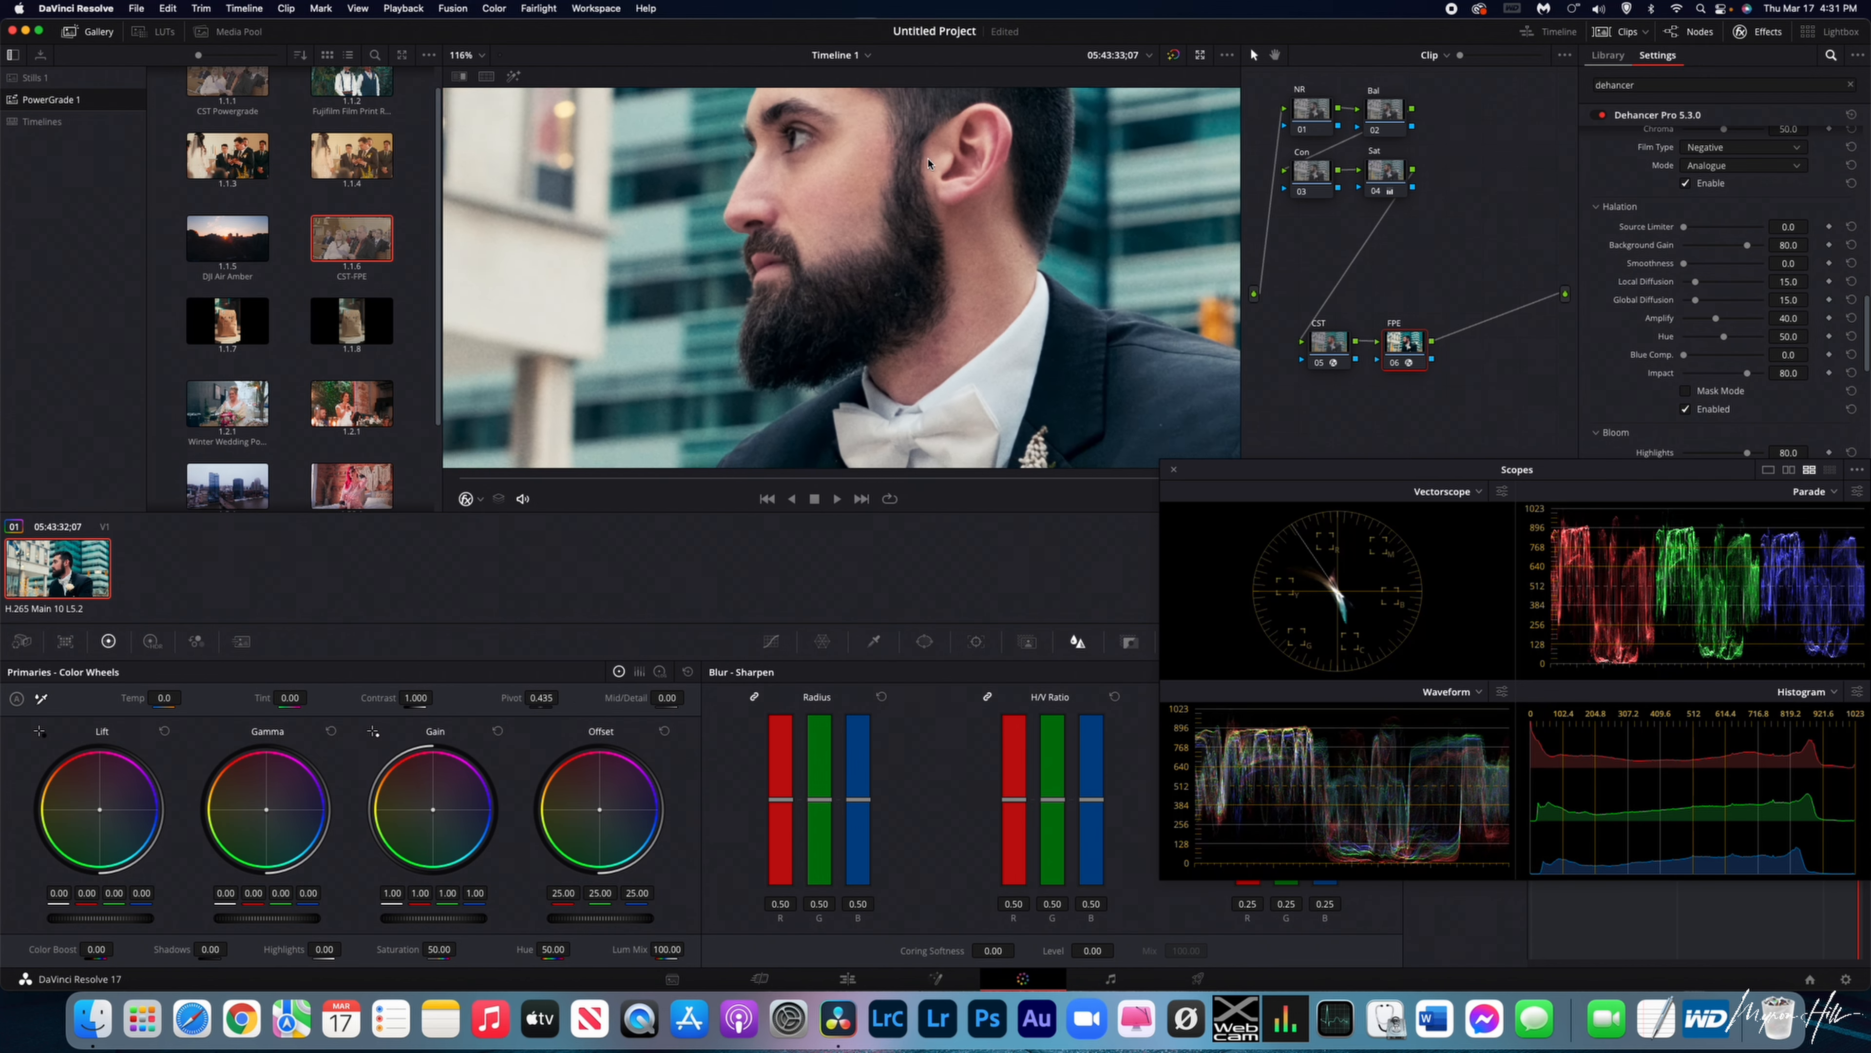
{"action": "scroll", "coordinate": [929, 164], "scroll_direction": "down", "scroll_amount": 3}
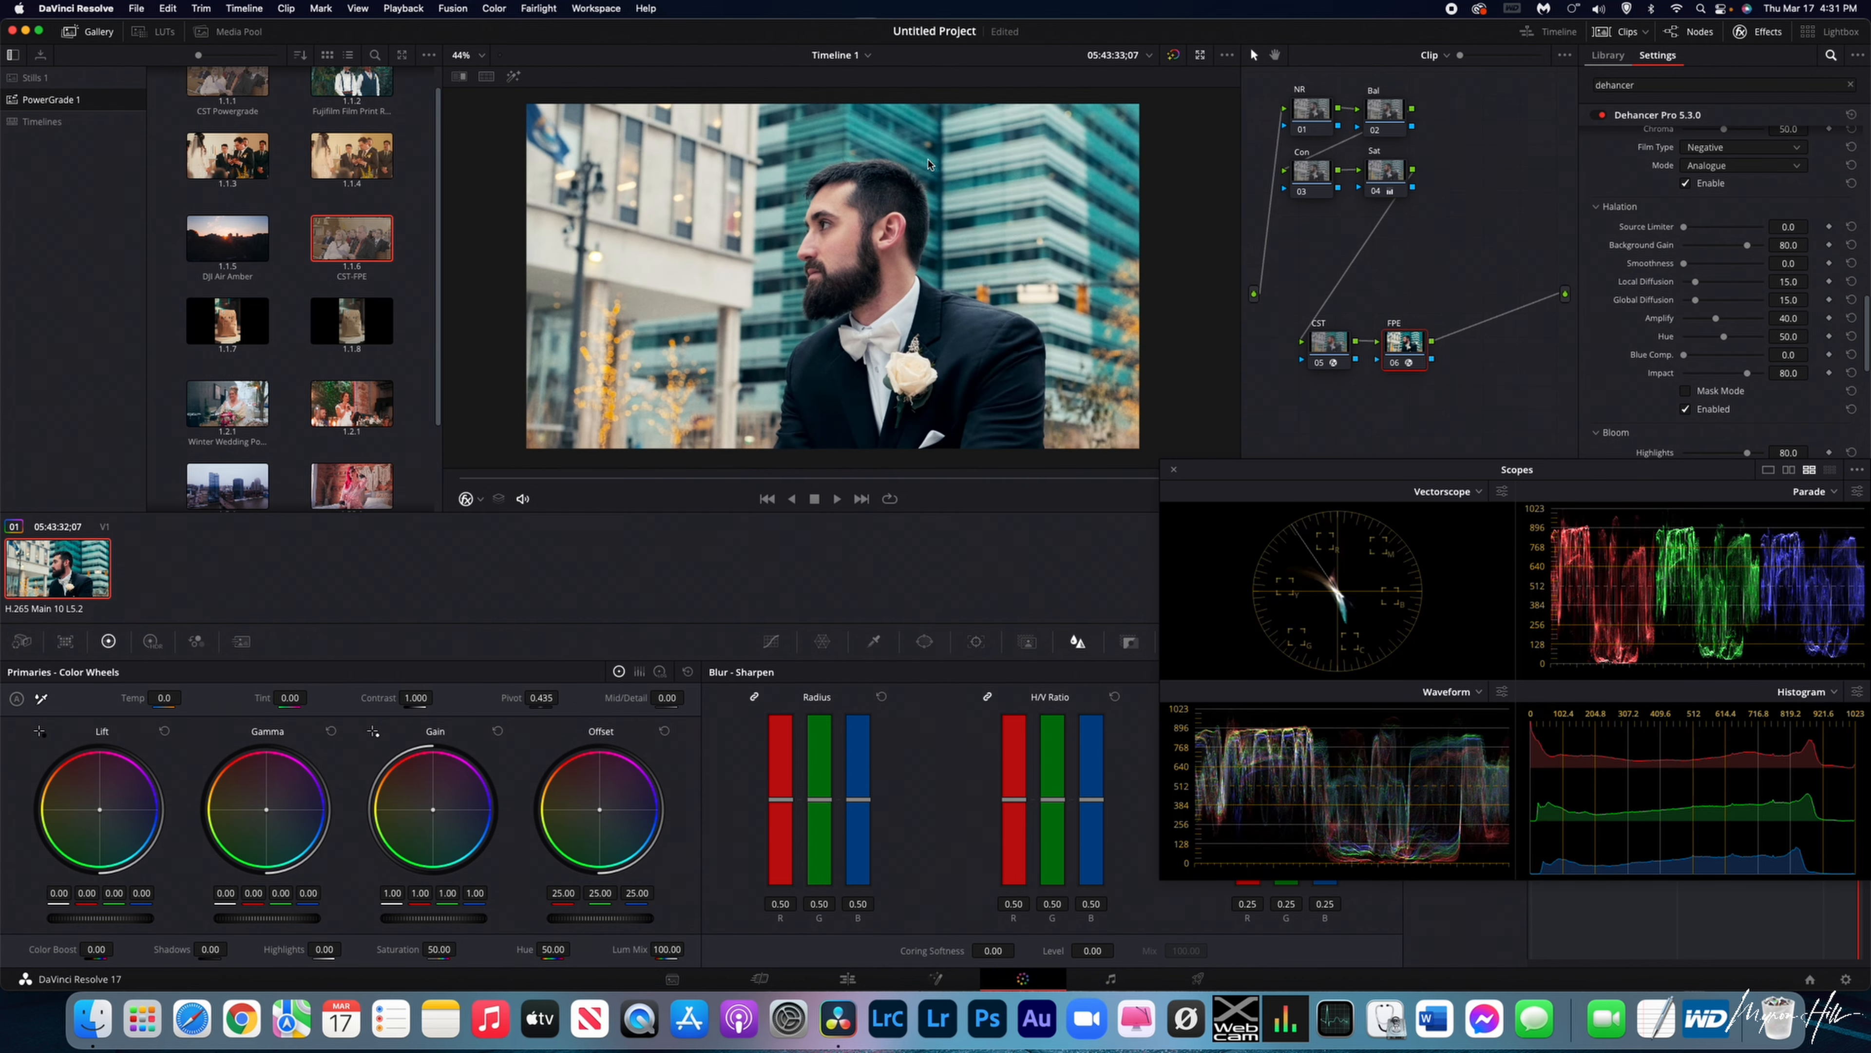
Enable Bloom with its default settings and look through the Vignette, Film Breath and Gate Weave settings.
{"action": "scroll", "coordinate": [1717, 327], "scroll_direction": "down", "scroll_amount": 5}
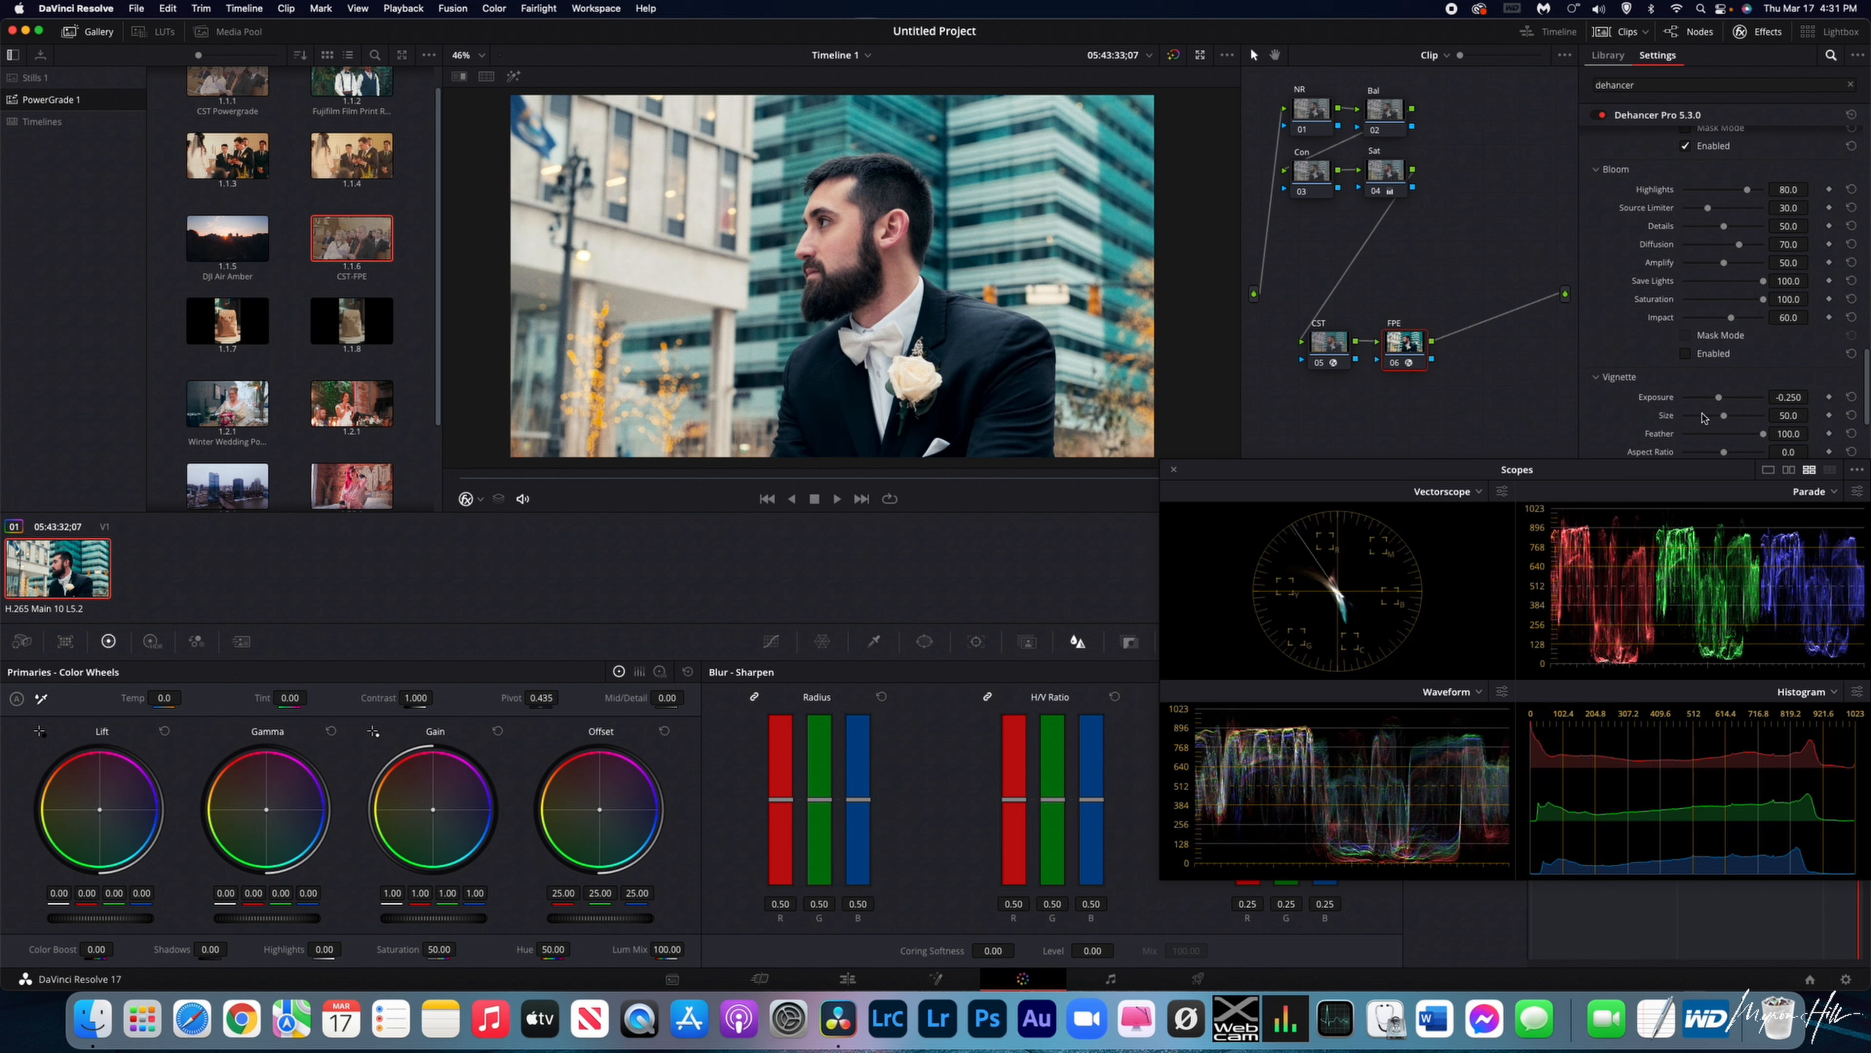
{"action": "left_click", "coordinate": [1687, 354]}
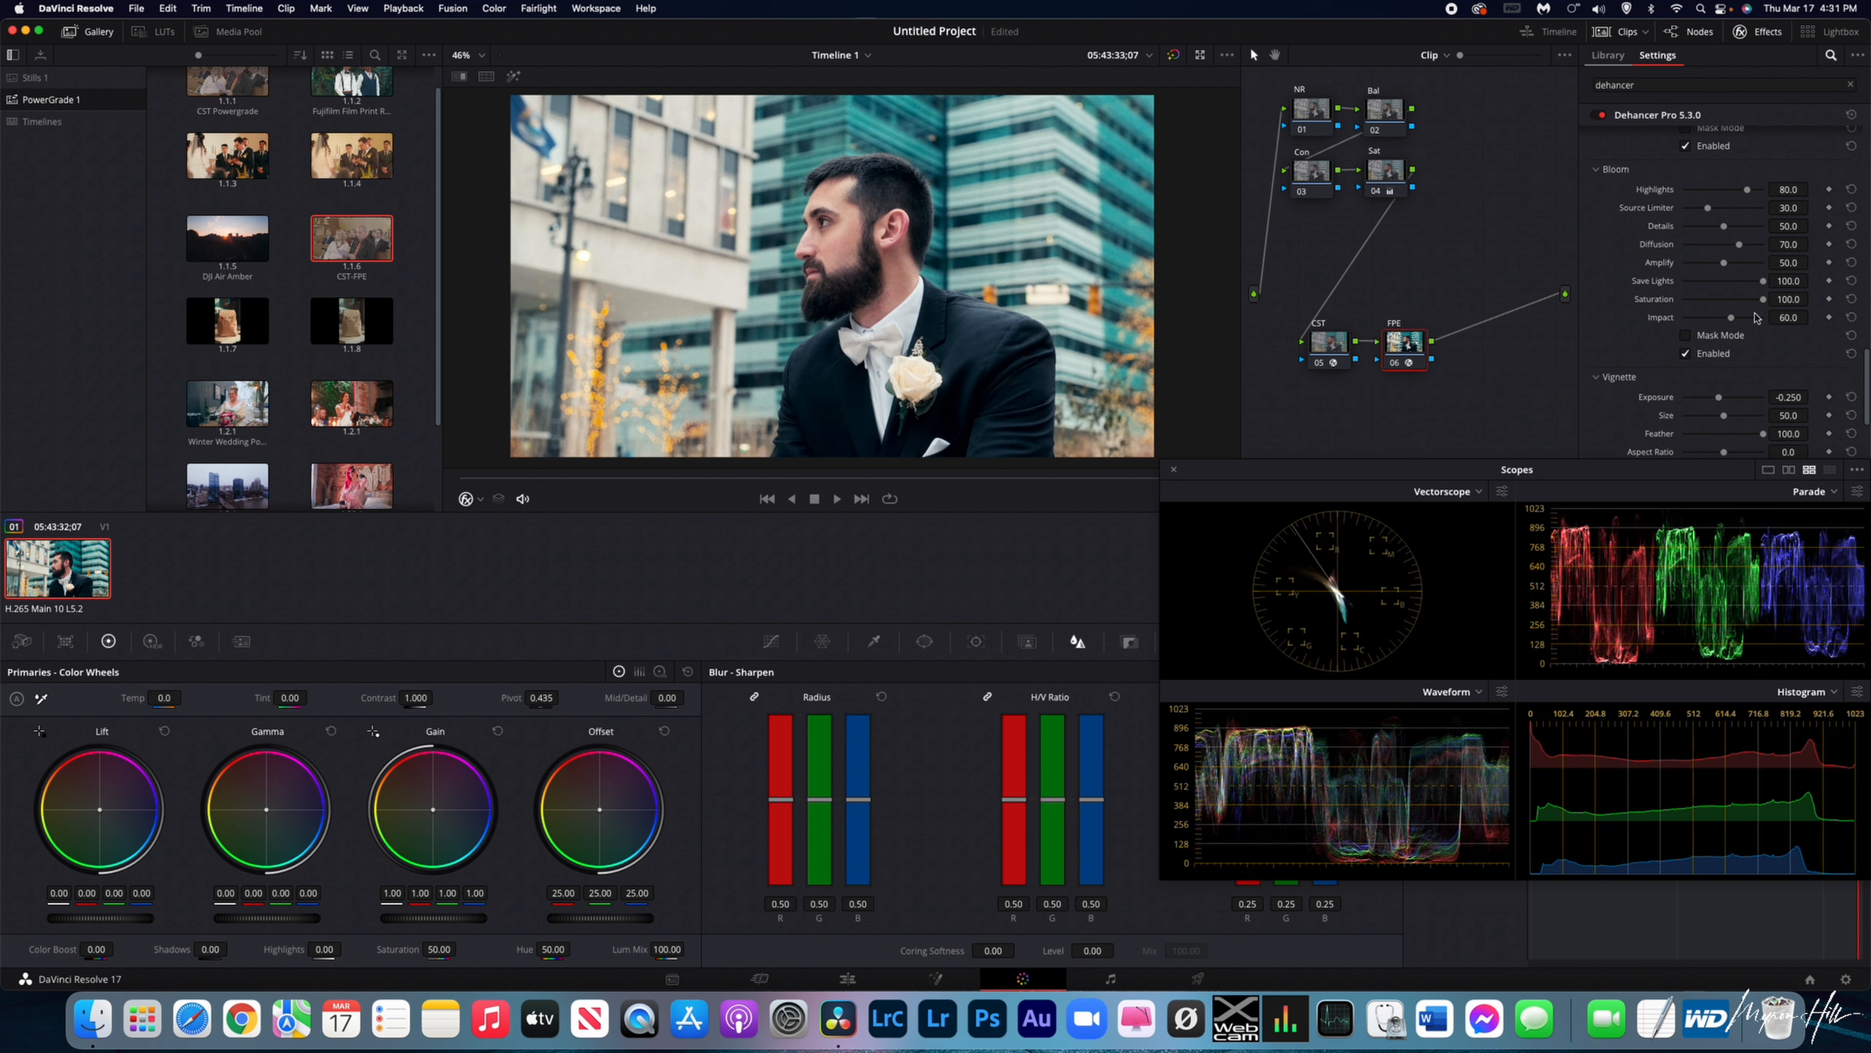
{"action": "scroll", "coordinate": [1830, 320], "scroll_direction": "down", "scroll_amount": 5}
{"action": "scroll", "coordinate": [1429, 299], "scroll_direction": "down", "scroll_amount": 1}
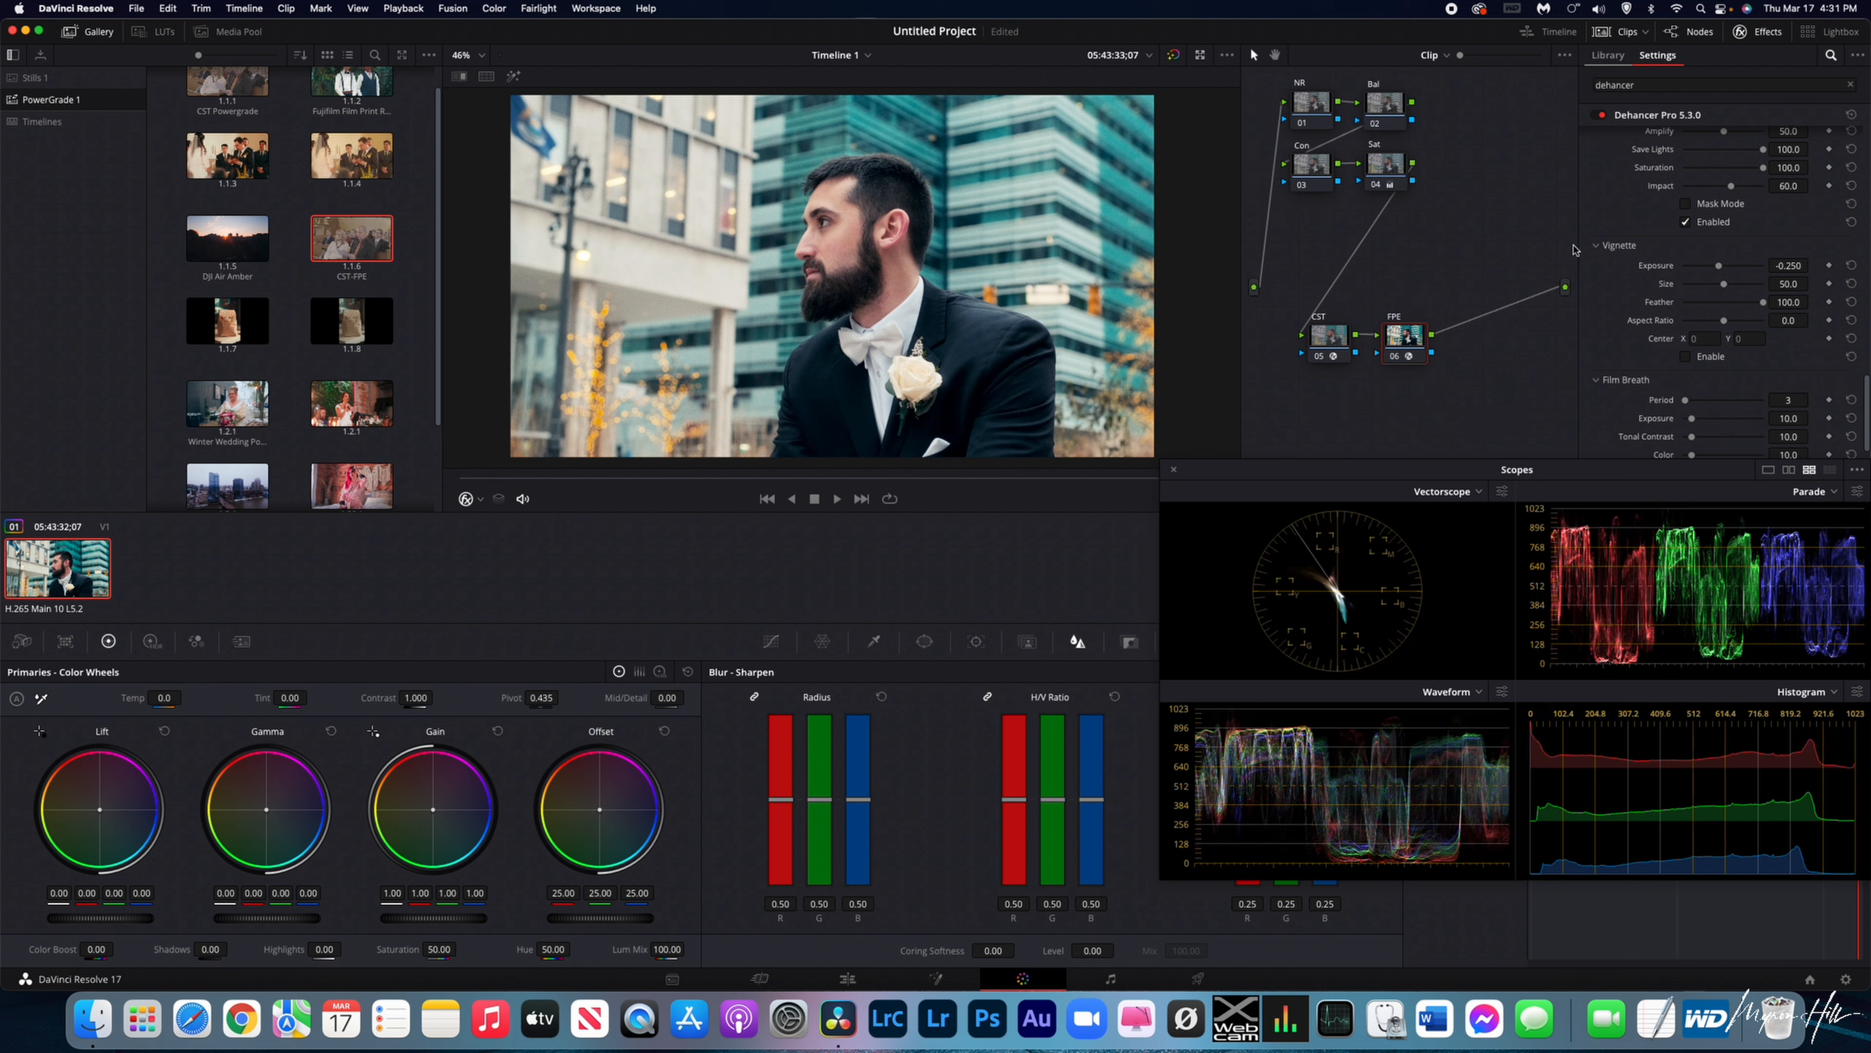
{"action": "scroll", "coordinate": [1662, 291], "scroll_direction": "down", "scroll_amount": 3}
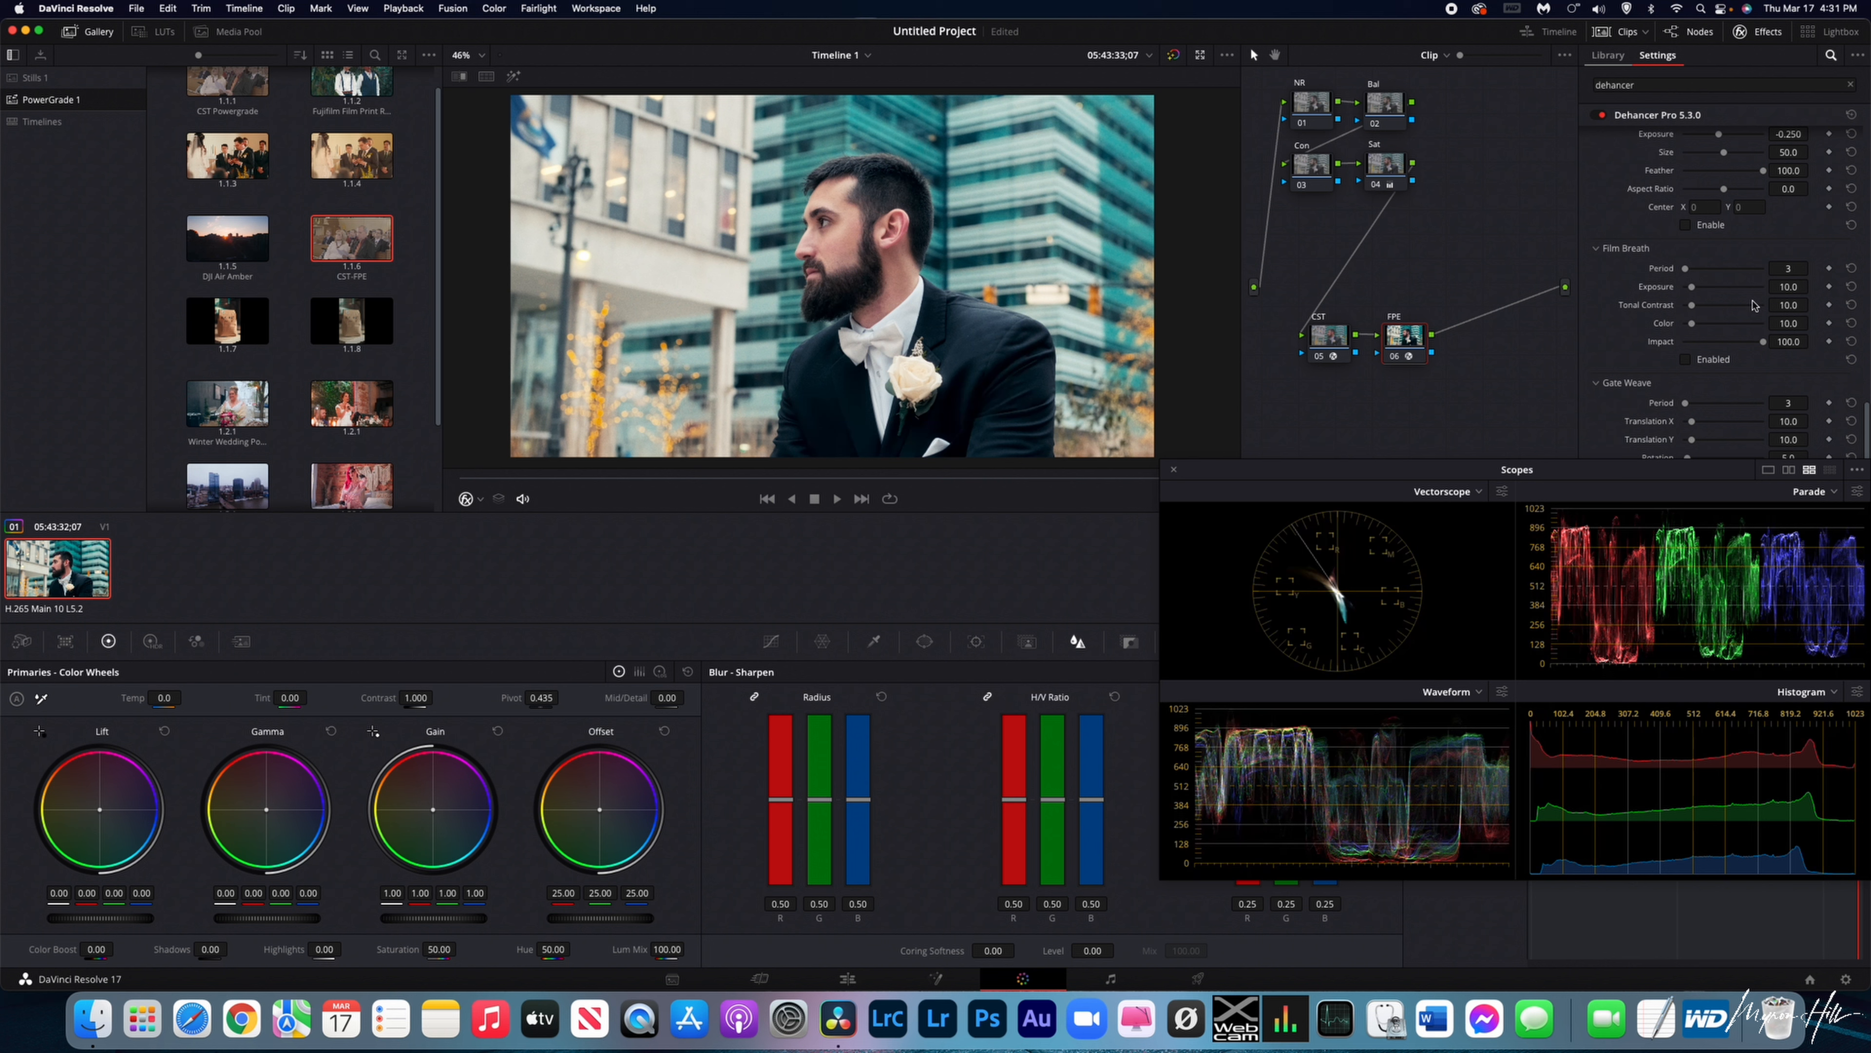
{"action": "scroll", "coordinate": [1742, 305], "scroll_direction": "down", "scroll_amount": 3}
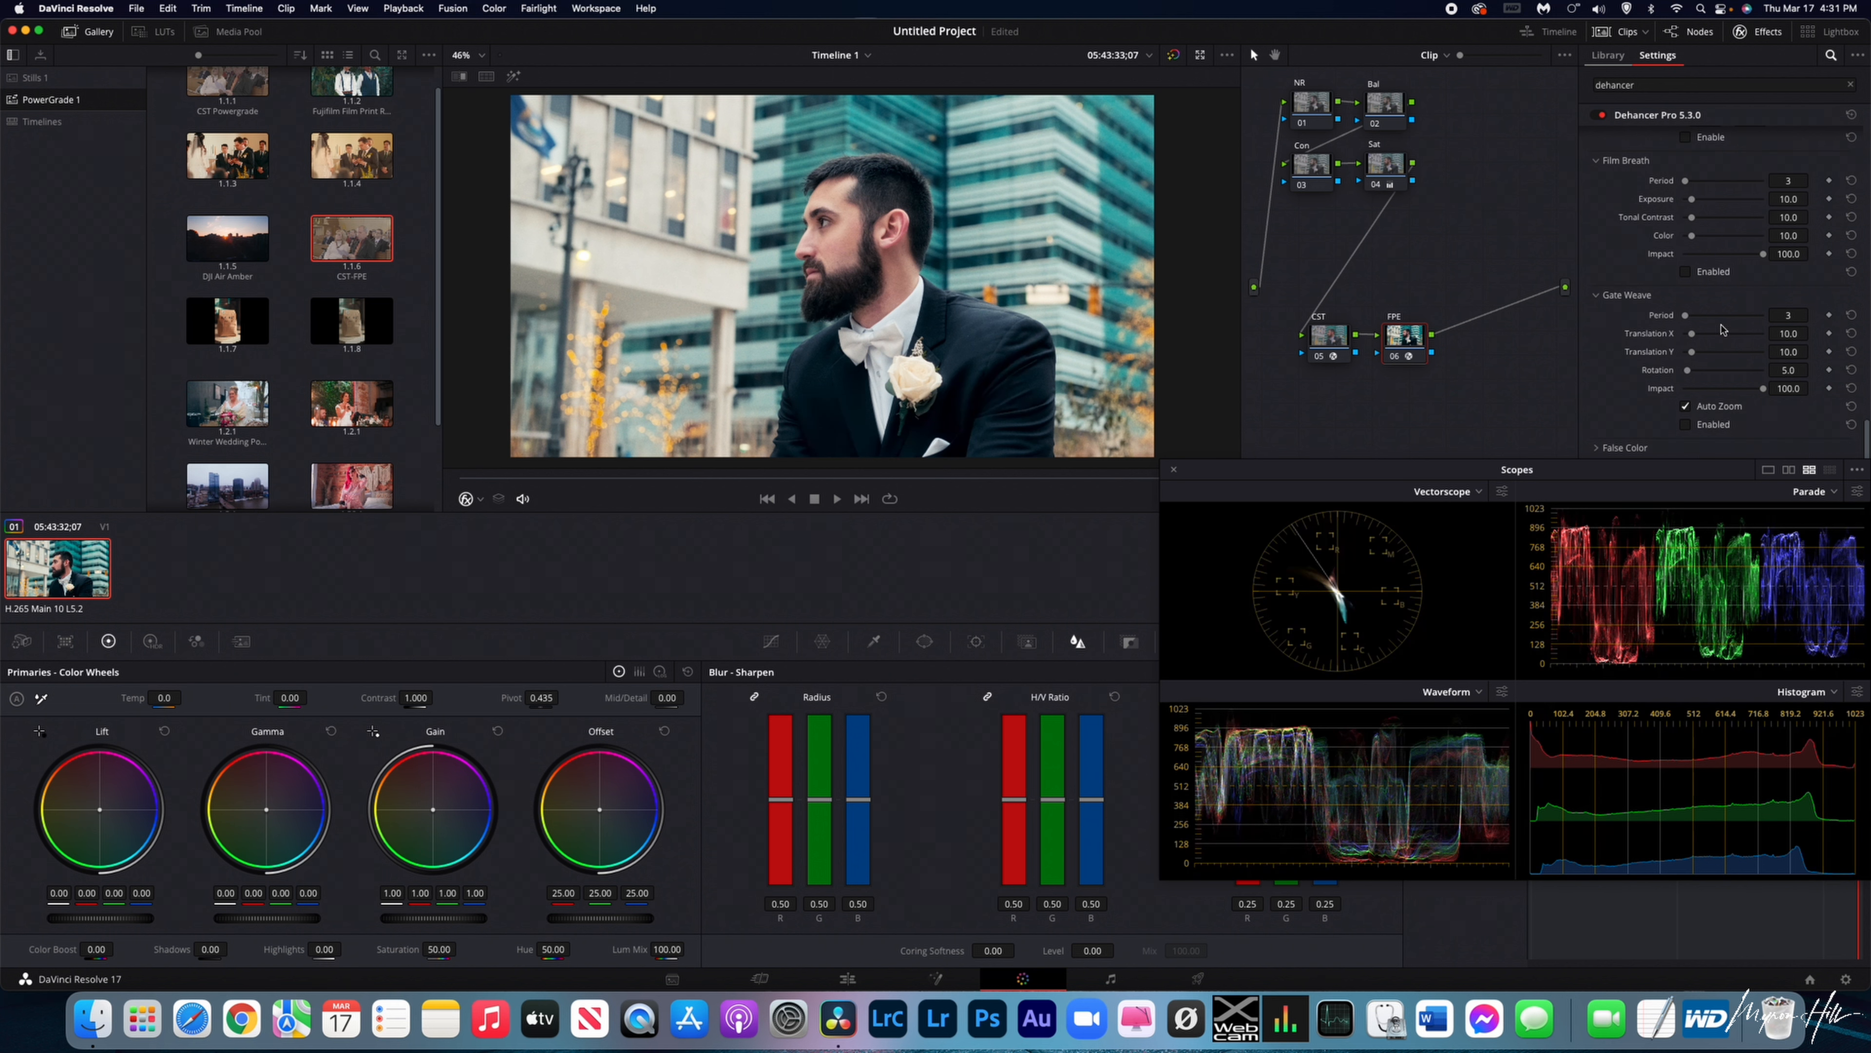
Compare the look at an output Total Impact of 0 and 100, and set it to about 95.4.
{"action": "scroll", "coordinate": [865, 252], "scroll_direction": "up", "scroll_amount": 6}
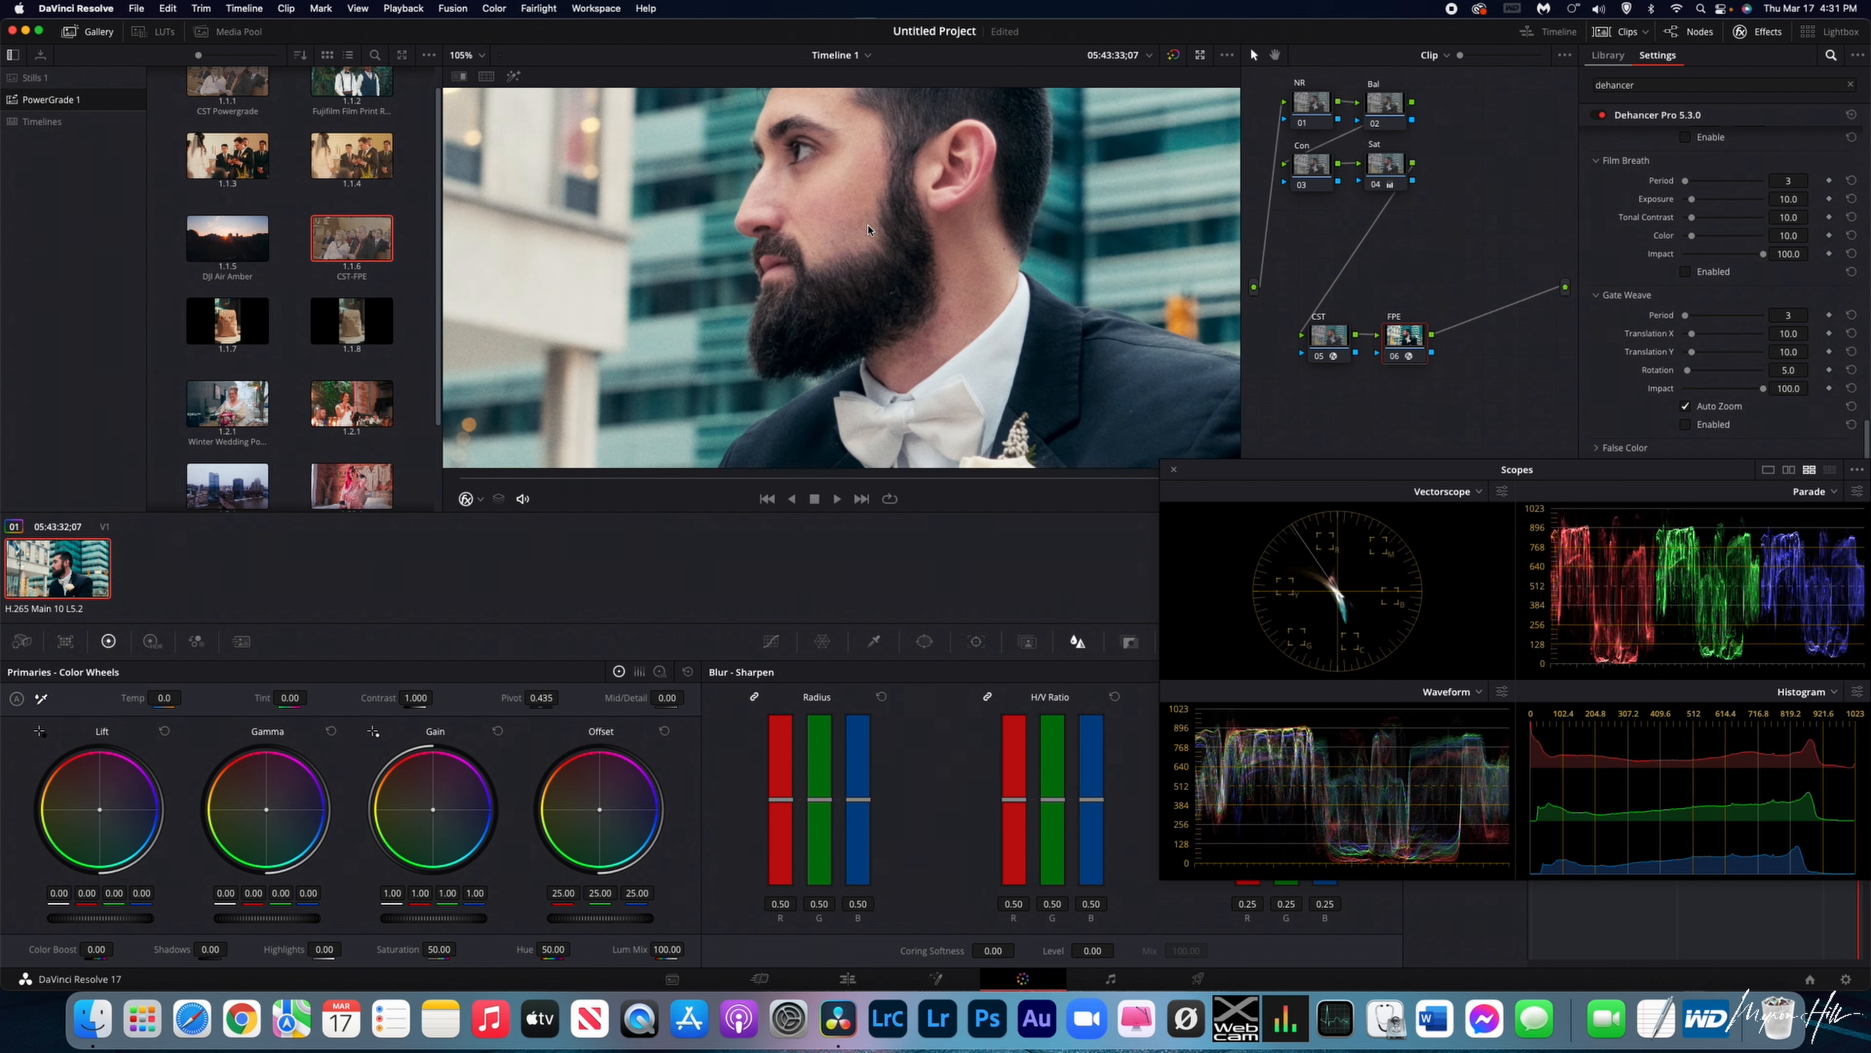
{"action": "scroll", "coordinate": [1626, 395], "scroll_direction": "down", "scroll_amount": 3}
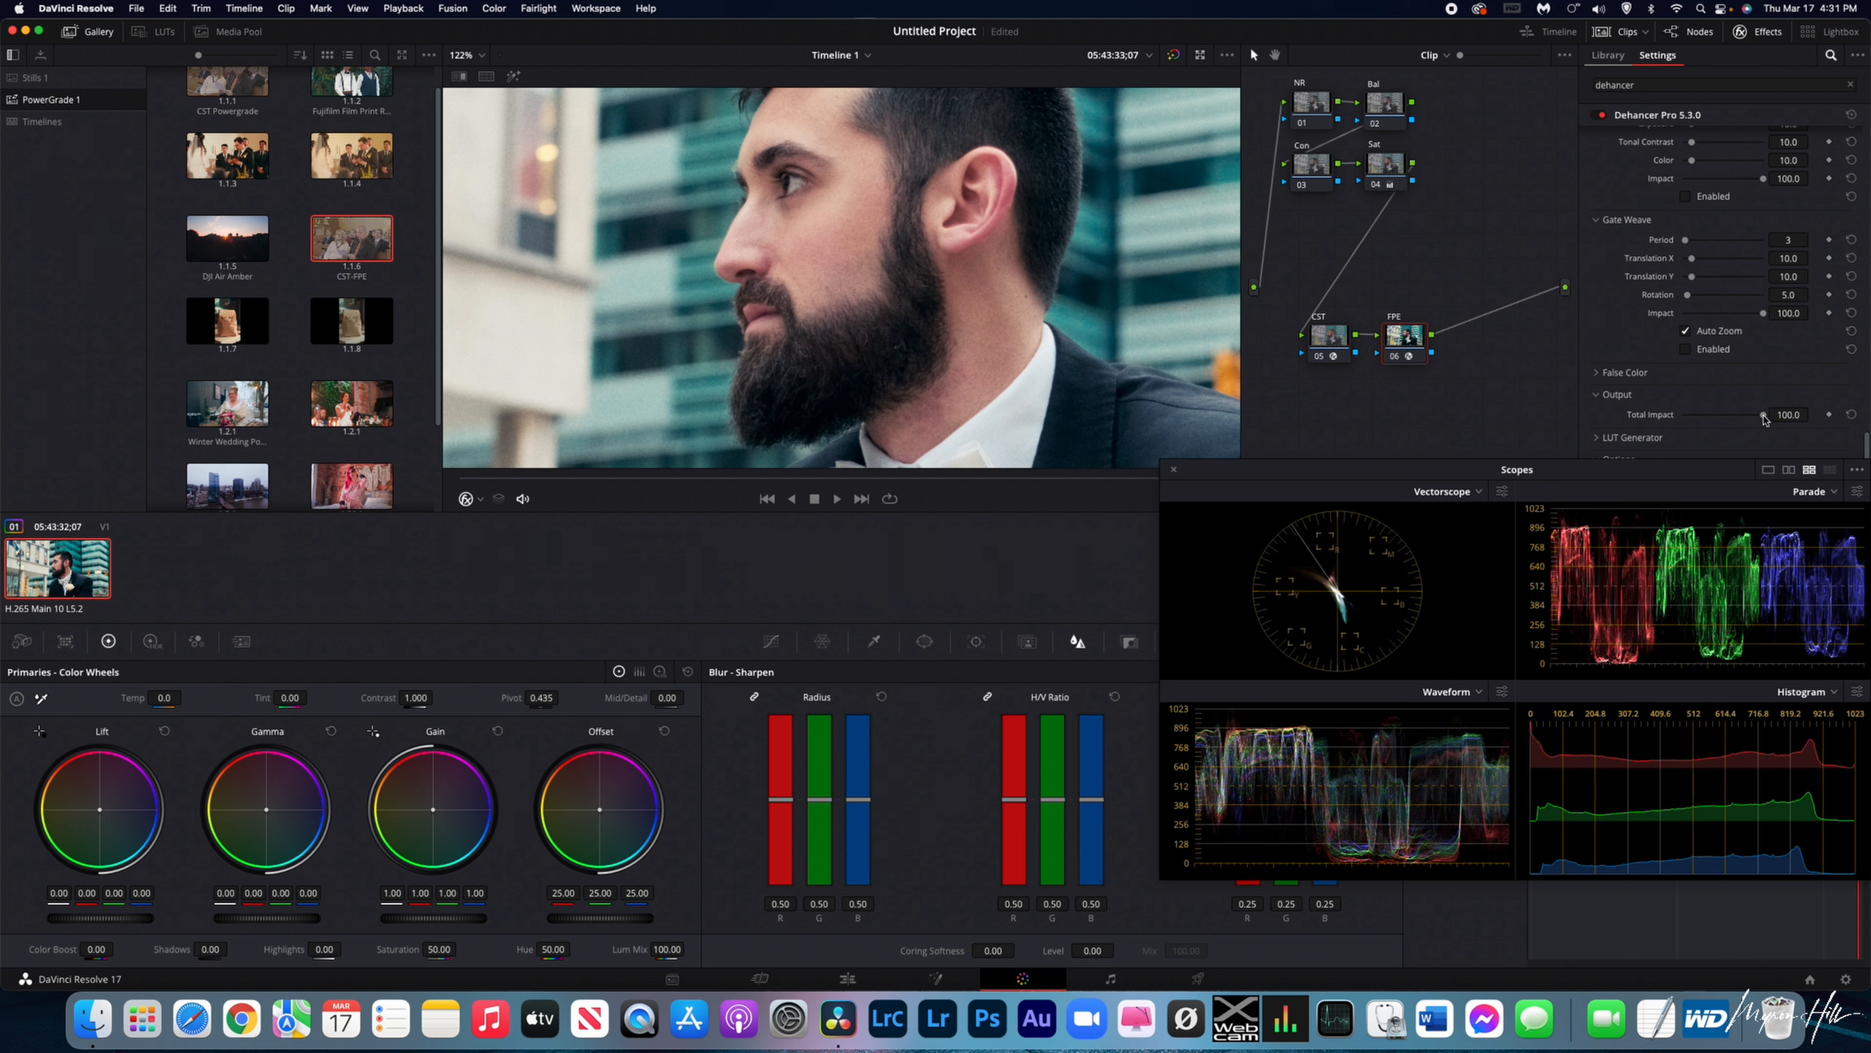
{"action": "left_click_drag", "start_coordinate": [1764, 419], "coordinate": [1682, 419]}
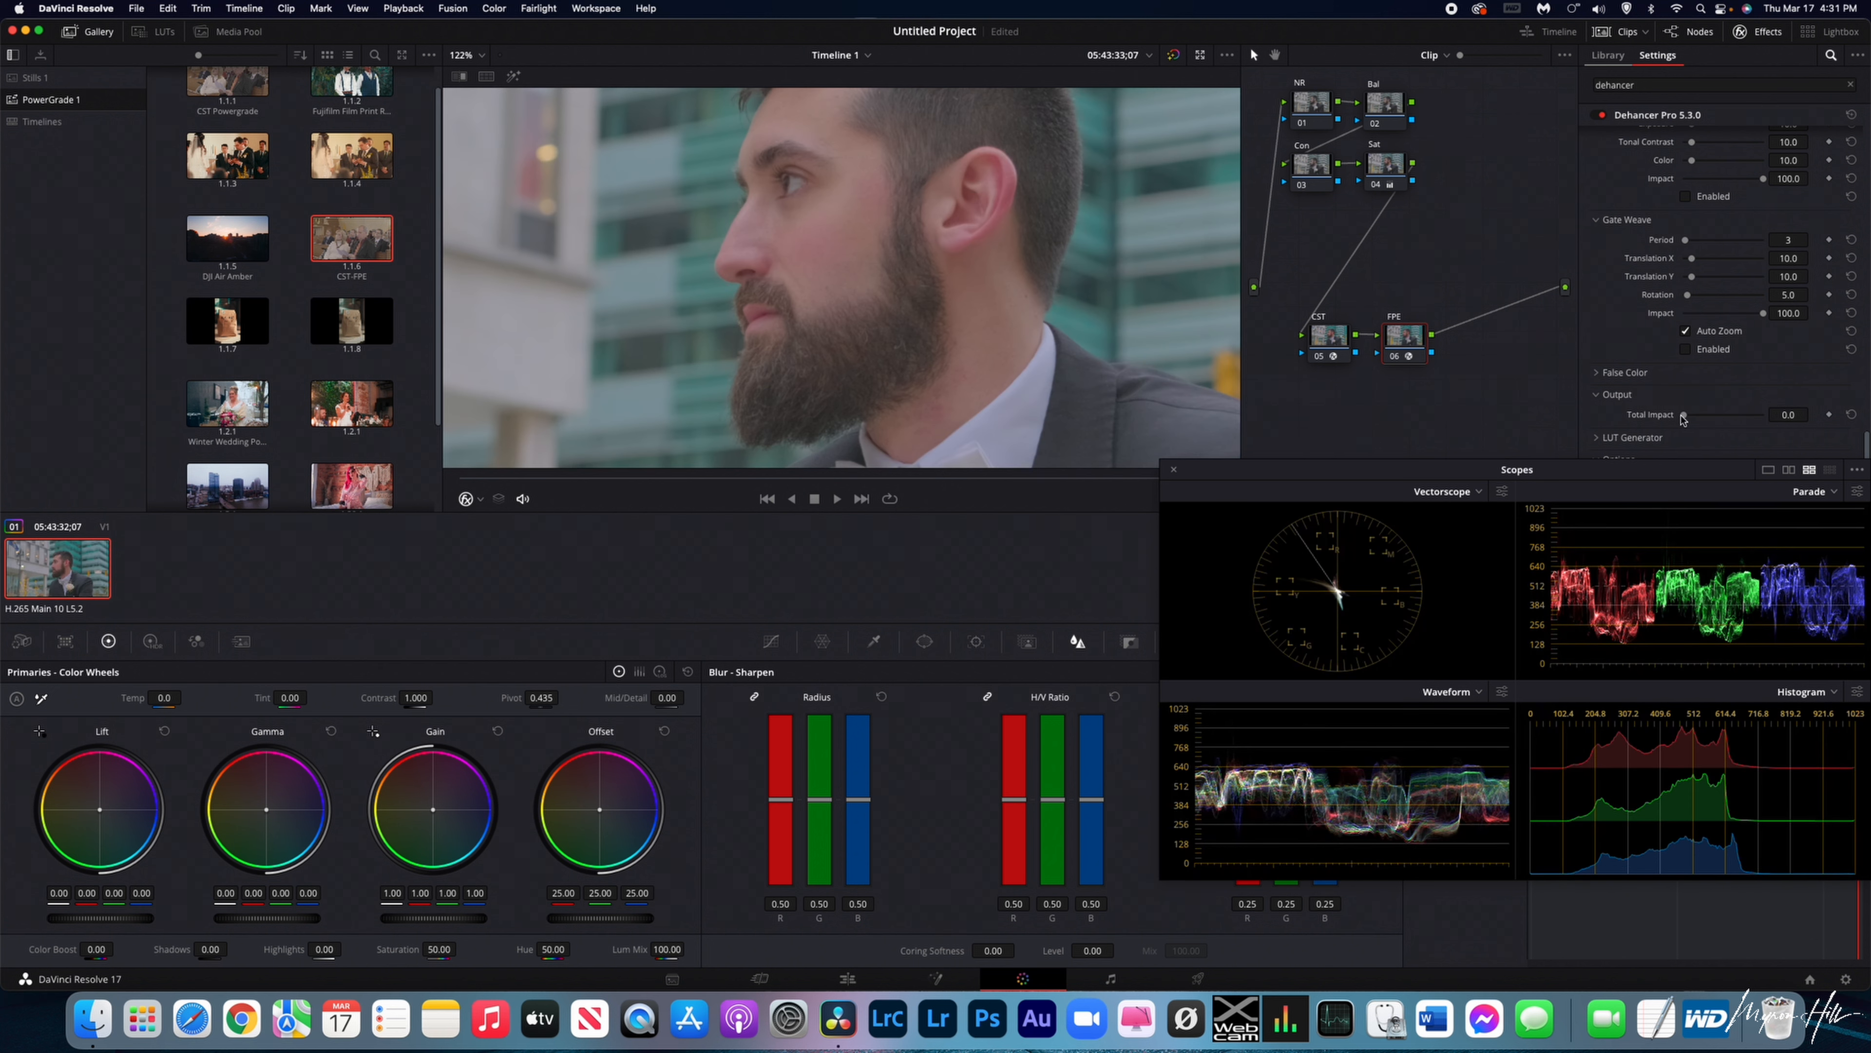
{"action": "left_click_drag", "start_coordinate": [1684, 415], "coordinate": [1810, 421]}
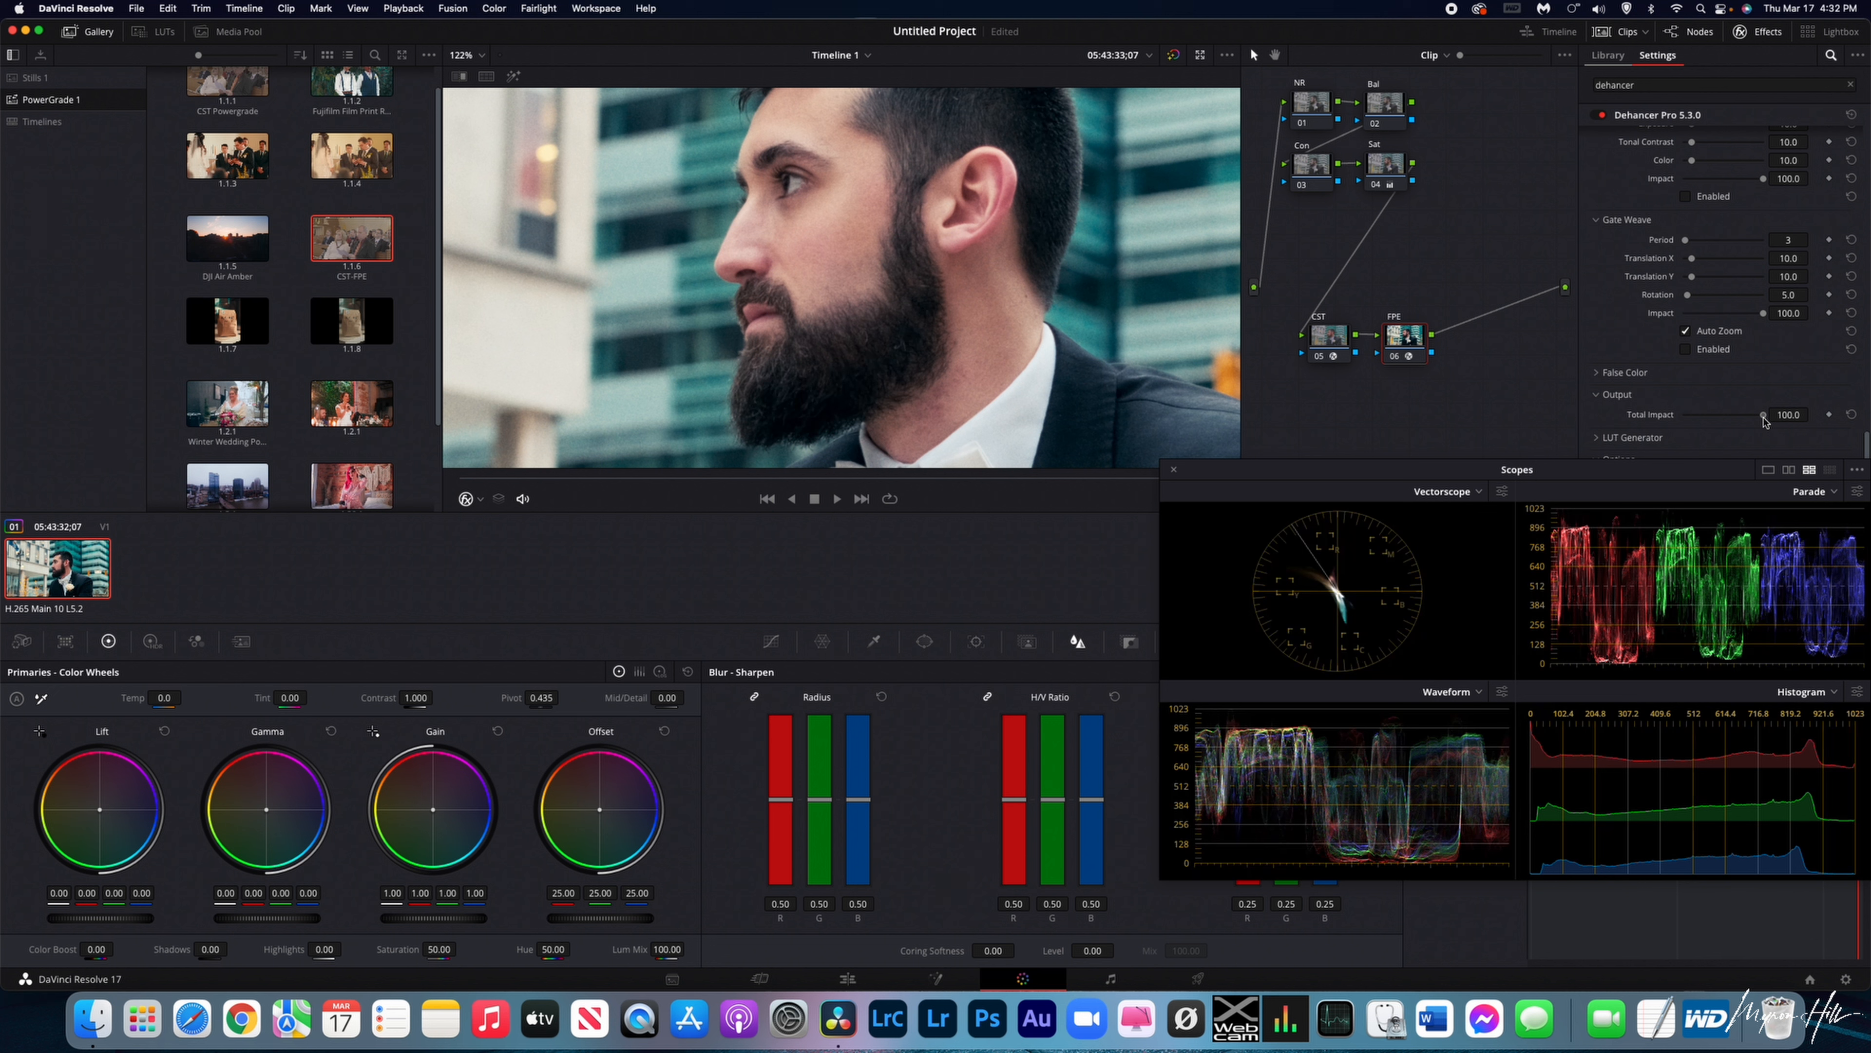
{"action": "left_click_drag", "start_coordinate": [1763, 417], "coordinate": [1760, 422]}
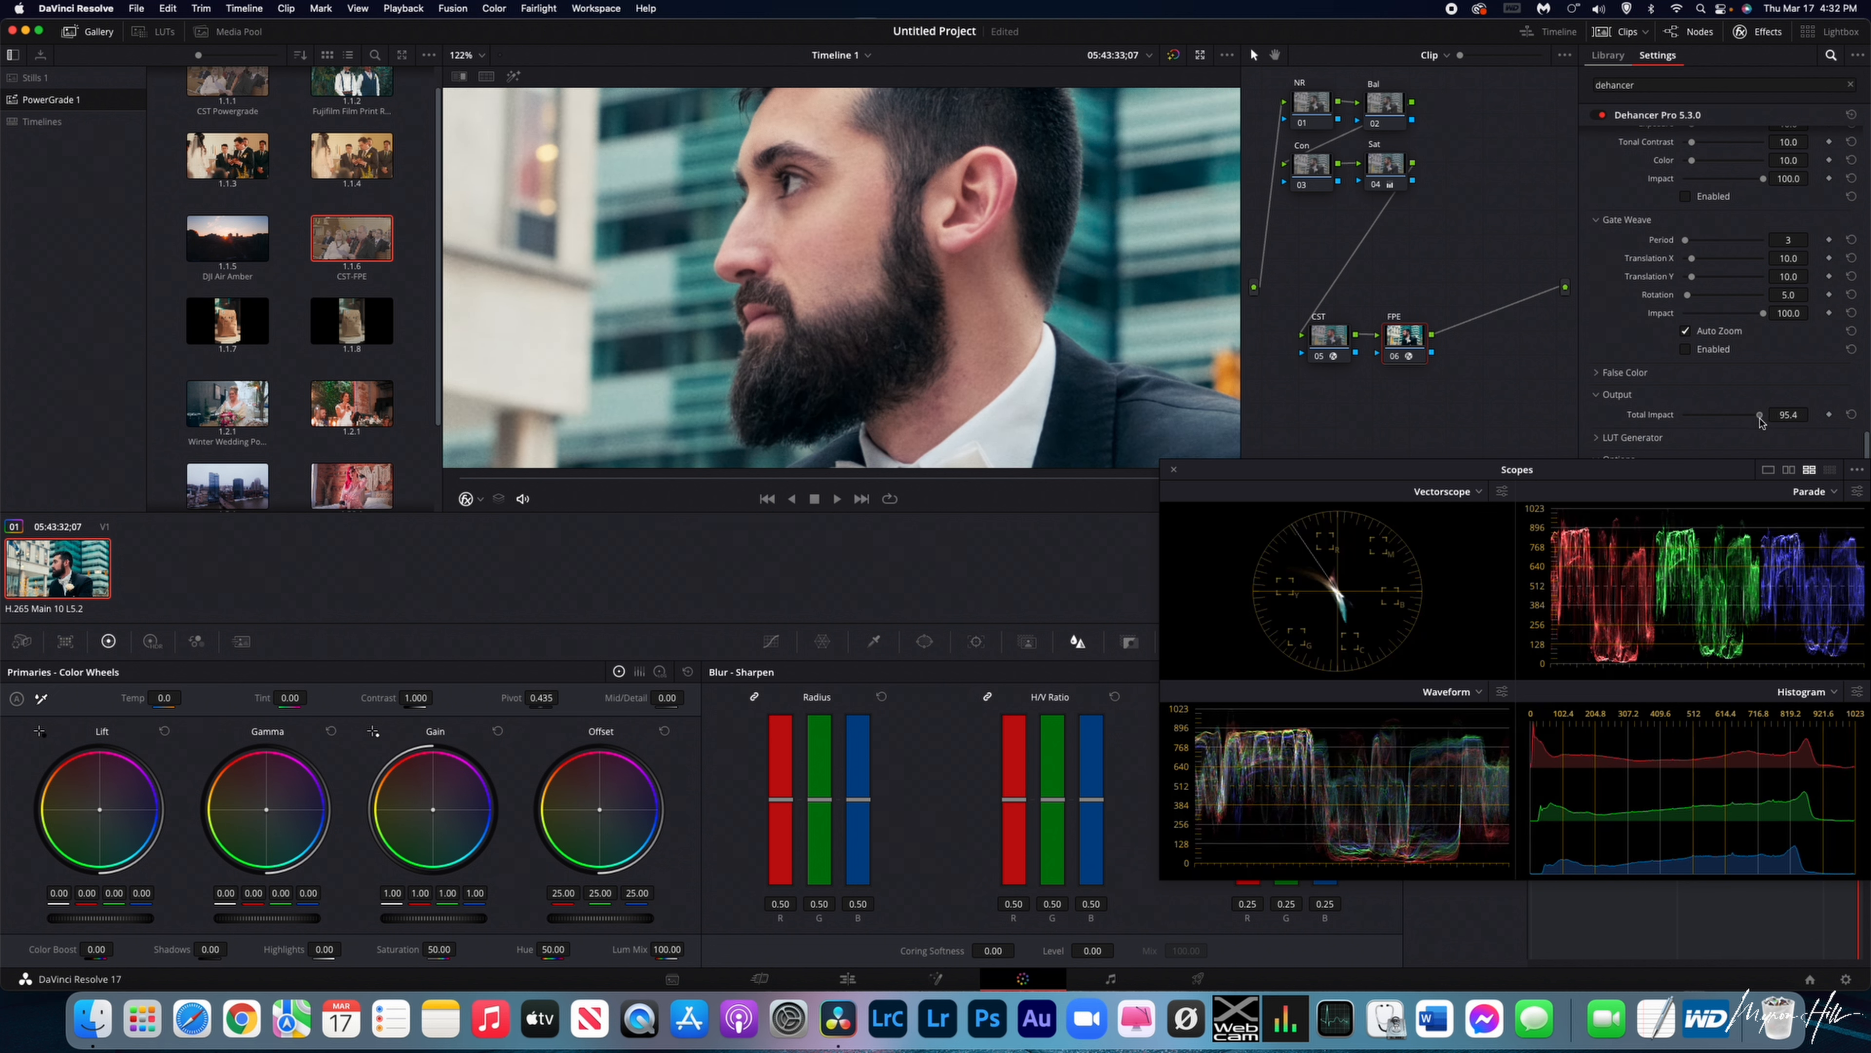
{"action": "scroll", "coordinate": [1068, 235], "scroll_direction": "down", "scroll_amount": 3}
{"action": "scroll", "coordinate": [1087, 235], "scroll_direction": "down", "scroll_amount": 4}
{"action": "scroll", "coordinate": [1085, 235], "scroll_direction": "up", "scroll_amount": 2}
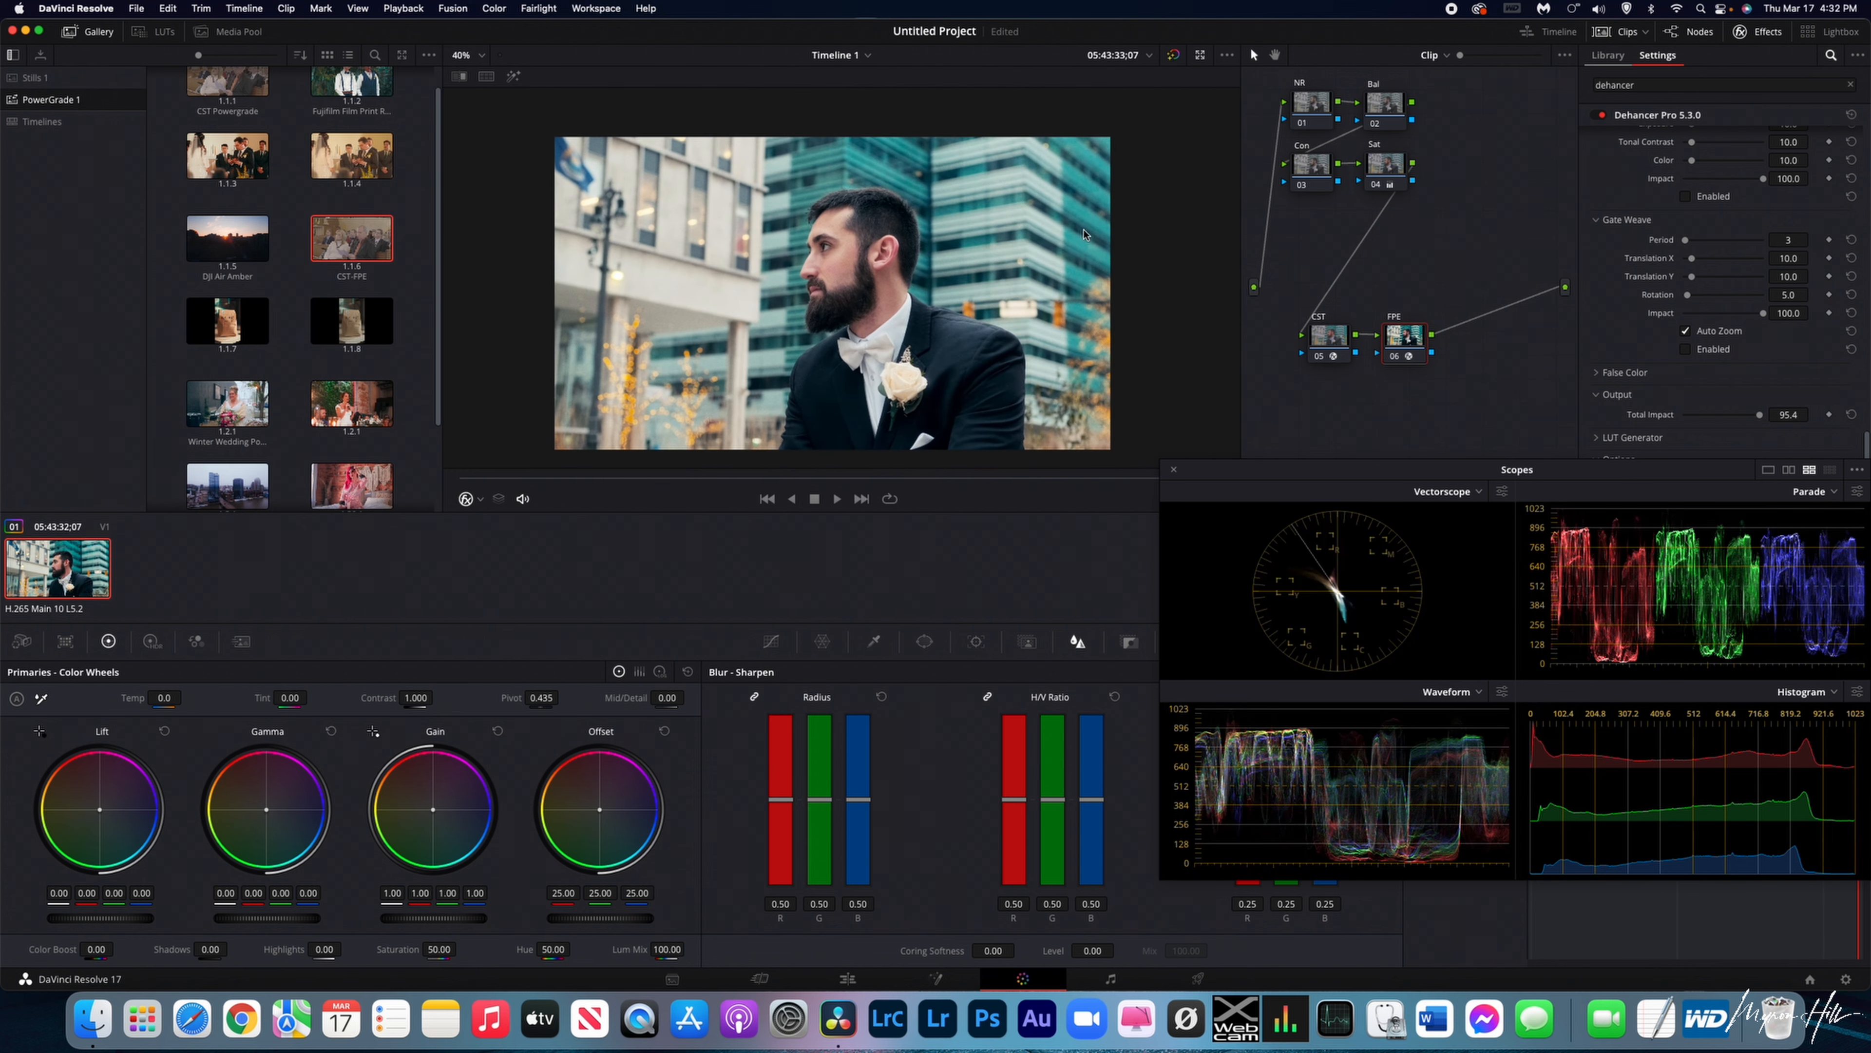
{"action": "scroll", "coordinate": [1083, 234], "scroll_direction": "up", "scroll_amount": 1}
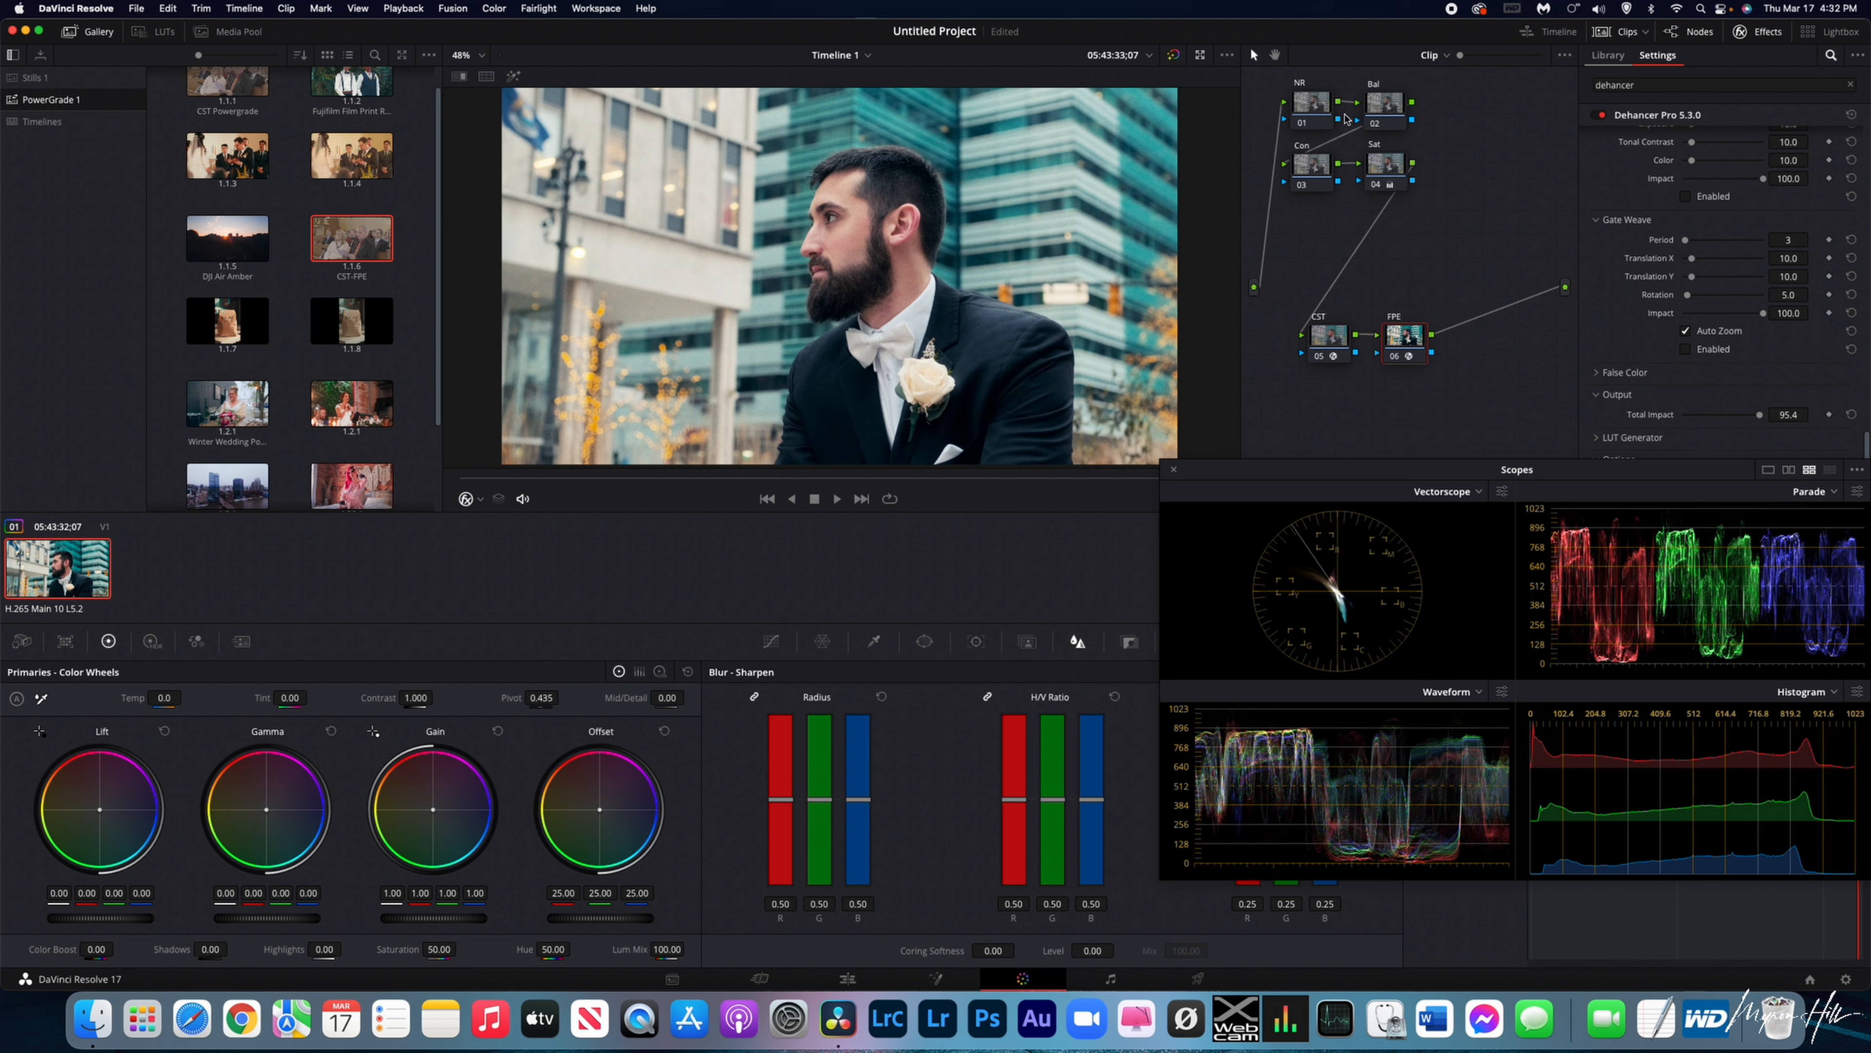
Add a serial node after the Sat node, label it HSL and place it below the first two node rows.
{"action": "left_click", "coordinate": [1383, 176]}
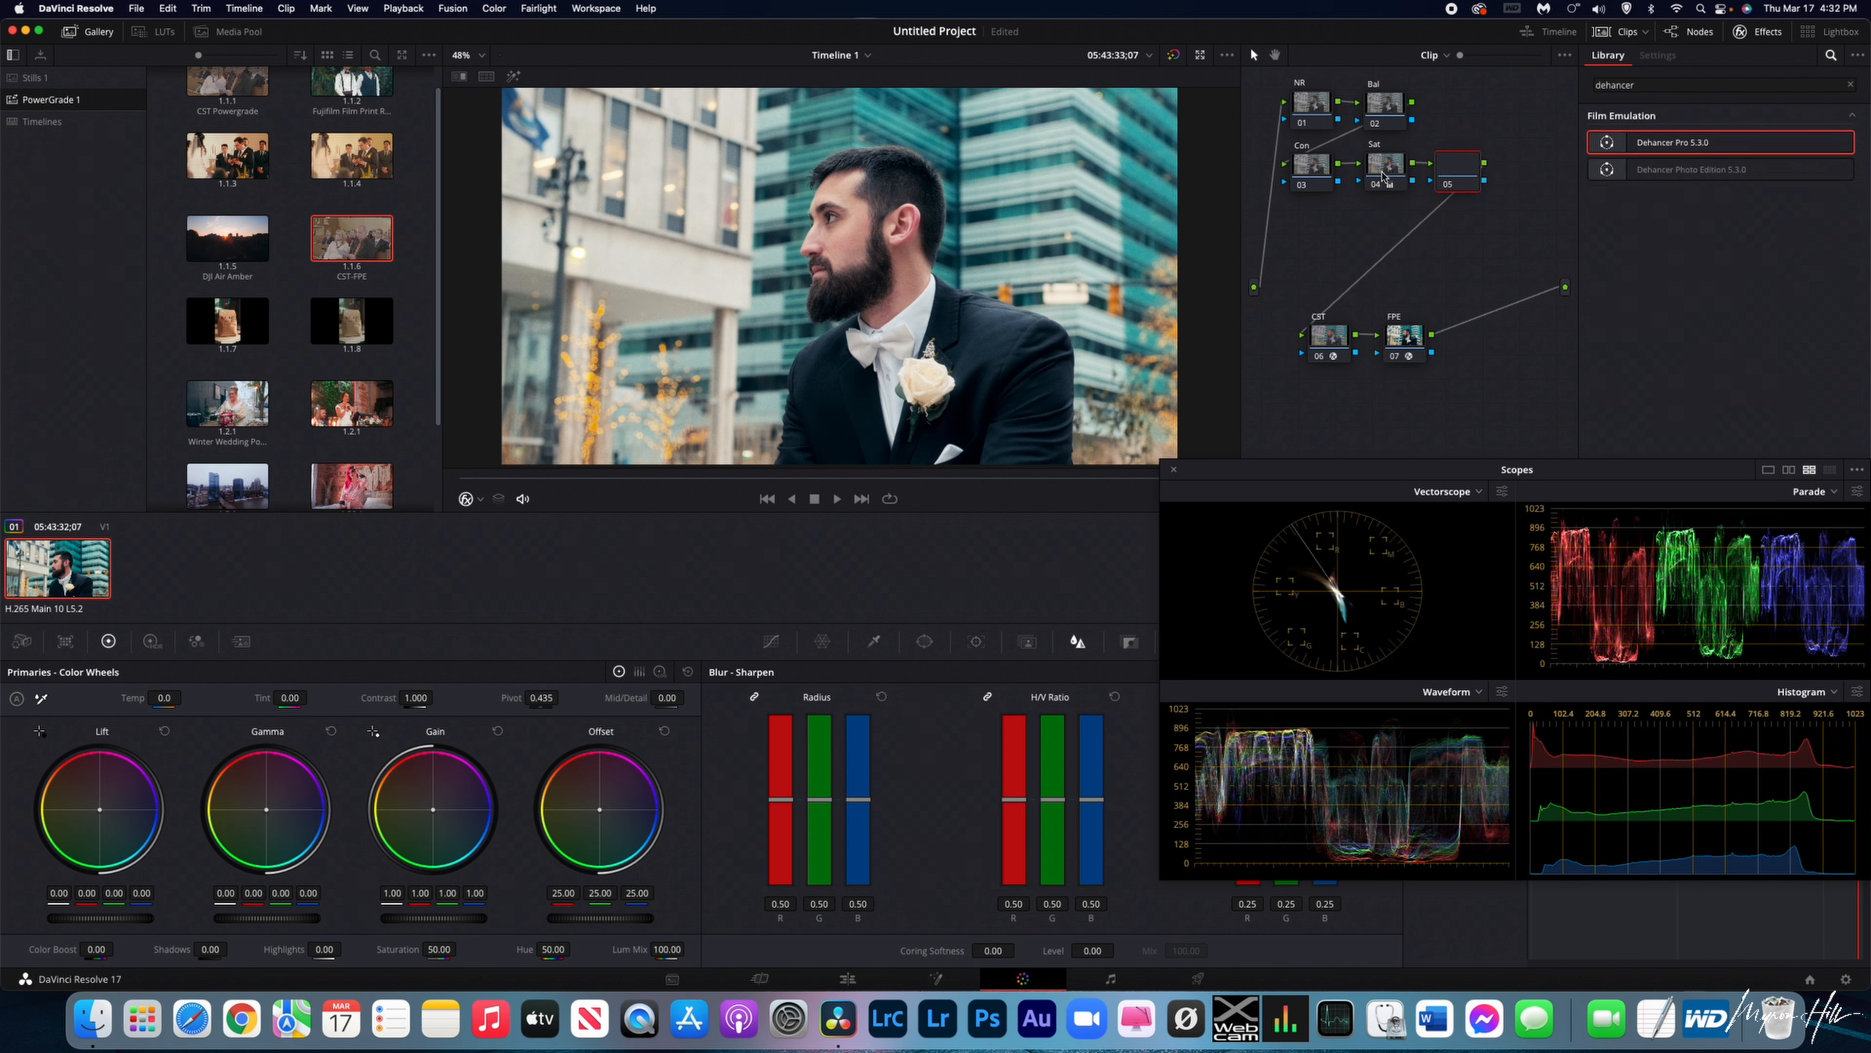
{"action": "key", "text": "alt+s"}
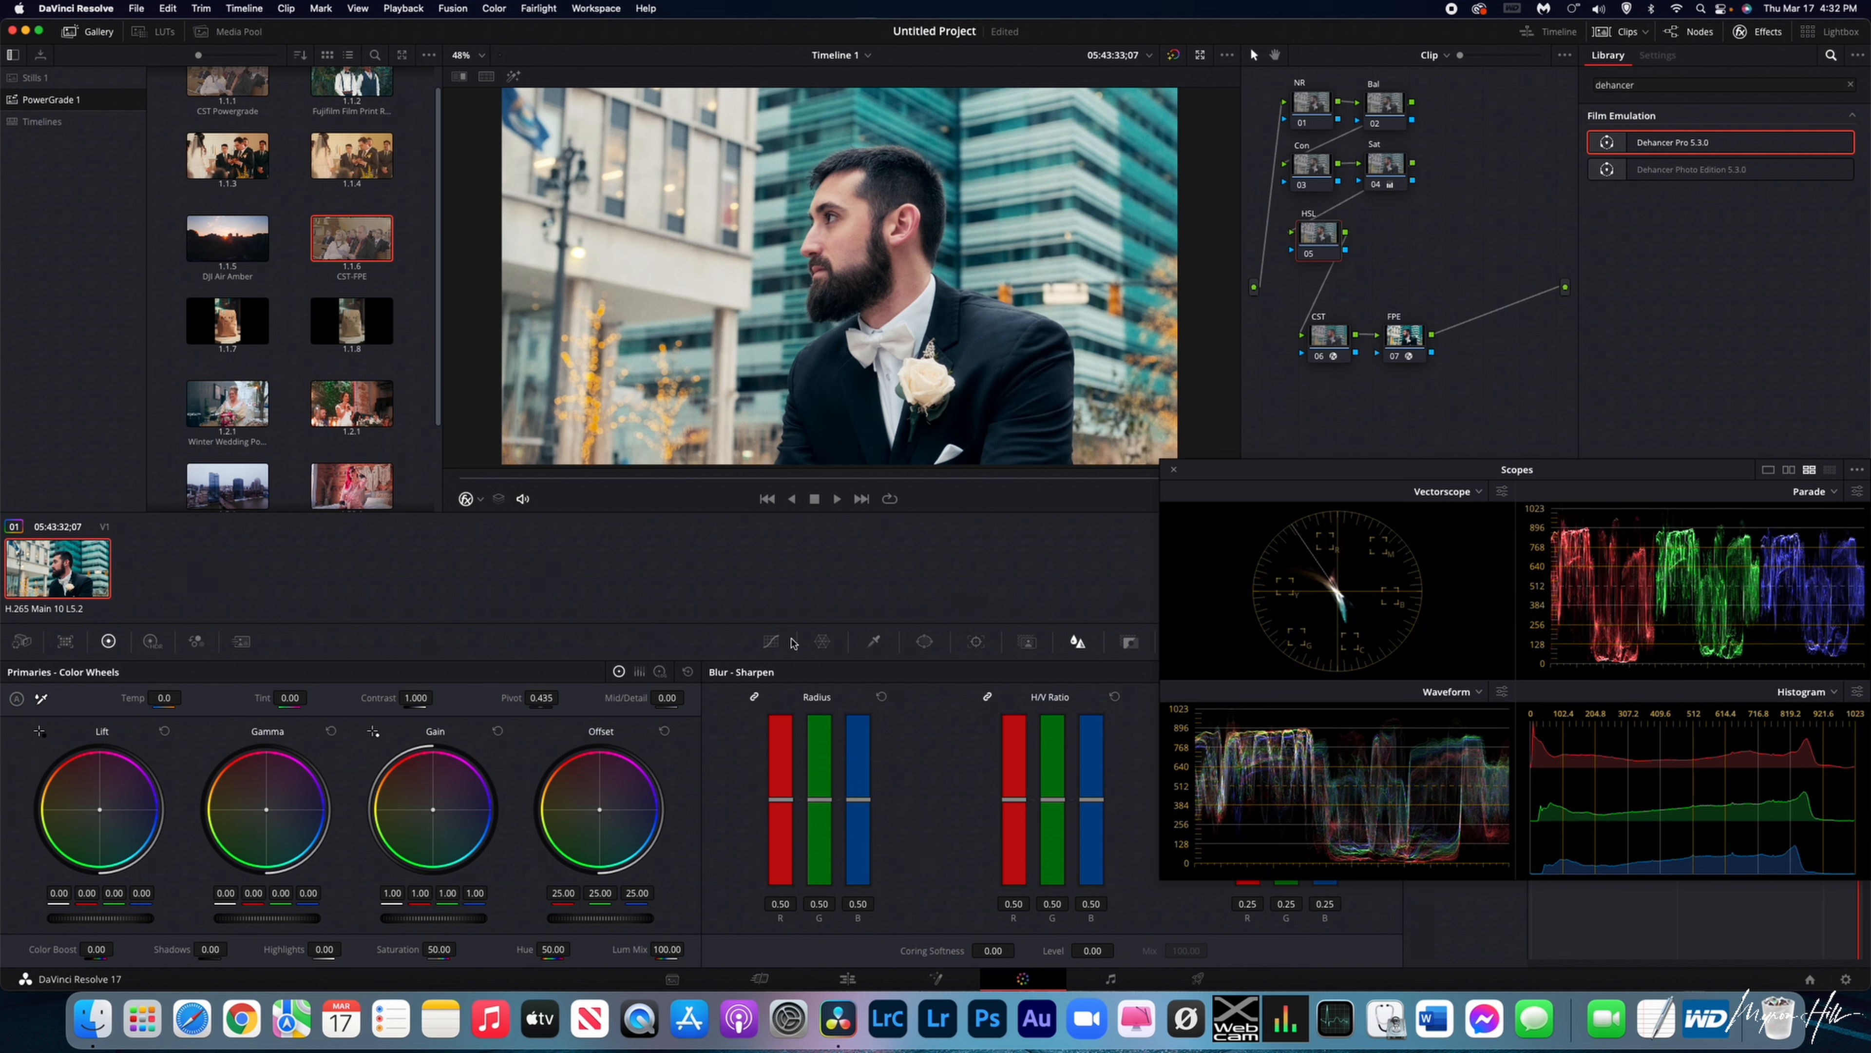
Shift the cyan tones on the HSL node with a Hue Vs Hue curve, setting Hue Rotate to about -38.53.
{"action": "left_click", "coordinate": [770, 642]}
{"action": "left_click_drag", "start_coordinate": [1524, 471], "coordinate": [1870, 597]}
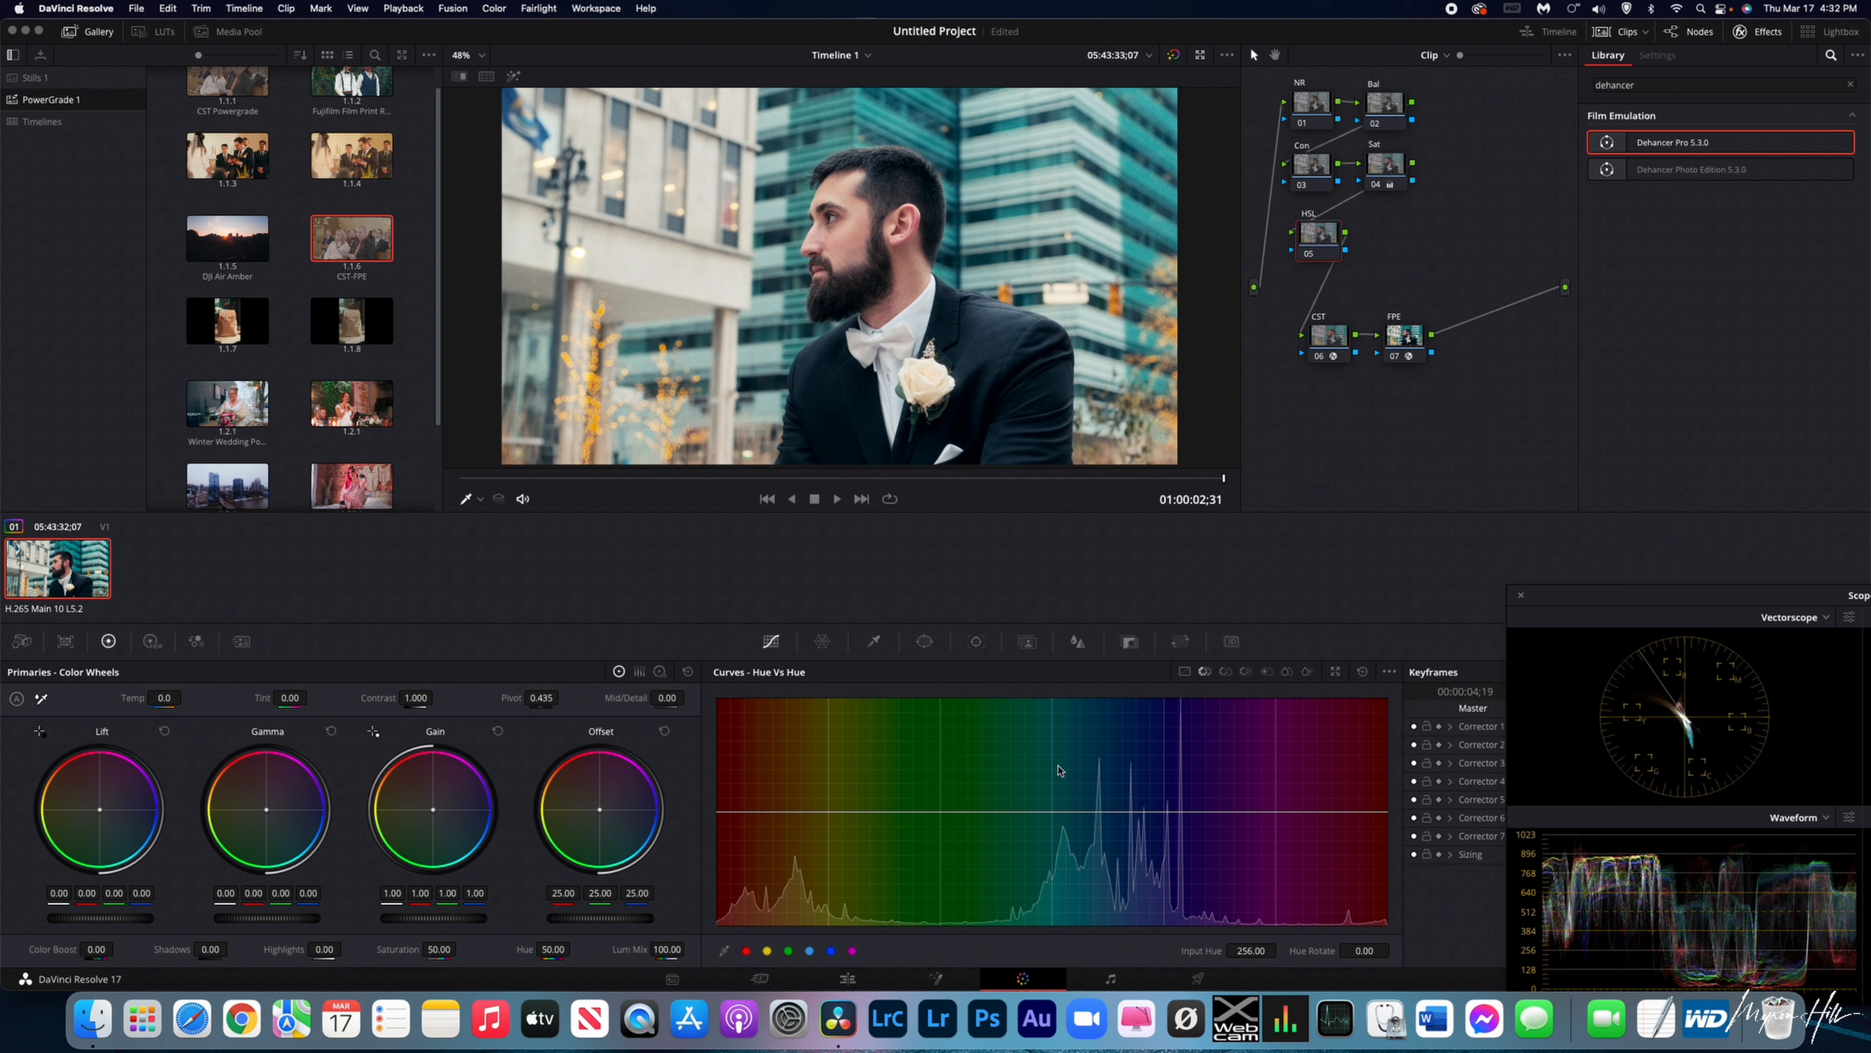
{"action": "left_click", "coordinate": [811, 950]}
{"action": "left_click_drag", "start_coordinate": [1053, 811], "coordinate": [1055, 838]}
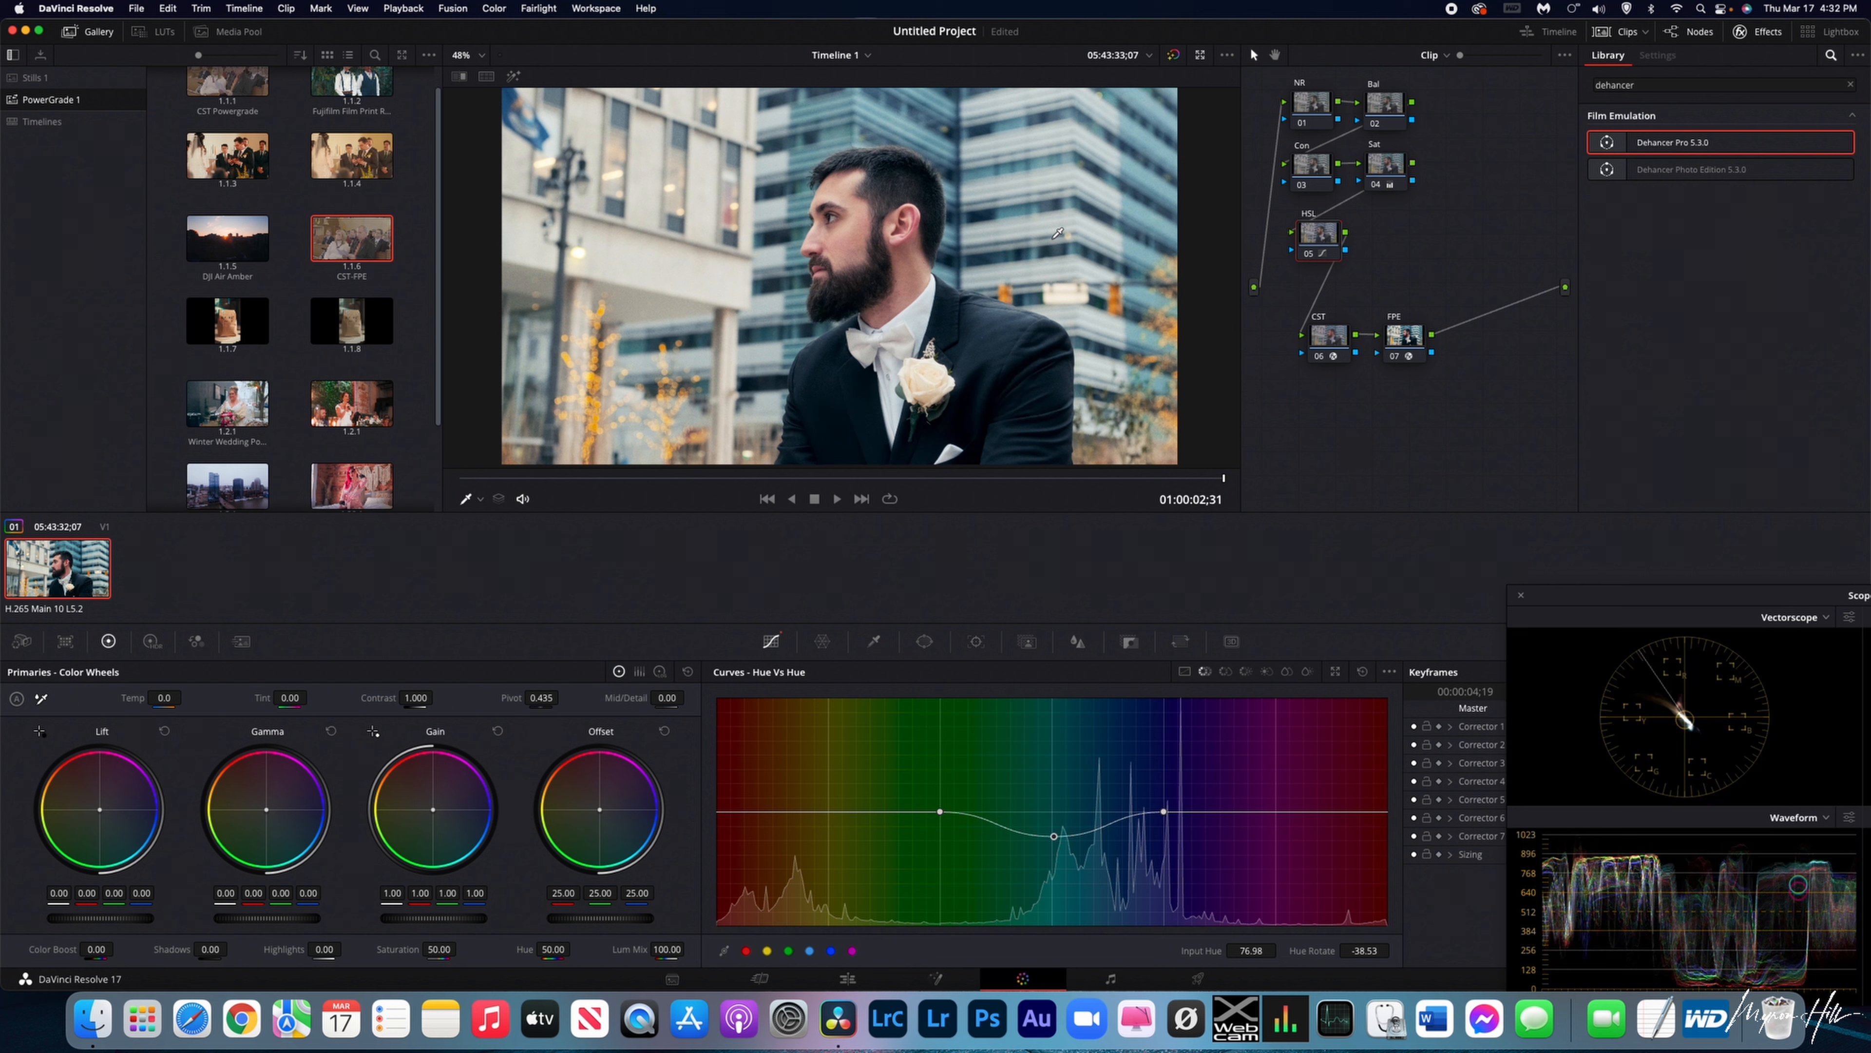
{"action": "left_click_drag", "start_coordinate": [1319, 234], "coordinate": [1328, 244]}
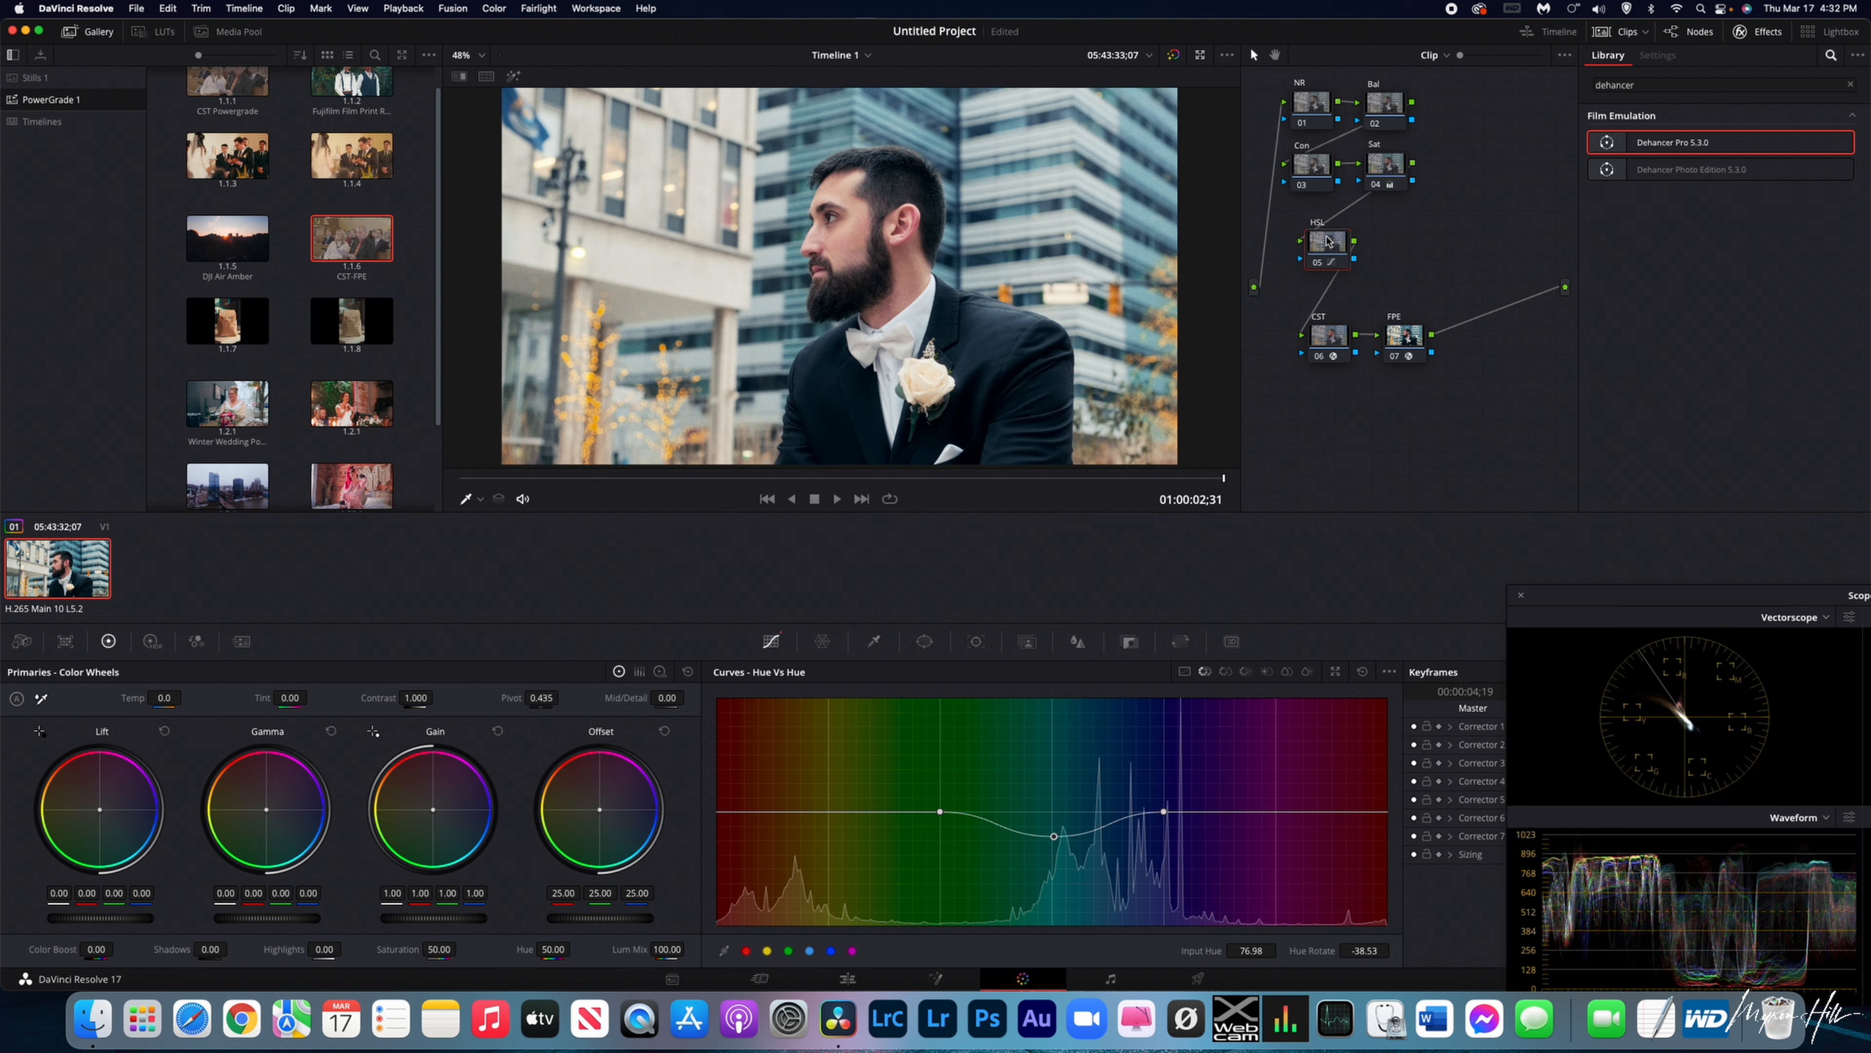
Sharpen the image slightly on the NR node by setting the Sharpen Radius to 0.47 on all three channels.
{"action": "left_click", "coordinate": [1376, 171]}
{"action": "left_click_drag", "start_coordinate": [1377, 171], "coordinate": [1312, 173]}
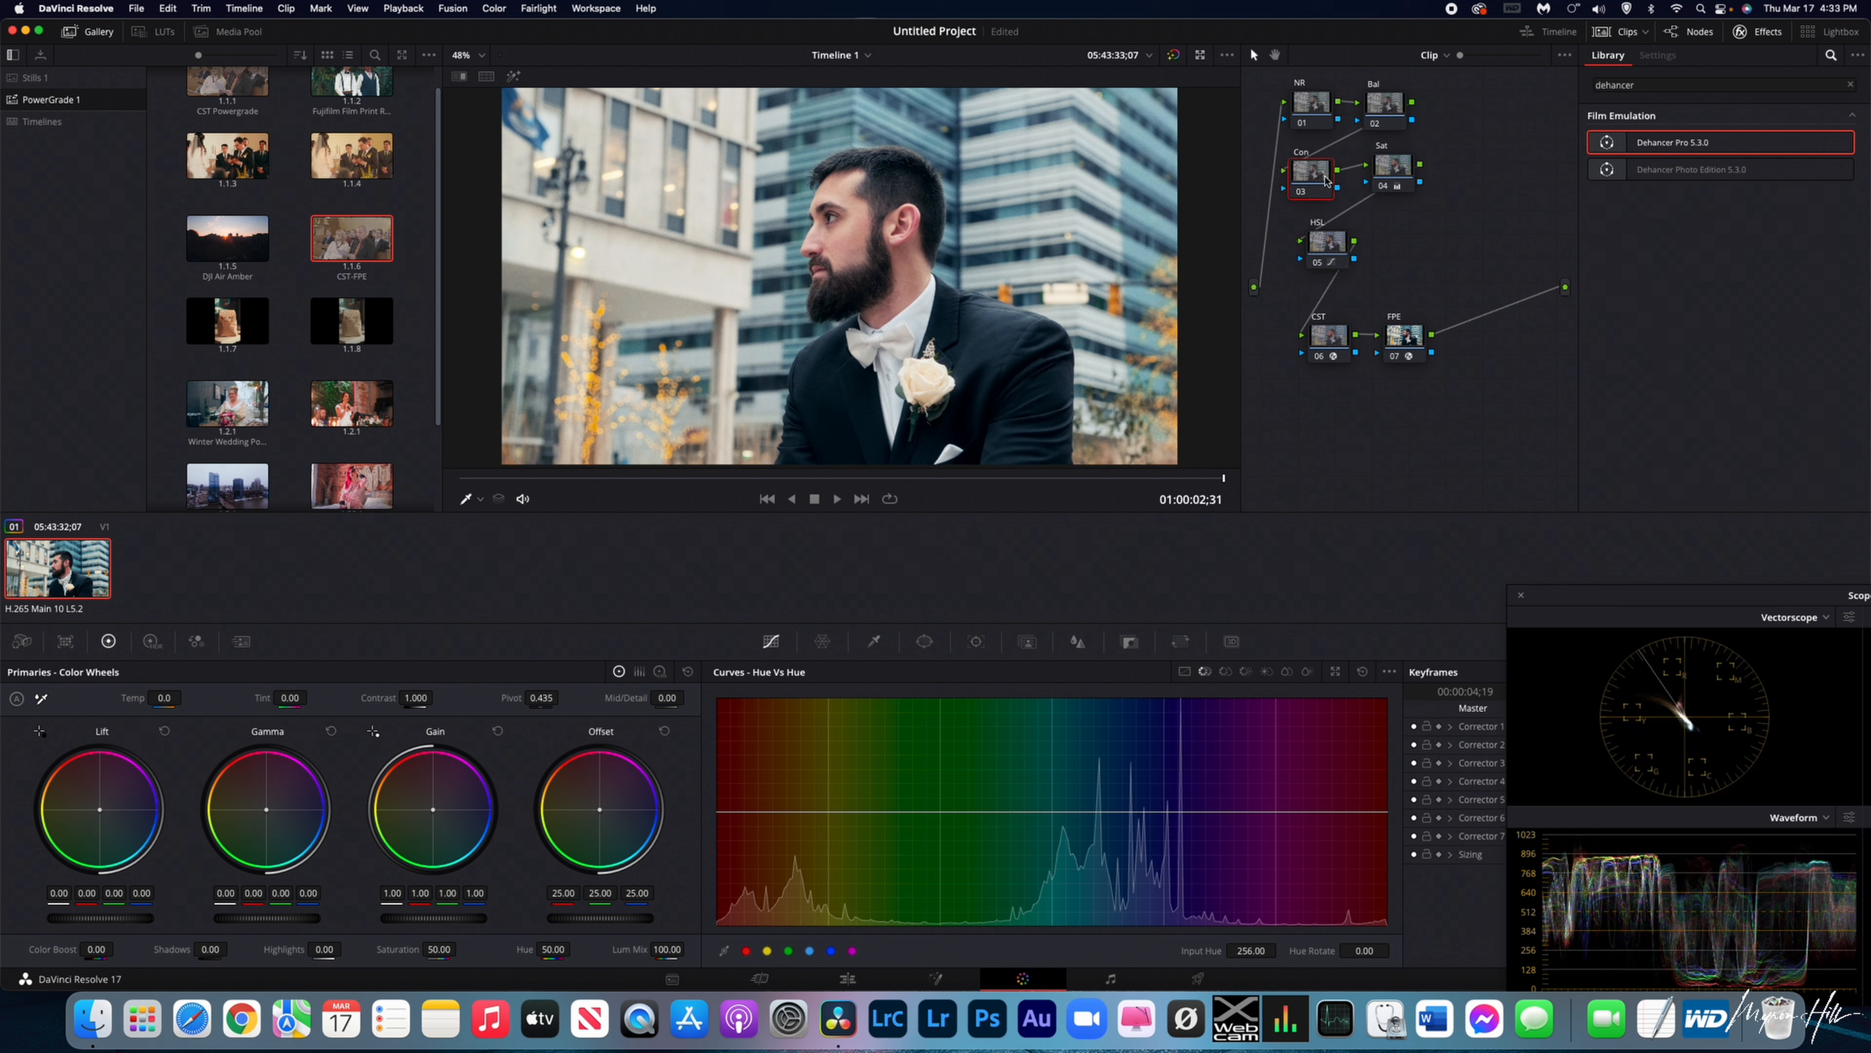
{"action": "left_click", "coordinate": [1312, 110]}
{"action": "left_click", "coordinate": [1080, 642]}
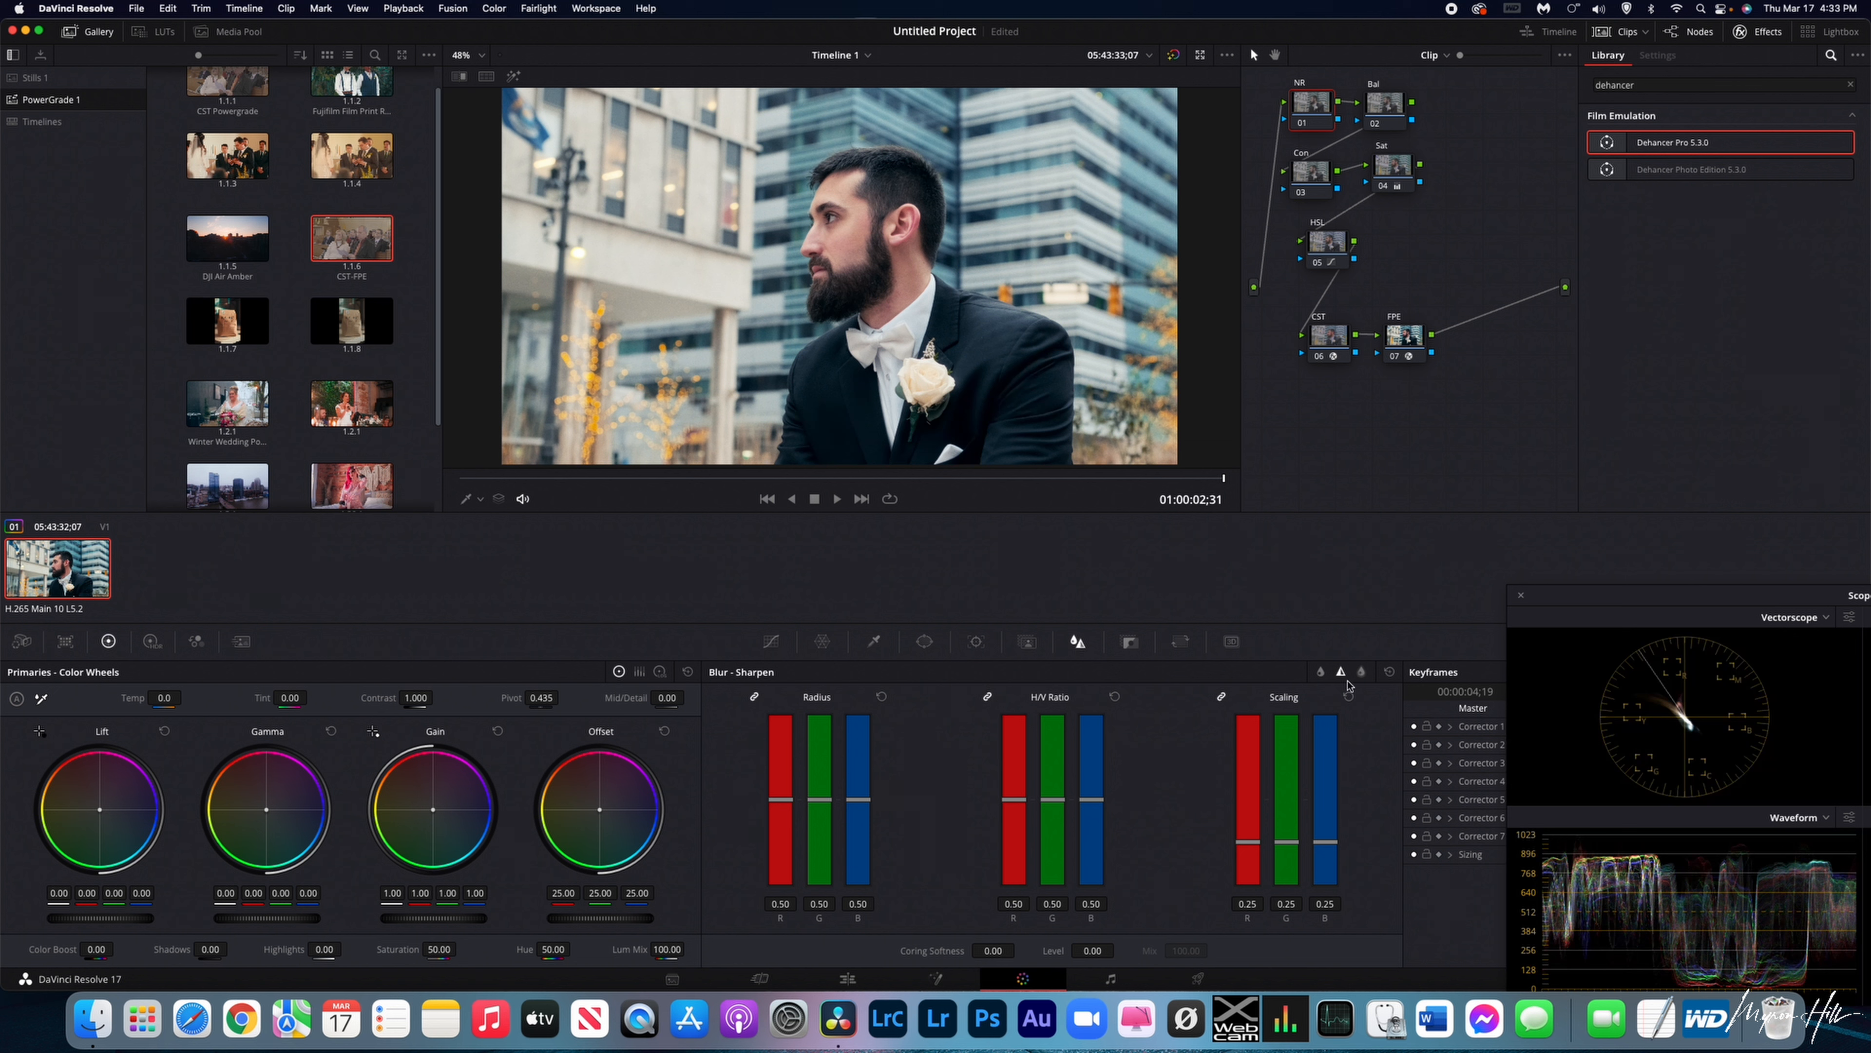
{"action": "scroll", "coordinate": [876, 328], "scroll_direction": "up", "scroll_amount": 5}
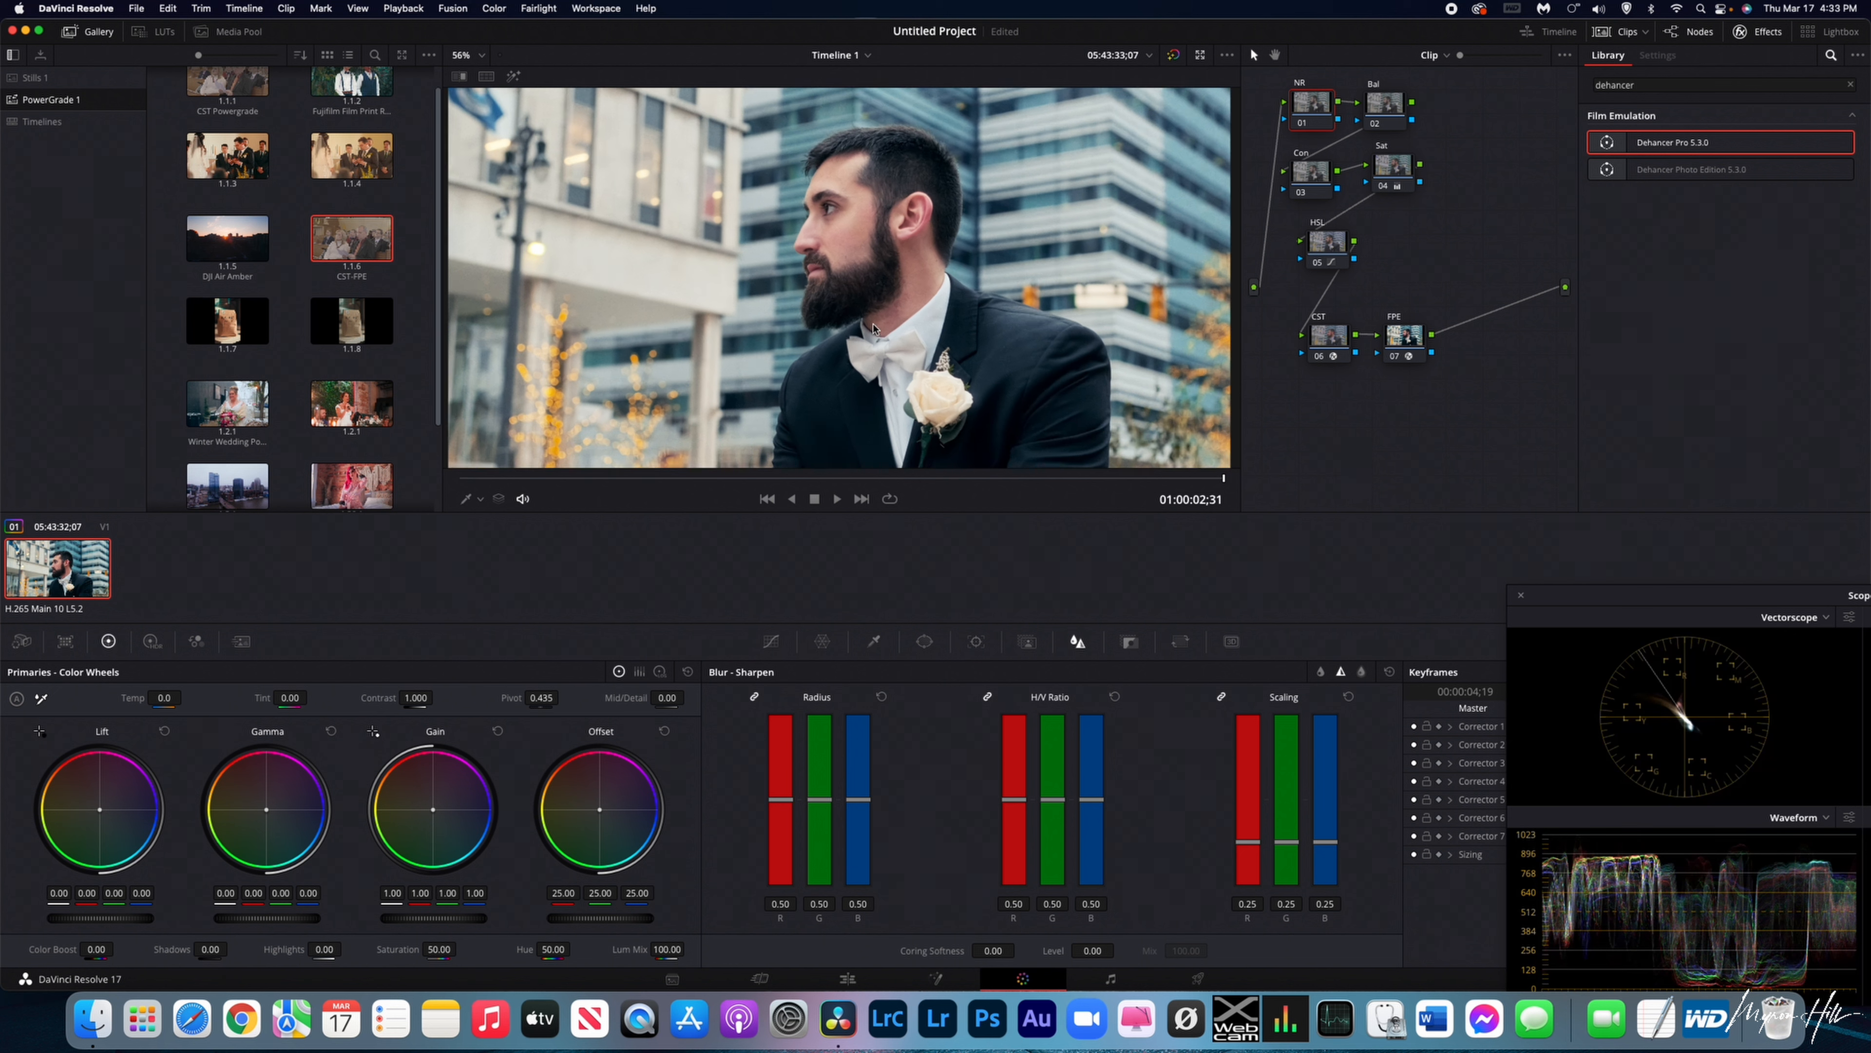
{"action": "scroll", "coordinate": [877, 328], "scroll_direction": "up", "scroll_amount": 3}
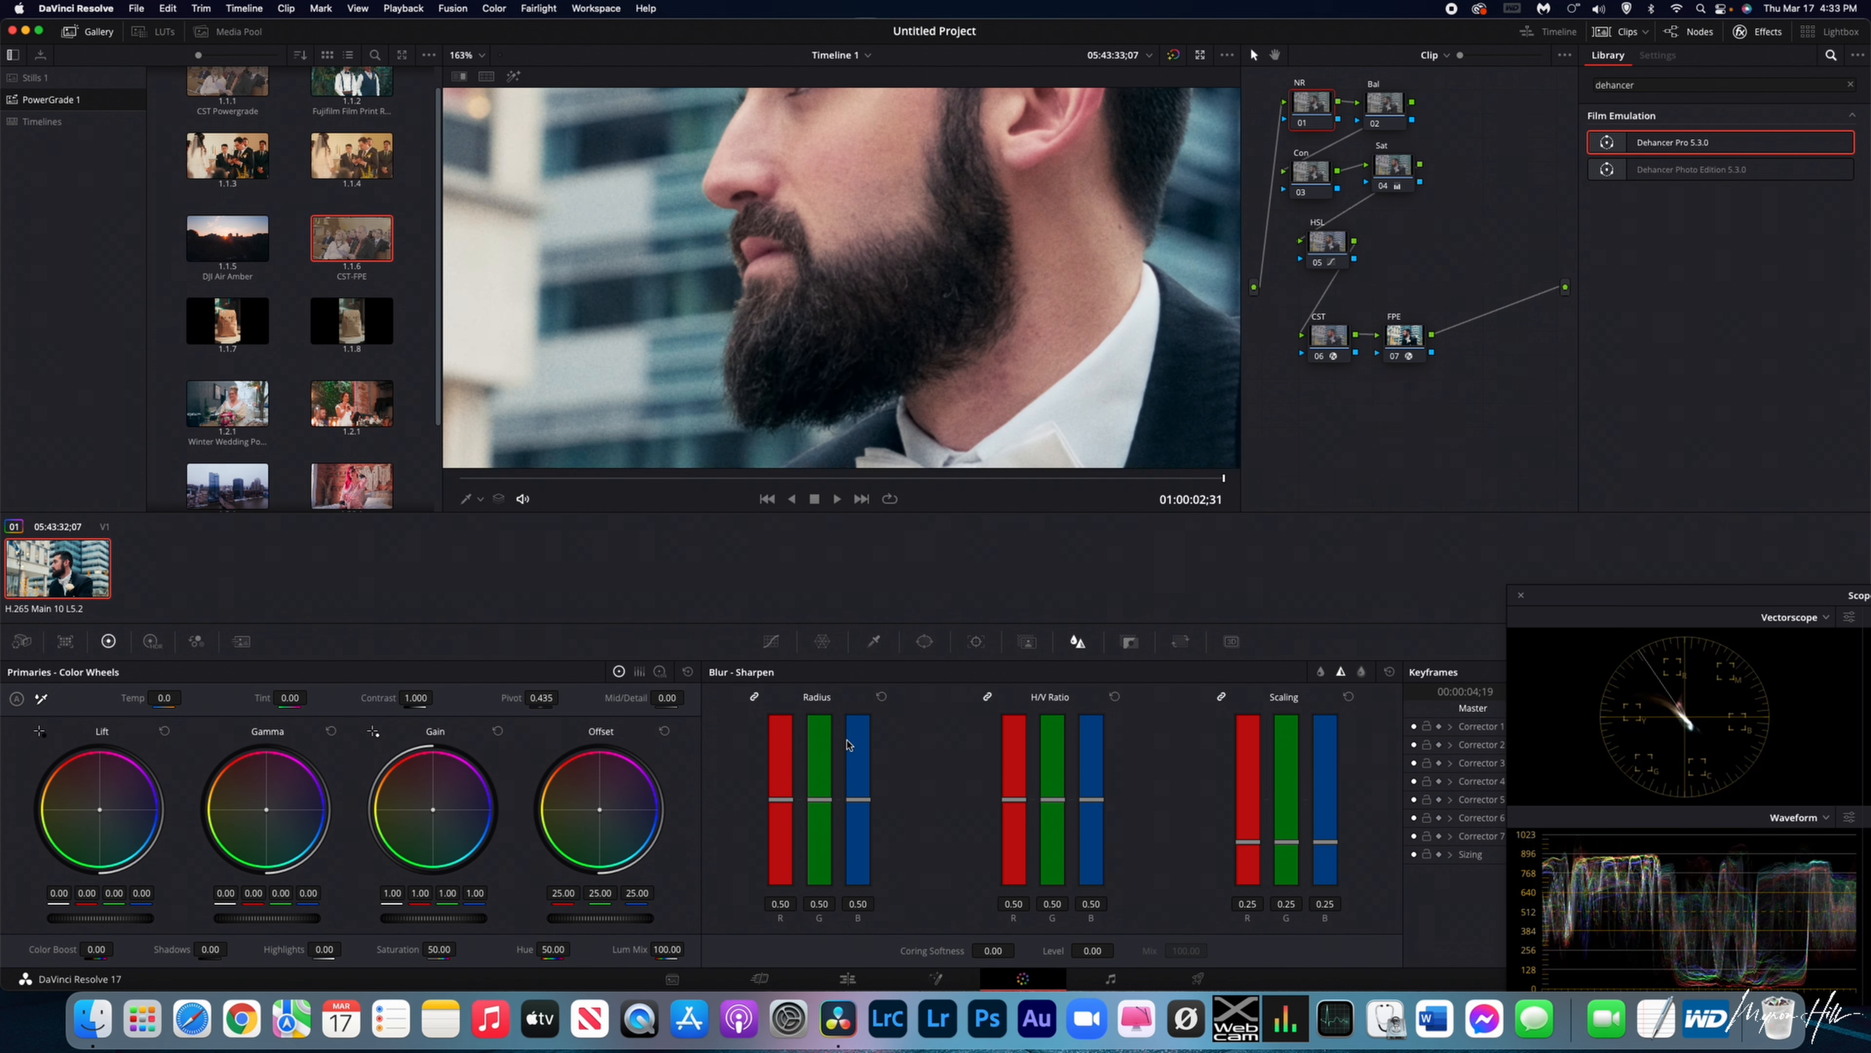
{"action": "scroll", "coordinate": [925, 298], "scroll_direction": "up", "scroll_amount": 2}
{"action": "left_click_drag", "start_coordinate": [925, 294], "coordinate": [930, 394]}
{"action": "left_click_drag", "start_coordinate": [864, 738], "coordinate": [864, 744]}
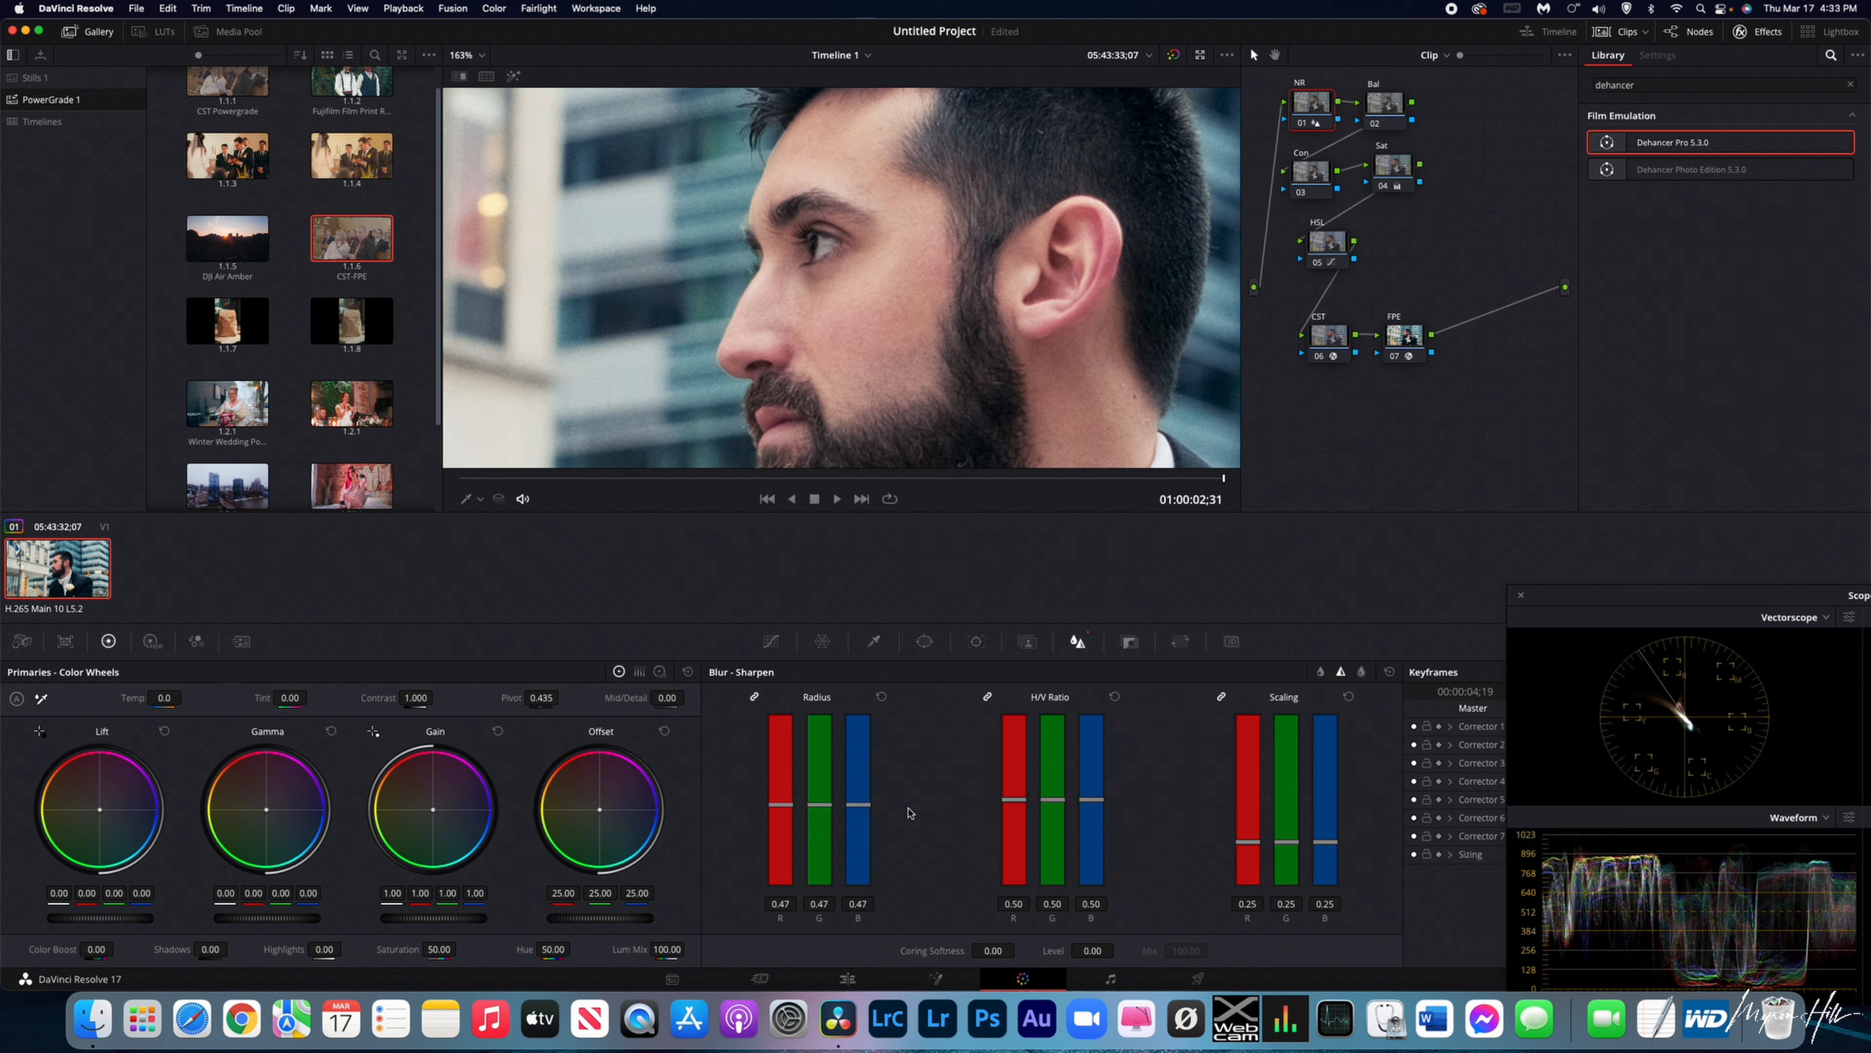
Set the Expand Black Point to 3.40 in the Dehancer Pro settings of the FPE node.
{"action": "scroll", "coordinate": [1128, 306], "scroll_direction": "down", "scroll_amount": 4}
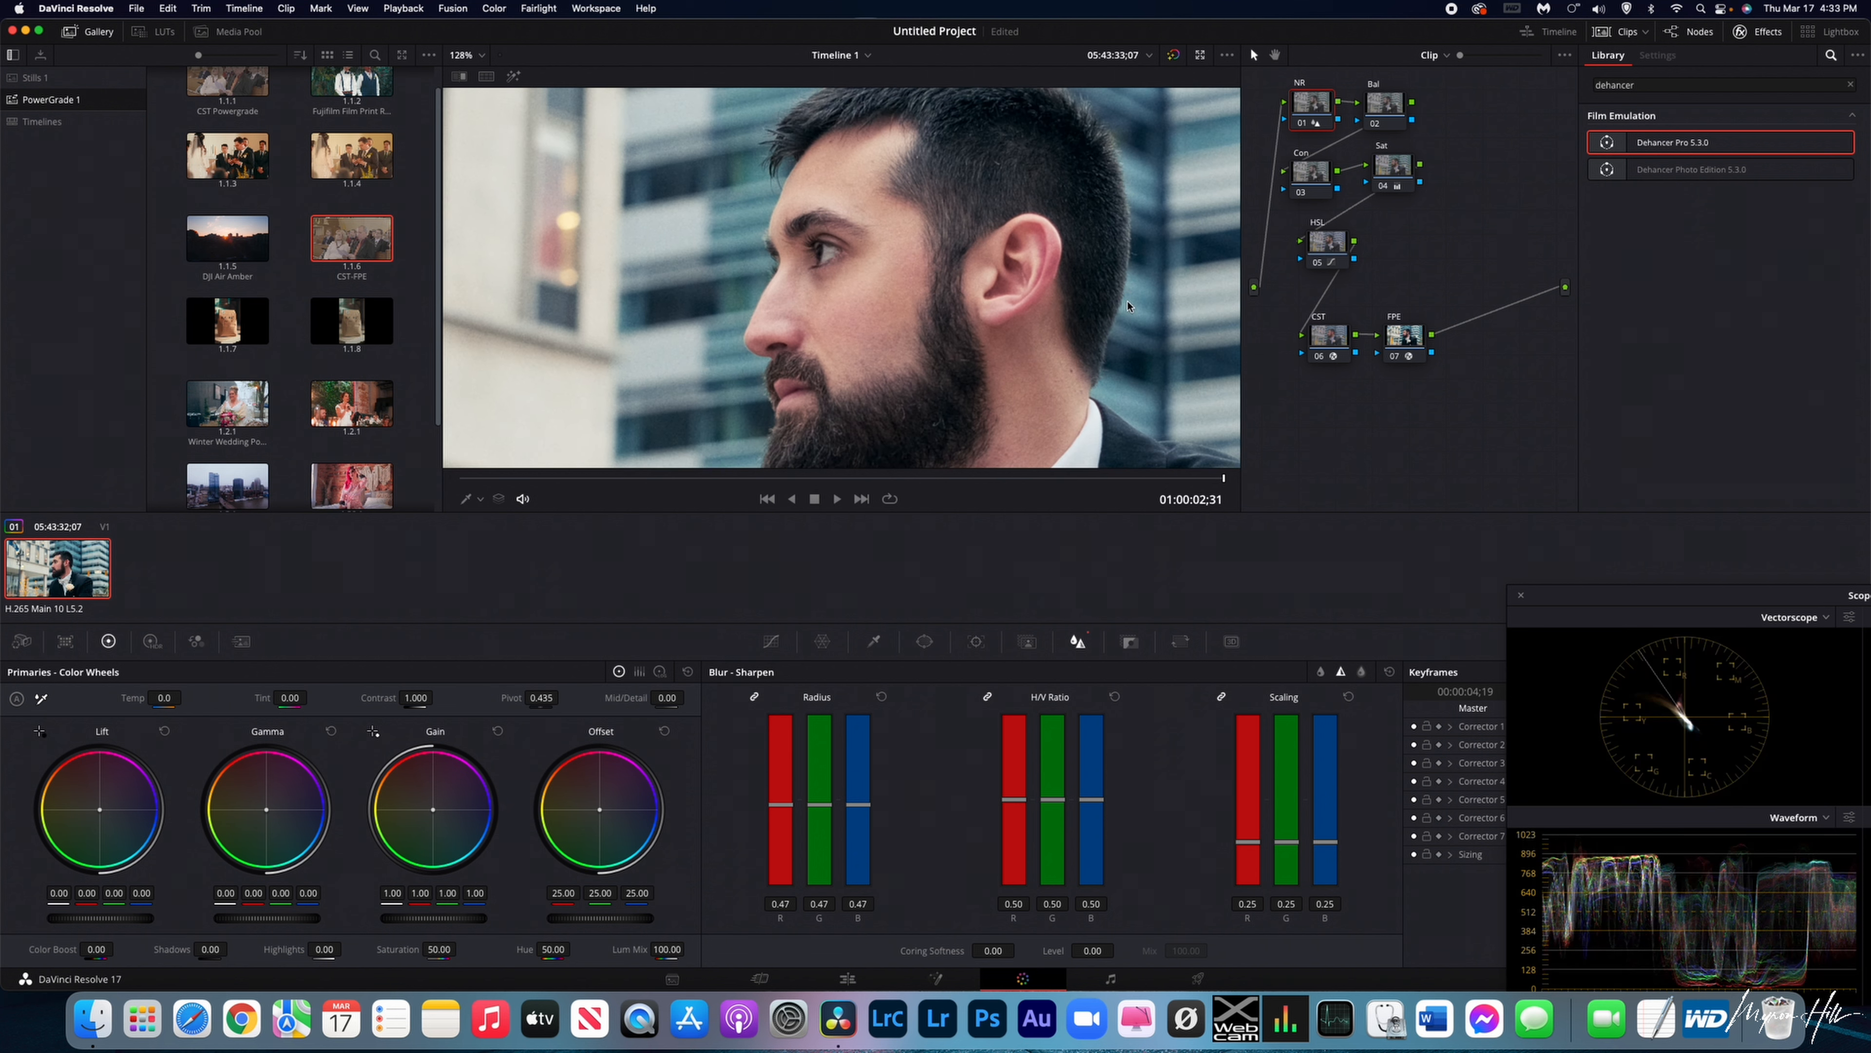
{"action": "scroll", "coordinate": [1128, 306], "scroll_direction": "down", "scroll_amount": 2}
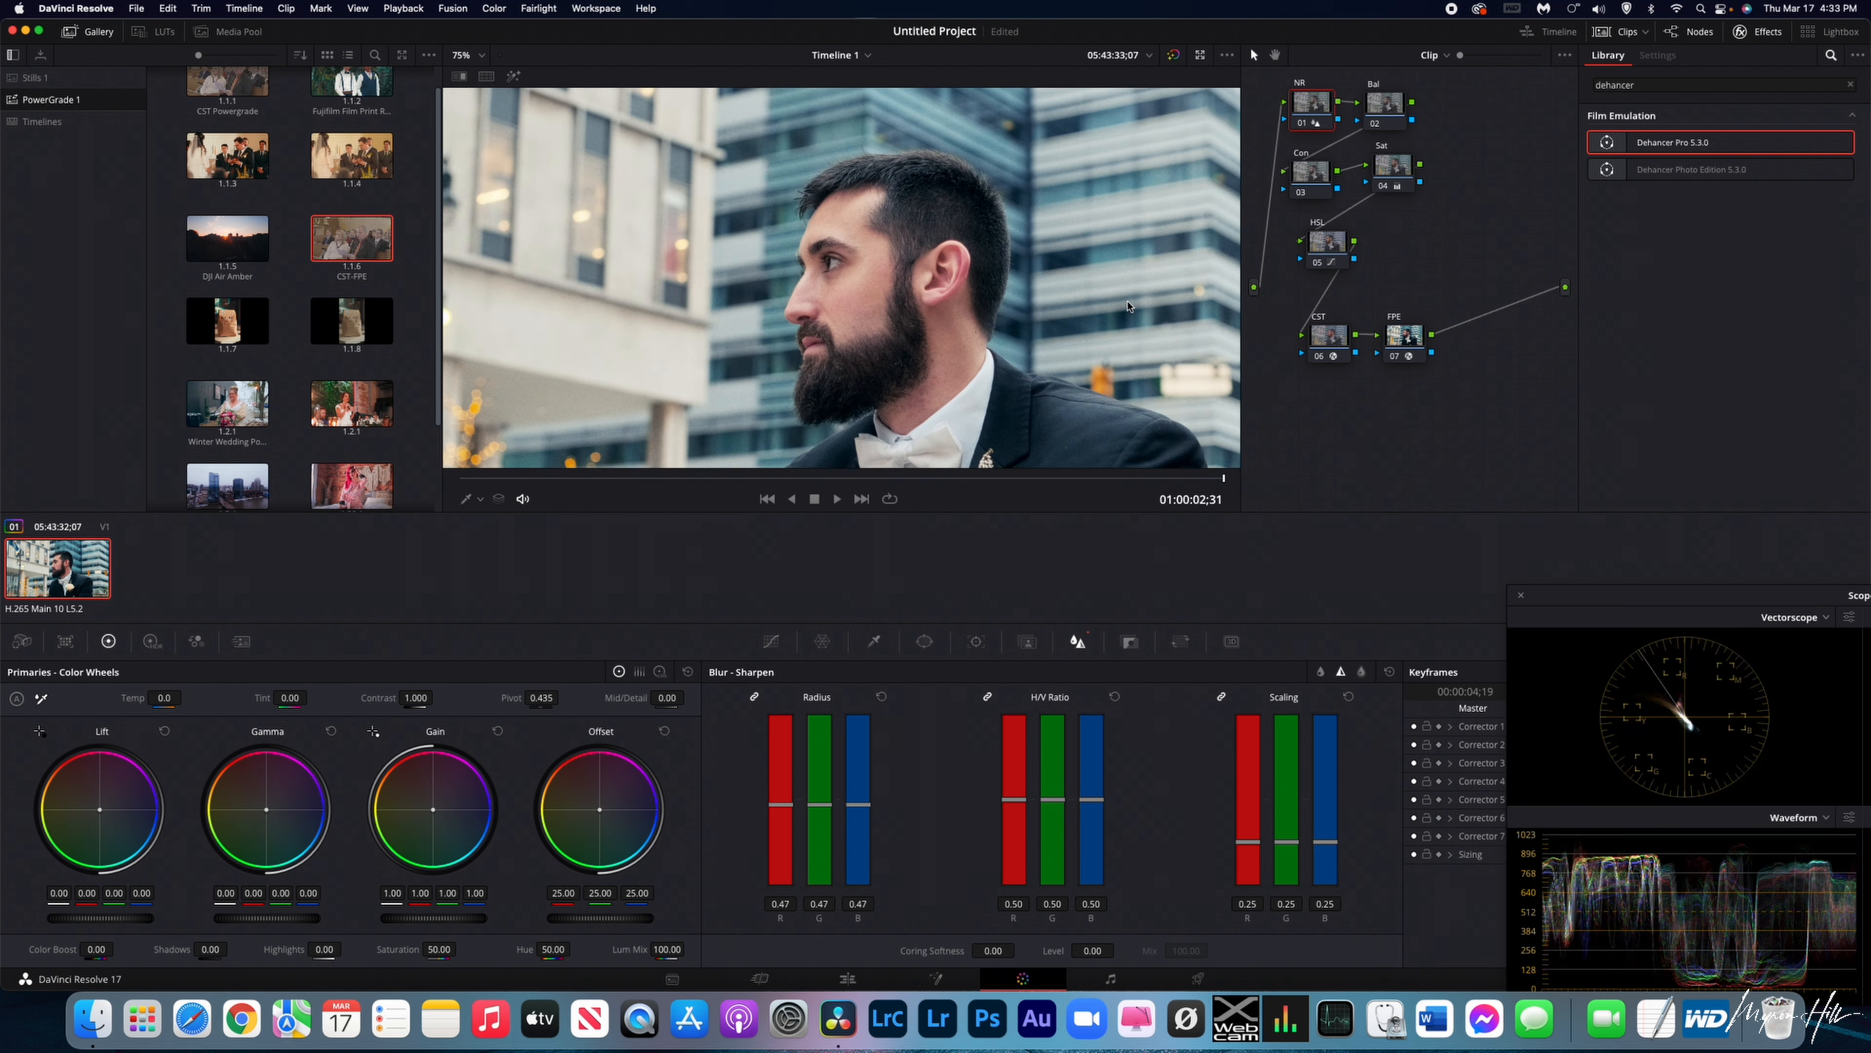
{"action": "scroll", "coordinate": [1128, 306], "scroll_direction": "down", "scroll_amount": 3}
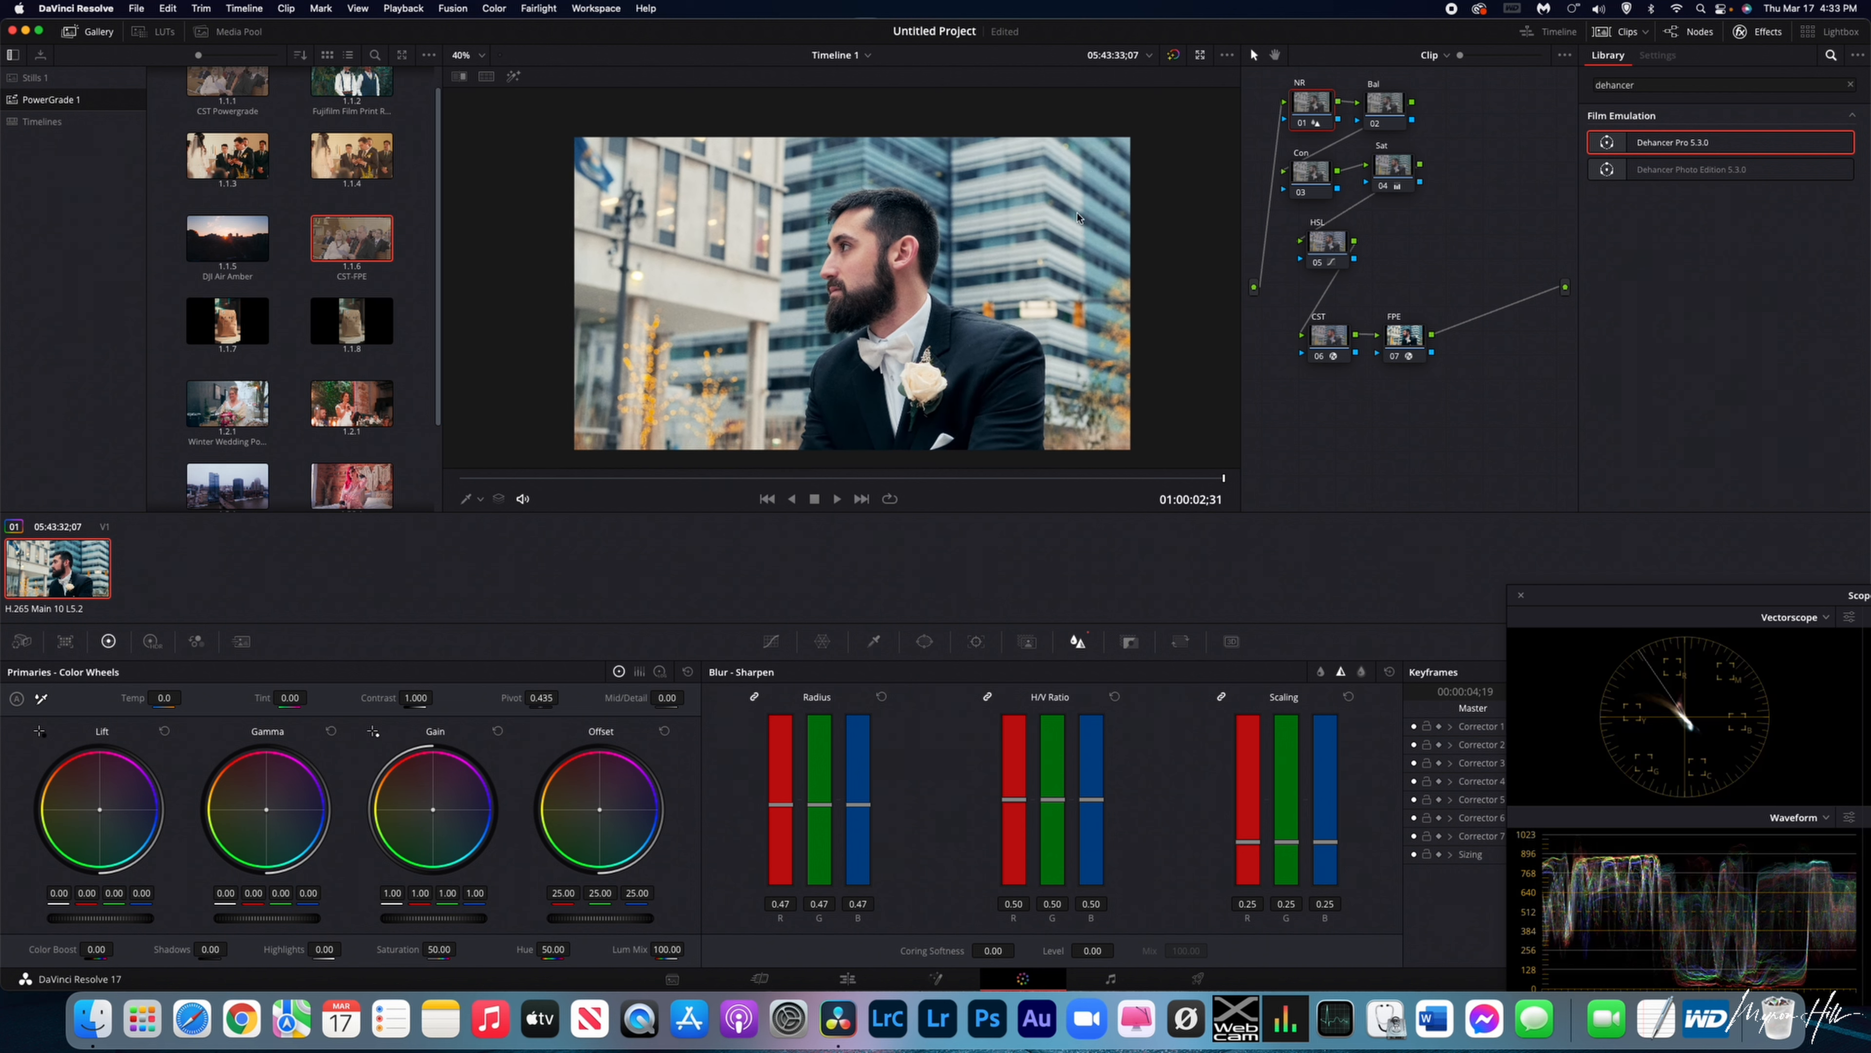
{"action": "scroll", "coordinate": [1091, 177], "scroll_direction": "up", "scroll_amount": 3}
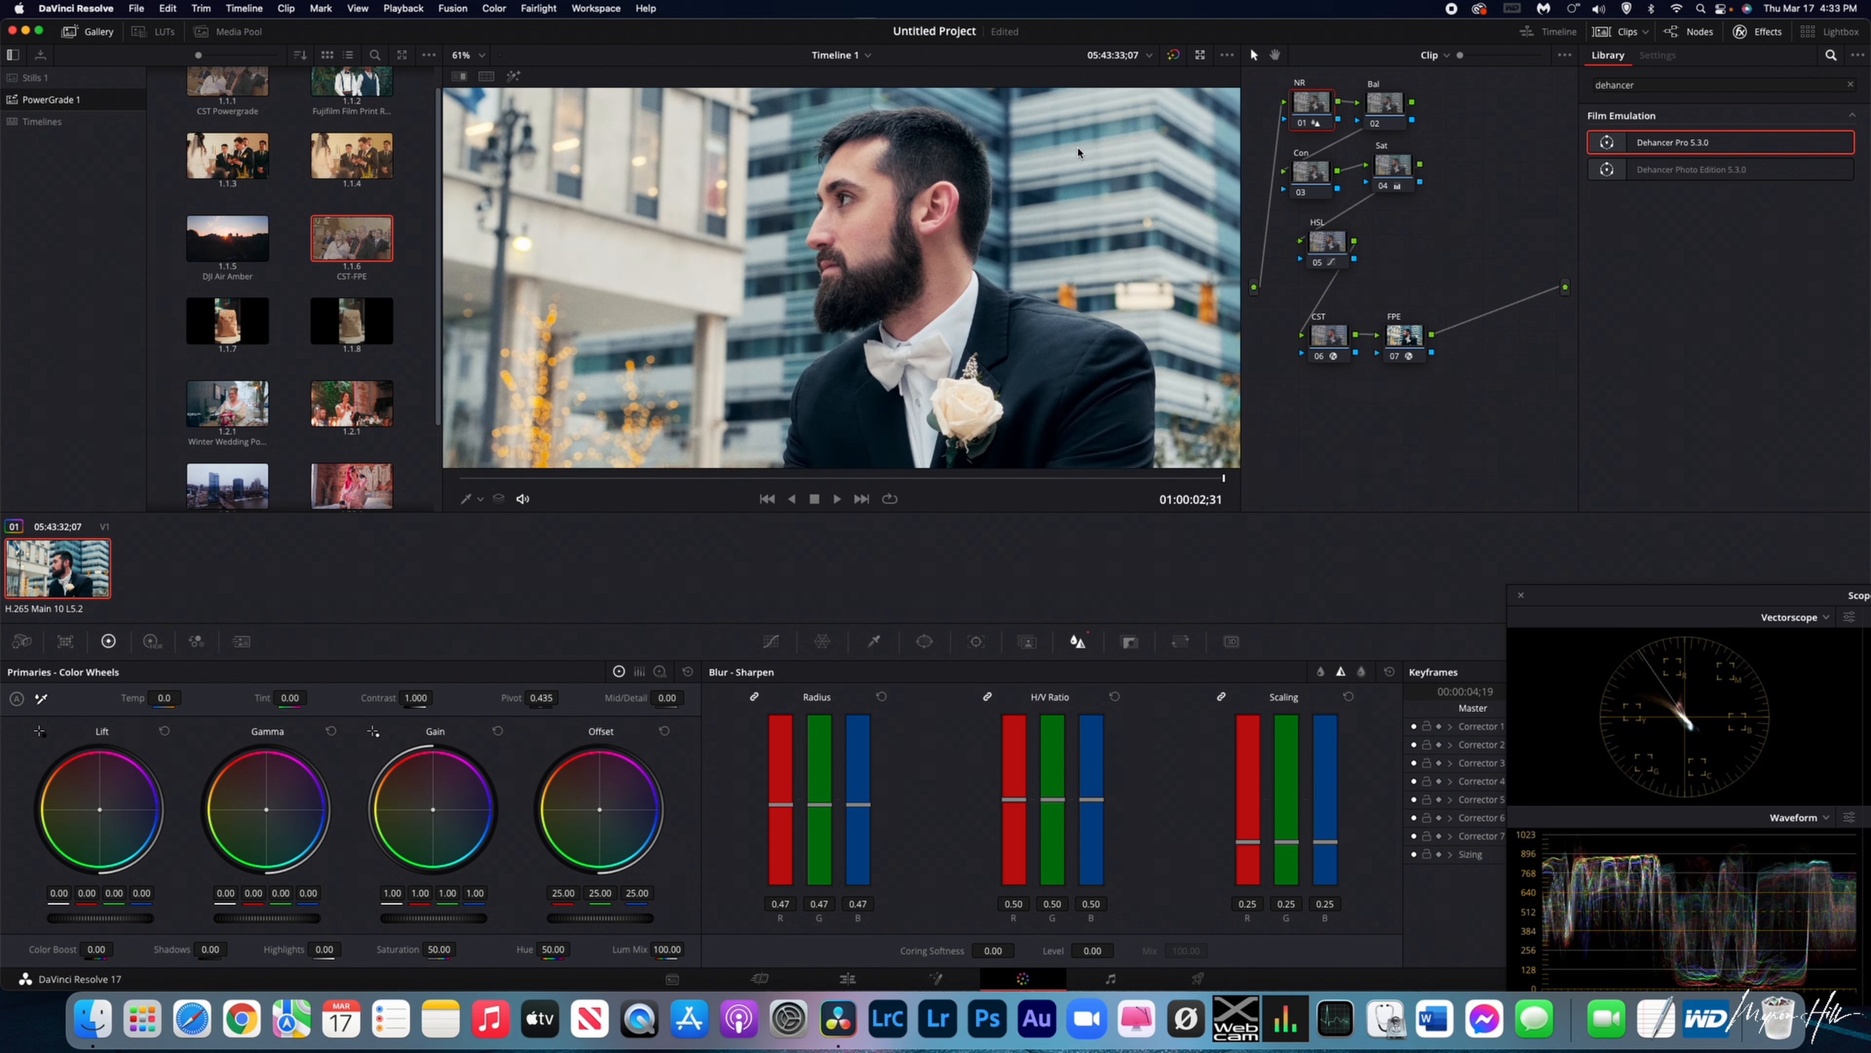
{"action": "scroll", "coordinate": [1075, 166], "scroll_direction": "down", "scroll_amount": 1}
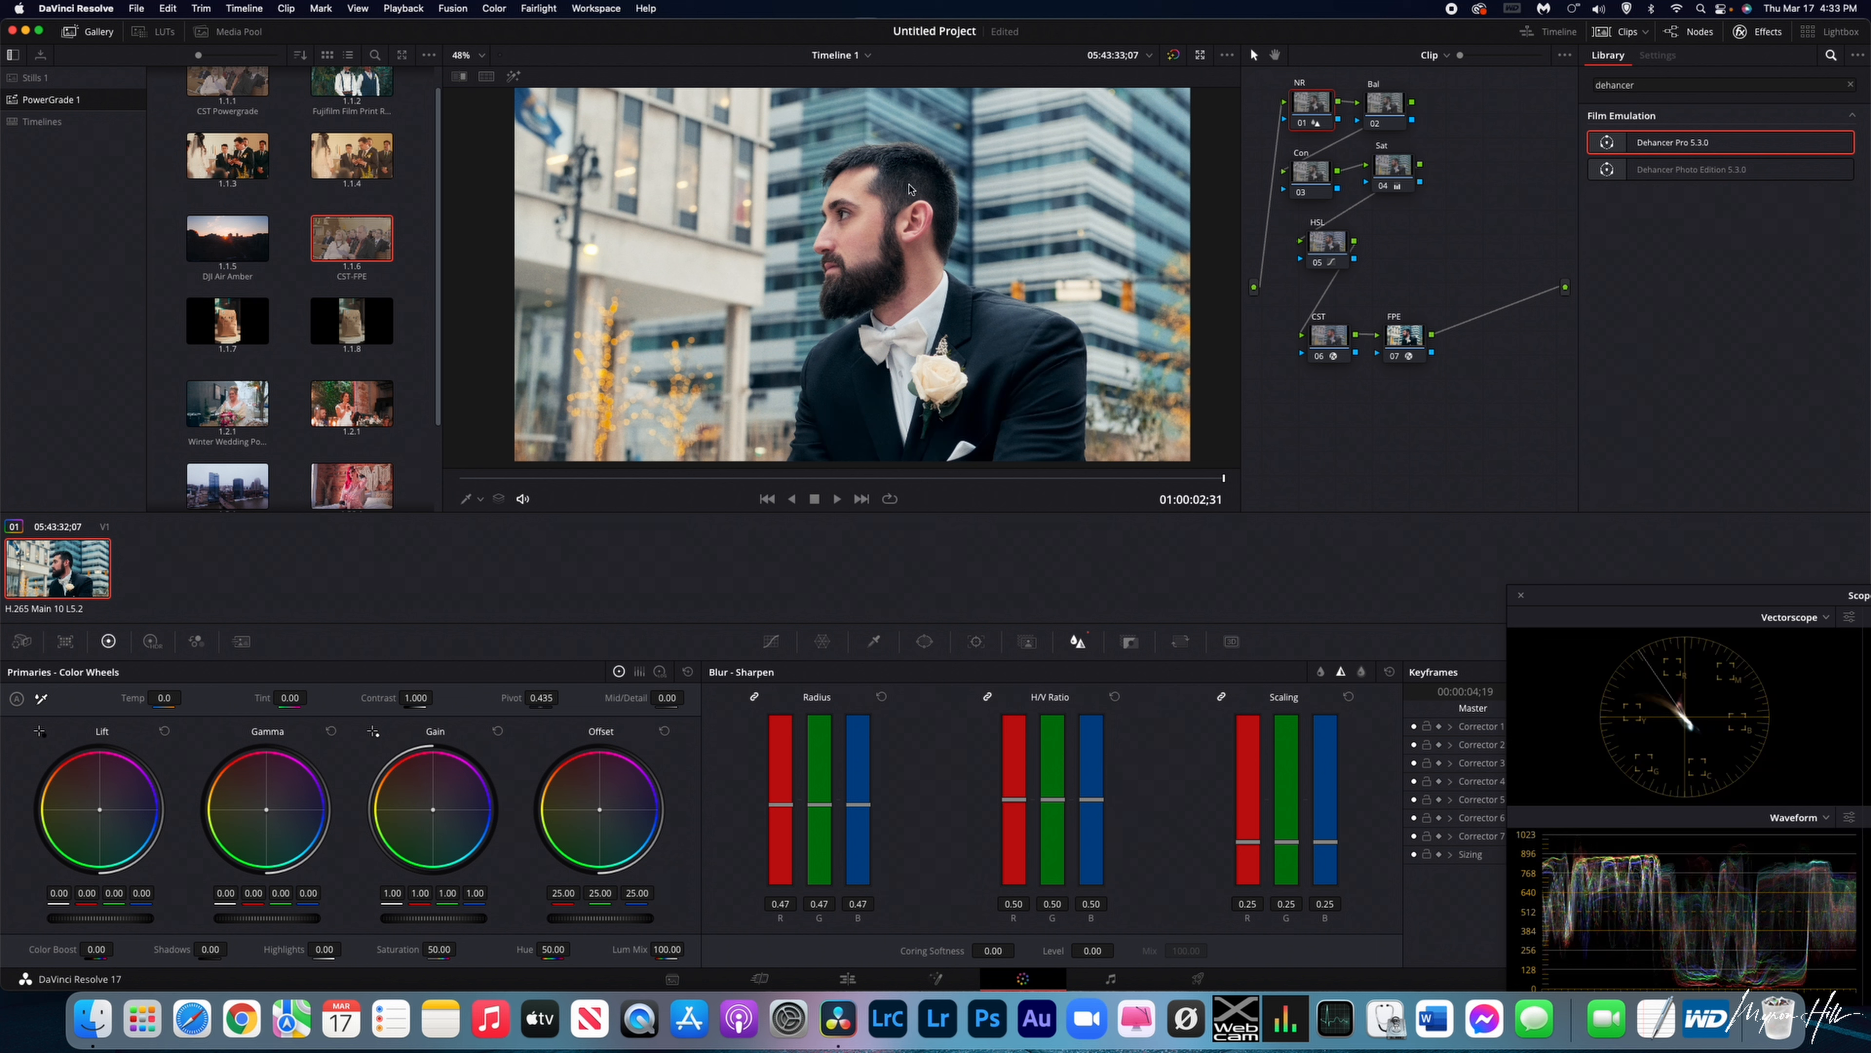
{"action": "left_click", "coordinate": [1394, 325]}
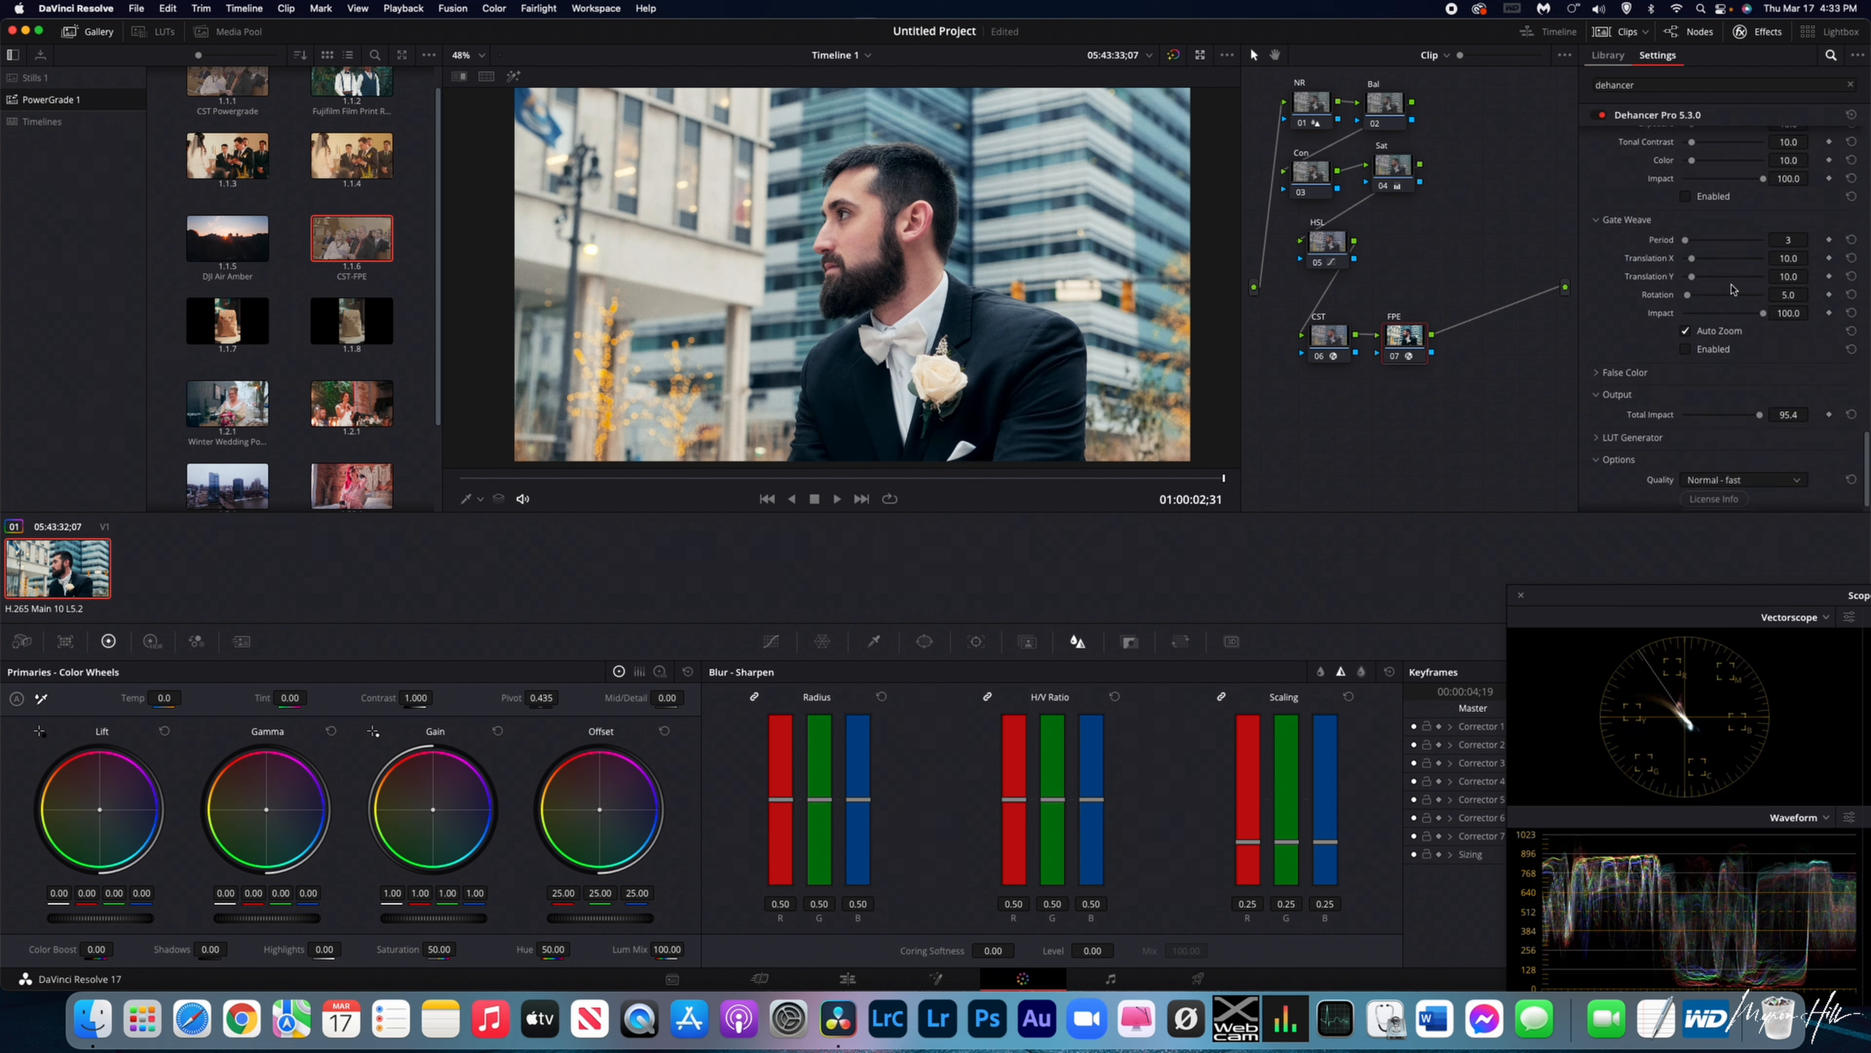
{"action": "scroll", "coordinate": [1732, 288], "scroll_direction": "up", "scroll_amount": 6}
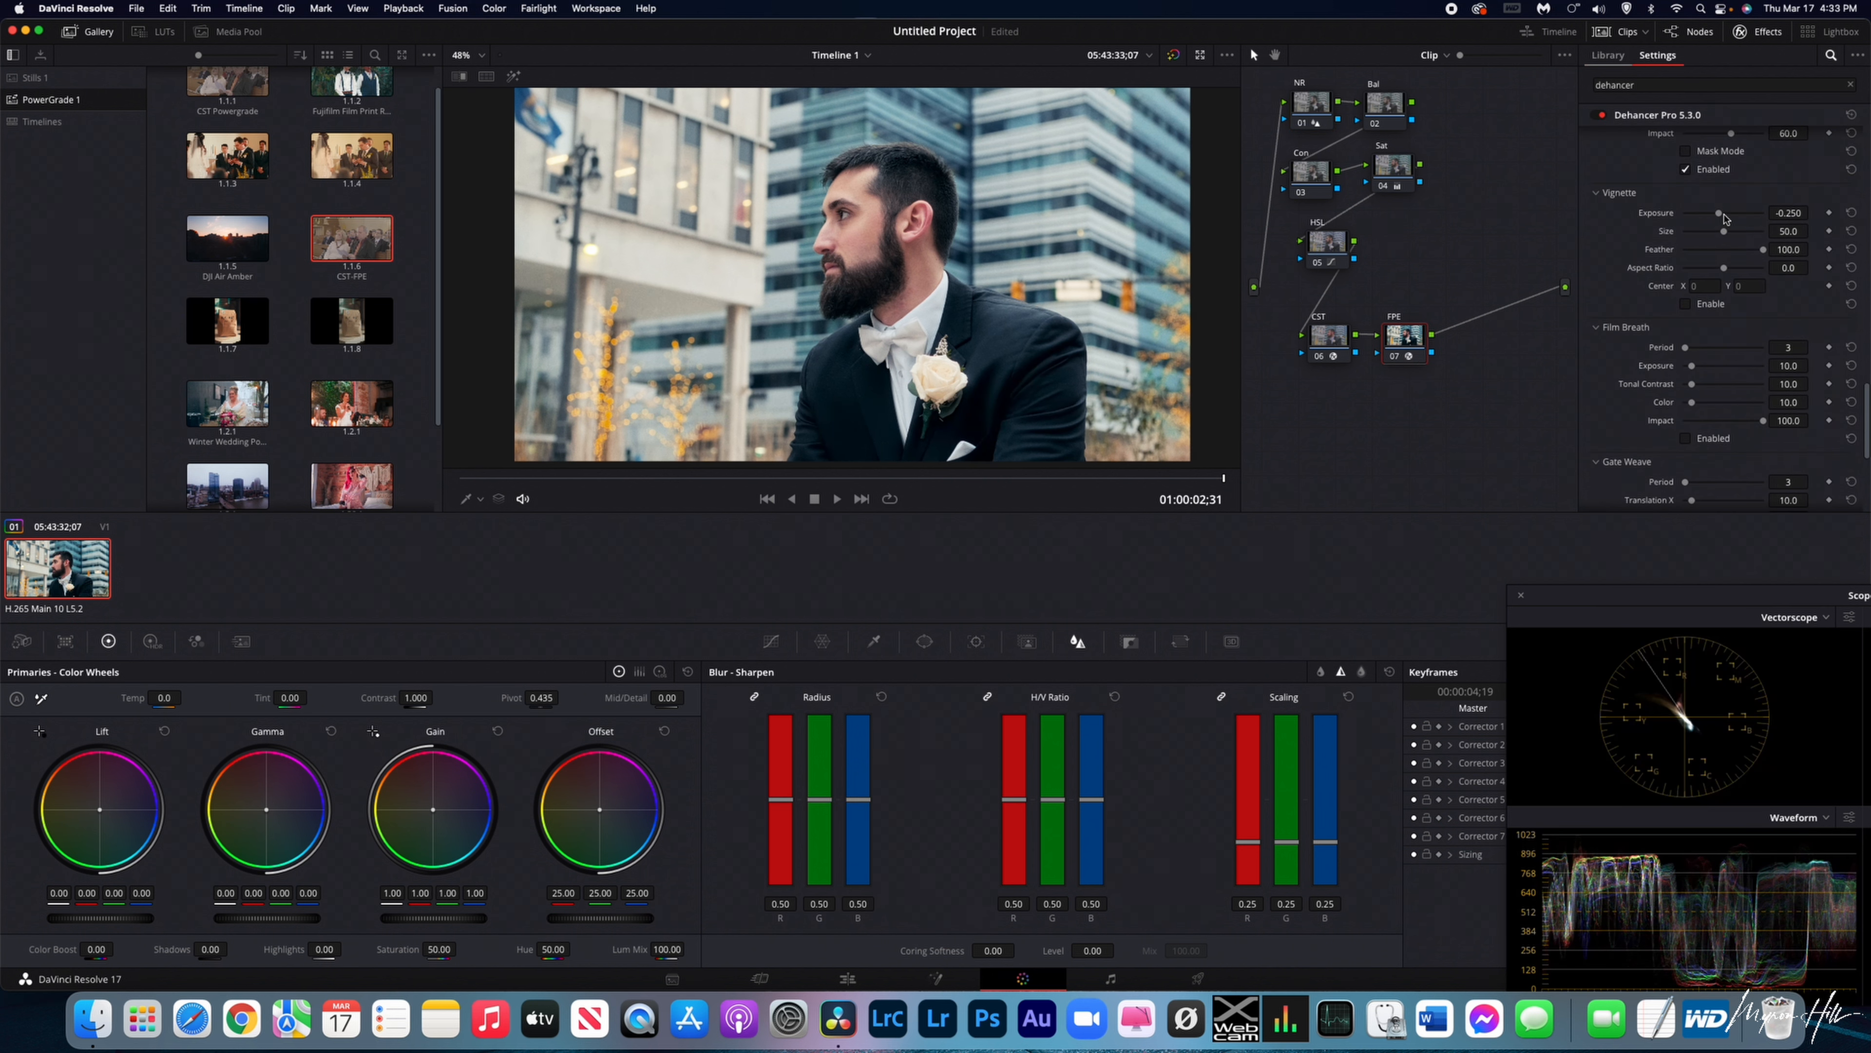
{"action": "scroll", "coordinate": [1724, 218], "scroll_direction": "up", "scroll_amount": 6}
{"action": "scroll", "coordinate": [1724, 219], "scroll_direction": "up", "scroll_amount": 4}
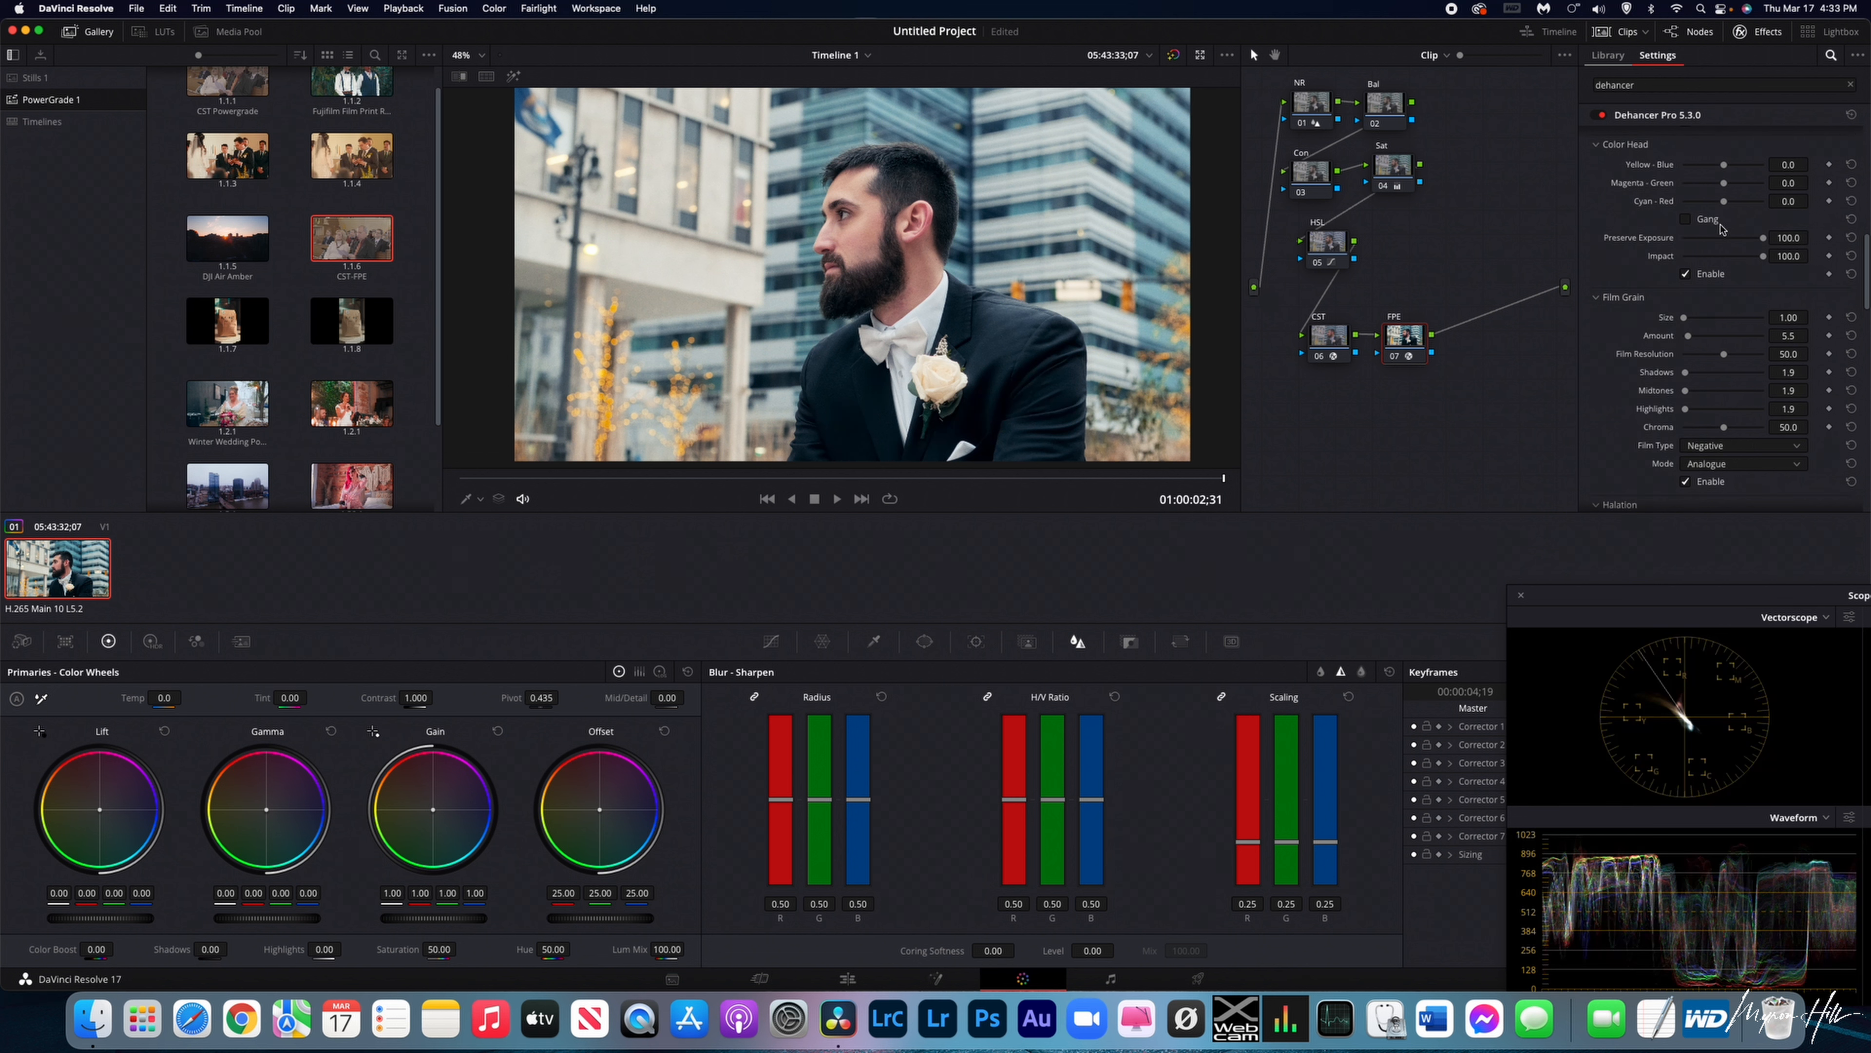
{"action": "scroll", "coordinate": [1754, 241], "scroll_direction": "up", "scroll_amount": 4}
{"action": "scroll", "coordinate": [1754, 241], "scroll_direction": "up", "scroll_amount": 6}
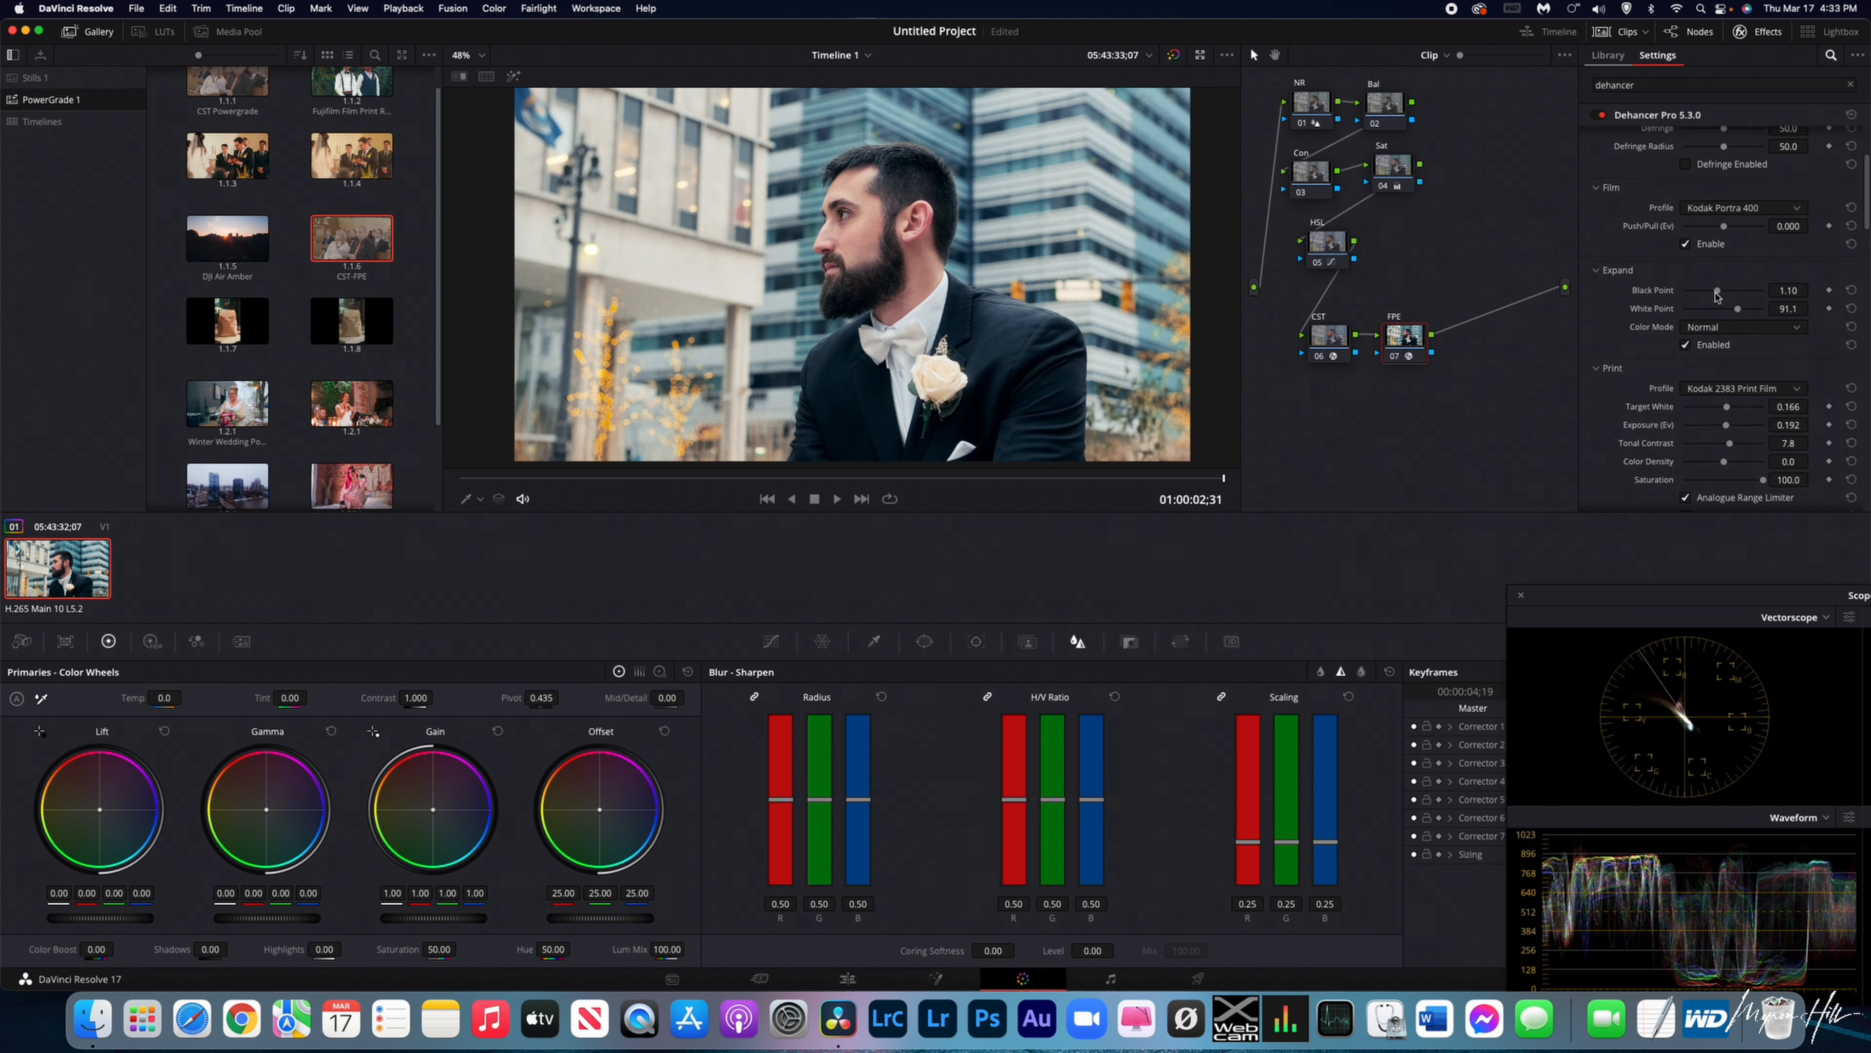
{"action": "left_click_drag", "start_coordinate": [1716, 295], "coordinate": [1721, 296]}
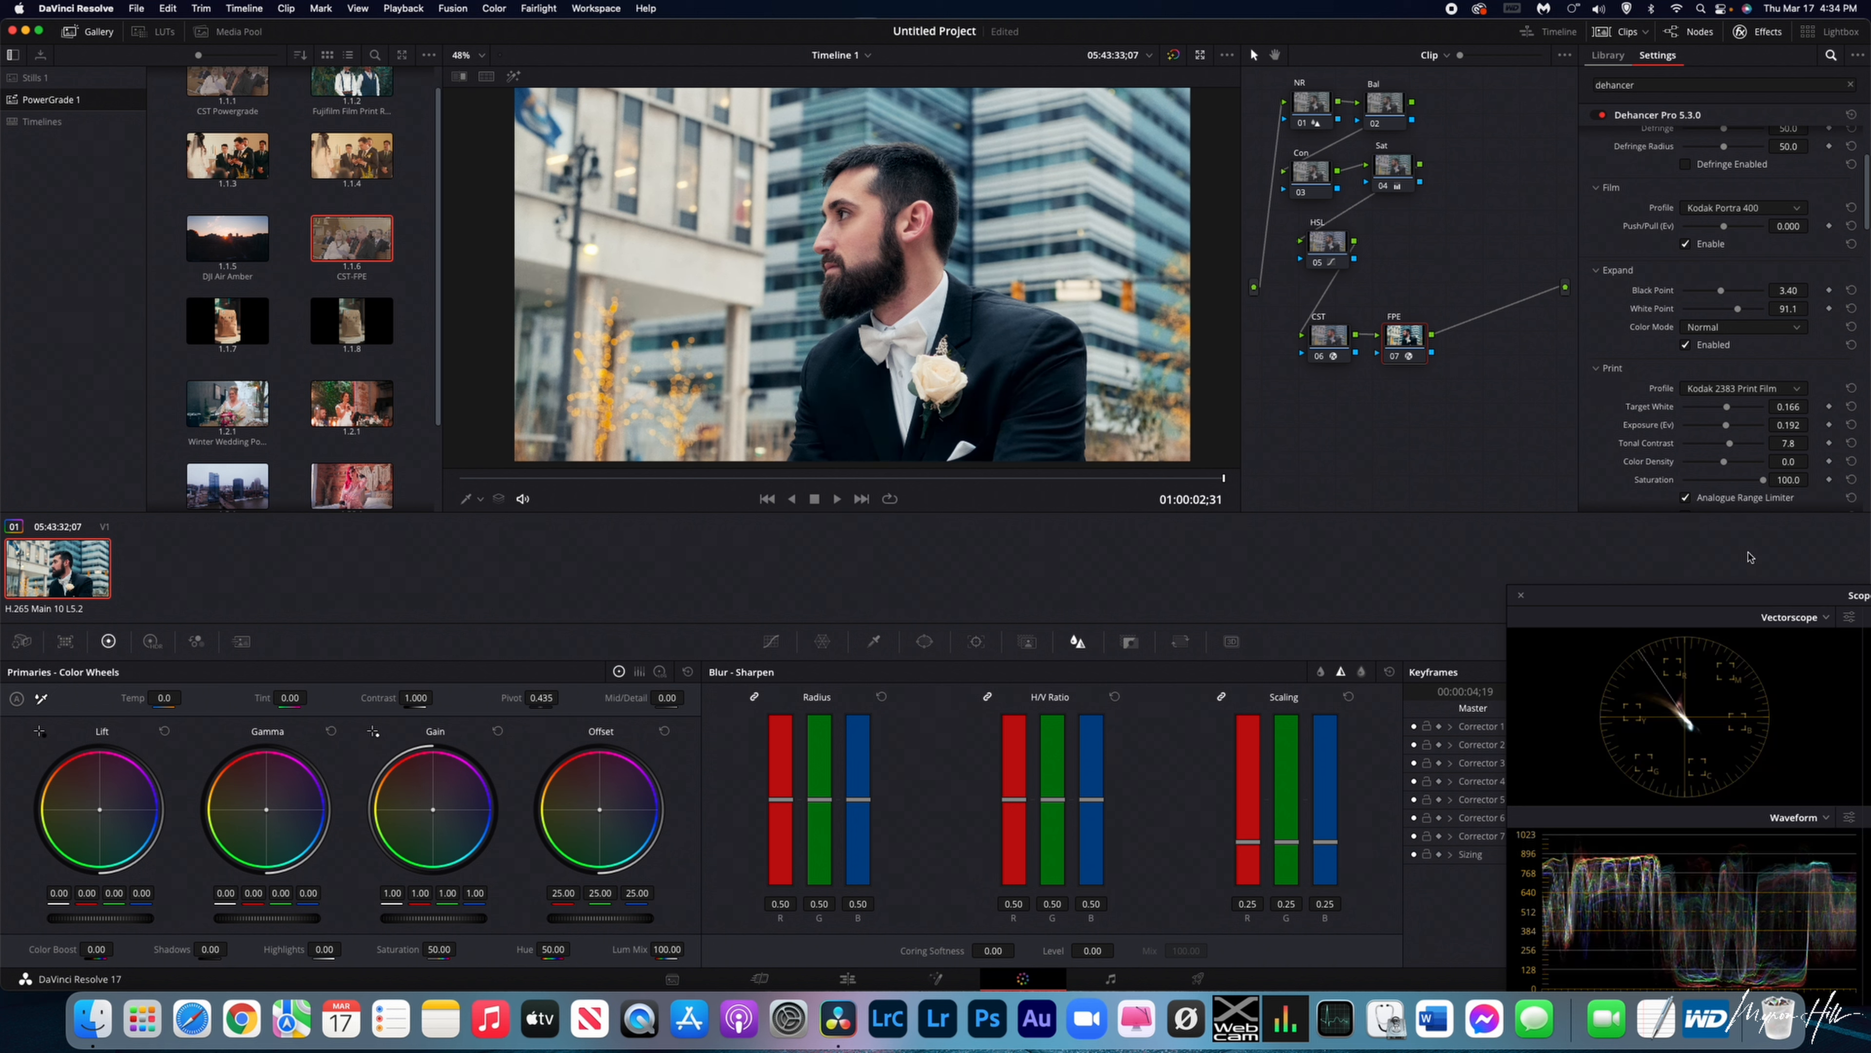
Bring all four scopes fully into view and examine the shadow detail in the groom's suit up close and in the full frame.
{"action": "left_click_drag", "start_coordinate": [1756, 595], "coordinate": [1402, 531]}
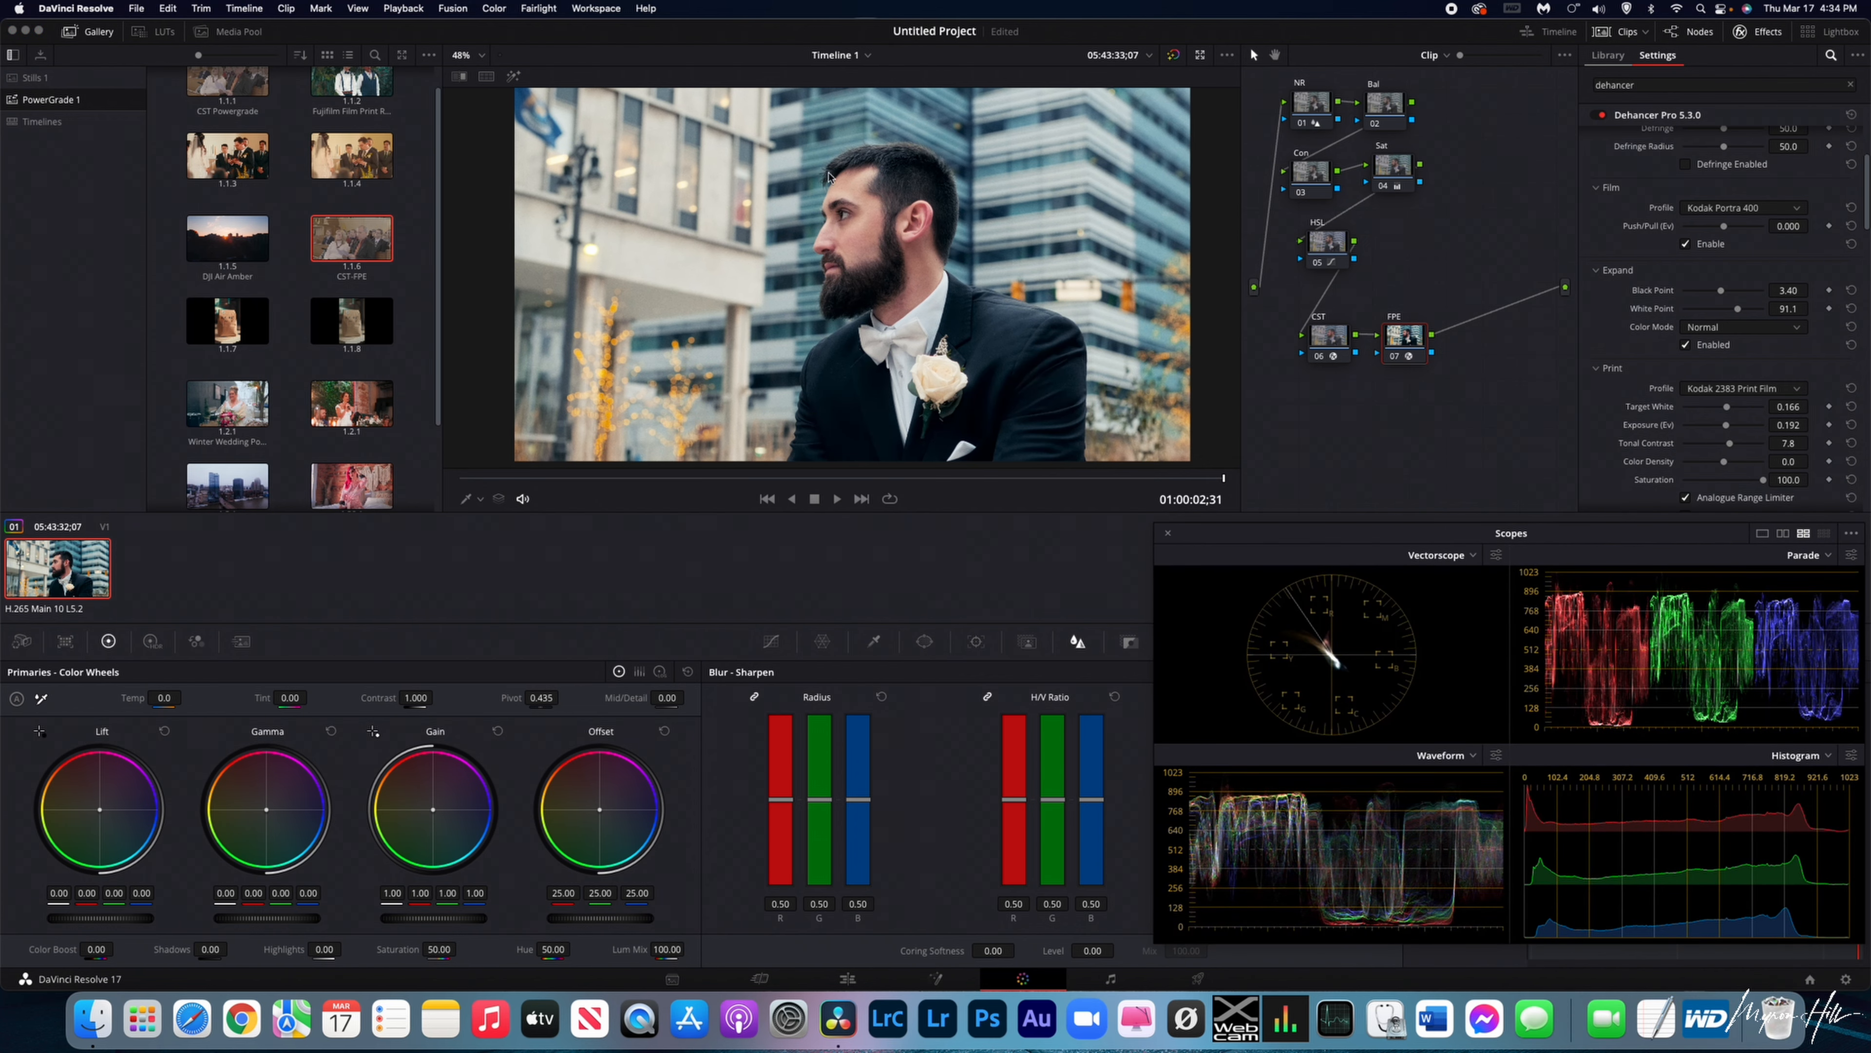
{"action": "scroll", "coordinate": [949, 245], "scroll_direction": "up", "scroll_amount": 10}
{"action": "left_click_drag", "start_coordinate": [948, 242], "coordinate": [892, 167]}
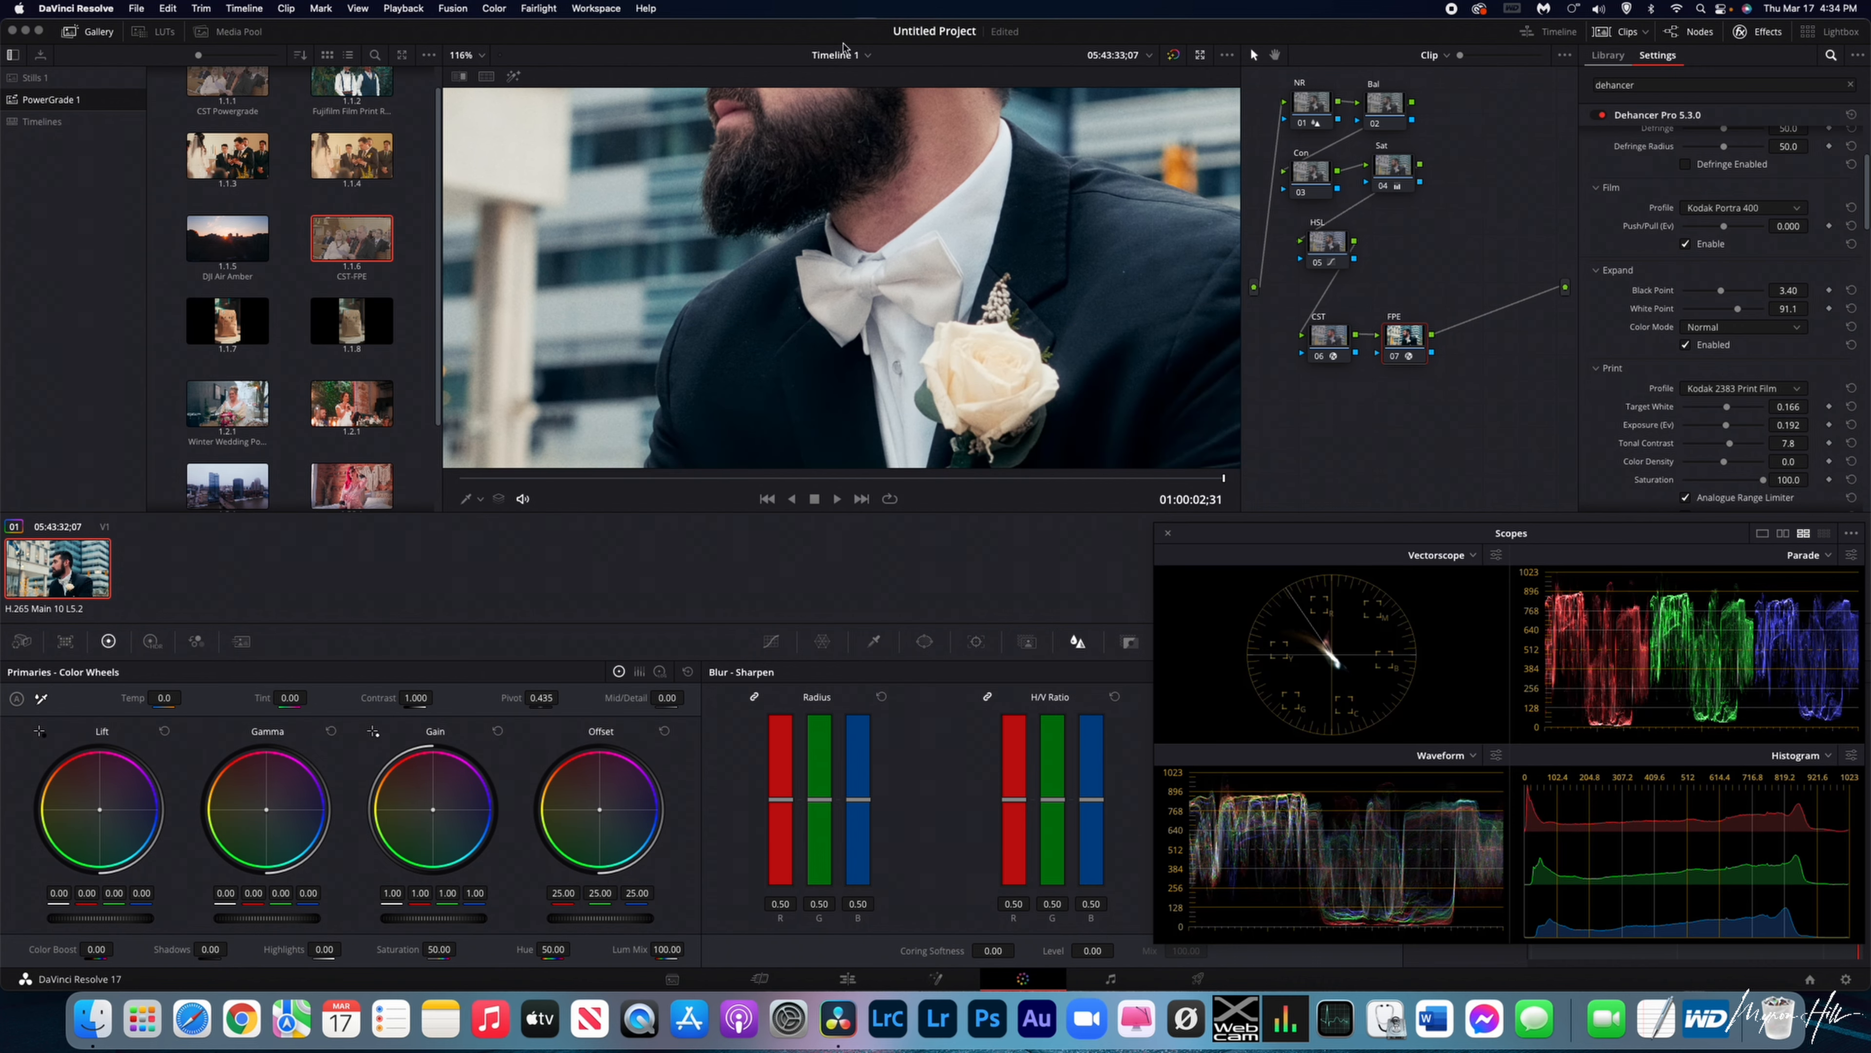
{"action": "left_click_drag", "start_coordinate": [995, 258], "coordinate": [1085, 271]}
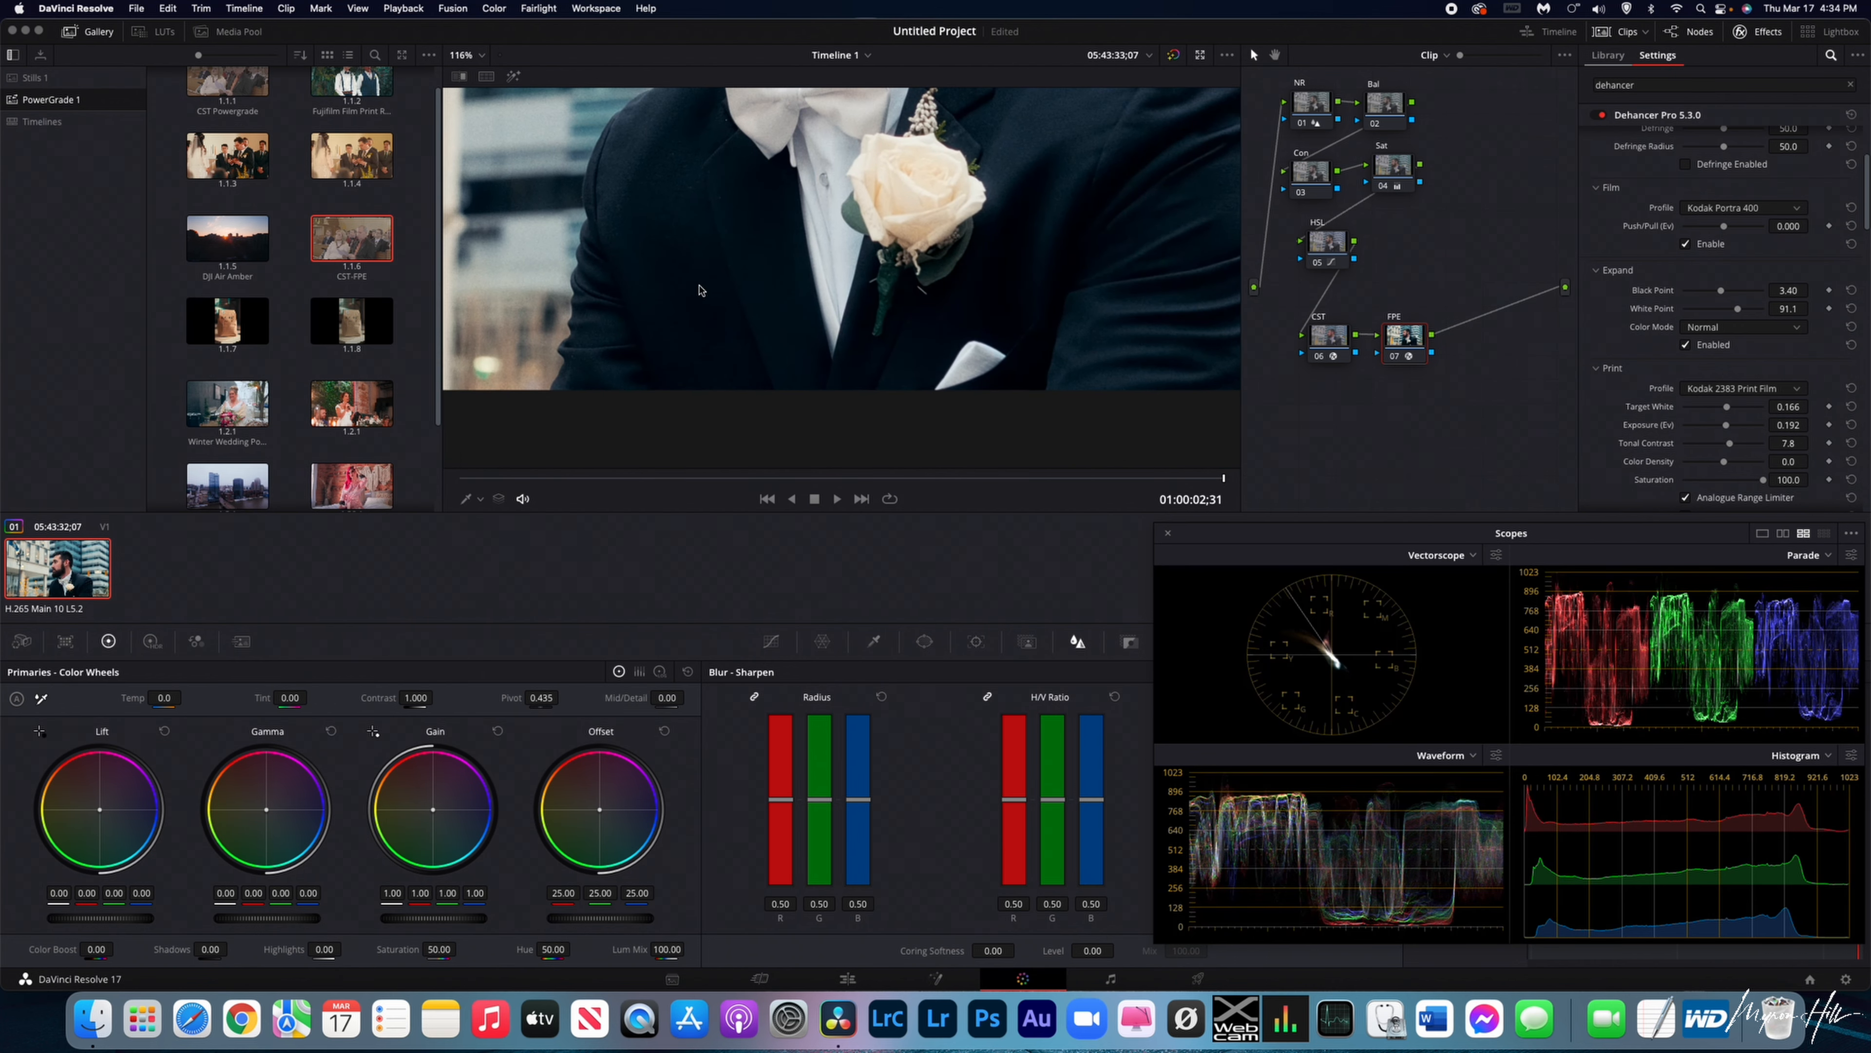
{"action": "scroll", "coordinate": [700, 295], "scroll_direction": "up", "scroll_amount": 2}
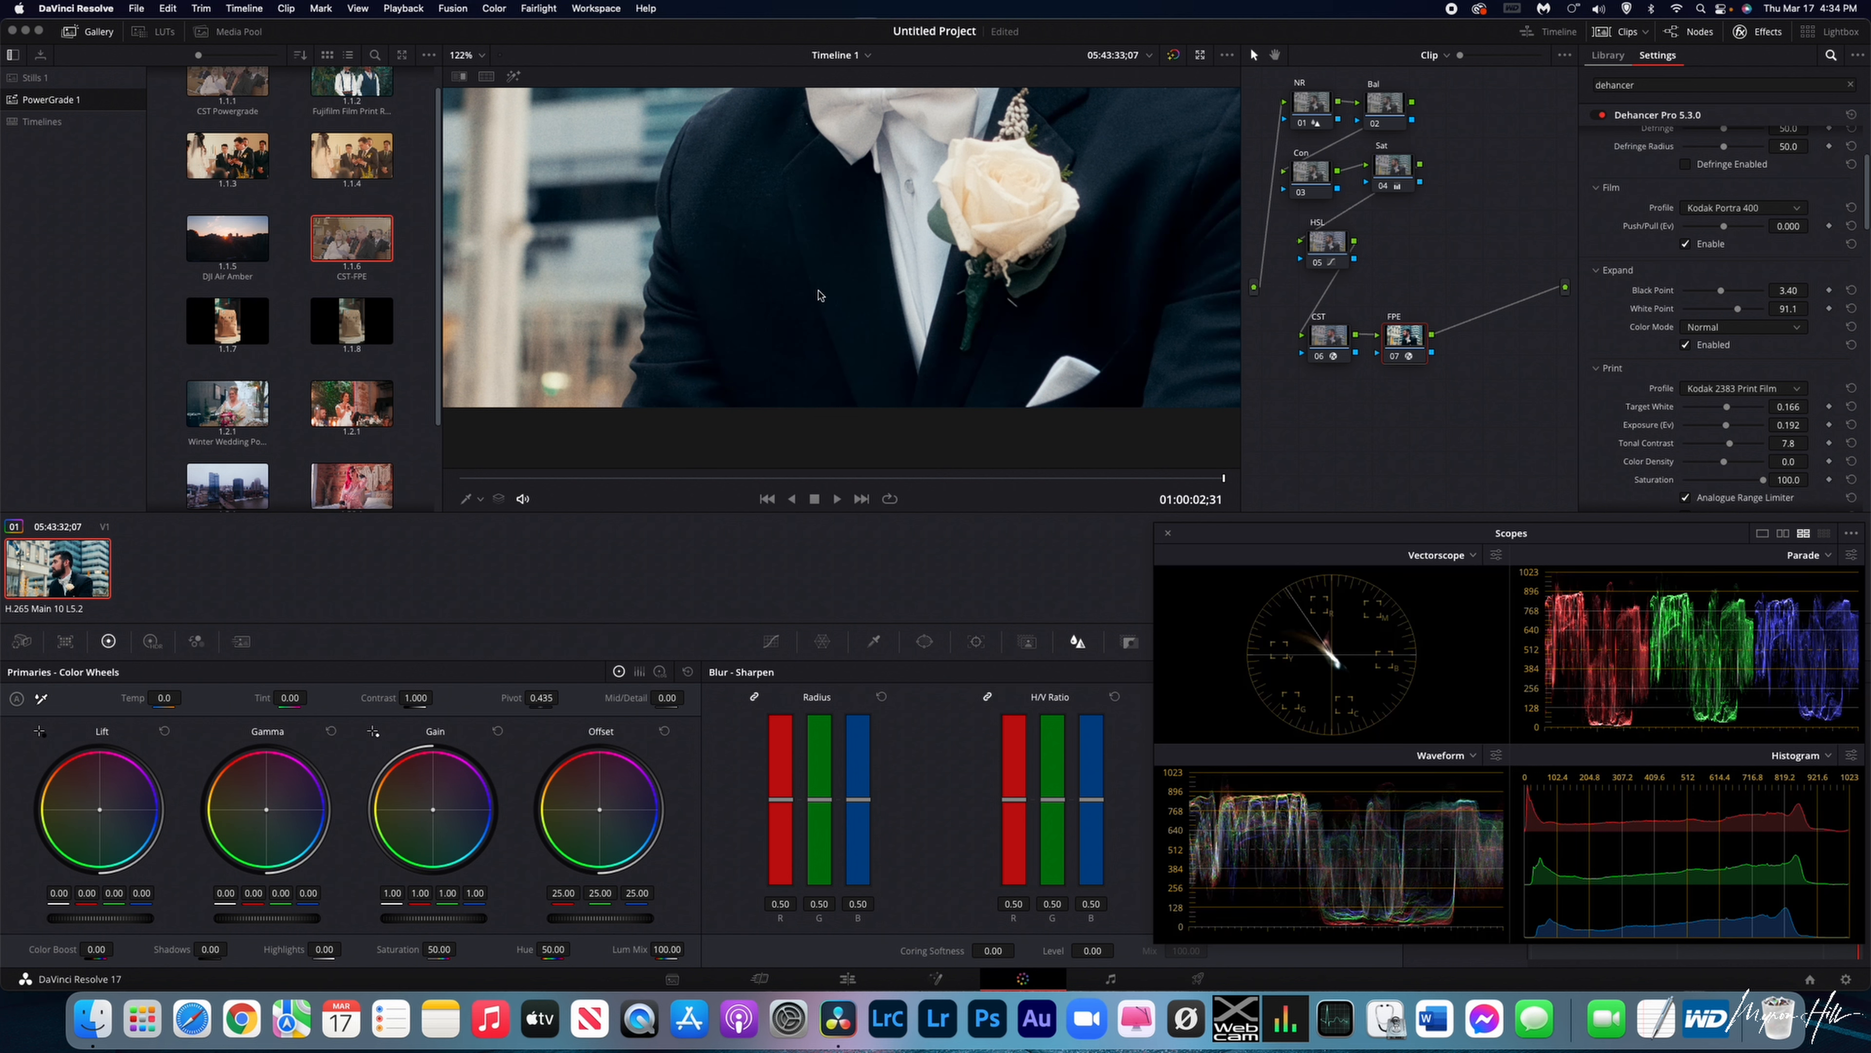
{"action": "scroll", "coordinate": [817, 293], "scroll_direction": "up", "scroll_amount": 1}
{"action": "left_click_drag", "start_coordinate": [798, 291], "coordinate": [800, 369]}
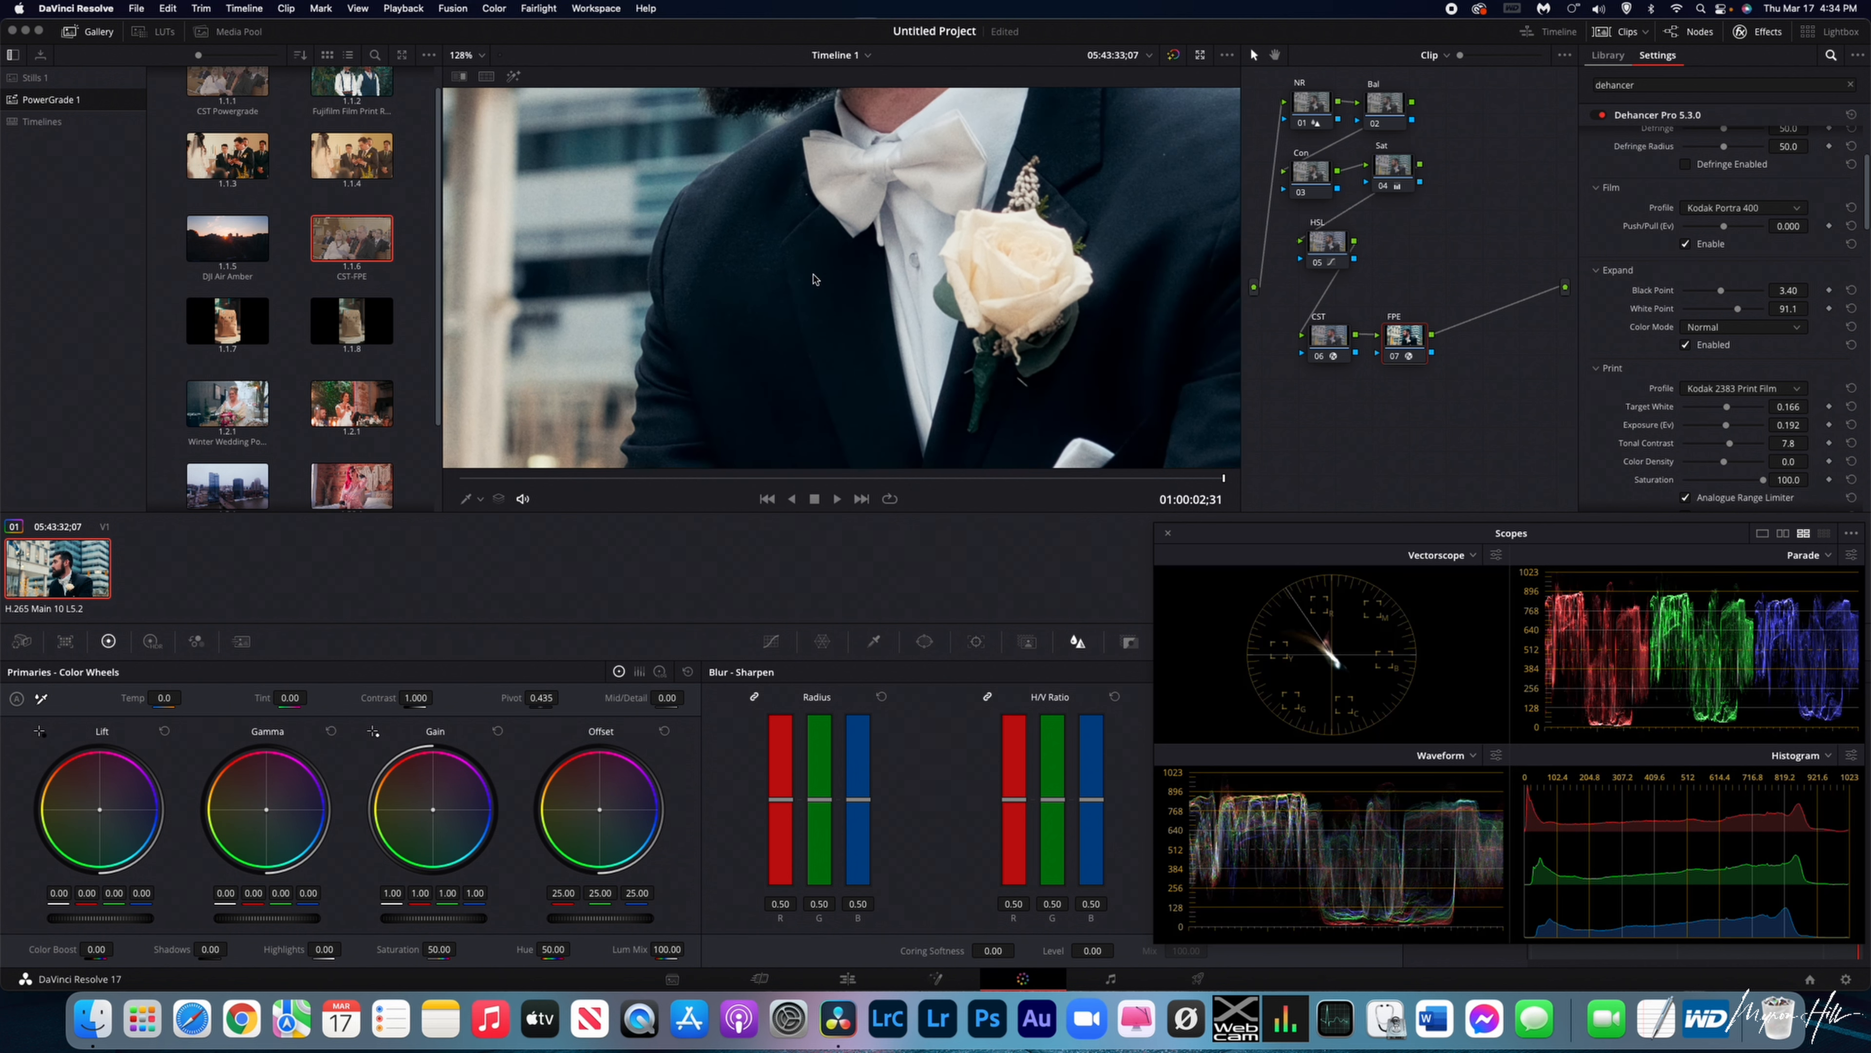
{"action": "left_click_drag", "start_coordinate": [814, 272], "coordinate": [790, 199]}
{"action": "scroll", "coordinate": [713, 272], "scroll_direction": "up", "scroll_amount": 6}
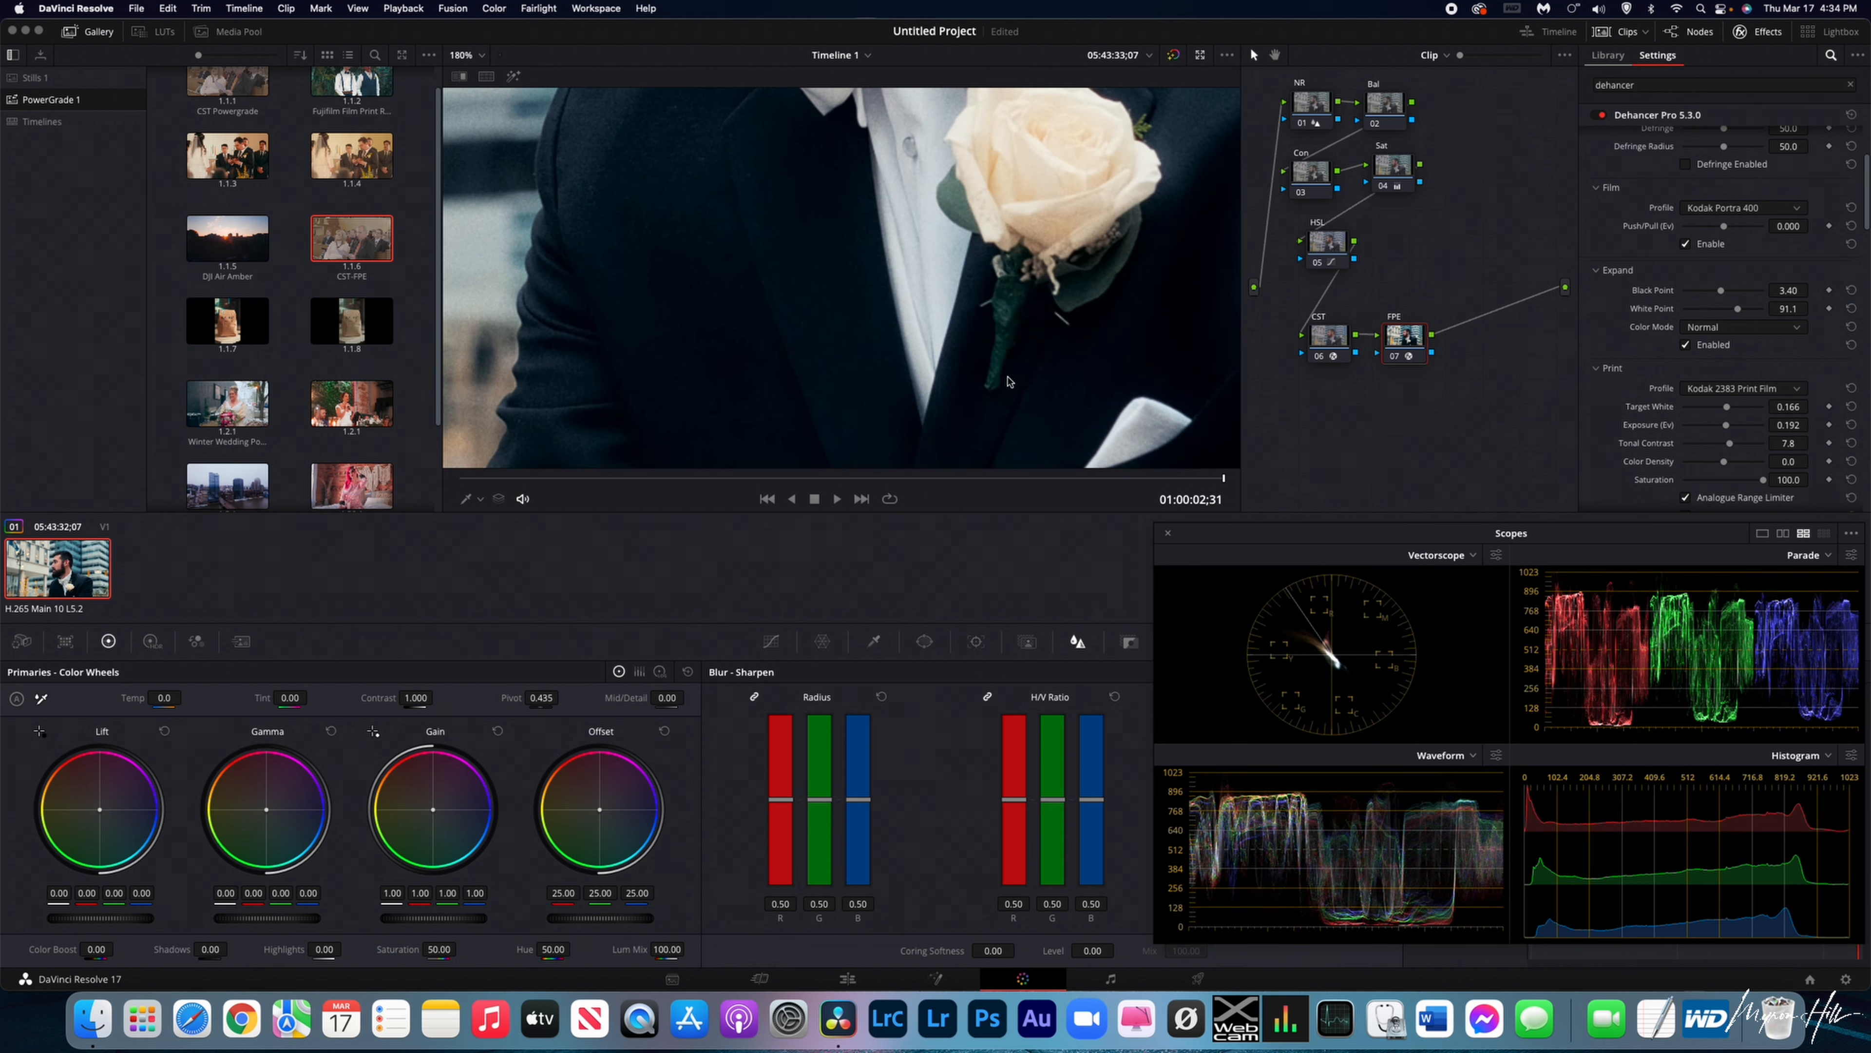
{"action": "scroll", "coordinate": [1013, 350], "scroll_direction": "down", "scroll_amount": 7}
{"action": "scroll", "coordinate": [1058, 349], "scroll_direction": "down", "scroll_amount": 6}
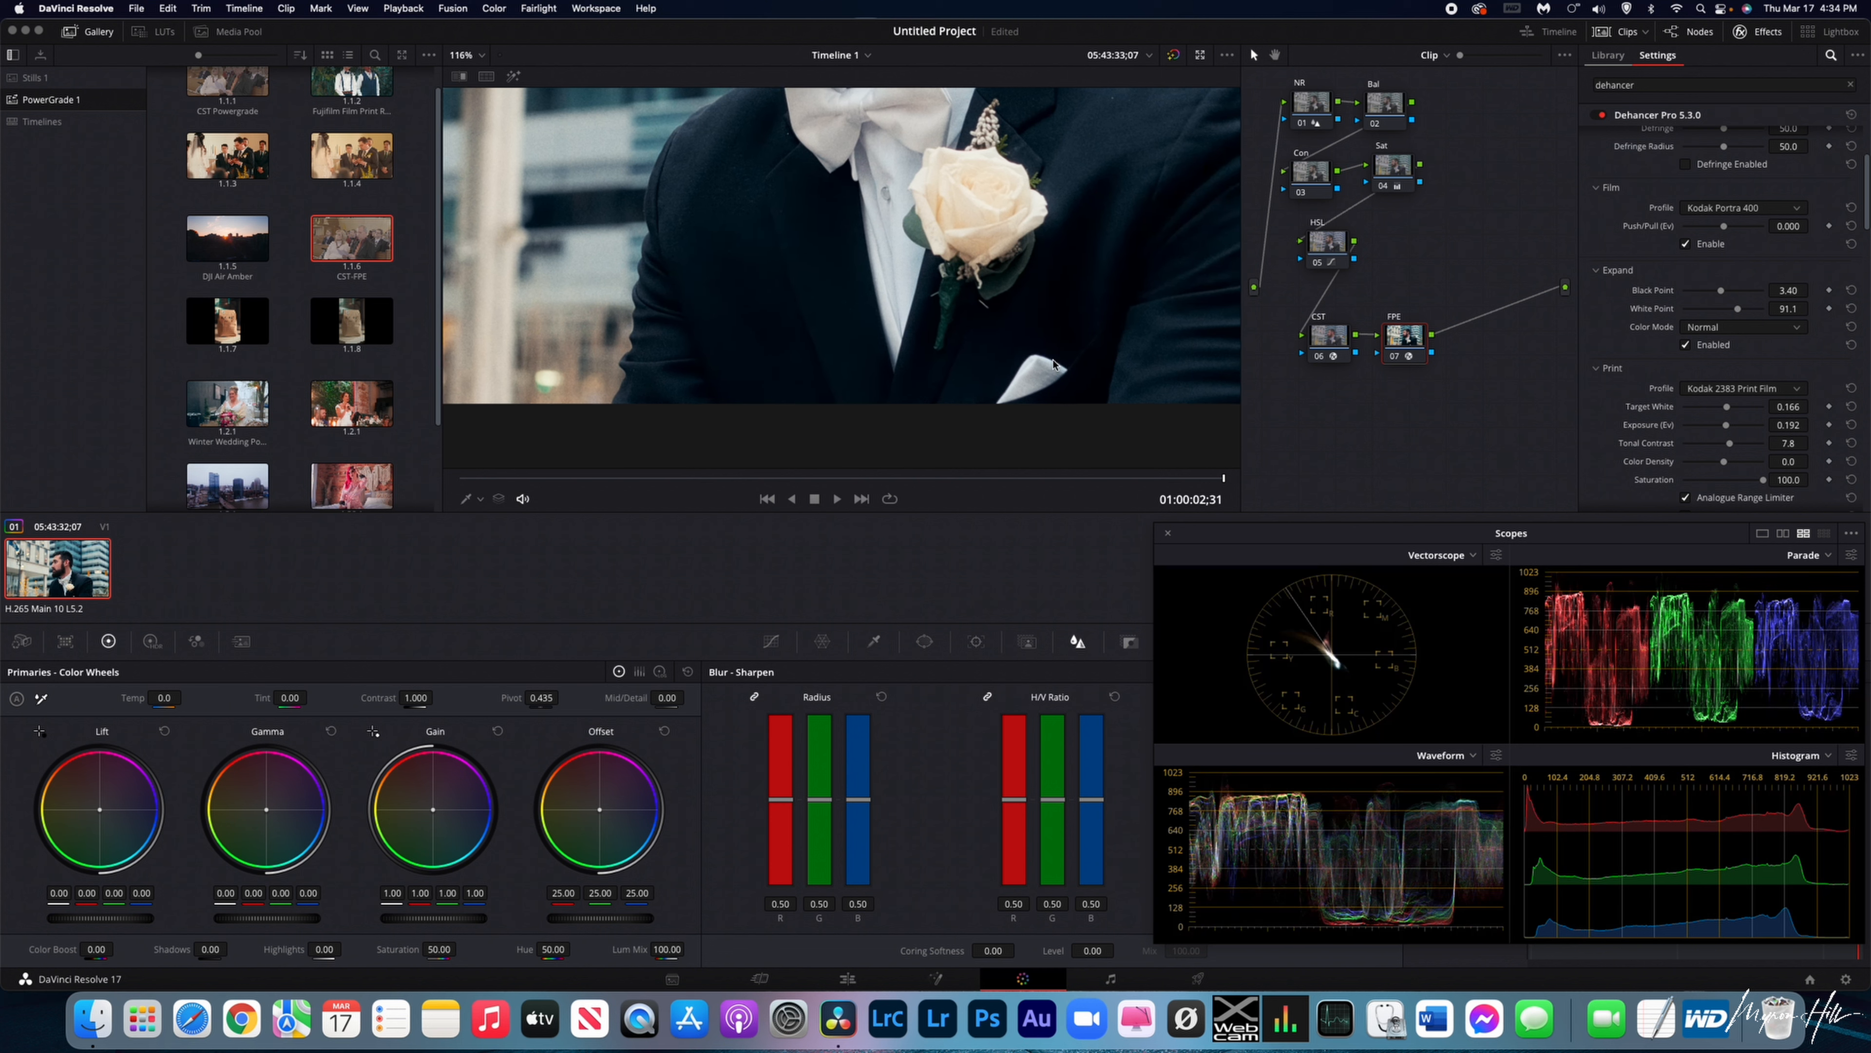
{"action": "scroll", "coordinate": [1054, 261], "scroll_direction": "down", "scroll_amount": 5}
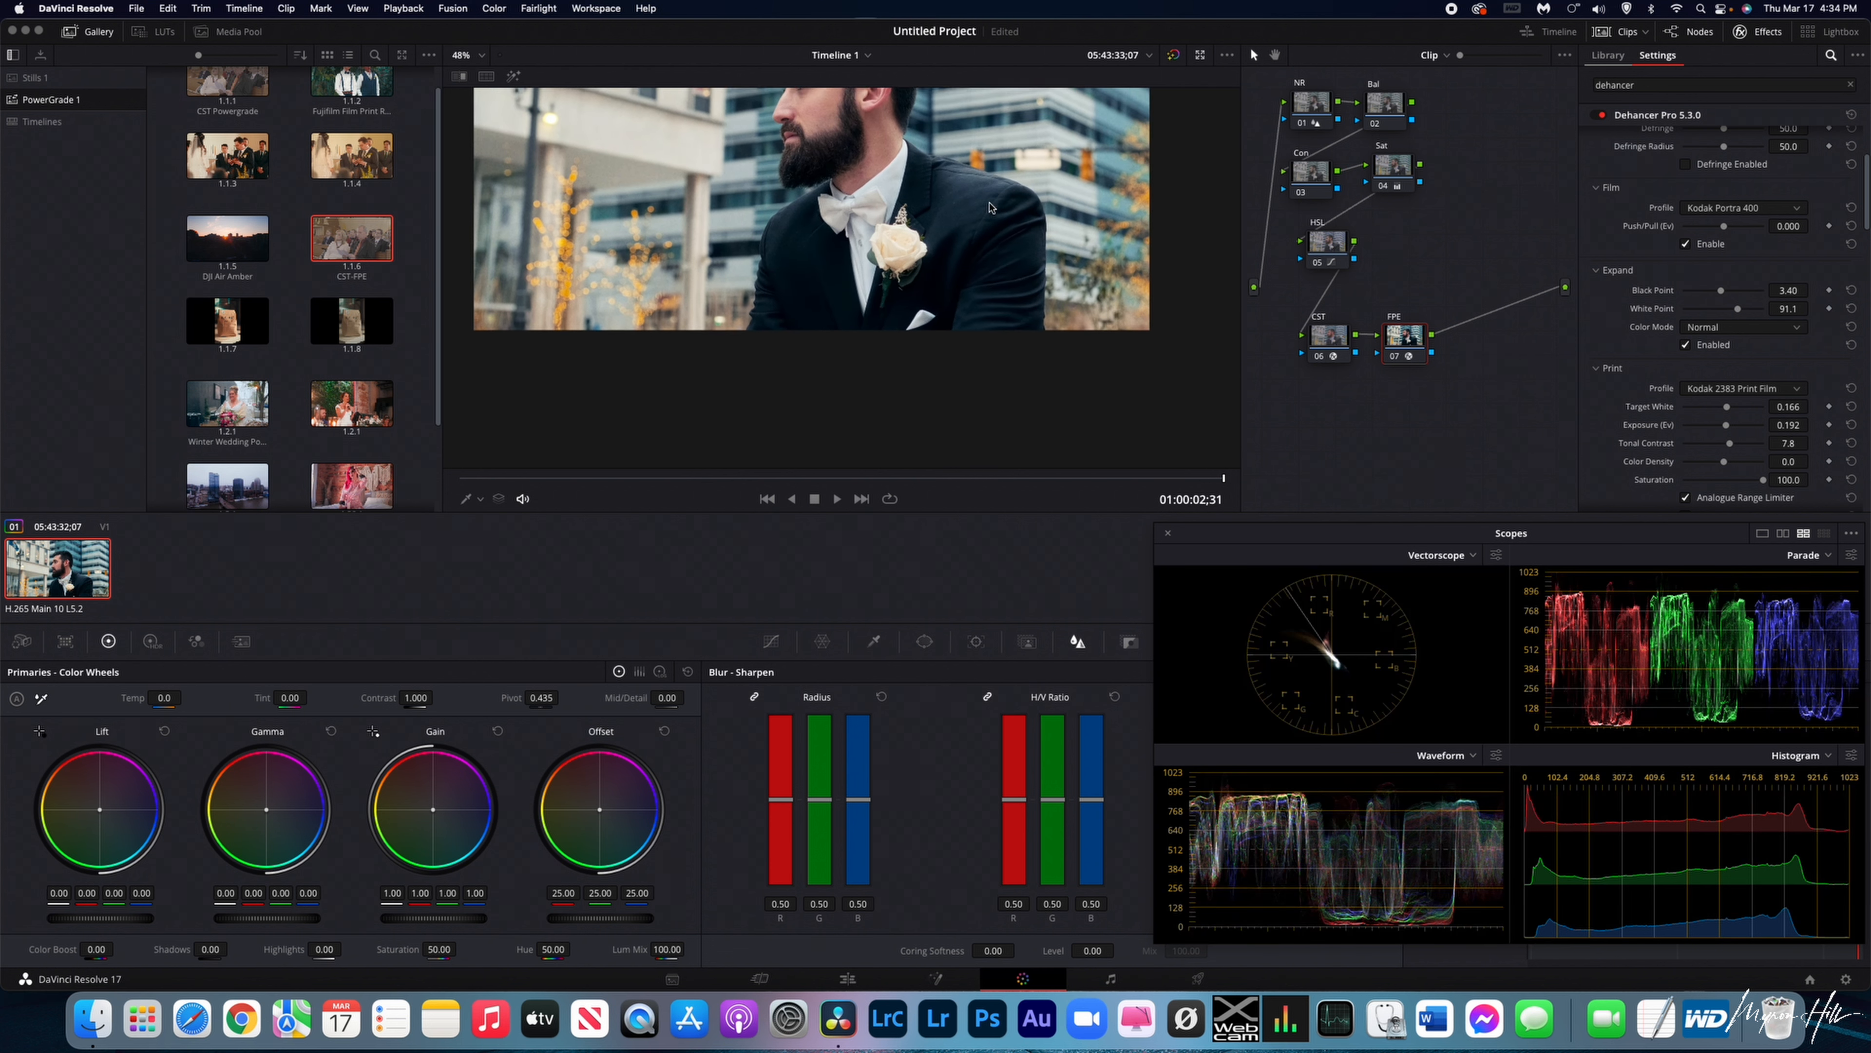
{"action": "scroll", "coordinate": [931, 317], "scroll_direction": "up", "scroll_amount": 3}
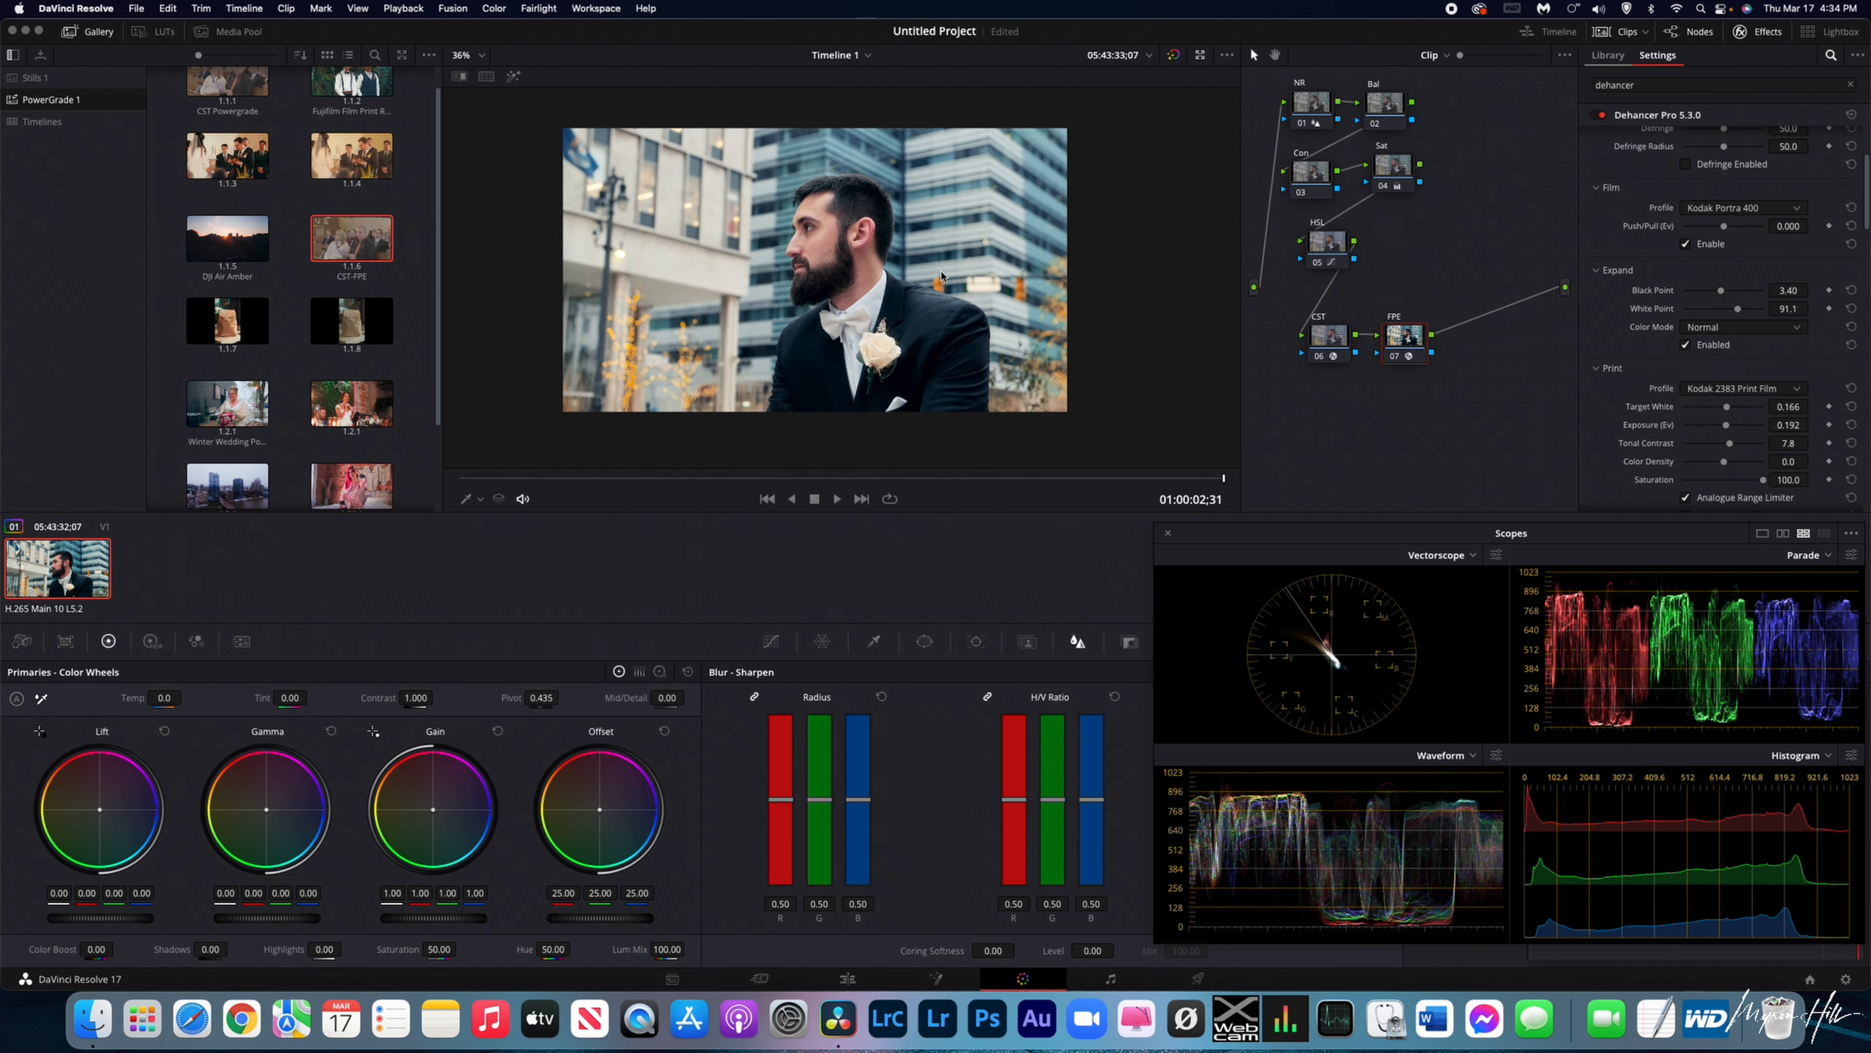
{"action": "left_click_drag", "start_coordinate": [942, 301], "coordinate": [953, 299]}
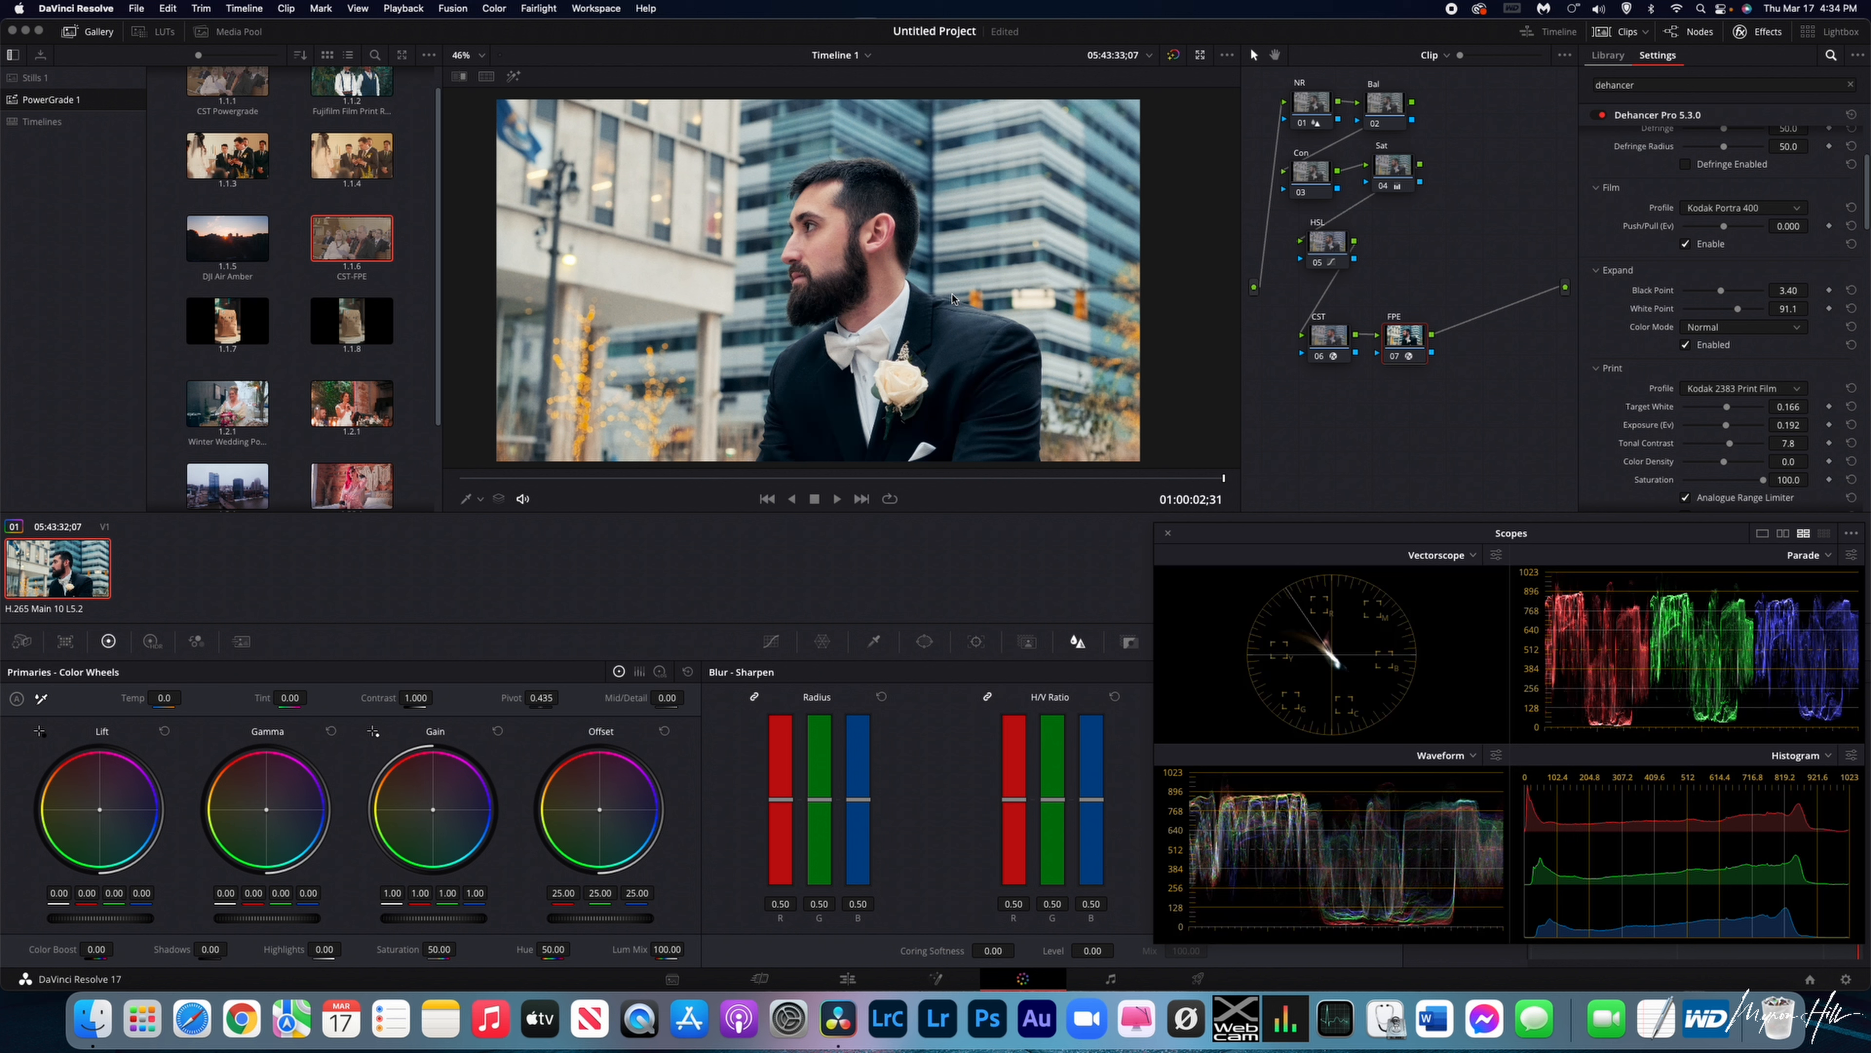
Export the Dehancer look to the Desktop as a Normal (33x33x33) LUT named Winter Blue and save the project.
{"action": "scroll", "coordinate": [1727, 306], "scroll_direction": "down", "scroll_amount": 15}
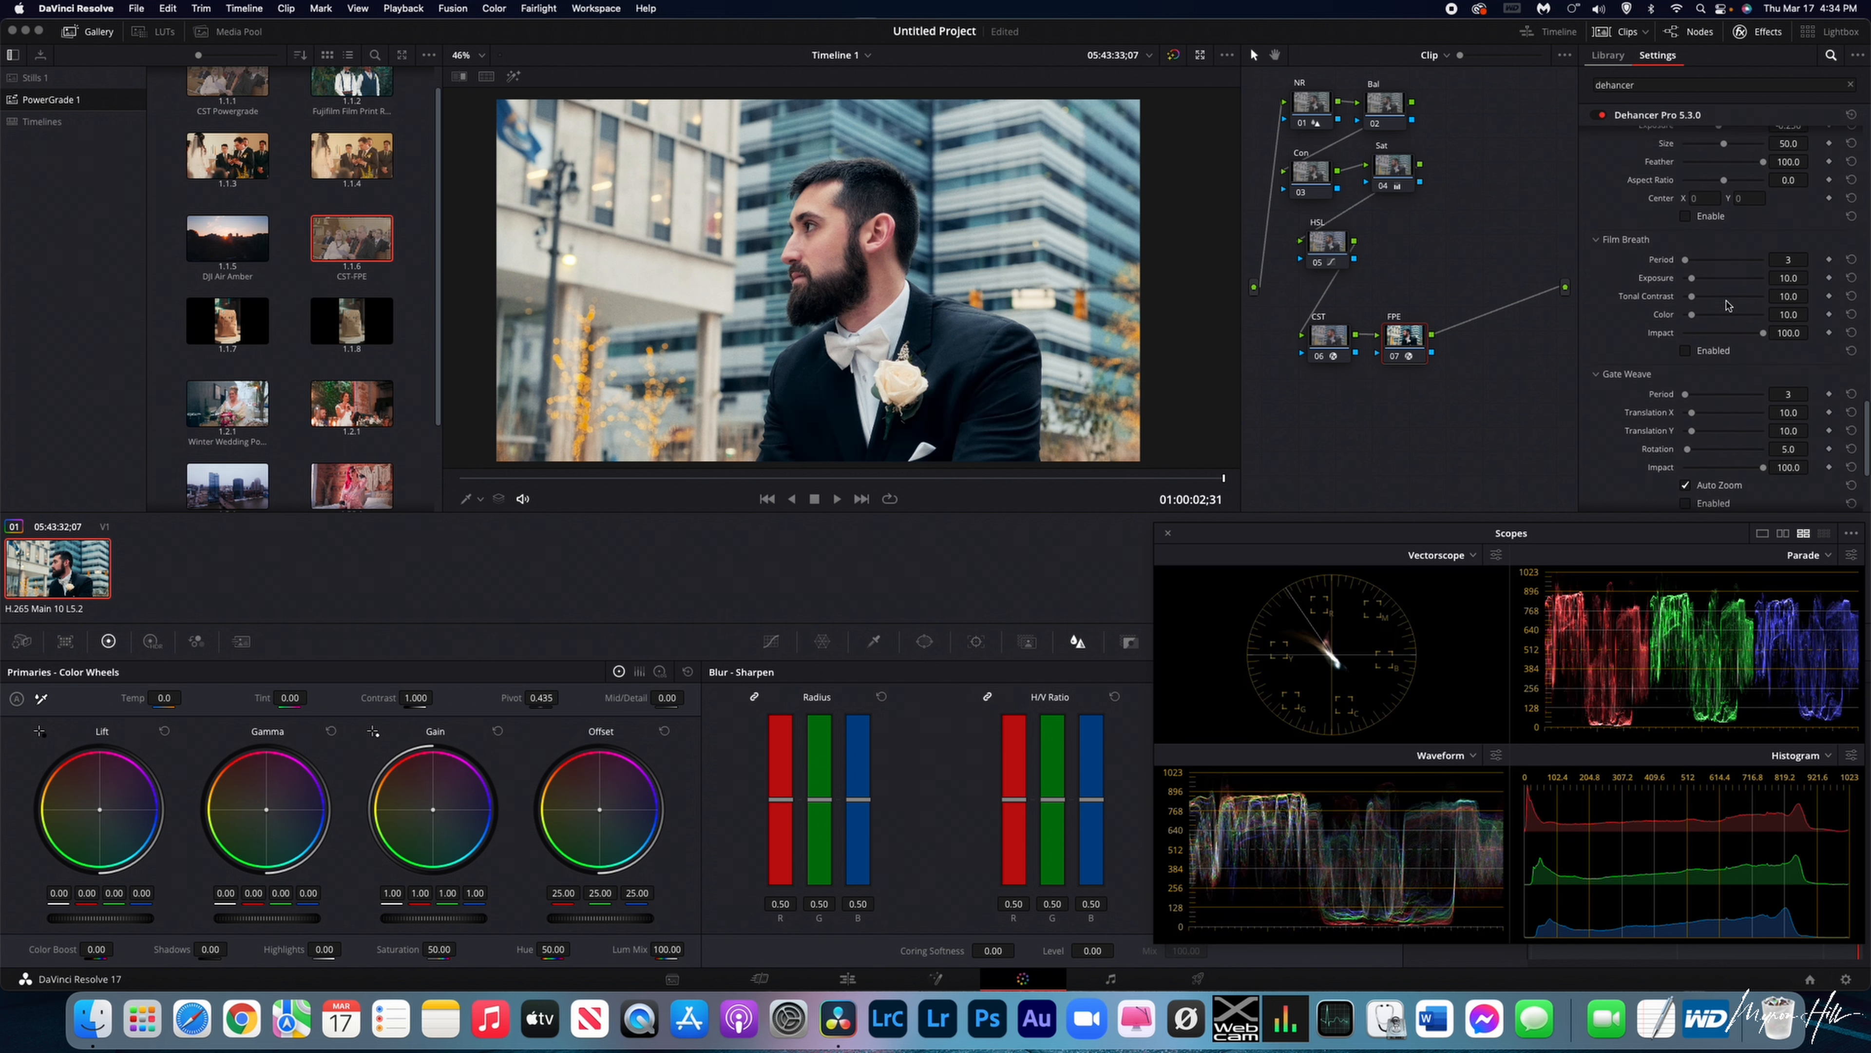
{"action": "scroll", "coordinate": [1727, 305], "scroll_direction": "down", "scroll_amount": 8}
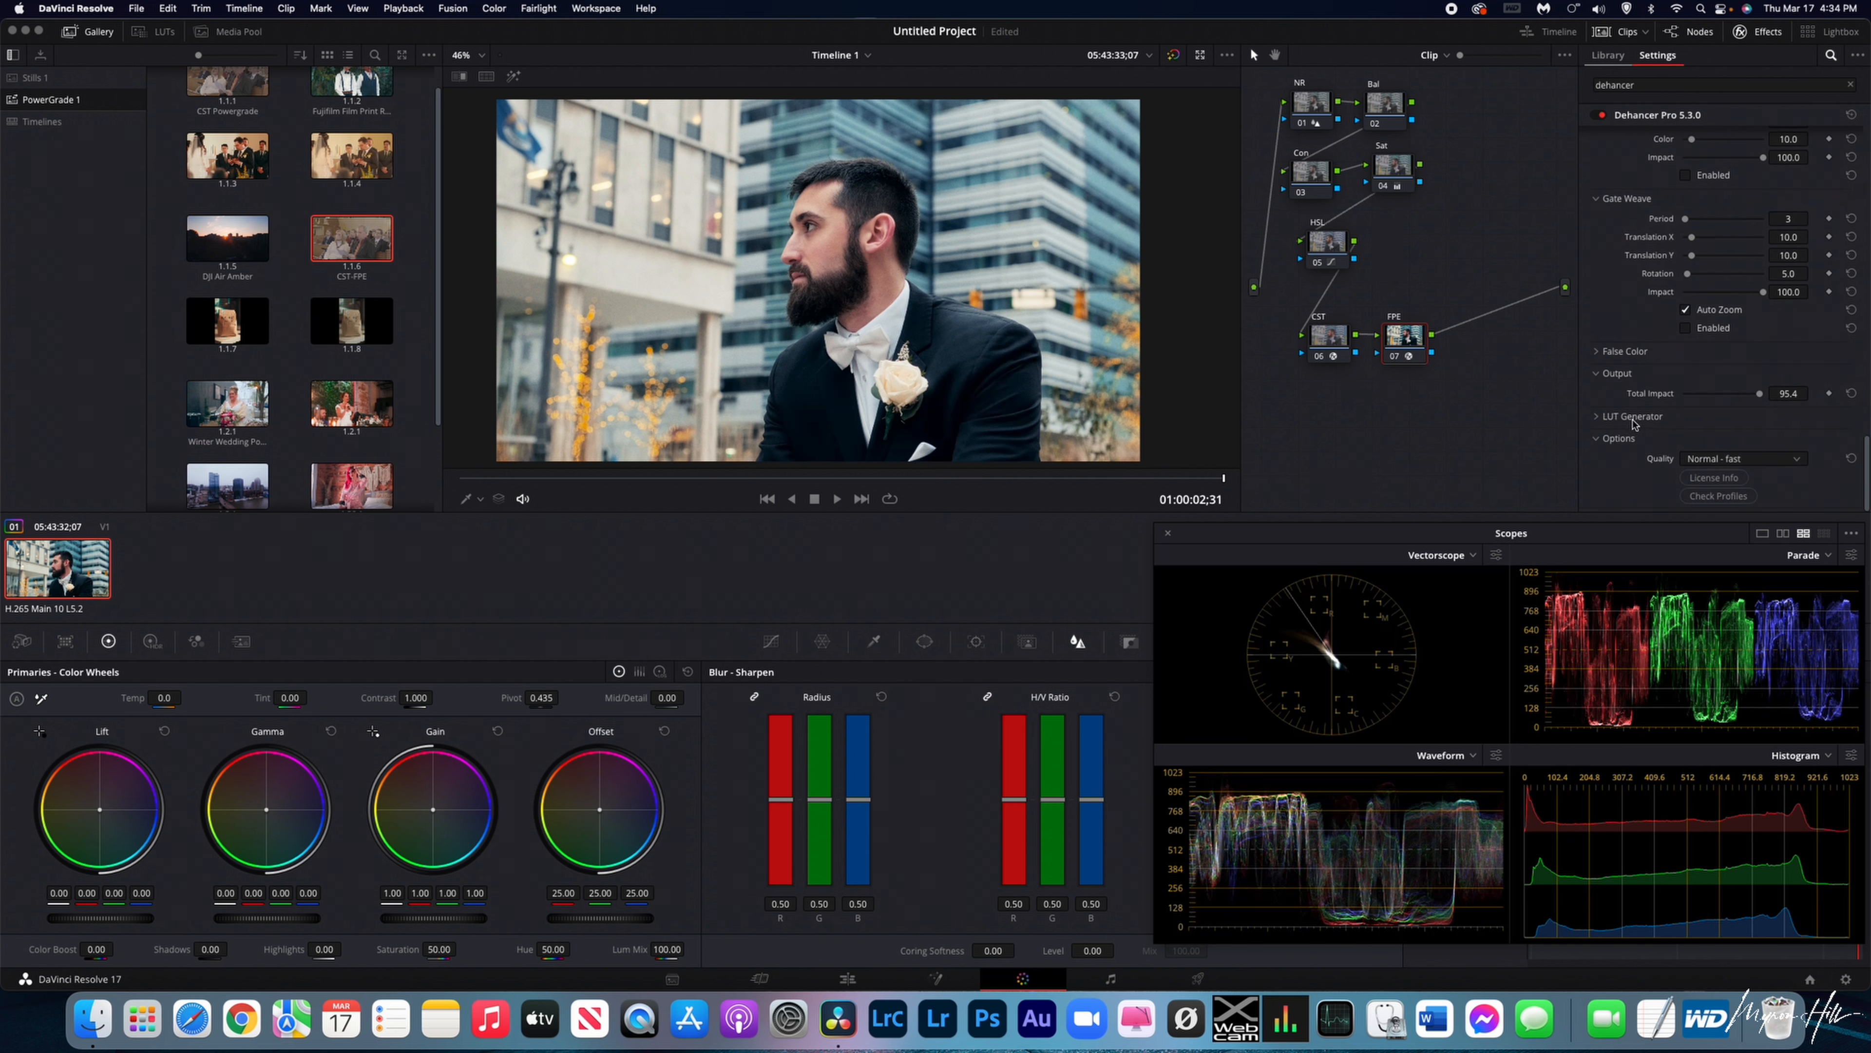
{"action": "left_click", "coordinate": [1634, 420]}
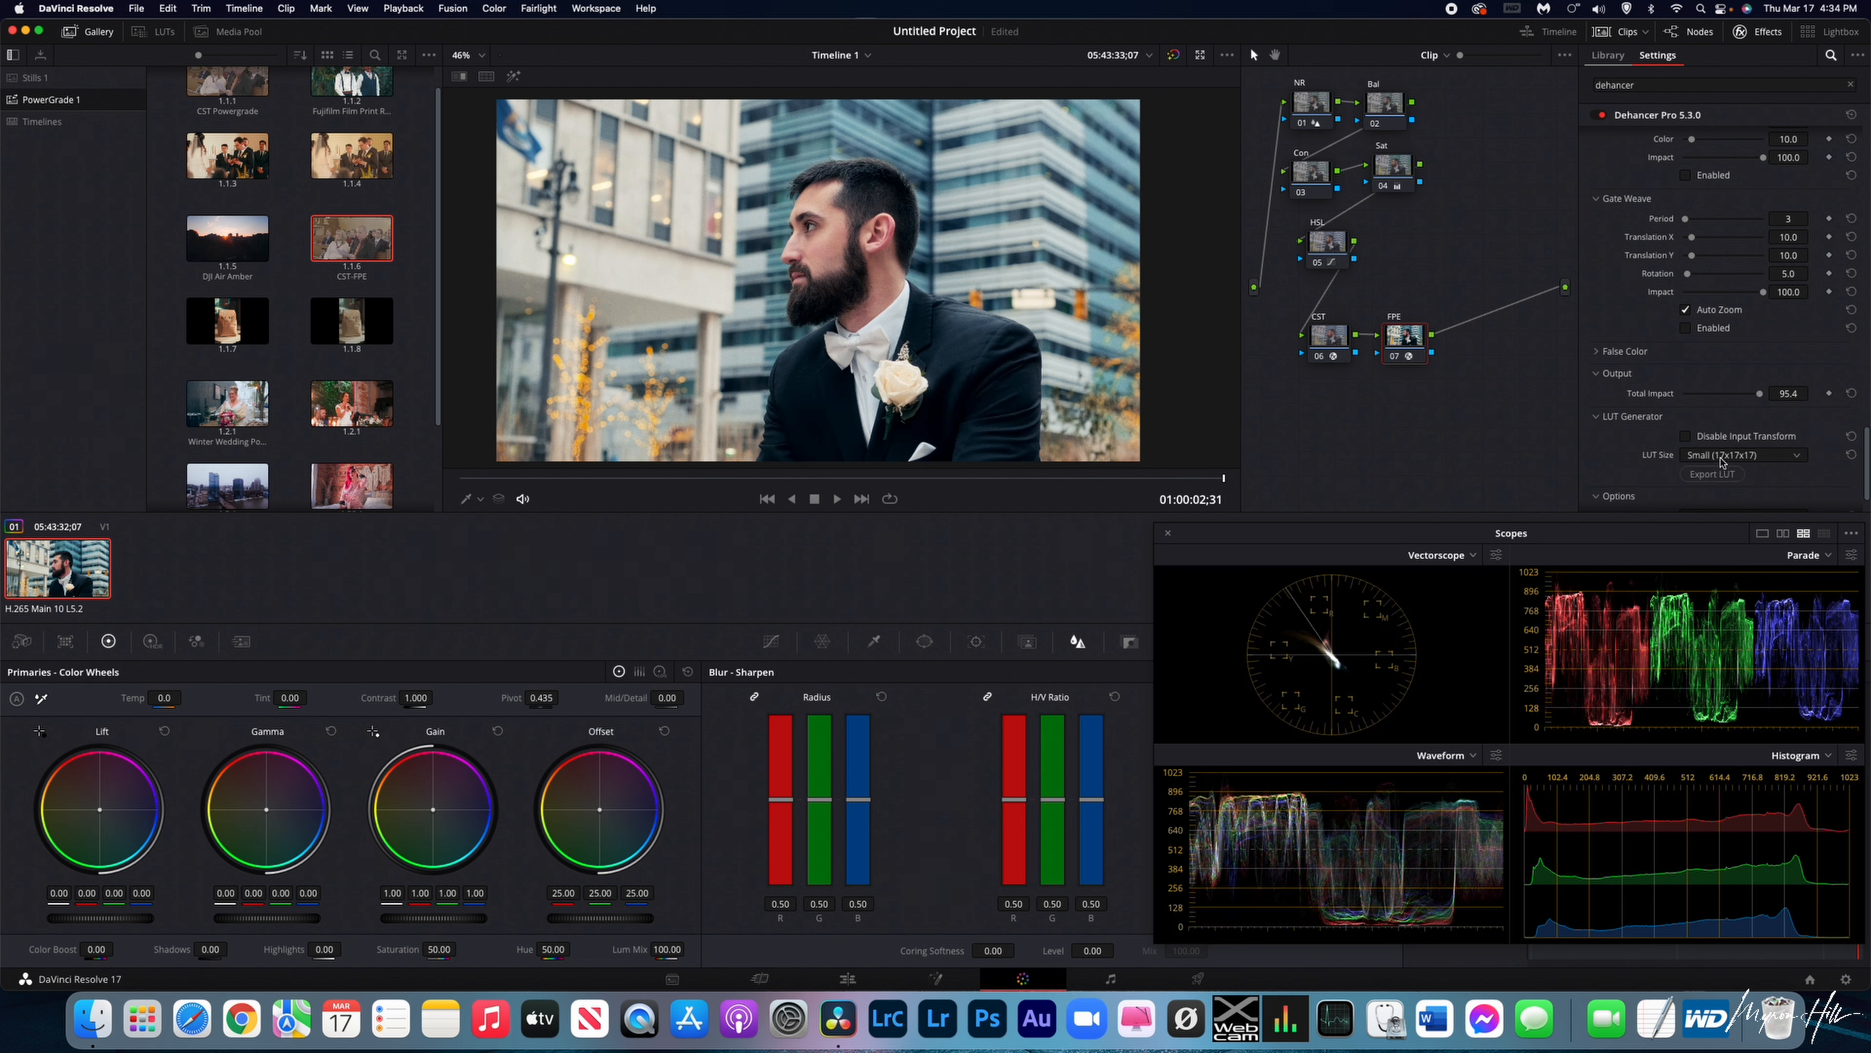
{"action": "left_click", "coordinate": [1722, 455]}
{"action": "left_click", "coordinate": [1724, 490]}
{"action": "left_click", "coordinate": [1729, 479]}
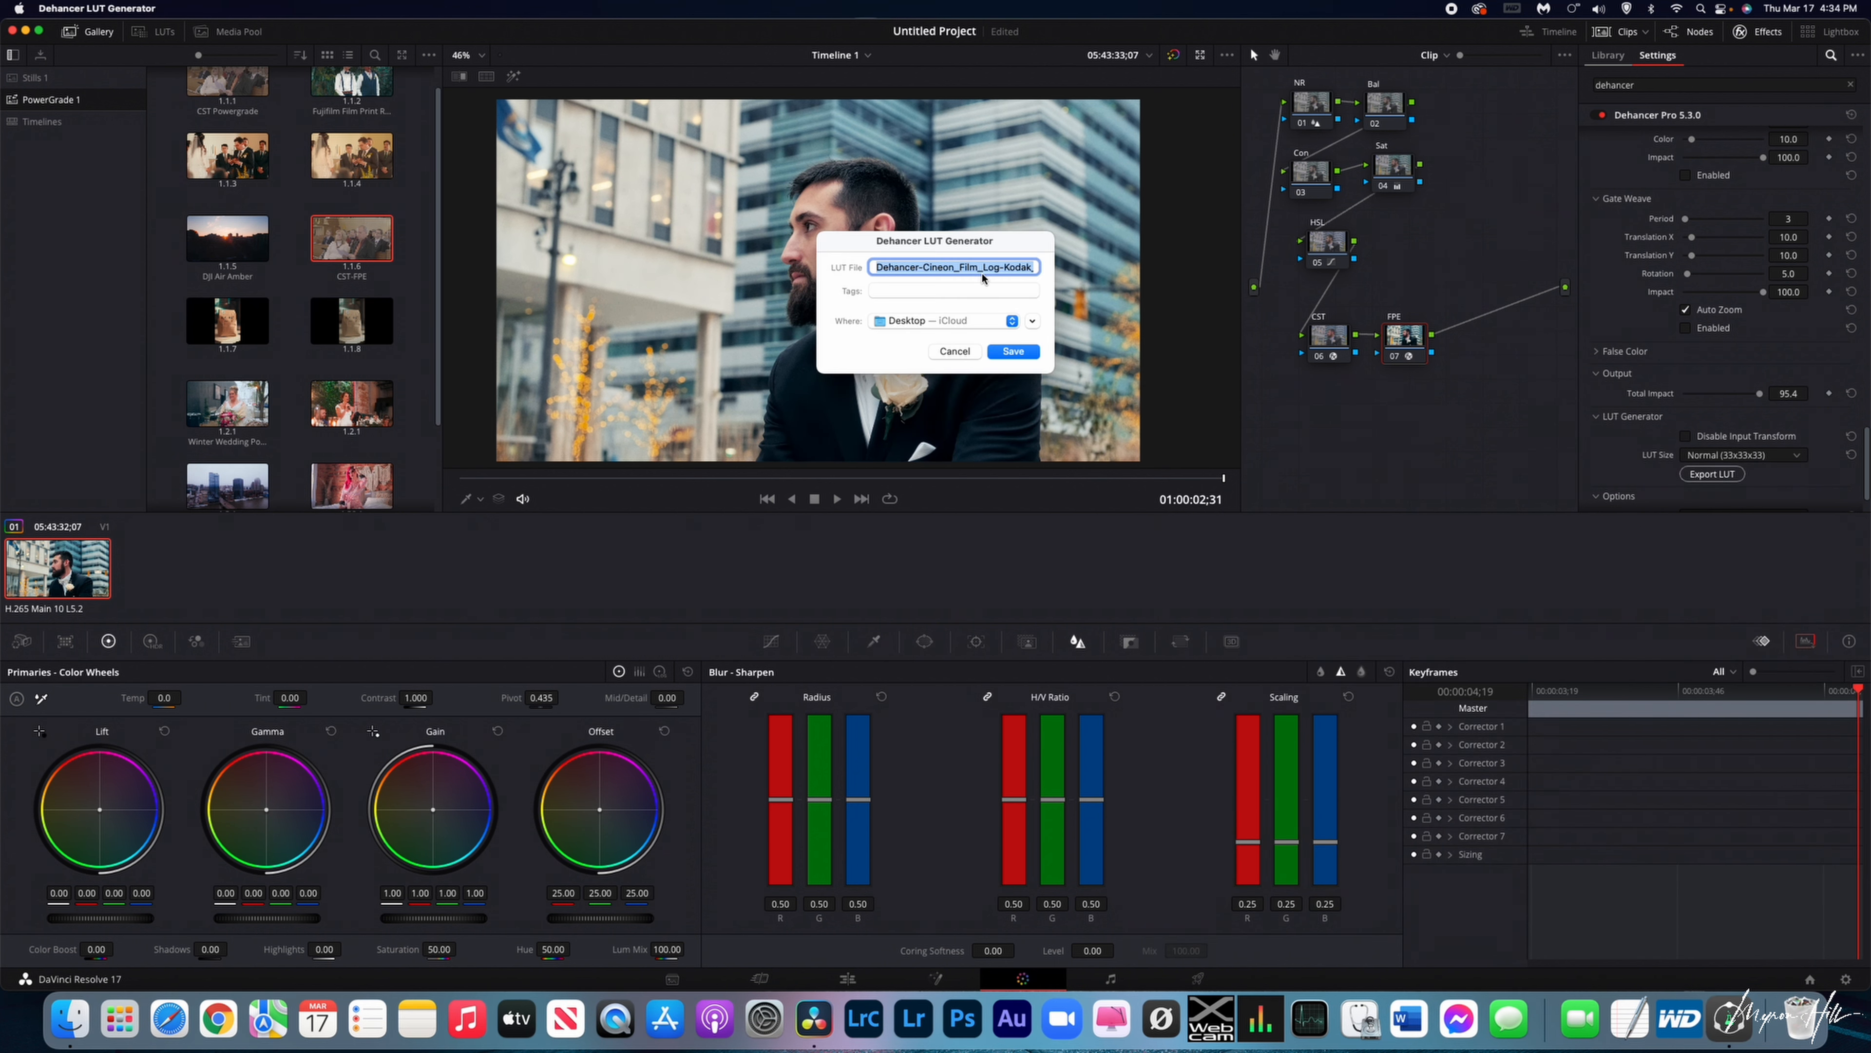
{"action": "type", "text": "W"}
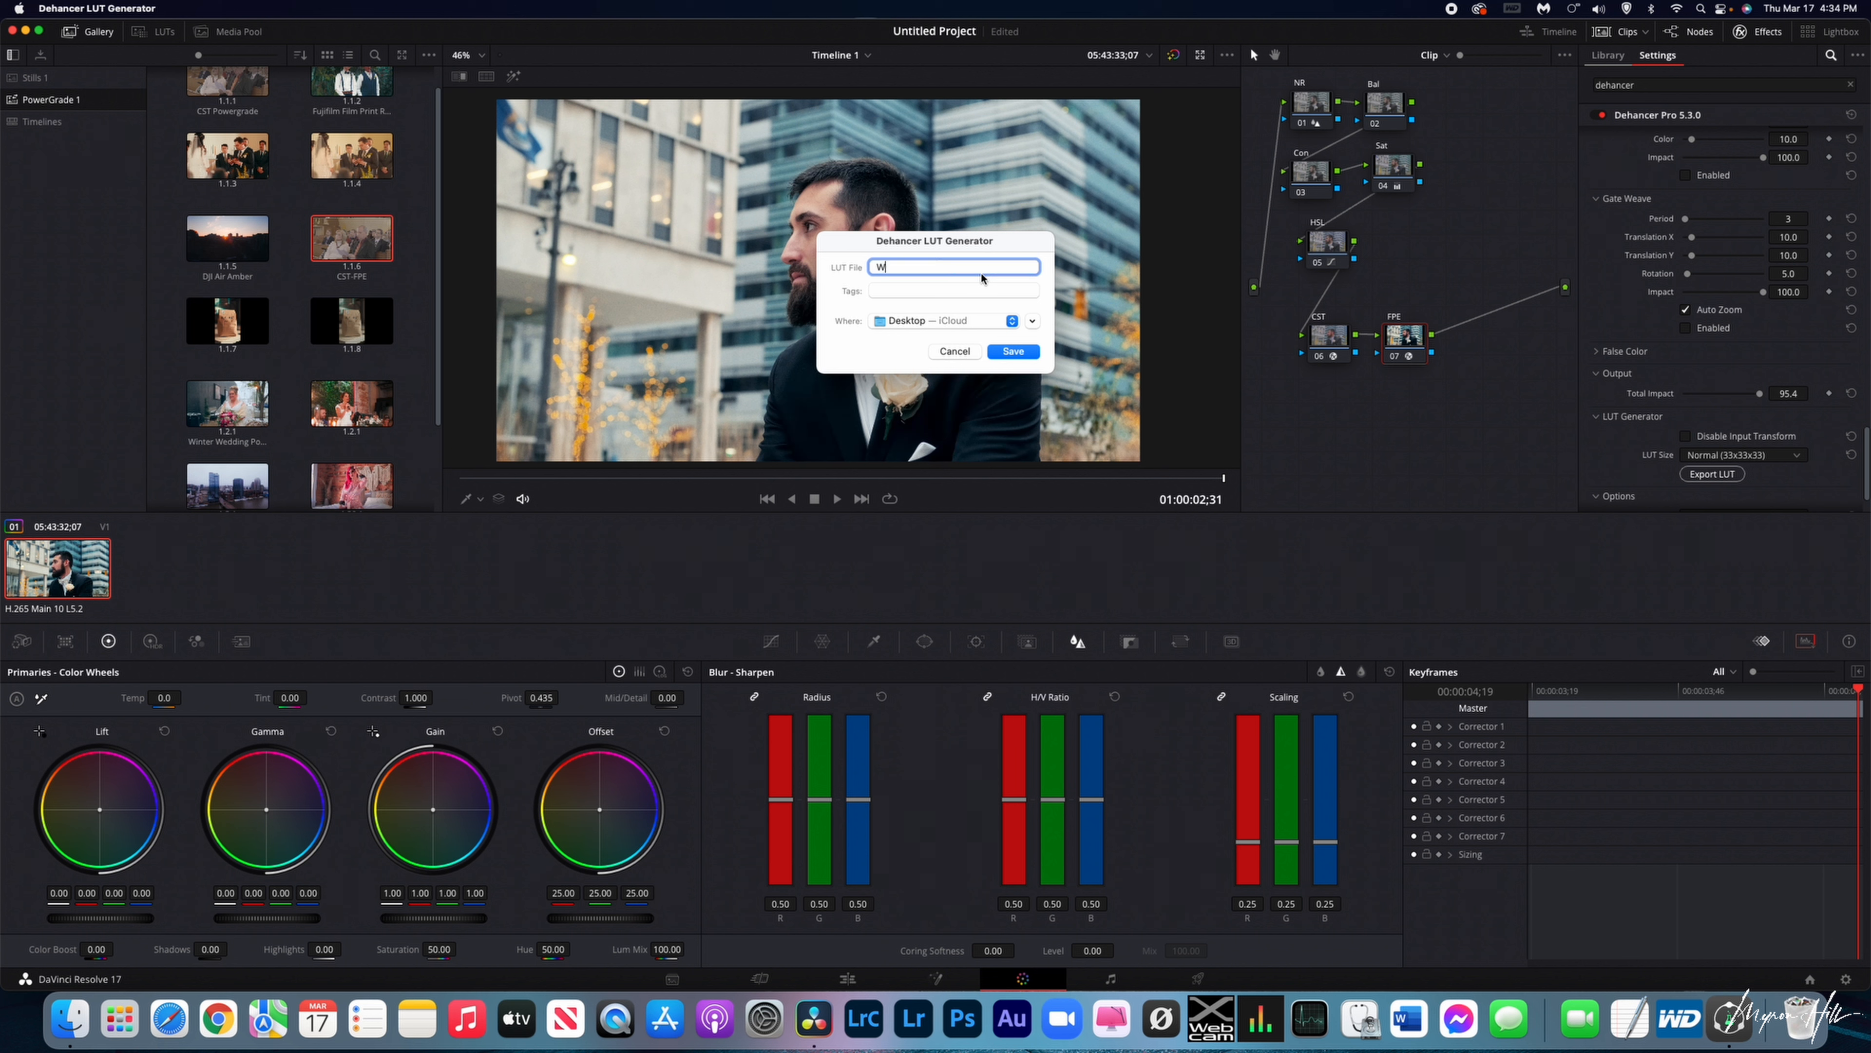
{"action": "type", "text": "inter Blue"}
{"action": "key", "text": "Return"}
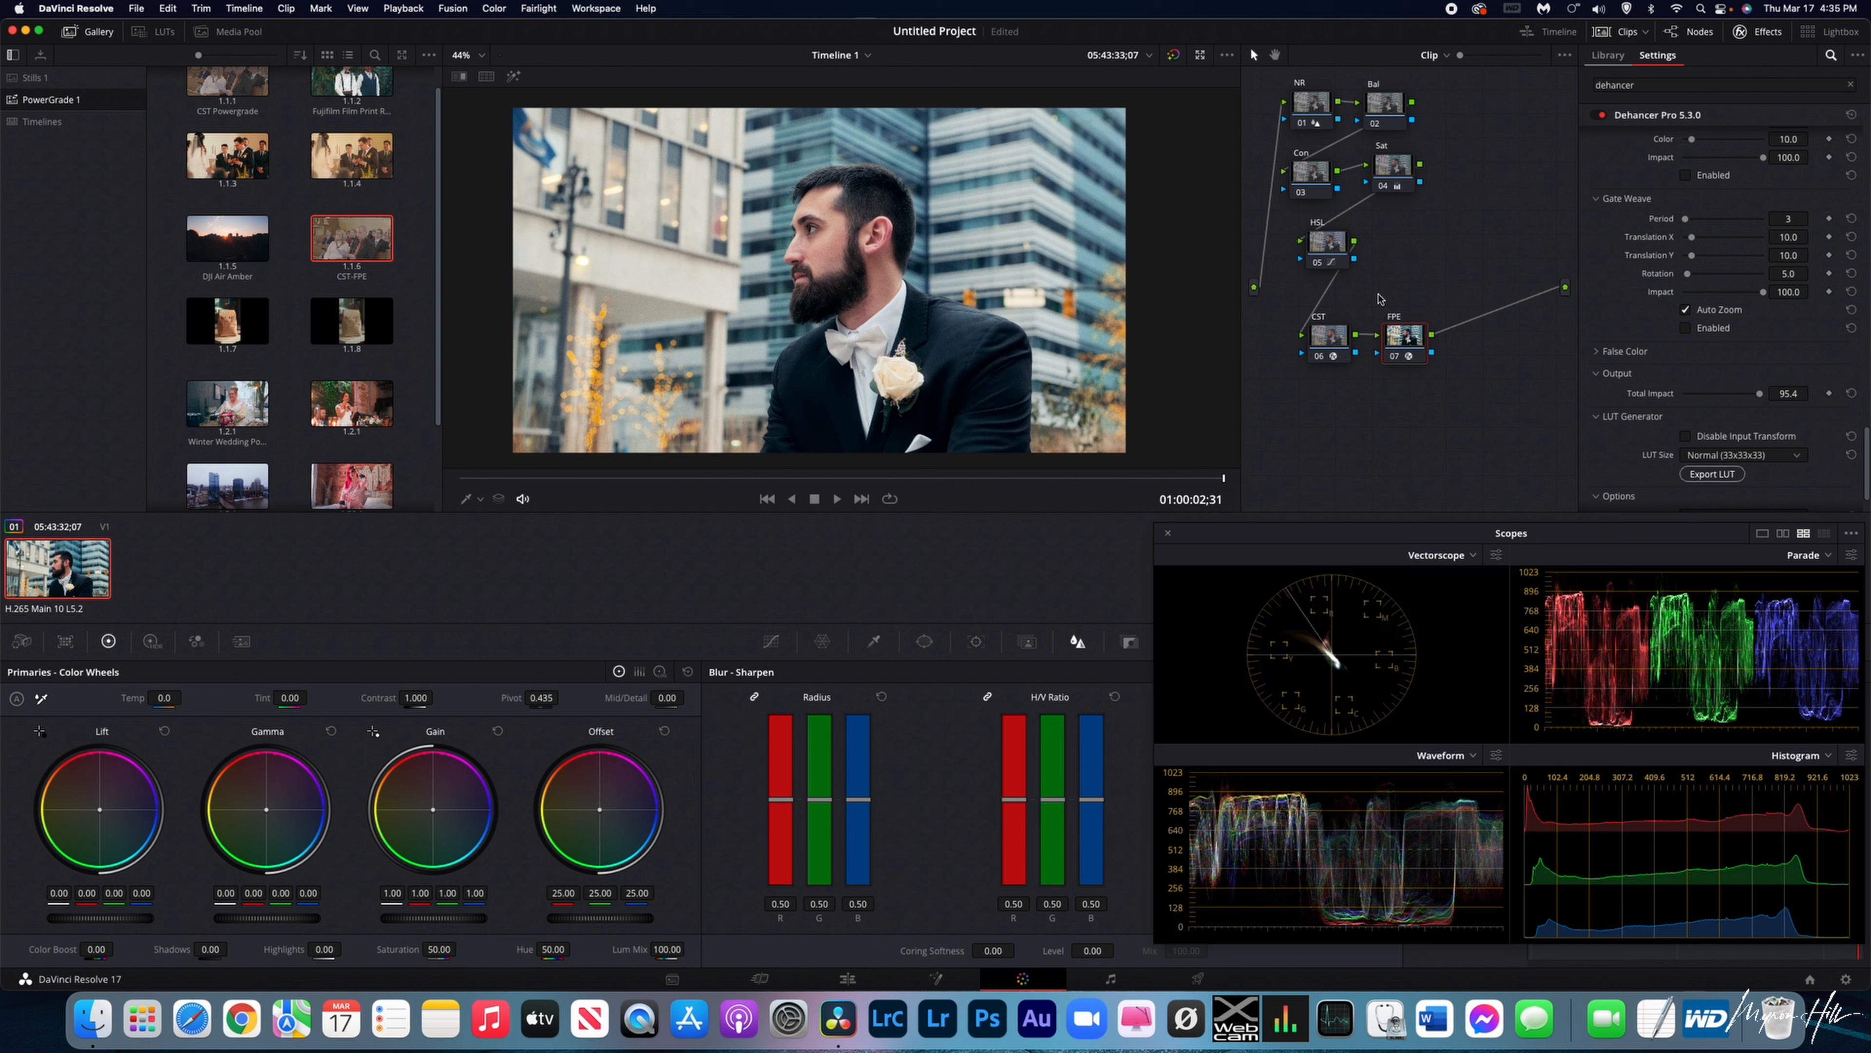
{"action": "key", "text": "super+s"}
Review the Dehancer settings and browse the available film profiles without changing the selected stock.
{"action": "scroll", "coordinate": [1752, 314], "scroll_direction": "up", "scroll_amount": 10}
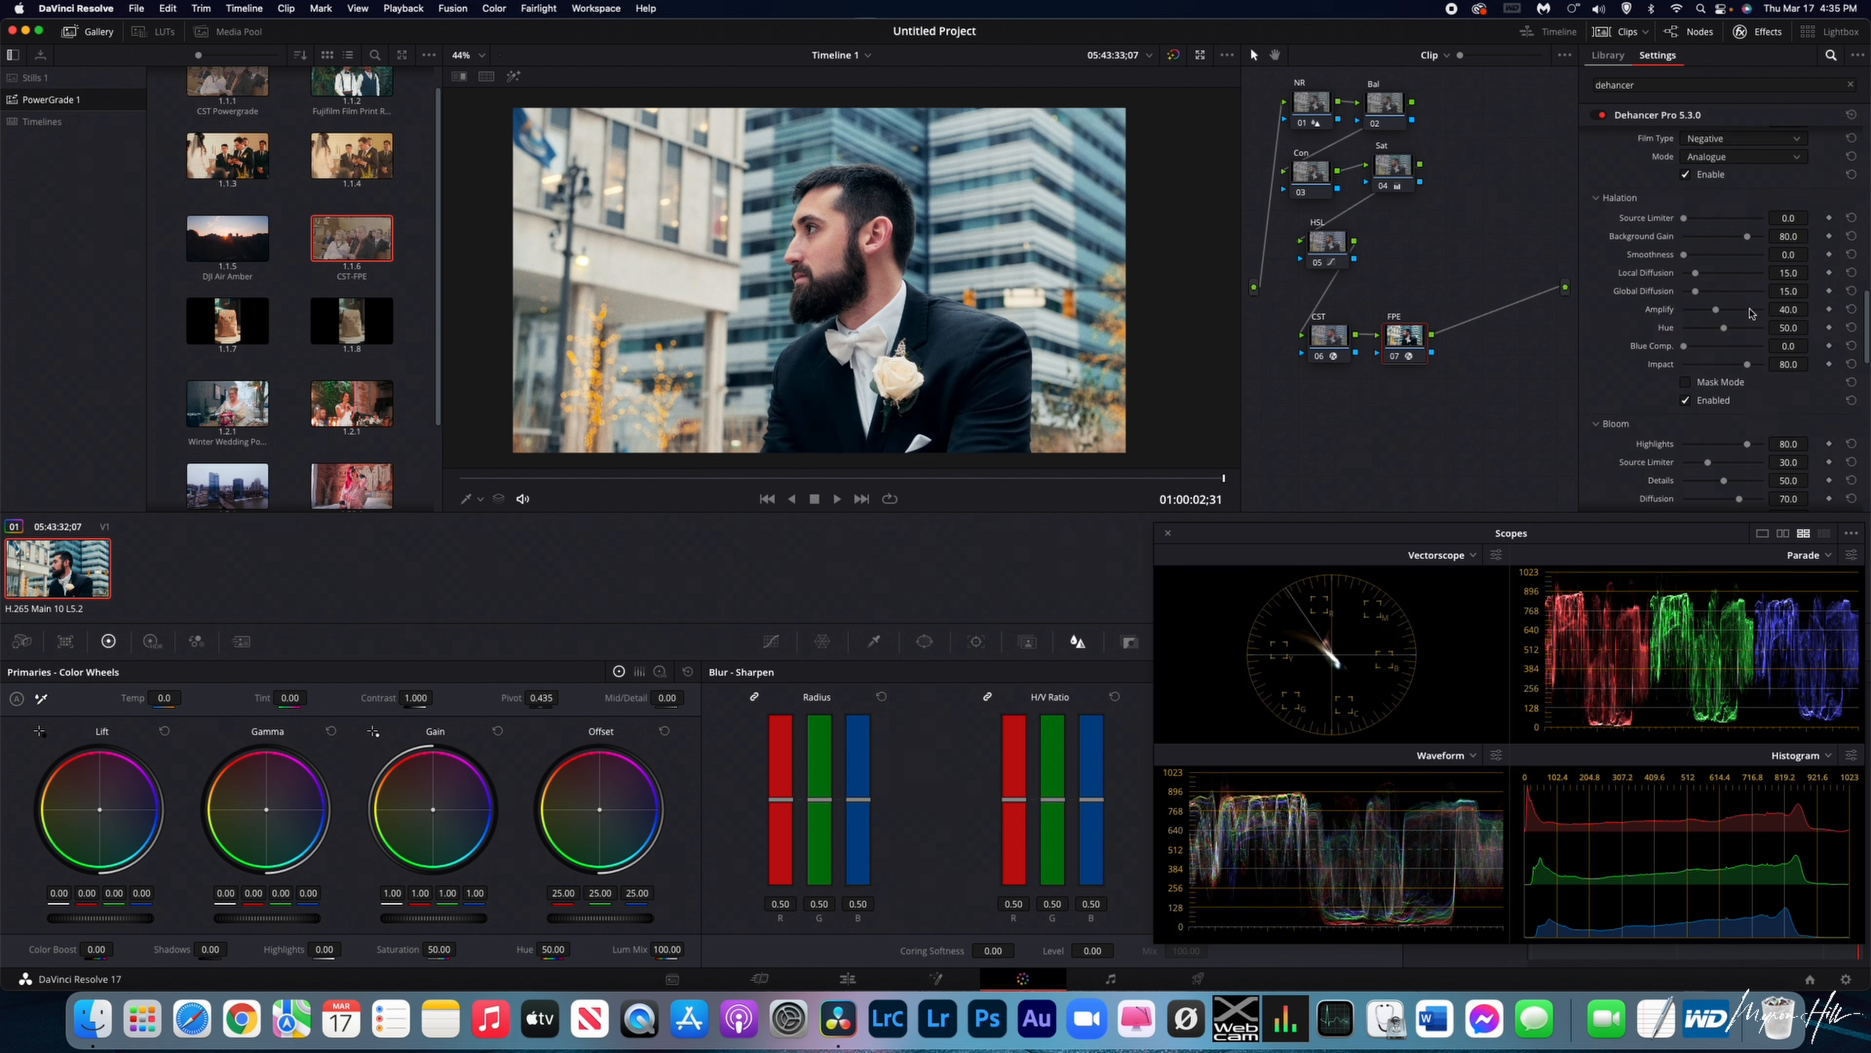
{"action": "scroll", "coordinate": [1751, 313], "scroll_direction": "down", "scroll_amount": 8}
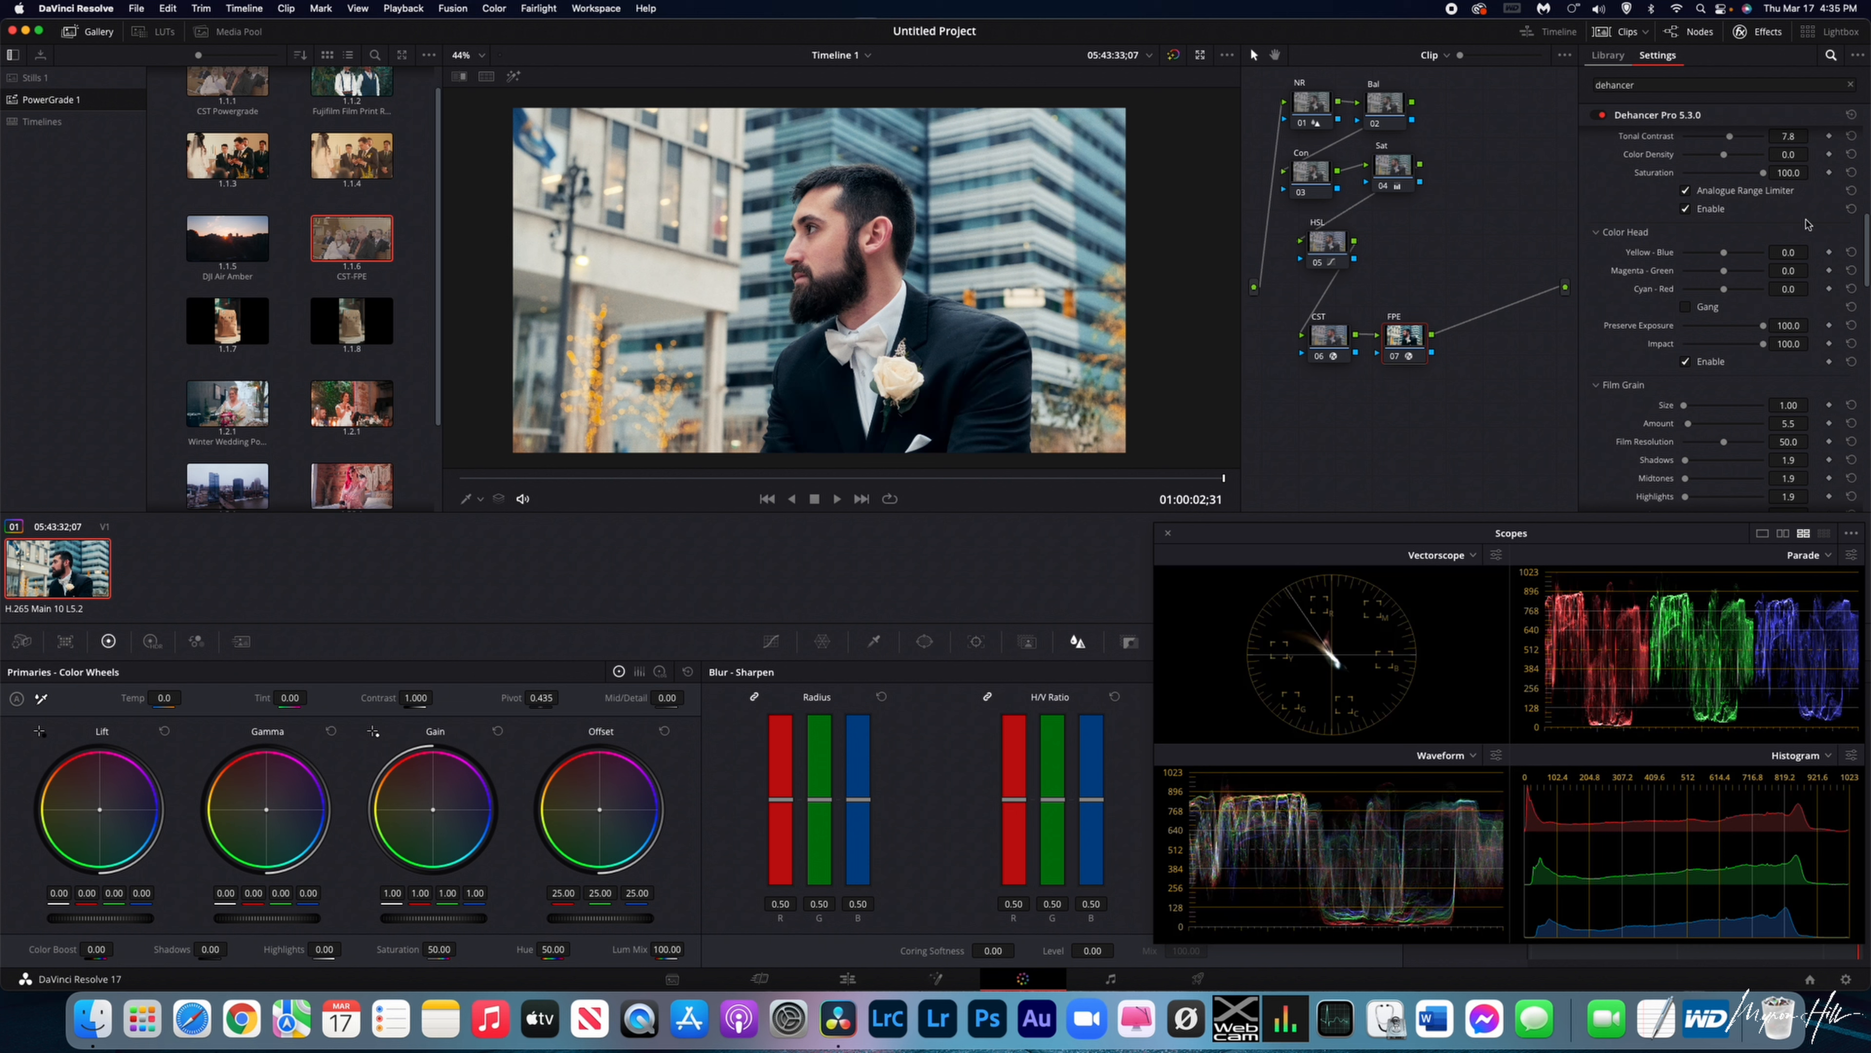
{"action": "scroll", "coordinate": [1797, 225], "scroll_direction": "up", "scroll_amount": 5}
{"action": "scroll", "coordinate": [1795, 229], "scroll_direction": "up", "scroll_amount": 2}
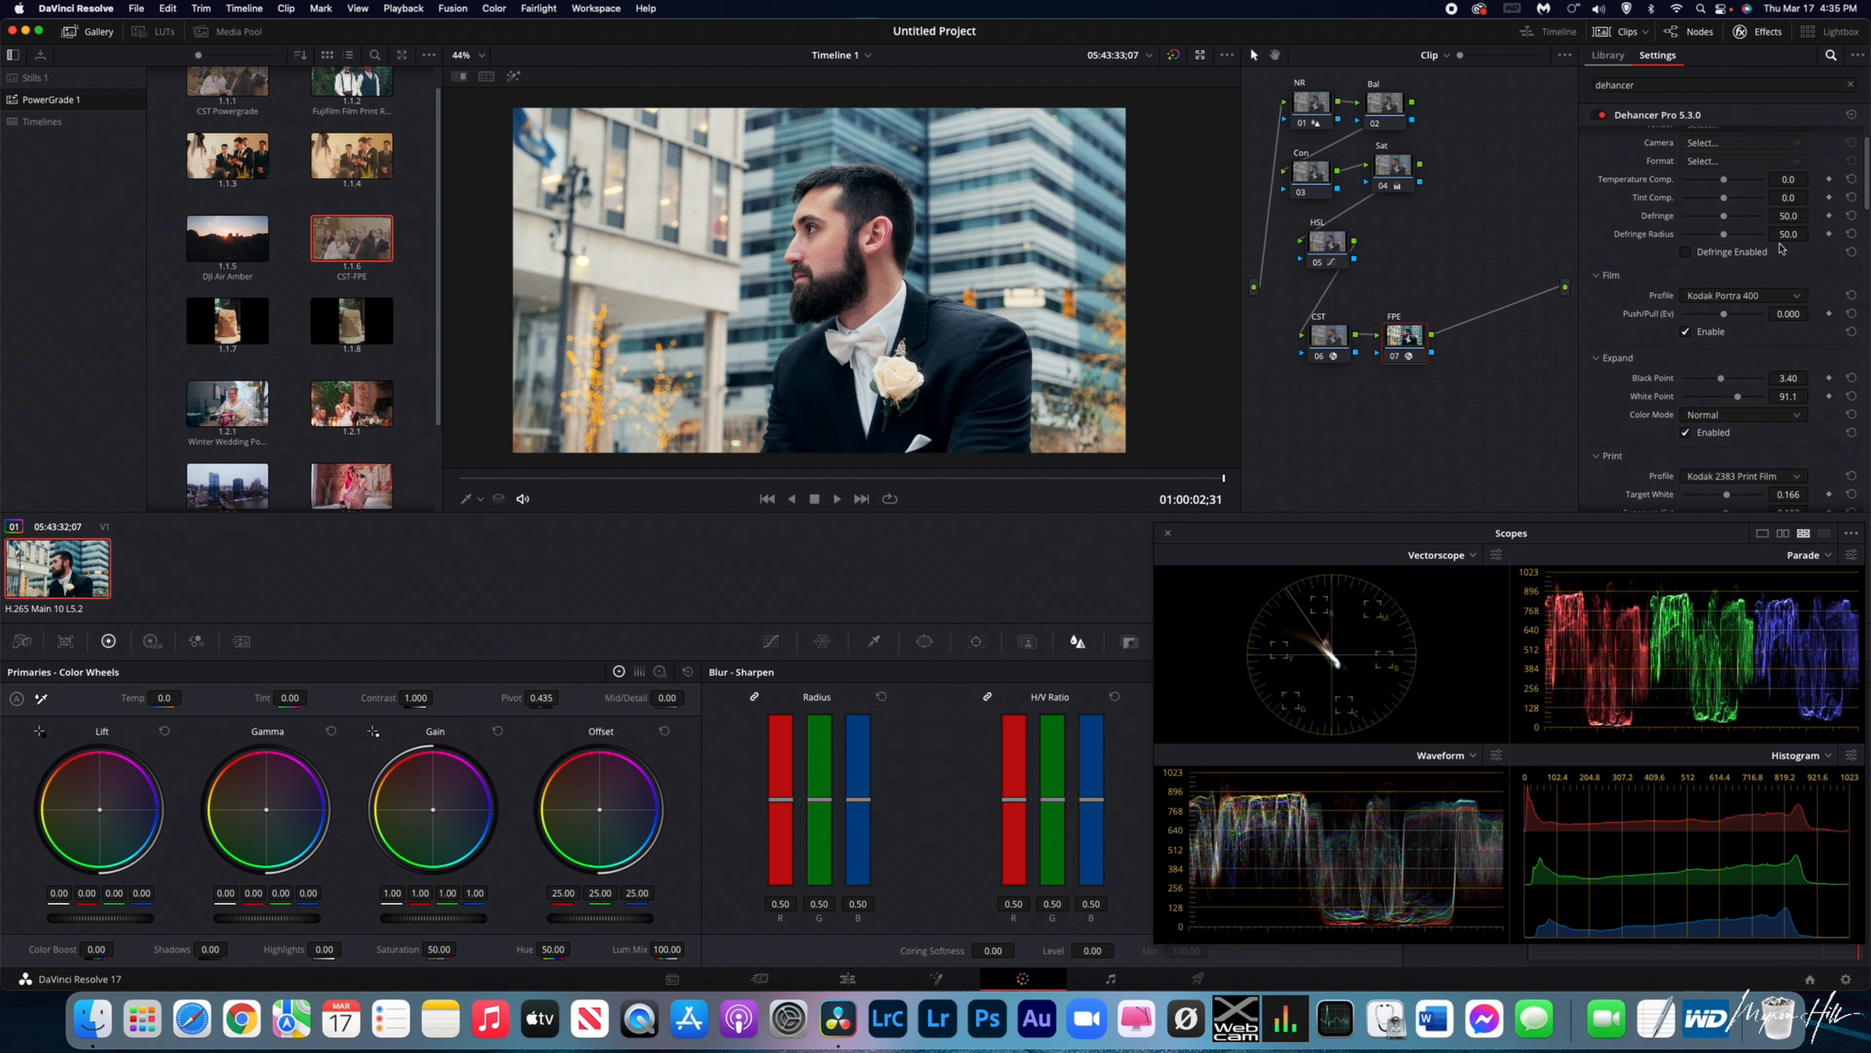
{"action": "left_click", "coordinate": [1759, 295]}
{"action": "scroll", "coordinate": [1759, 335], "scroll_direction": "down", "scroll_amount": 1}
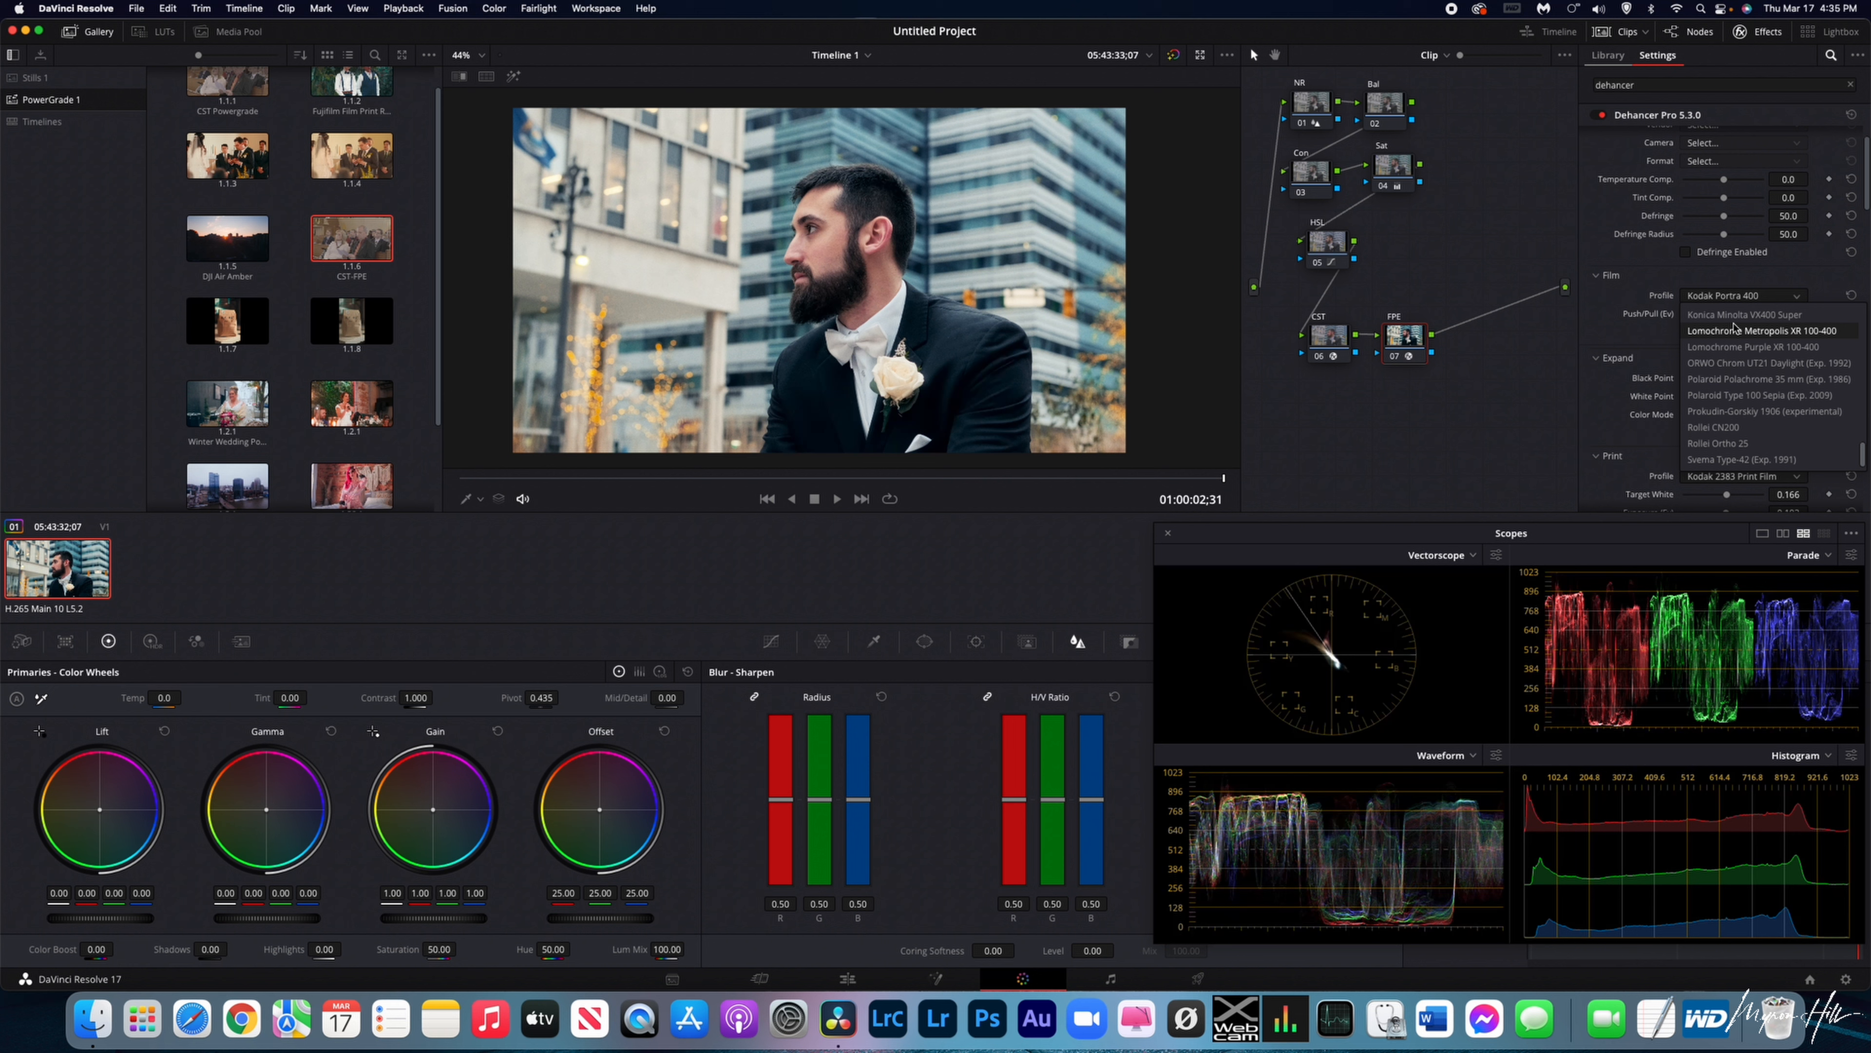
{"action": "left_click", "coordinate": [1538, 435]}
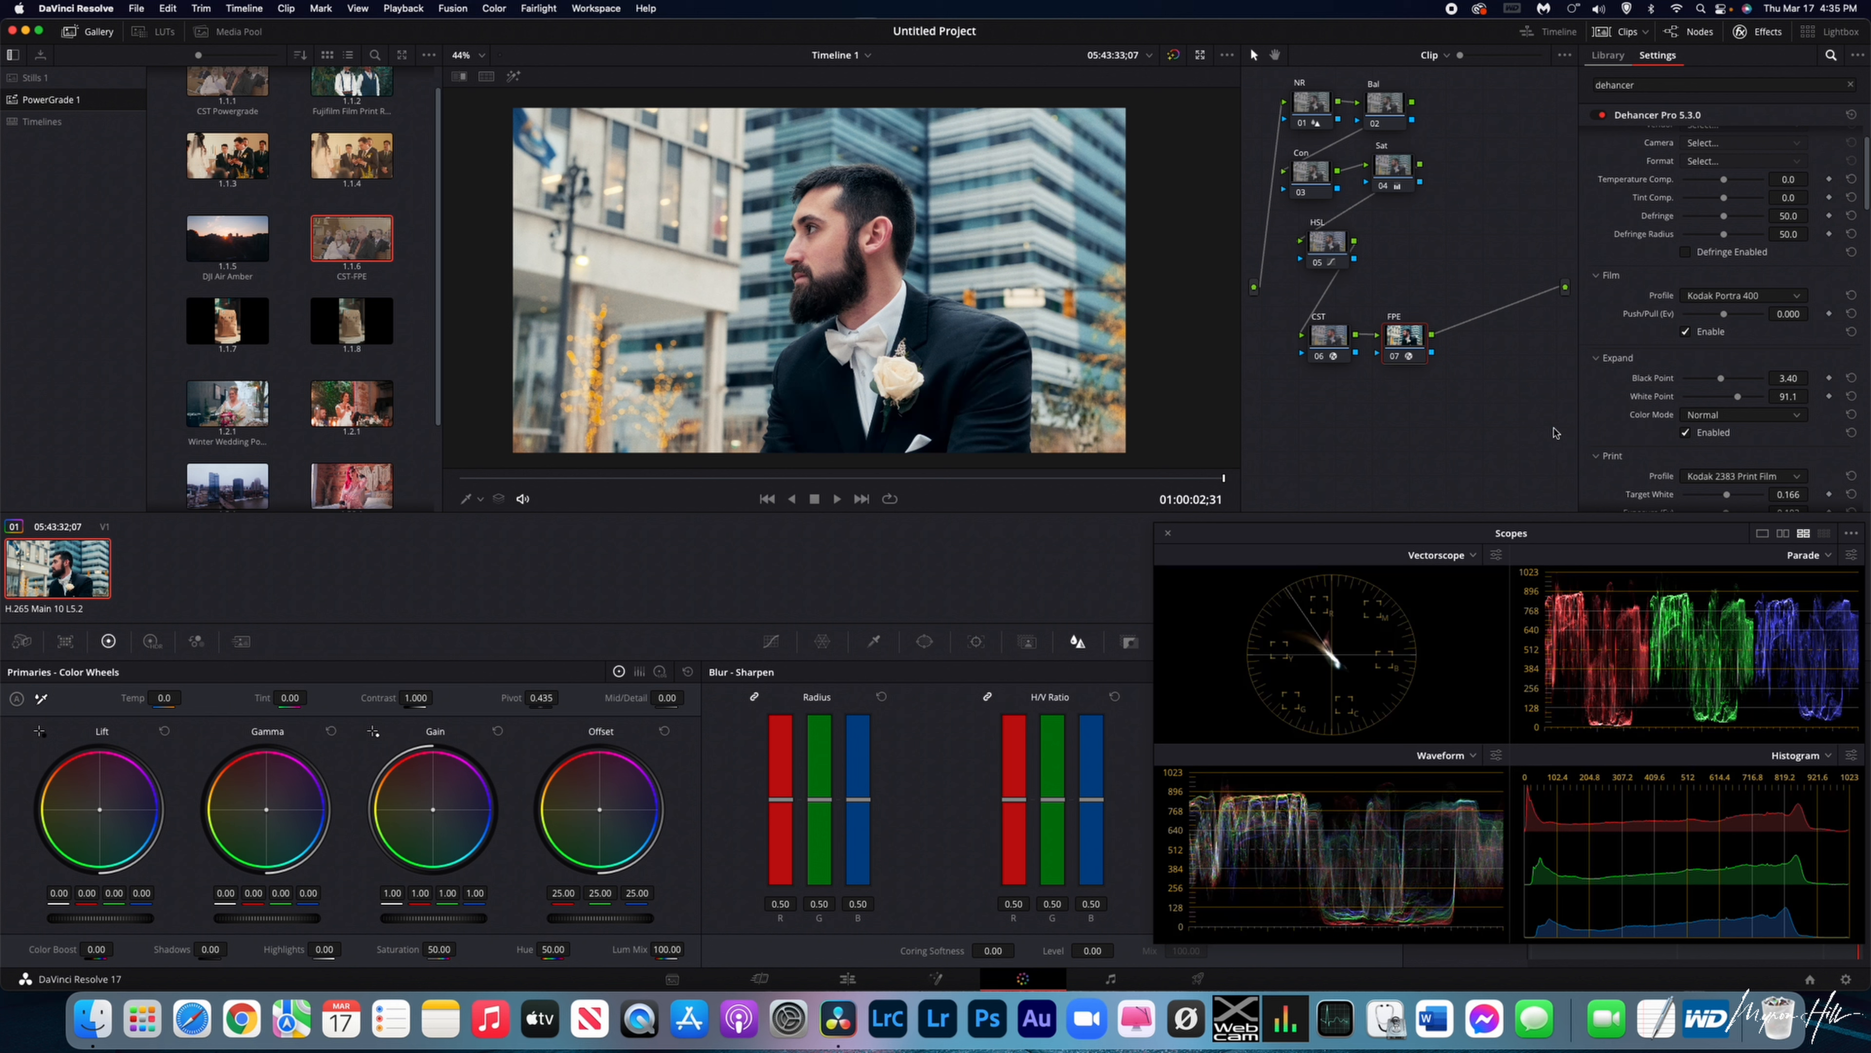
Set the Expand White Point to about 89.4 on the FPE node.
{"action": "scroll", "coordinate": [1724, 216], "scroll_direction": "up", "scroll_amount": 2}
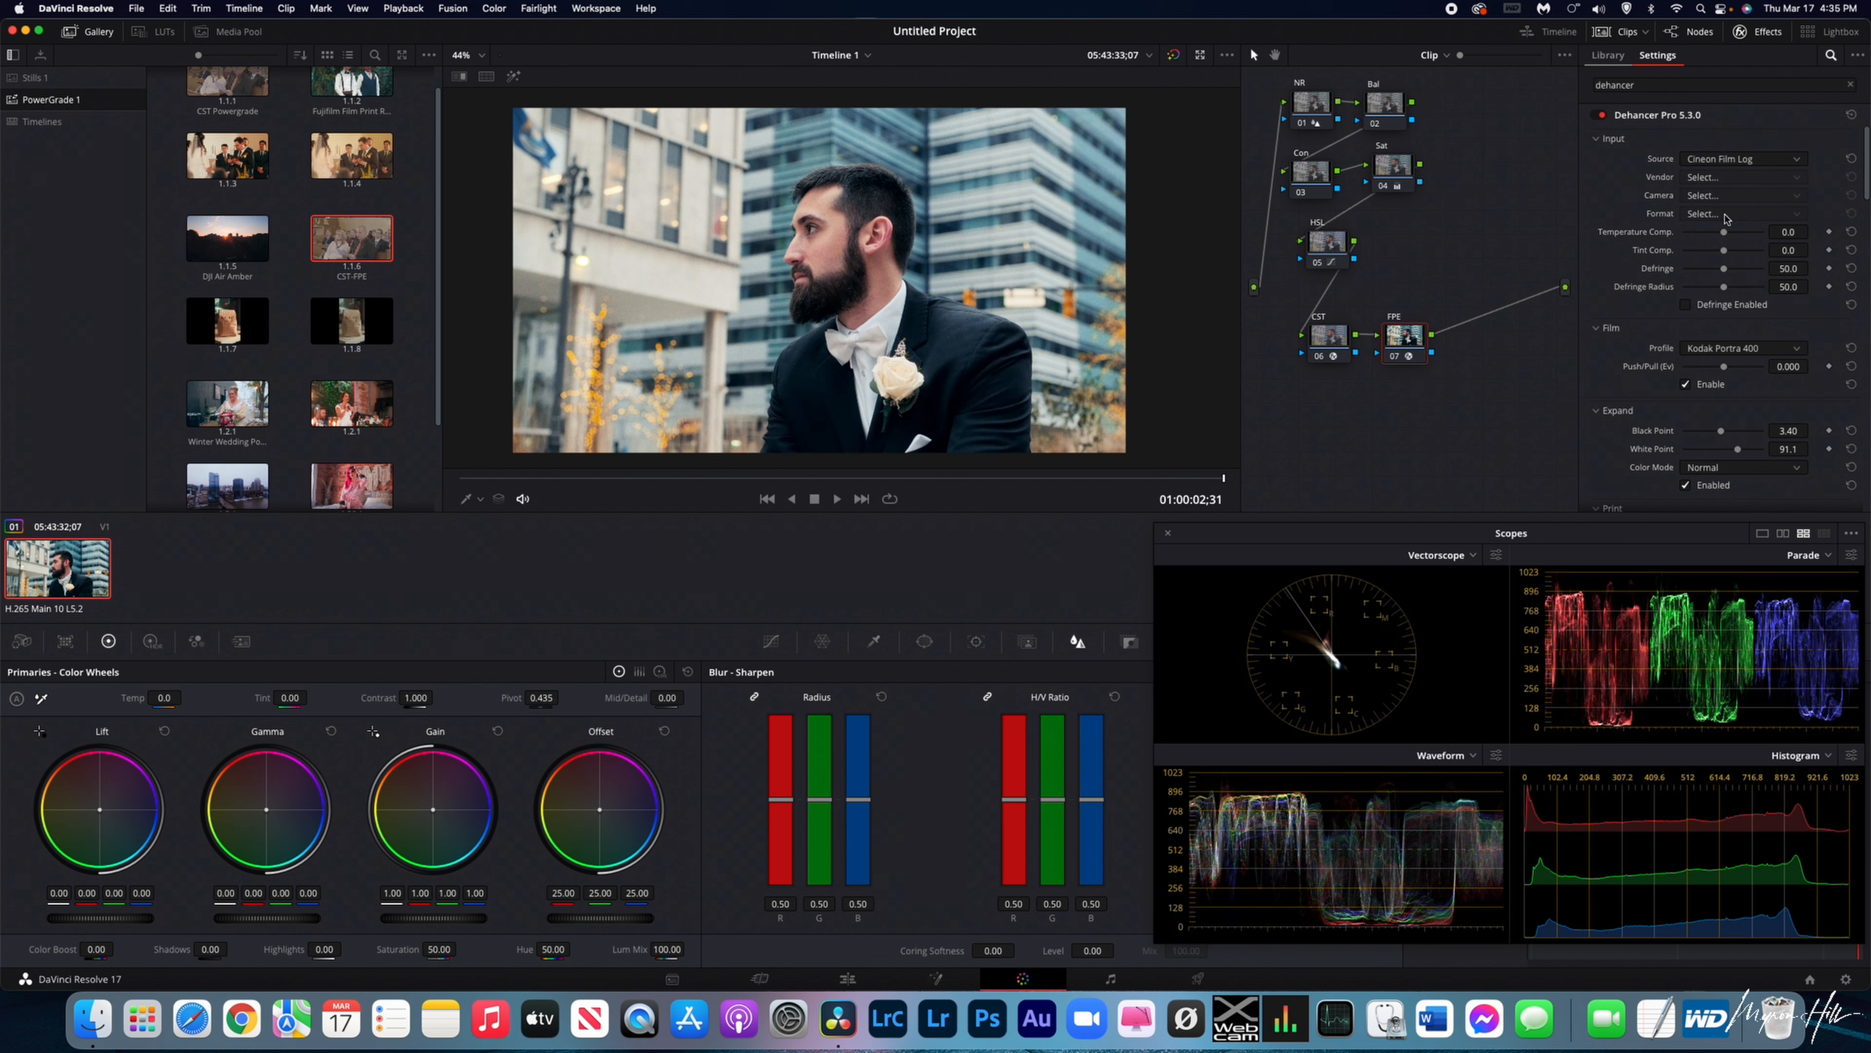
{"action": "scroll", "coordinate": [1732, 250], "scroll_direction": "down", "scroll_amount": 5}
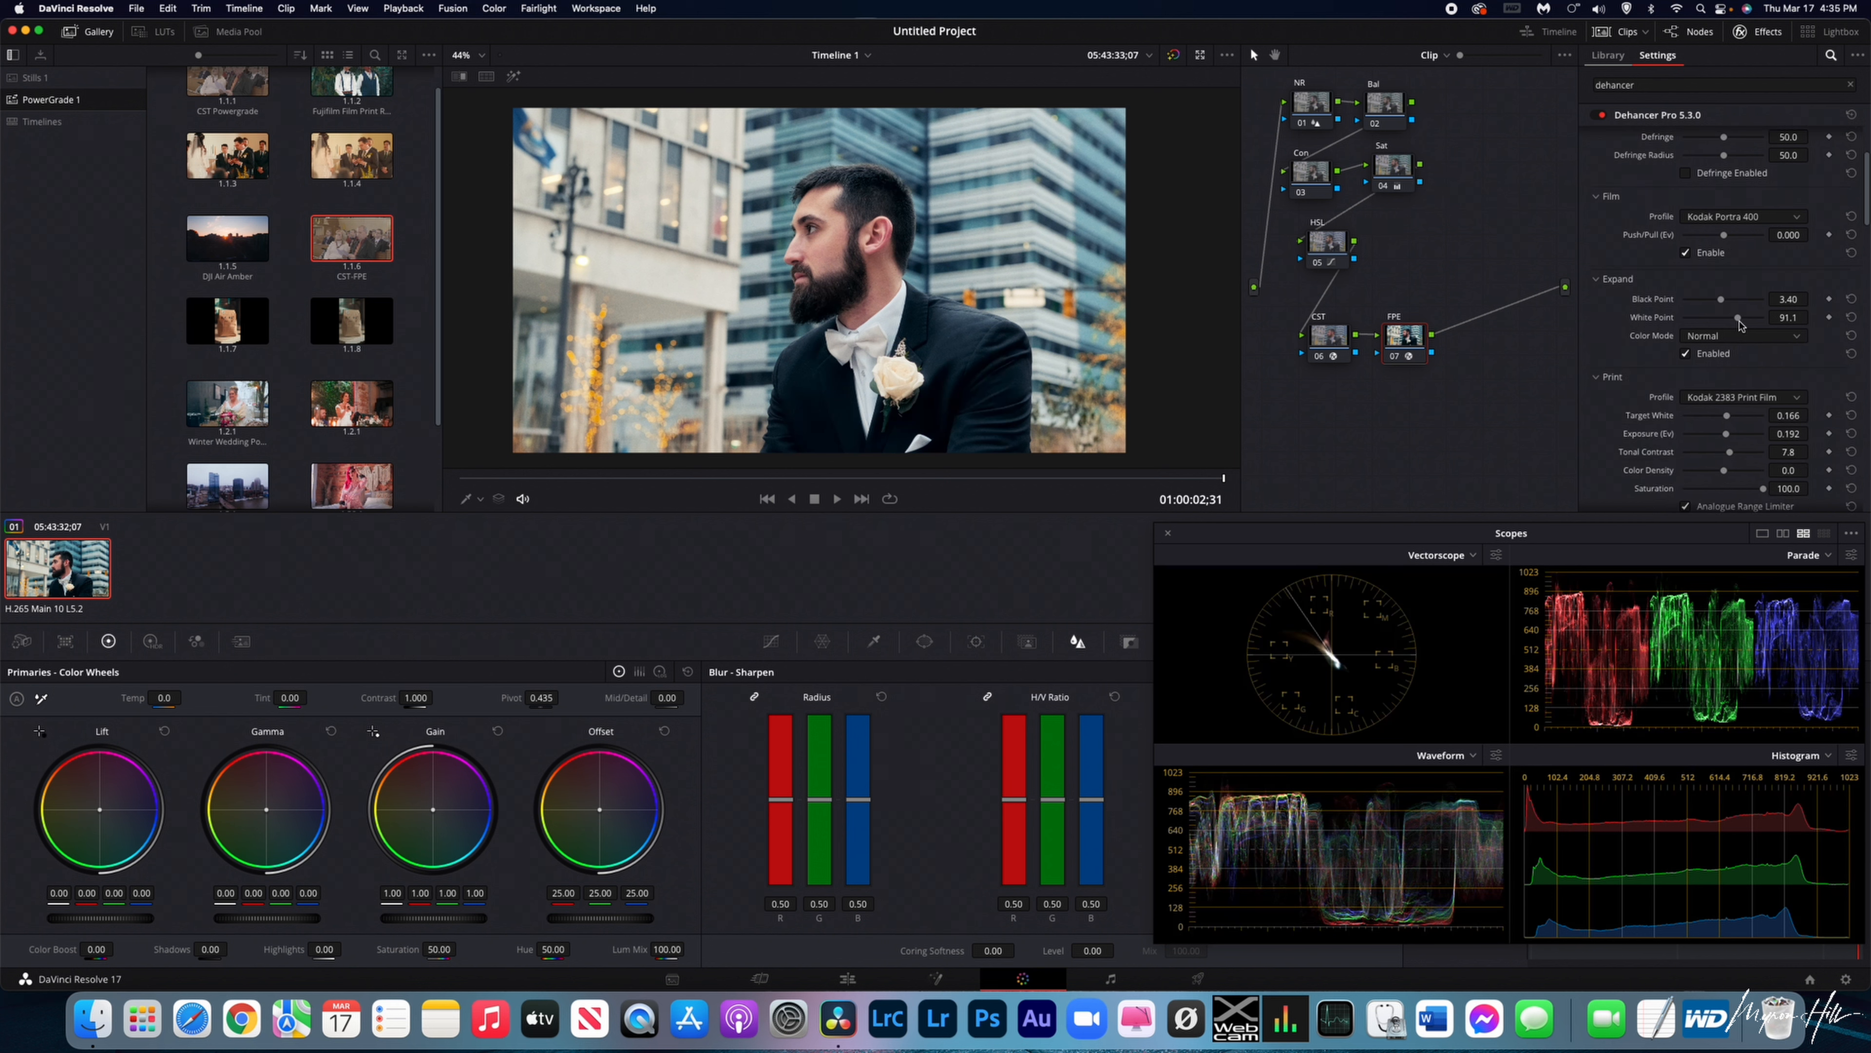
{"action": "left_click_drag", "start_coordinate": [1739, 325], "coordinate": [1737, 324]}
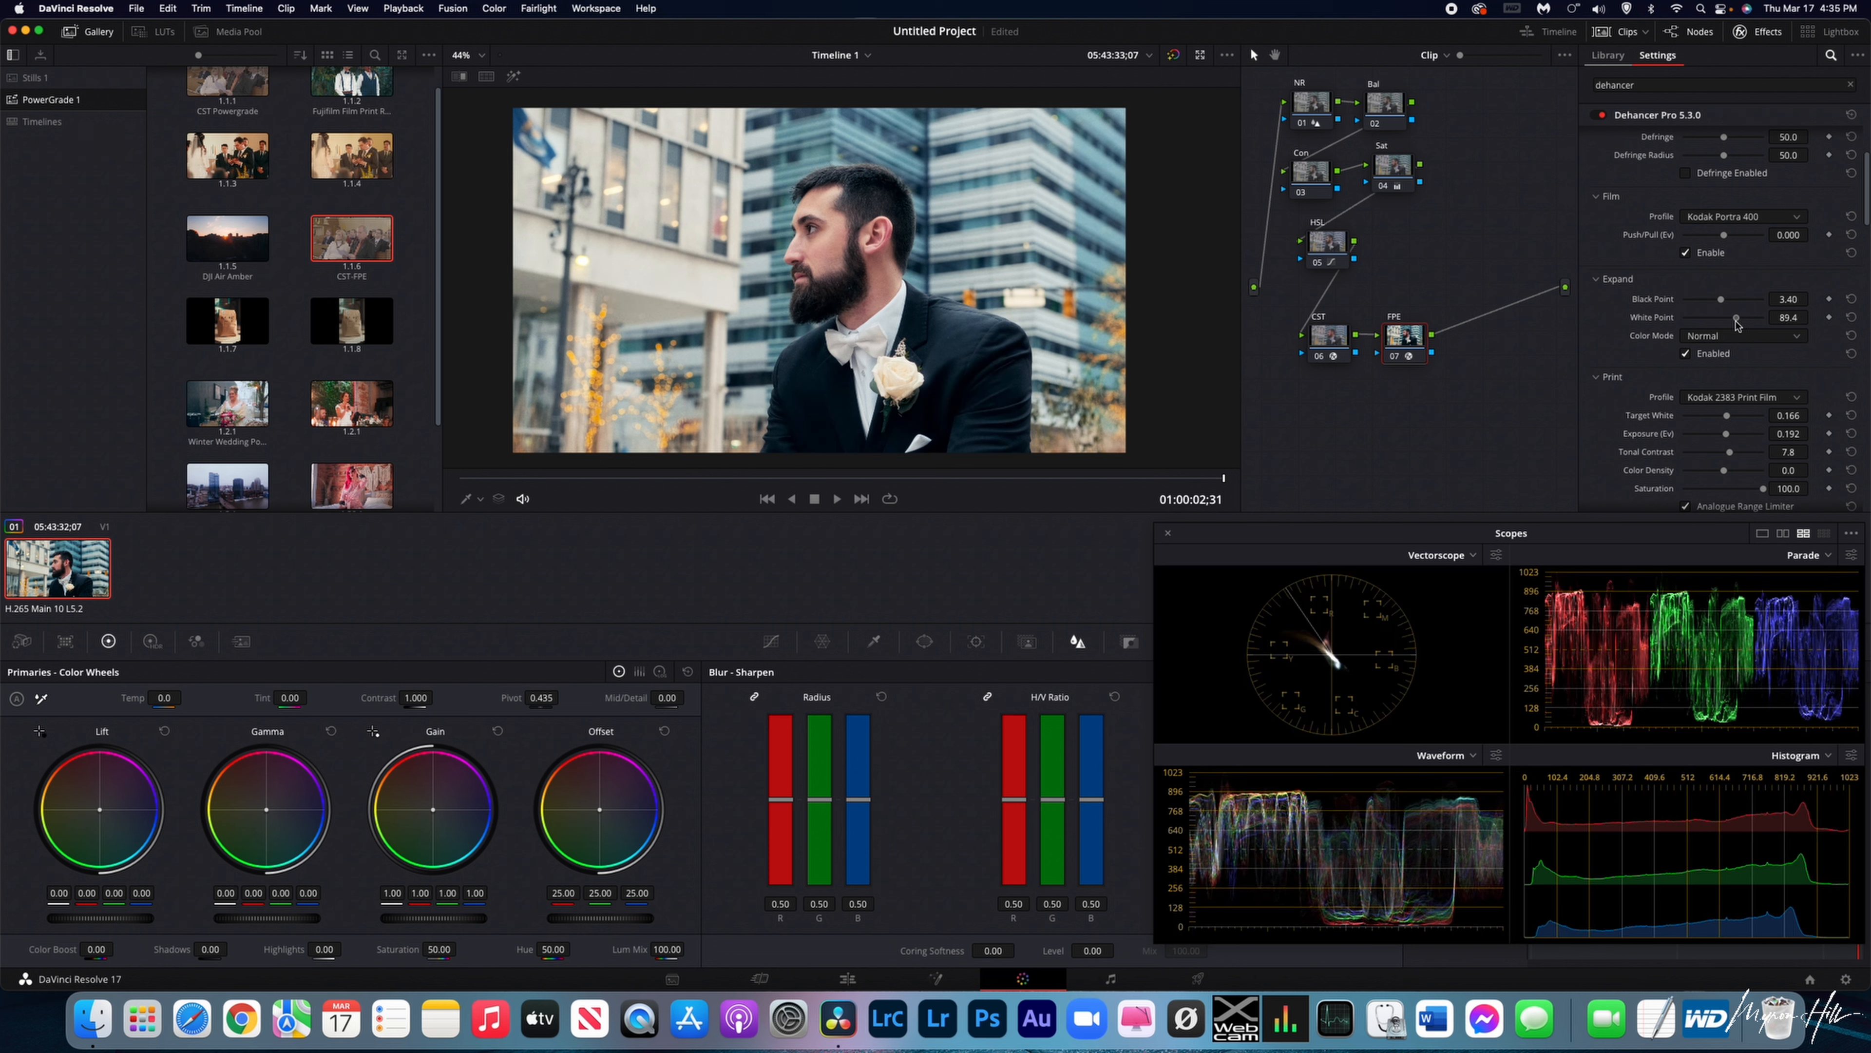